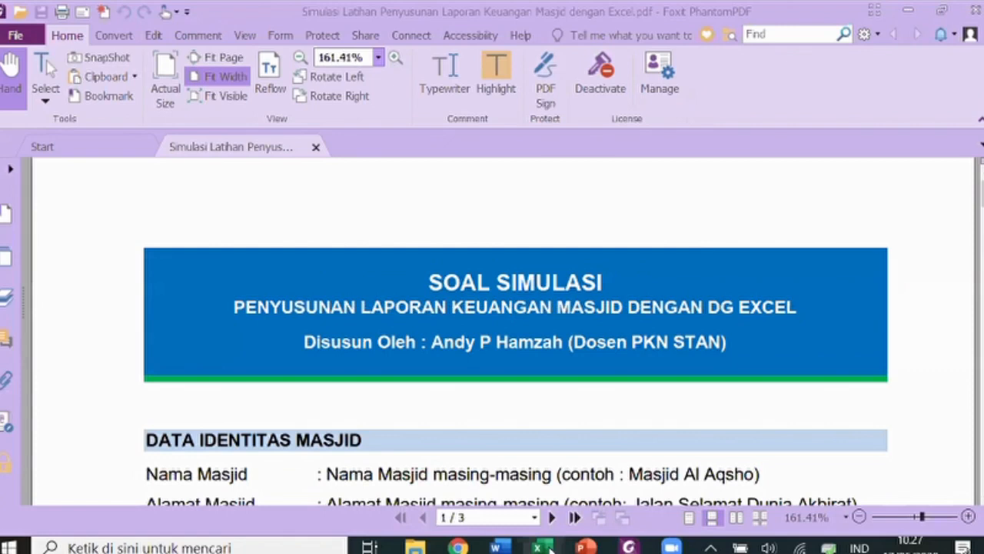
- Switch from the Foxit PDF exercise to the Simulasi Penyusunan Laporan Keuangan Masjid Excel workbook
{"action": "mouse_move", "coordinate": [549, 548]}
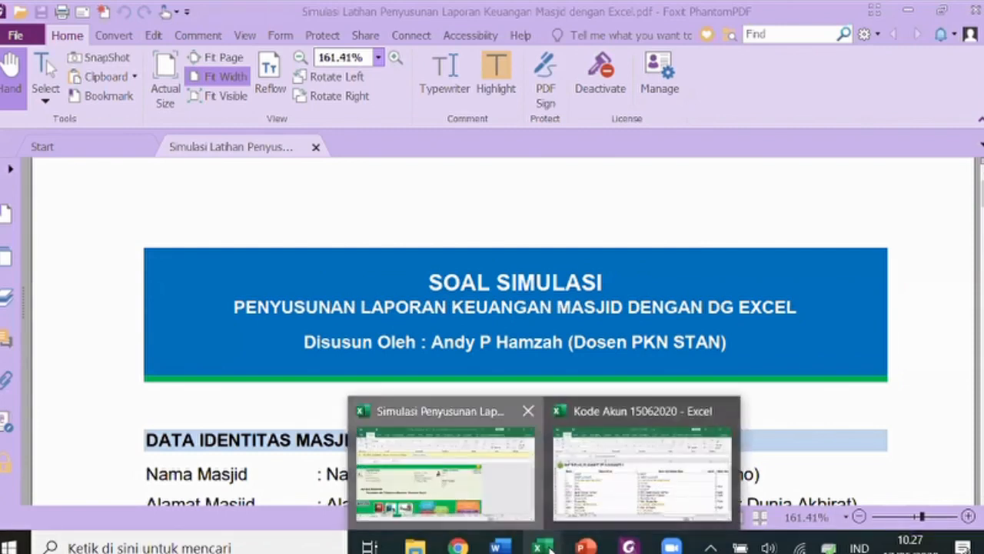
{"action": "left_click", "coordinate": [462, 473]}
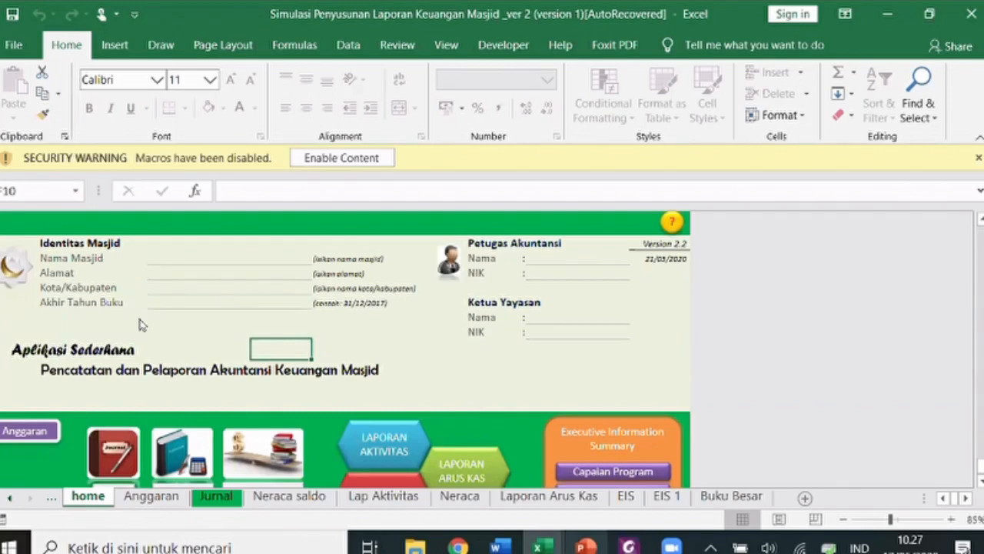
- Bring up the 'Penyusunan Laporan Keuangan Masjid dengan Excel' presentation on its title slide
{"action": "left_click", "coordinate": [586, 547]}
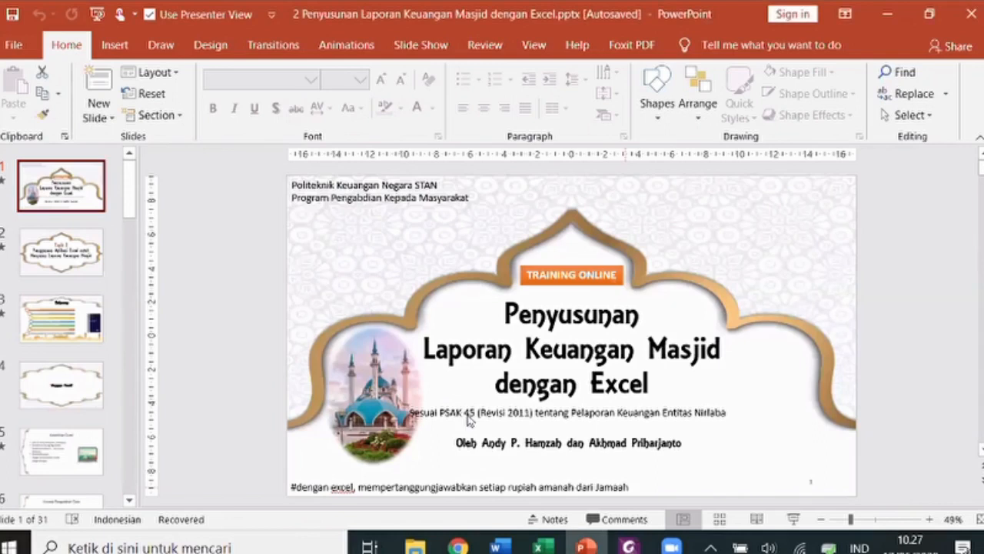
- Go back to the Excel workbook's home sheet from PowerPoint
{"action": "key", "text": "alt+Tab"}
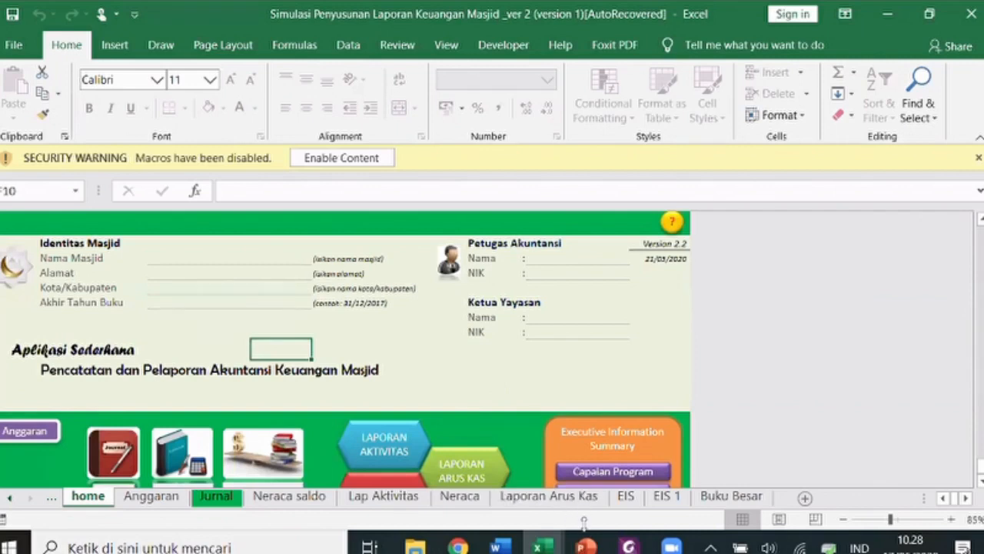
- Enter Masjid Al Aqsho, Klaten, fiscal year end 31 Desember 2020 and the officer's name and NIK
{"action": "mouse_move", "coordinate": [585, 523]}
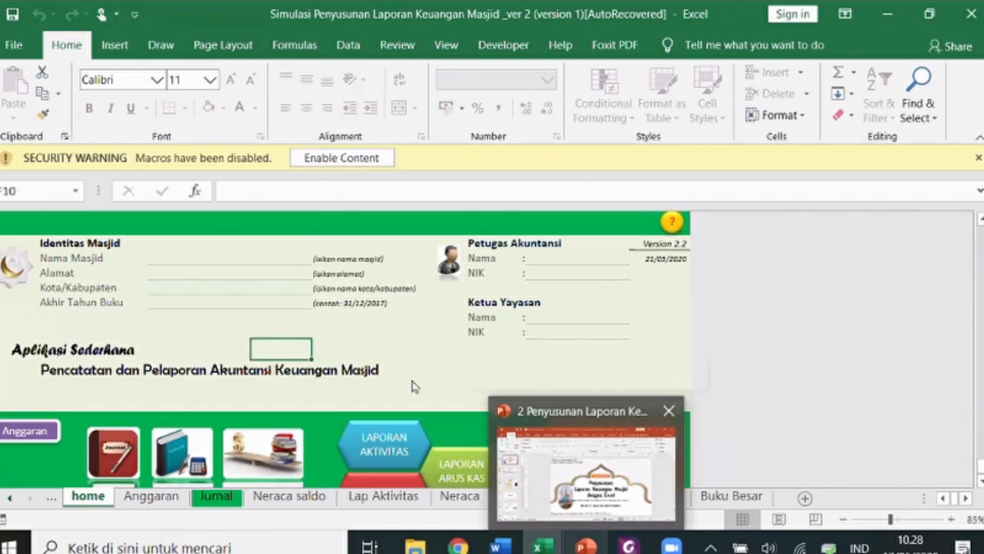
{"action": "left_click", "coordinate": [460, 496]}
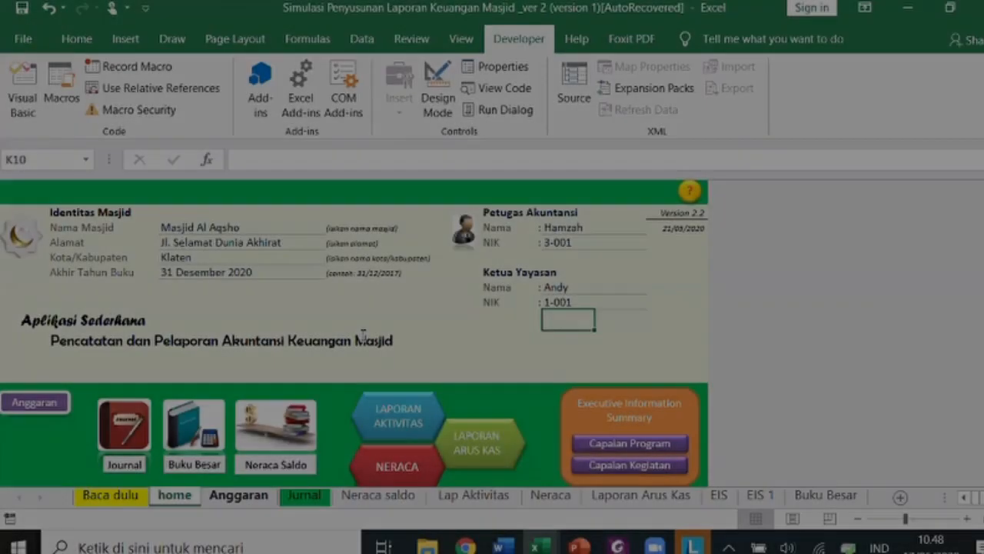
- On the Anggaran sheet, set row 4 to program 2 Program ZISWAF and activity 33 ZISWAF
{"action": "key", "text": "ctrl+Page_Down"}
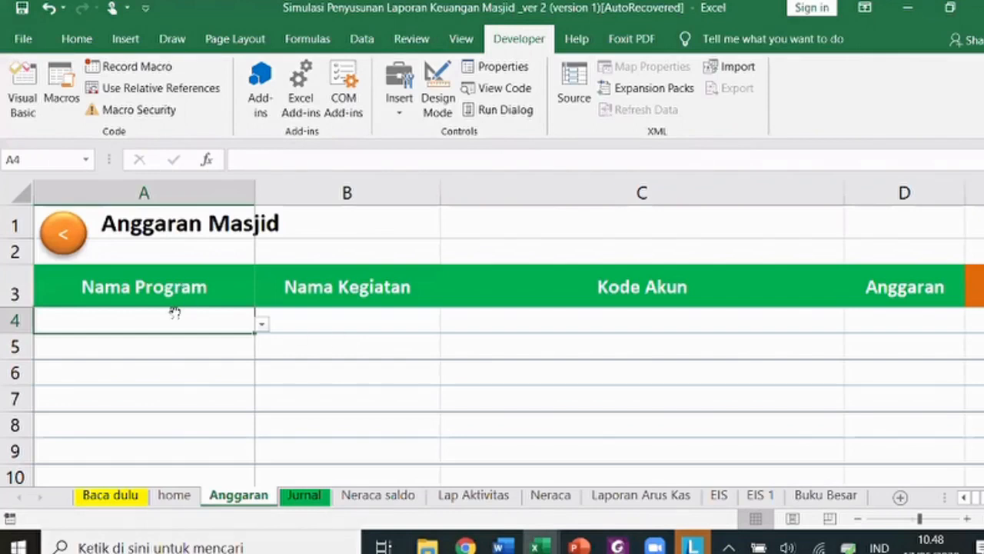
{"action": "key", "text": "alt+Tab"}
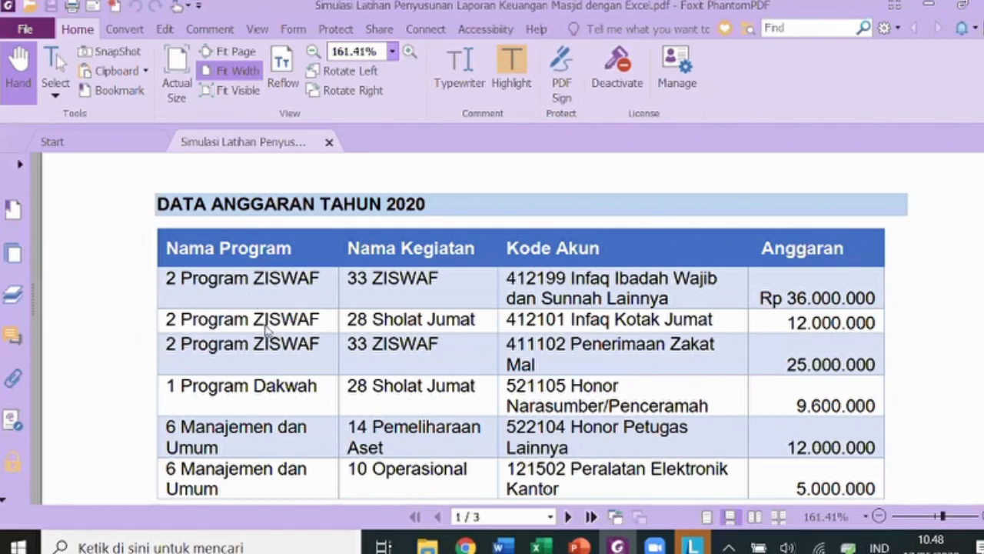
{"action": "key", "text": "alt+Tab"}
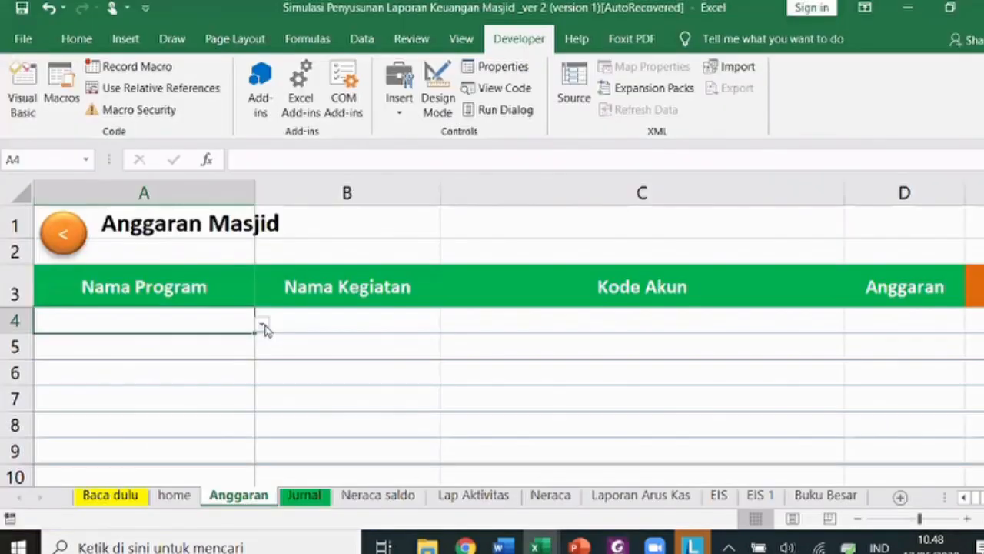
{"action": "left_click", "coordinate": [262, 324]}
{"action": "left_click", "coordinate": [222, 362]}
{"action": "left_click", "coordinate": [351, 320]}
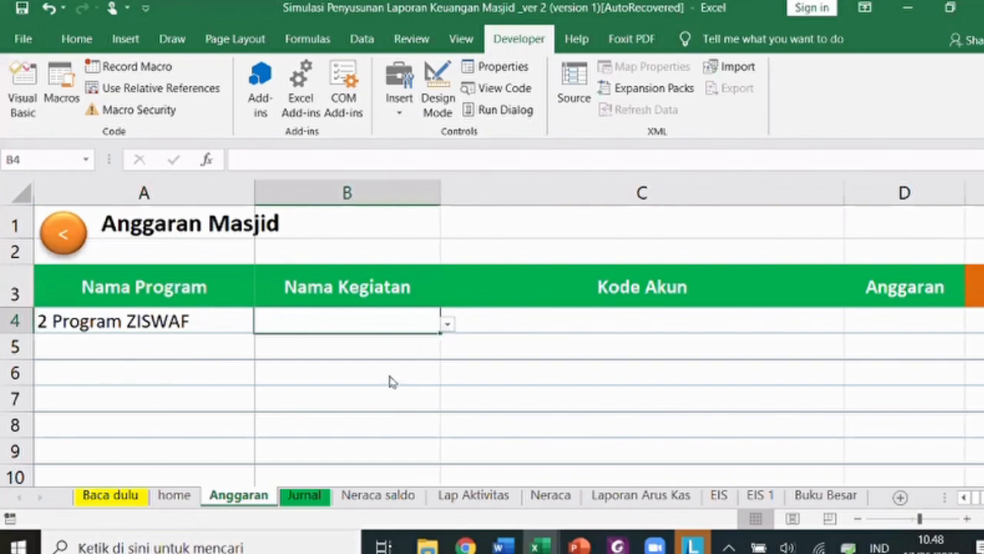
{"action": "key", "text": "alt+Tab"}
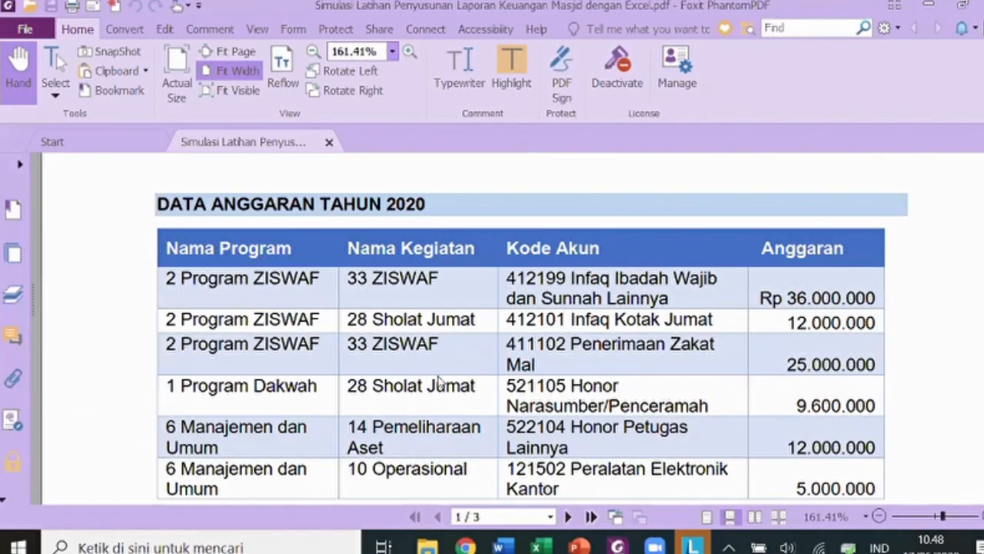
{"action": "key", "text": "alt+Tab"}
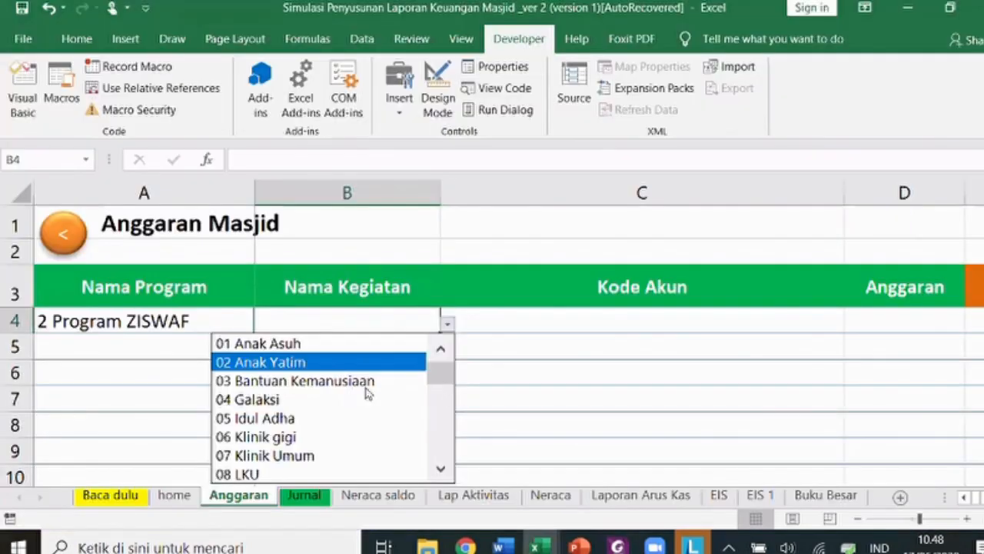
{"action": "scroll", "coordinate": [446, 422], "scroll_direction": "down", "scroll_amount": 8}
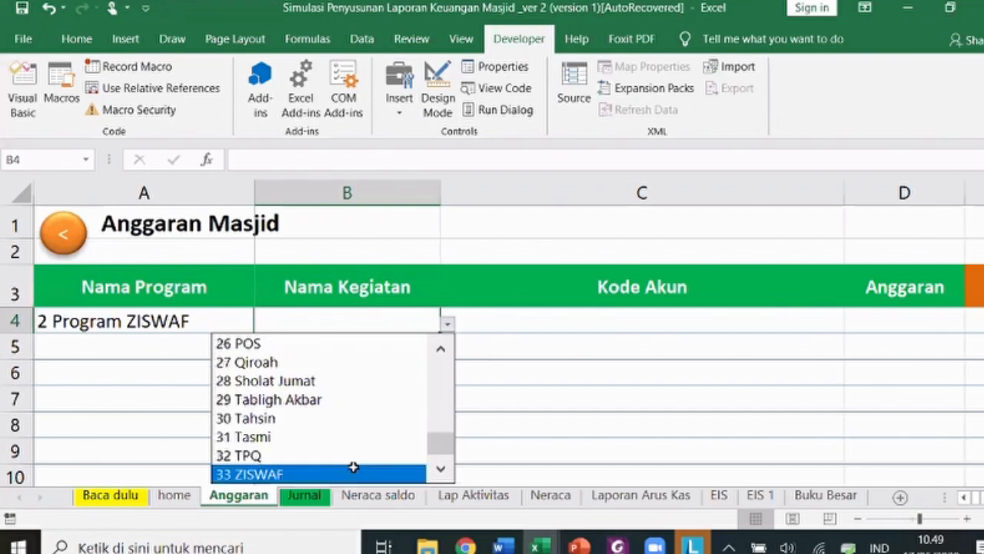
{"action": "key", "text": "Return"}
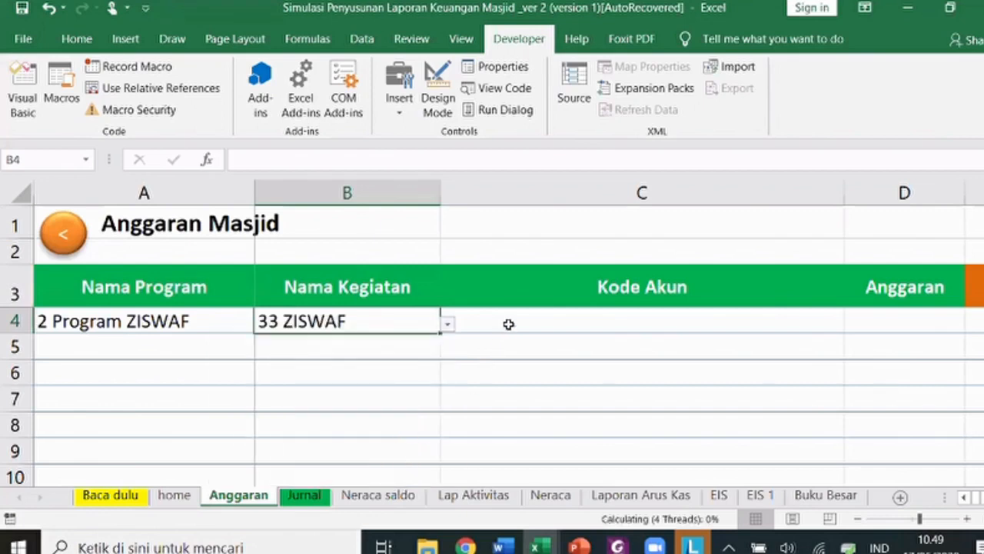
- Give row 4 account 412199 Infaq Ibadah Wajib dan Sunnah Lainnya and budget 36.000.000
{"action": "left_click", "coordinate": [508, 323]}
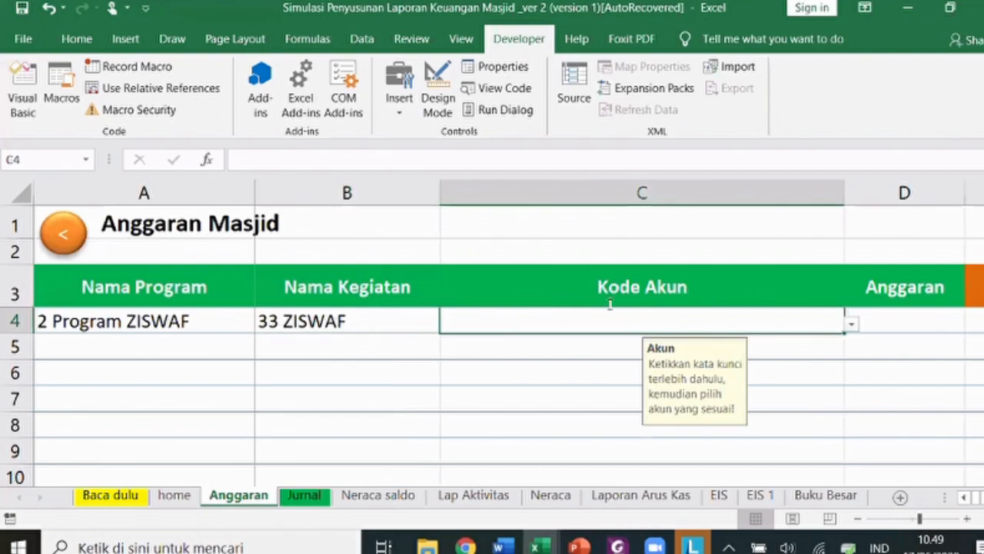
{"action": "key", "text": "alt+Tab"}
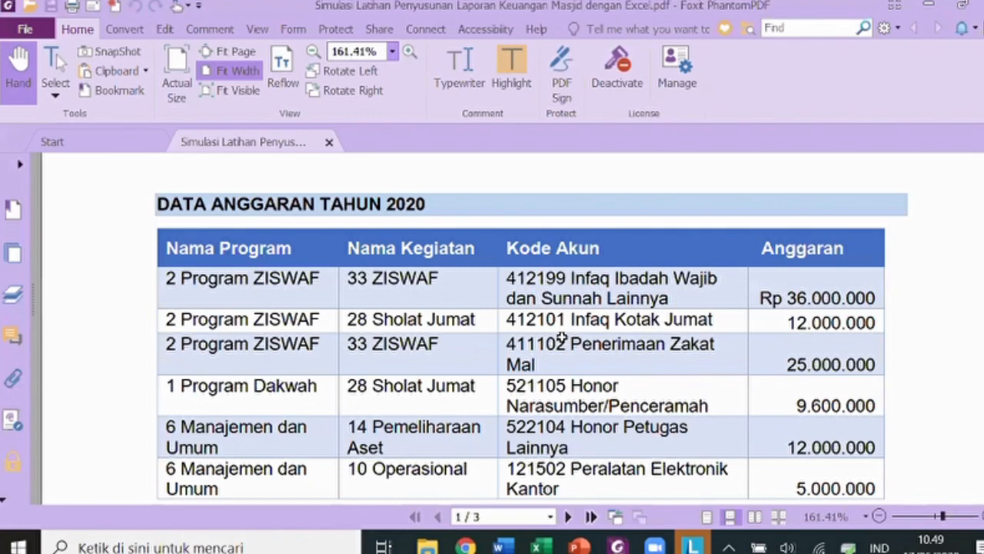
{"action": "key", "text": "alt+Tab"}
{"action": "type", "text": "infaq"}
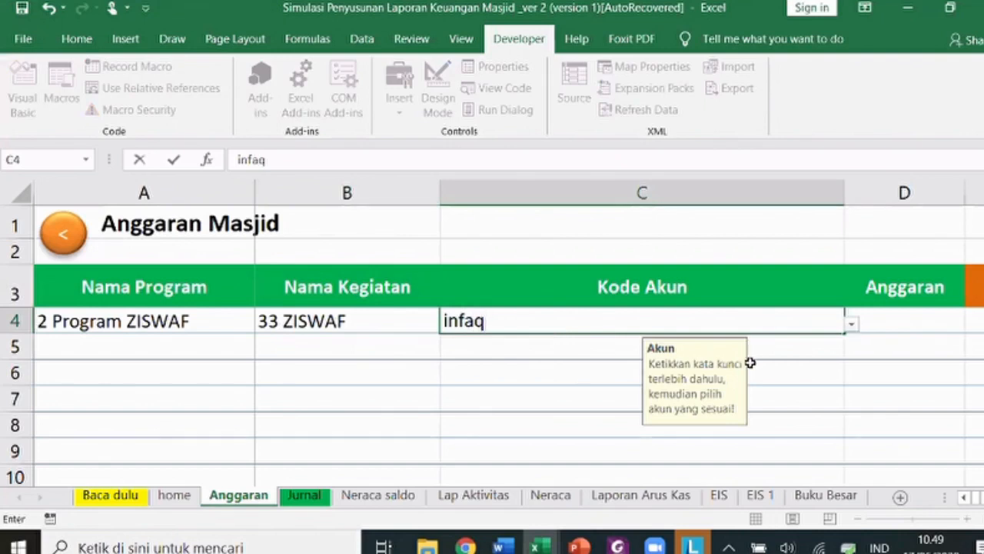
{"action": "key", "text": "alt+Down"}
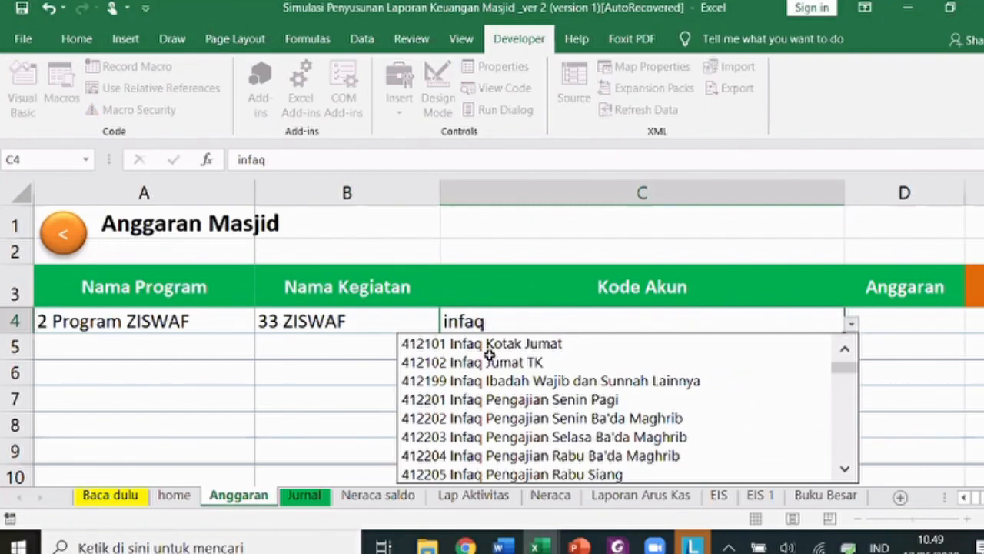
{"action": "left_click", "coordinate": [523, 381]}
{"action": "left_click", "coordinate": [903, 324]}
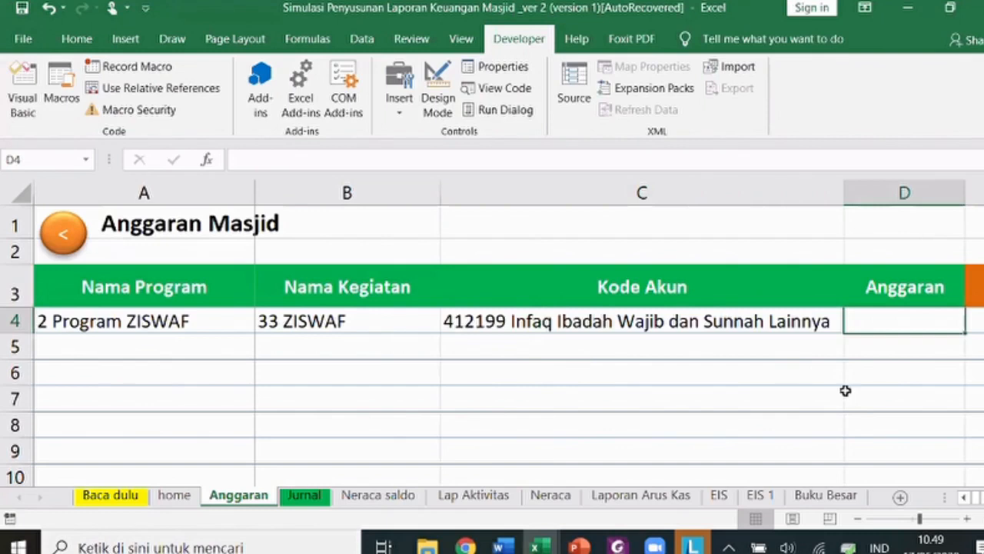
{"action": "type", "text": "36000000"}
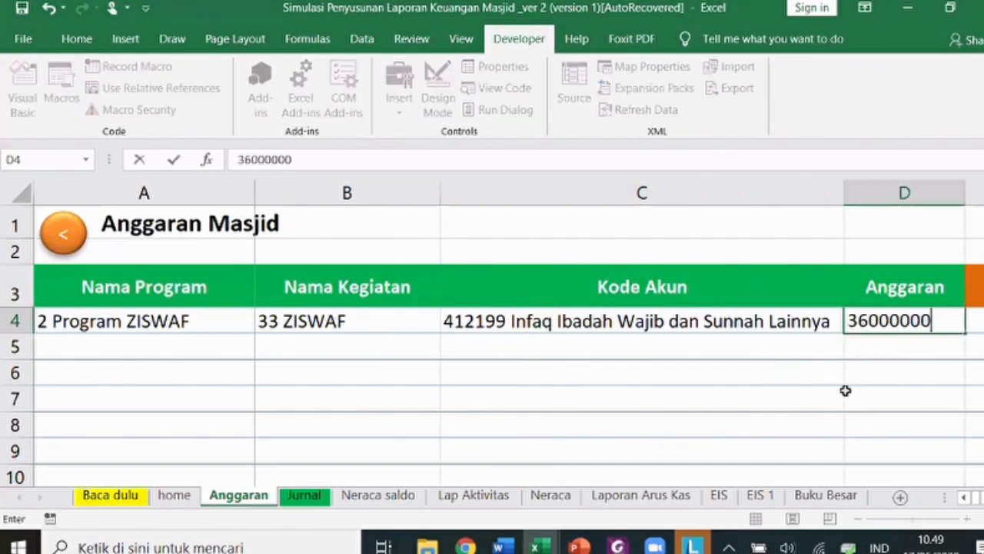
{"action": "key", "text": "Return"}
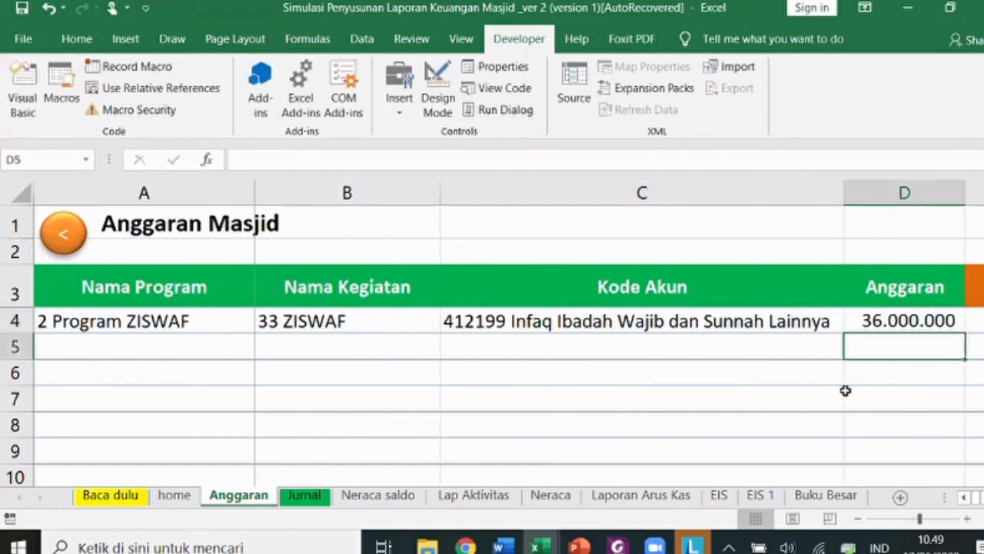
{"action": "key", "text": "Left"}
{"action": "key", "text": "Left"}
{"action": "key", "text": "Left"}
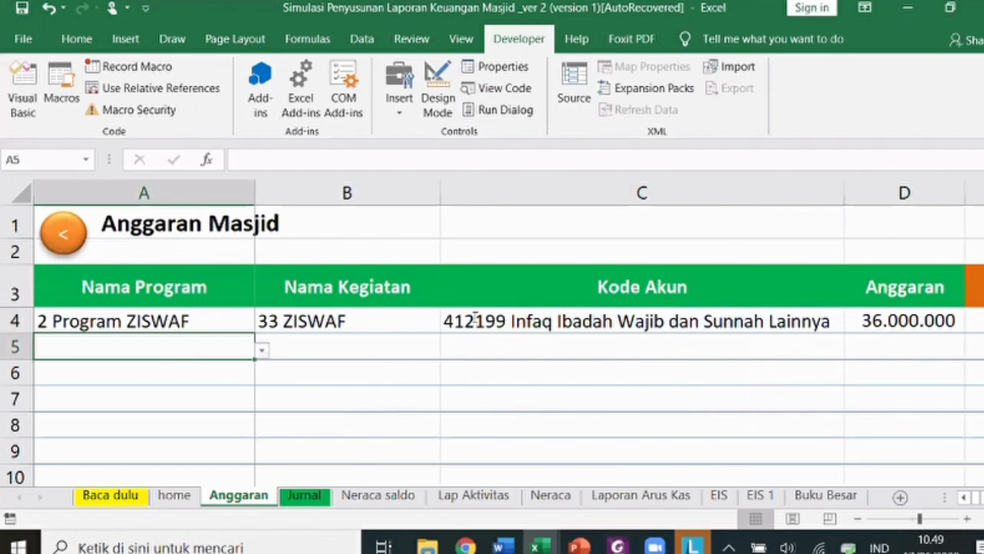
- Fill row 5 with 28 Sholat Jumat, account 412101 Infaq Kotak Jumat and budget 12.000.000
{"action": "key", "text": "alt+Tab"}
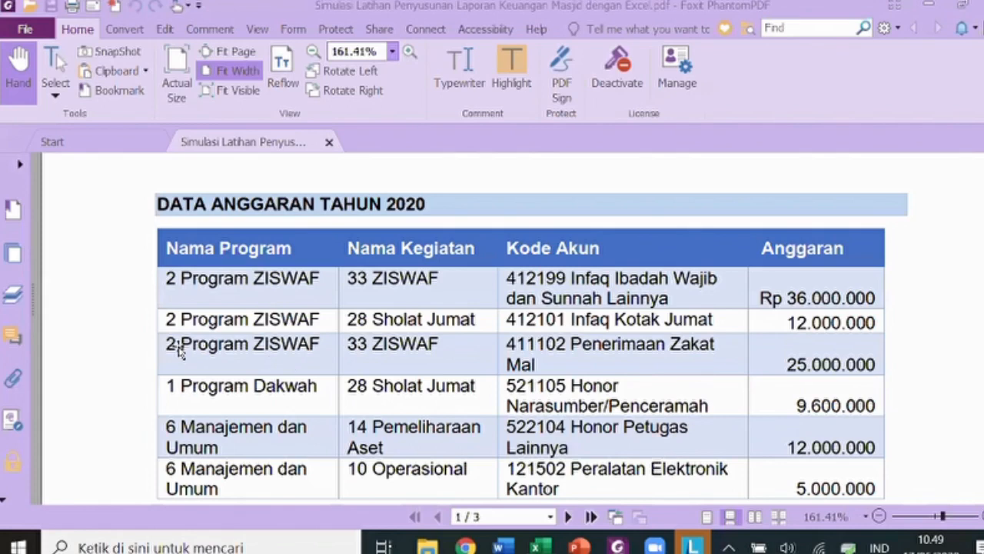
{"action": "key", "text": "alt+Tab"}
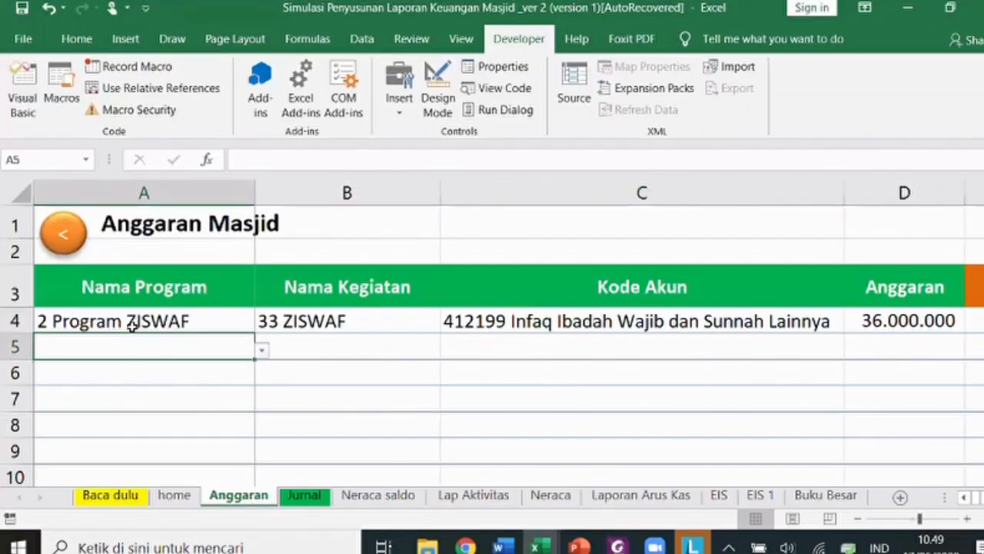
{"action": "left_click", "coordinate": [342, 496]}
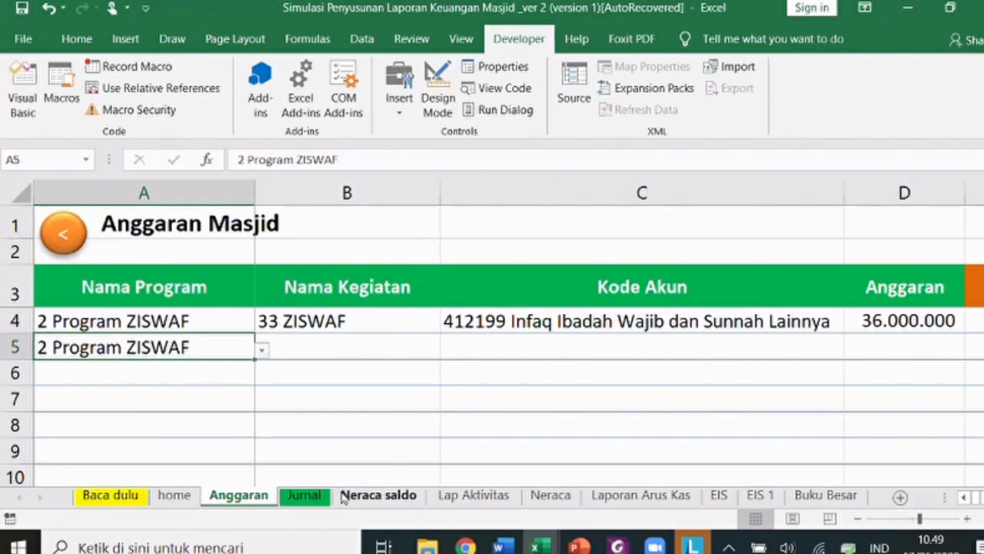
{"action": "left_click", "coordinate": [421, 348]}
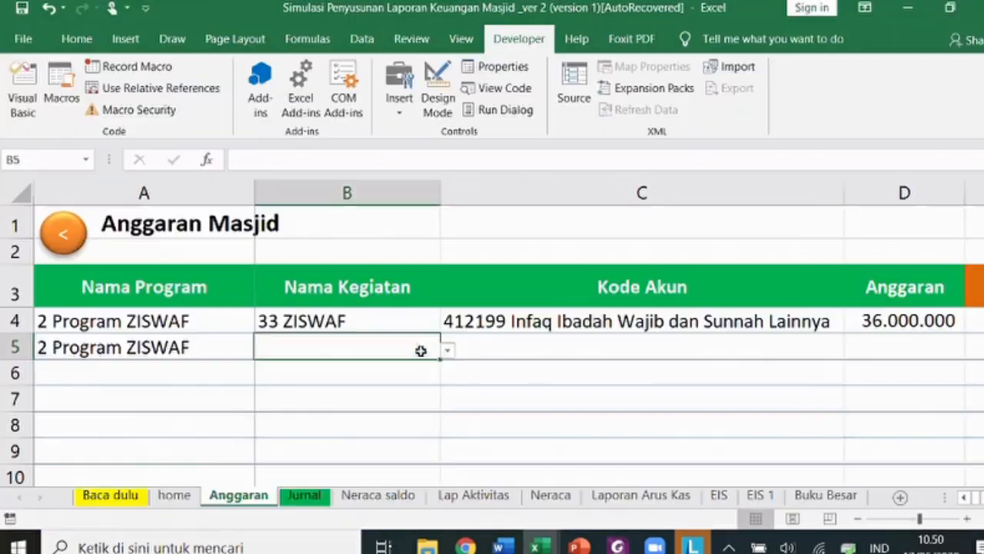
{"action": "left_click", "coordinate": [447, 350]}
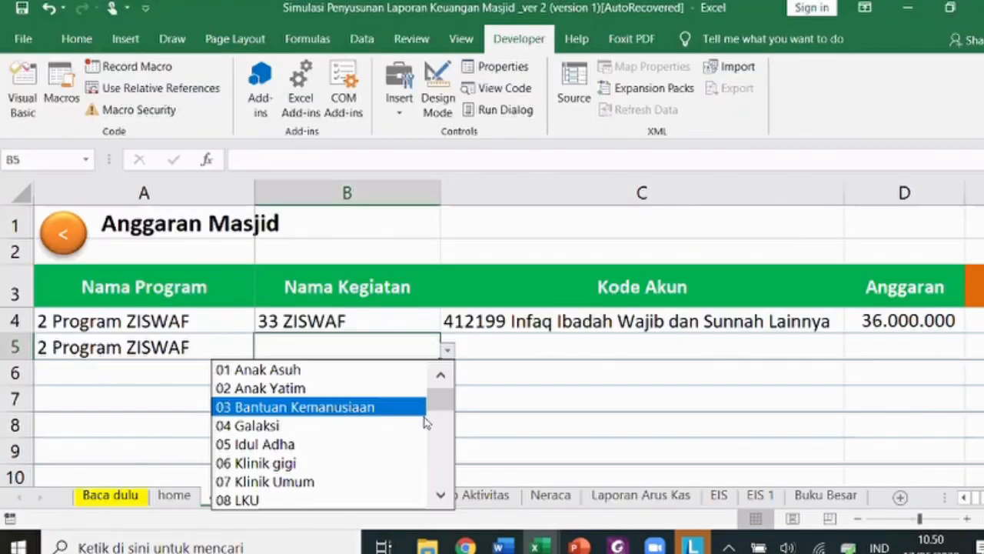
{"action": "left_click", "coordinate": [447, 477]}
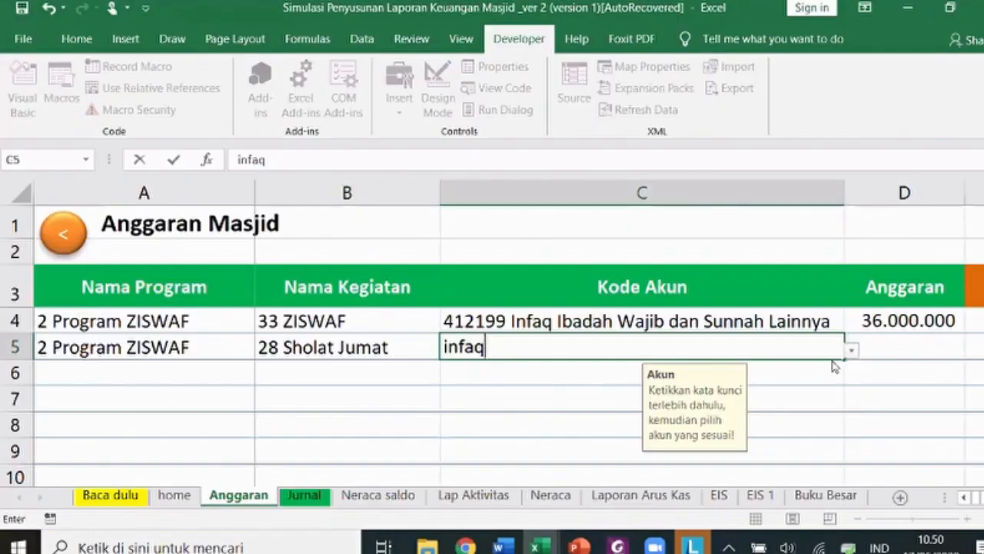
{"action": "left_click", "coordinate": [907, 348]}
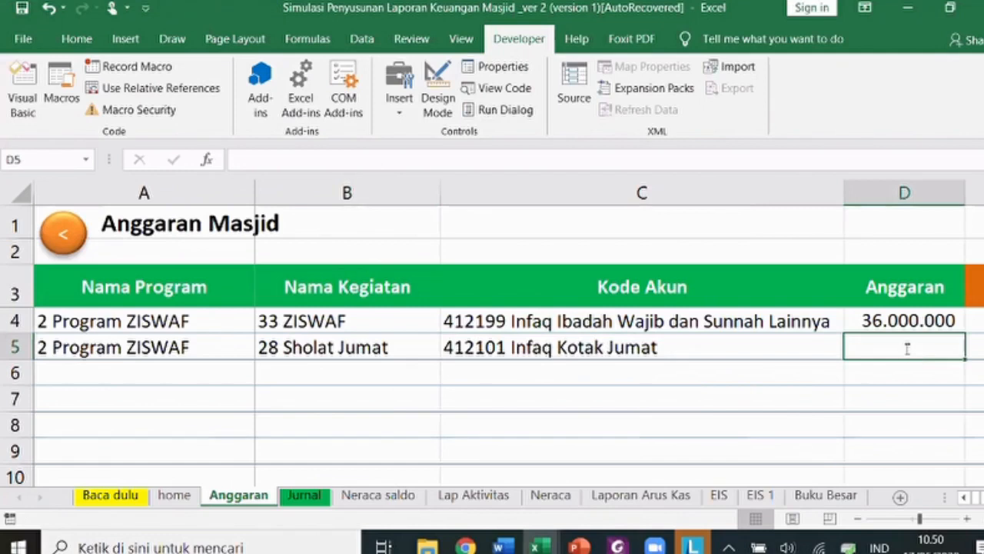
{"action": "type", "text": "12000000"}
{"action": "key", "text": "Return"}
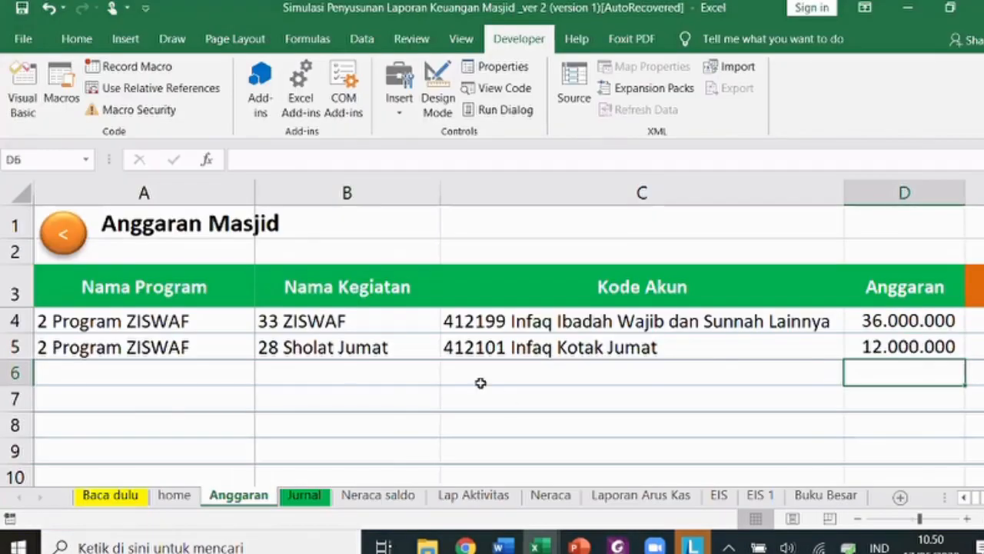
- Copy row 4's program and activity (2 Program ZISWAF, 33 ZISWAF) into row 6
{"action": "left_click", "coordinate": [185, 369]}
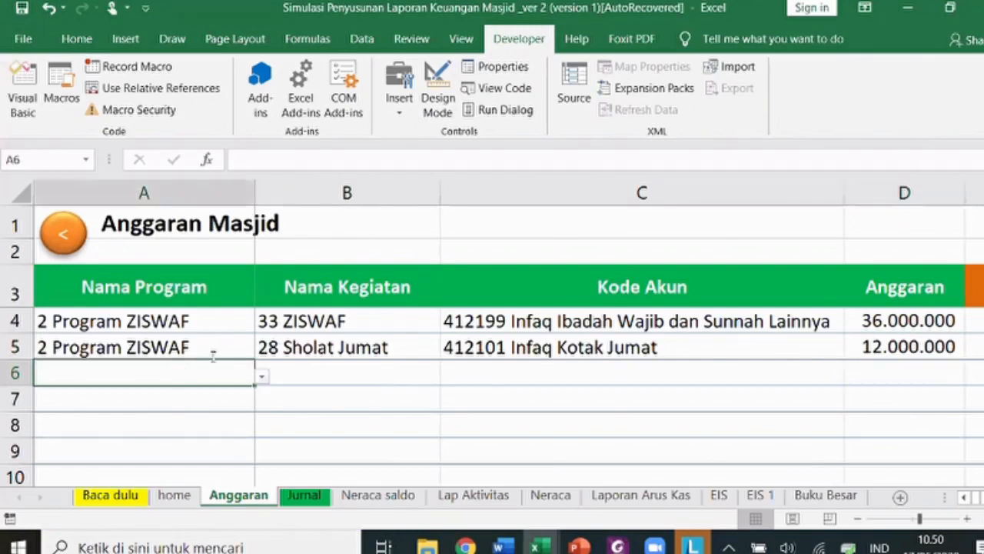
{"action": "key", "text": "alt+Tab"}
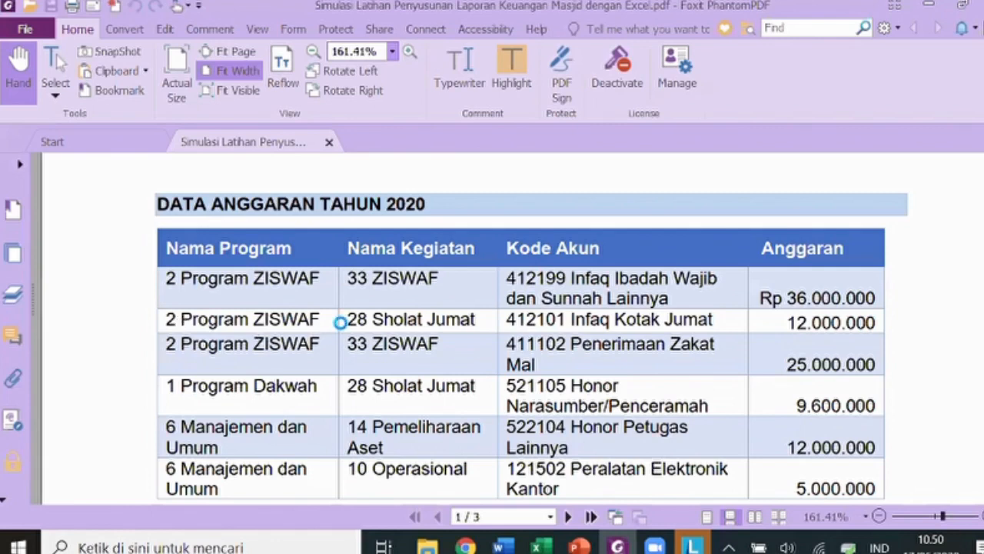
{"action": "key", "text": "alt+Tab"}
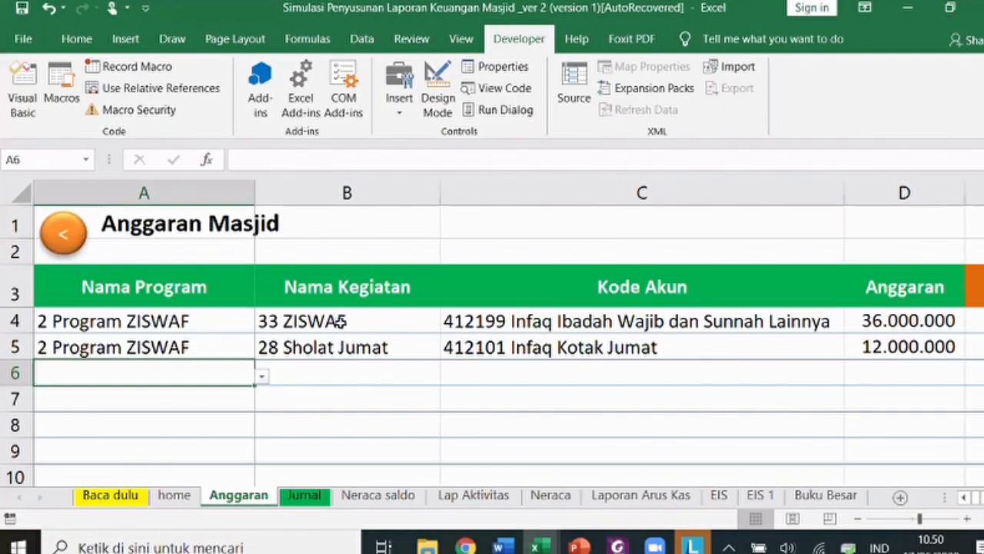
{"action": "left_click_drag", "start_coordinate": [146, 321], "coordinate": [341, 321]}
{"action": "key", "text": "ctrl+c"}
{"action": "key", "text": "Down"}
{"action": "key", "text": "Down"}
{"action": "key", "text": "Return"}
{"action": "key", "text": "Right"}
{"action": "key", "text": "Right"}
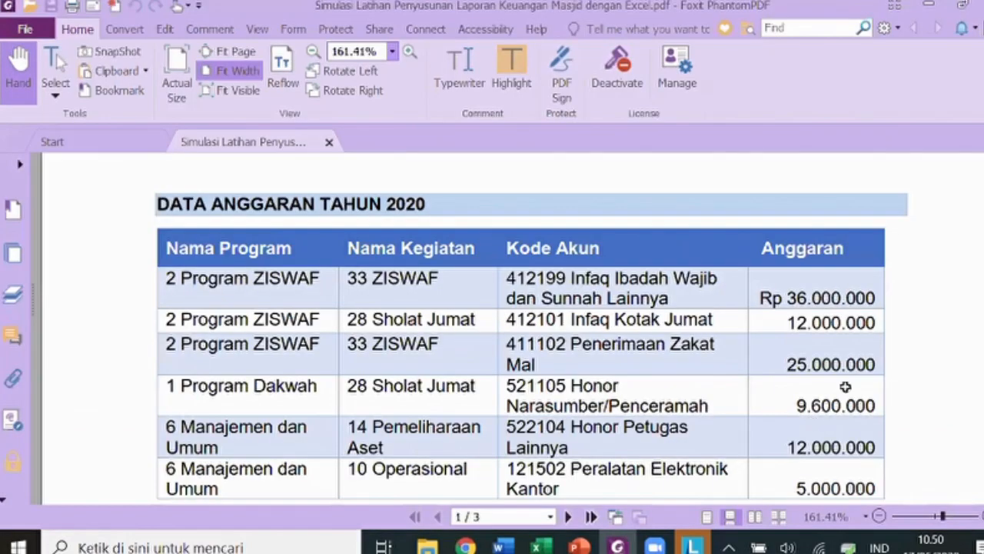
- Give row 6 account 411102 Penerimaan Zakat Mal and budget 25.000.000
{"action": "key", "text": "alt+Tab"}
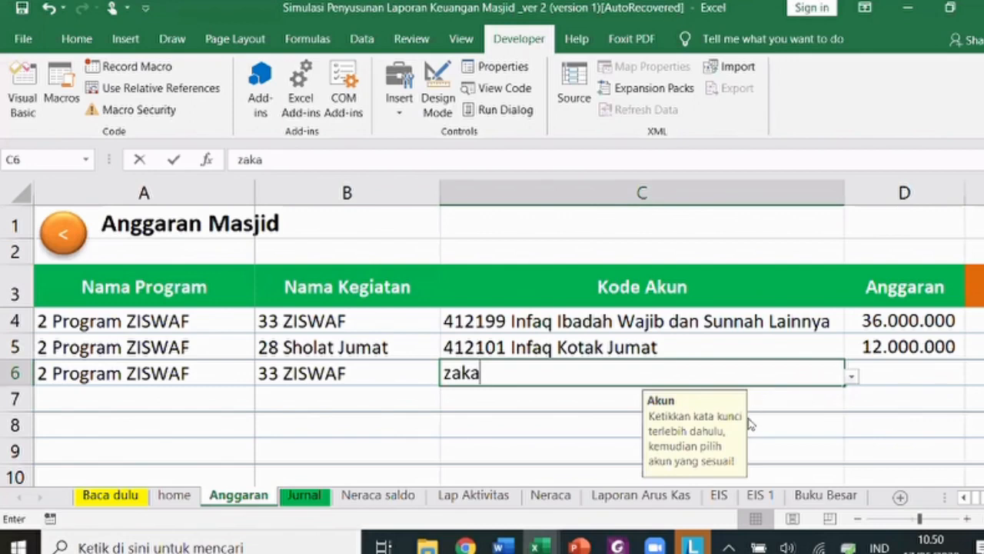
{"action": "type", "text": "t"}
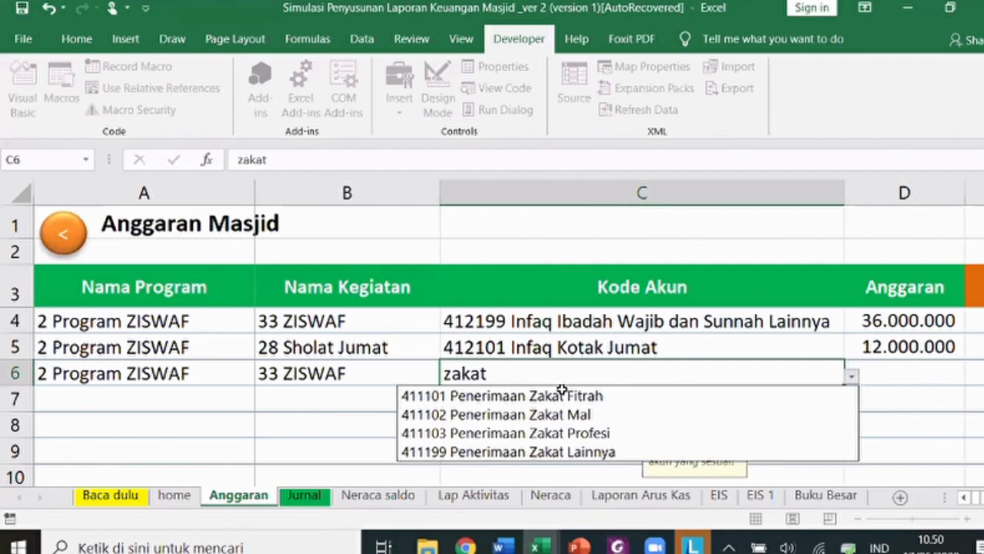
{"action": "left_click", "coordinate": [592, 414]}
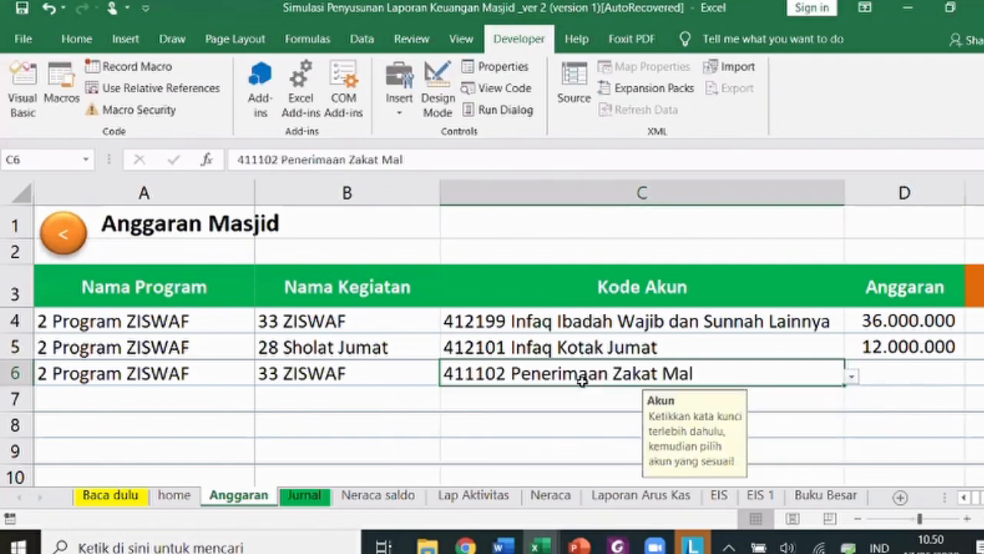
{"action": "left_click", "coordinate": [910, 373]}
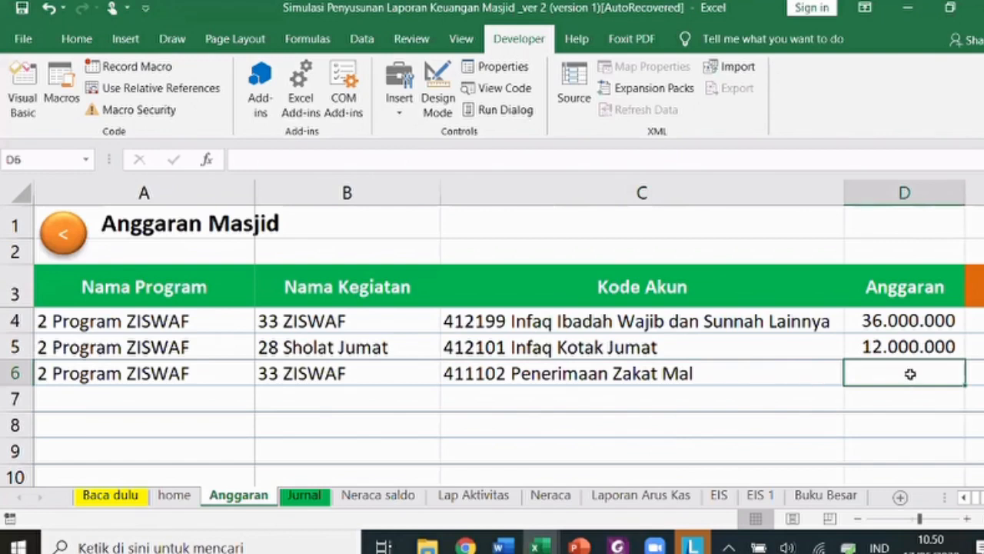
{"action": "key", "text": "alt+Tab"}
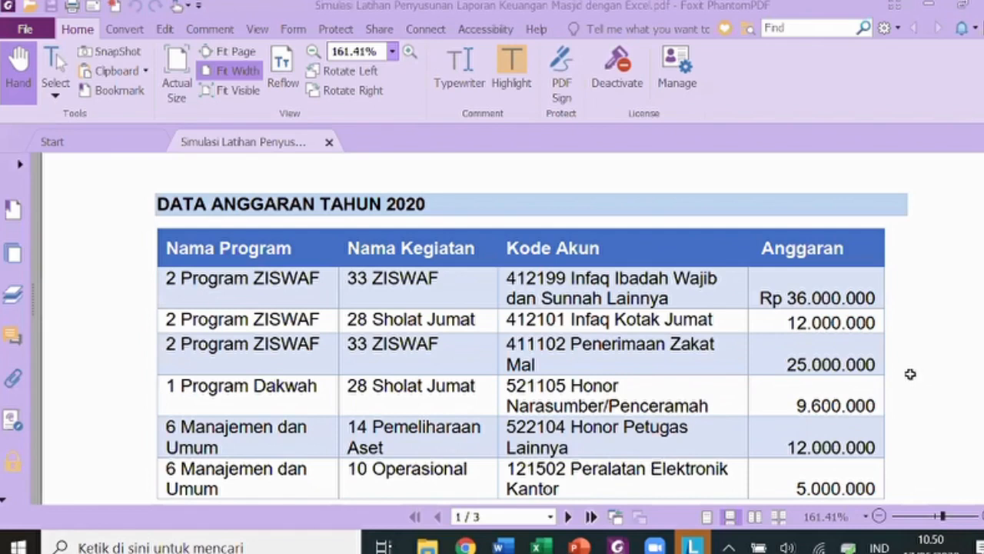
{"action": "key", "text": "alt+Tab"}
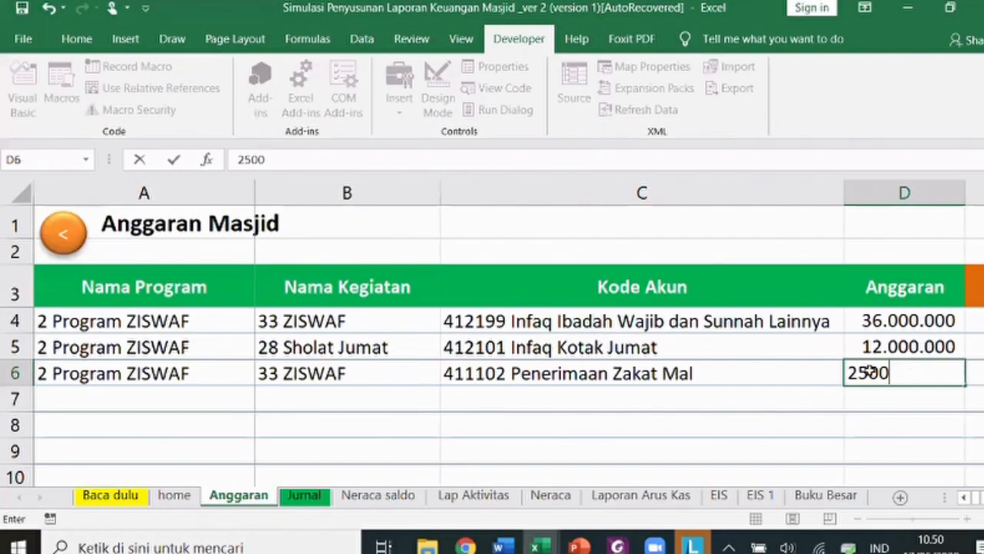
{"action": "key", "text": "Return"}
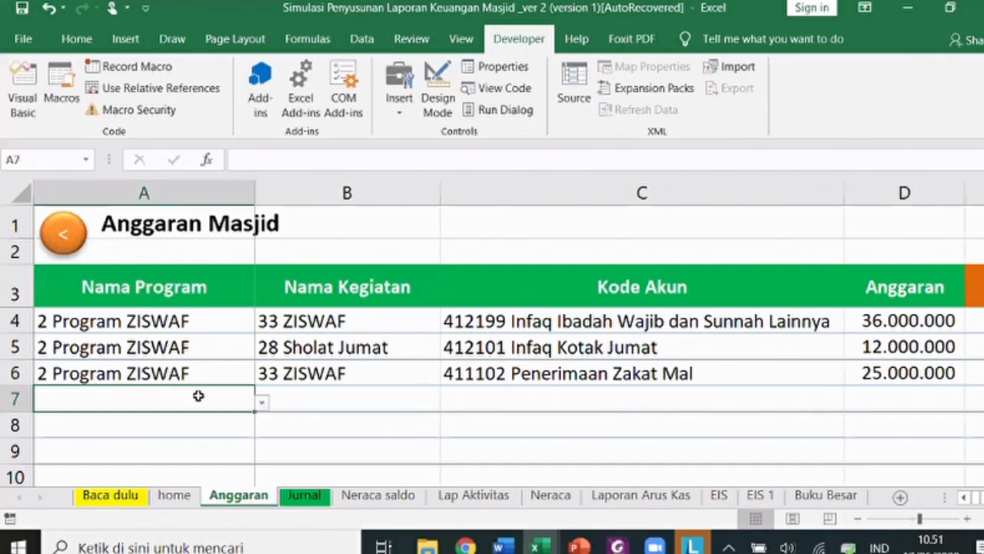
{"action": "key", "text": "alt+Tab"}
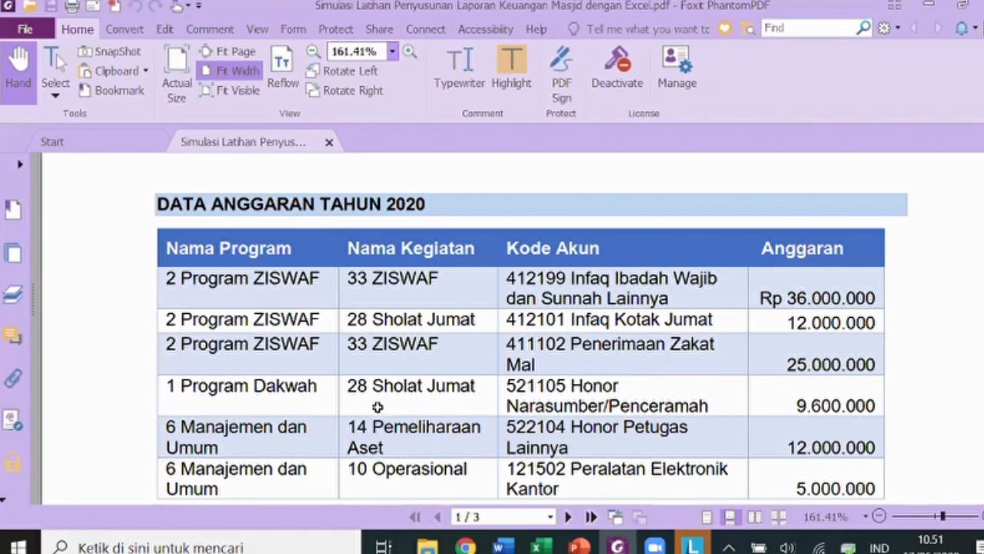
- Fill row 7 with activity 28 Sholat Jumat and account 521105 Honor Narasumber/Penceramah
{"action": "key", "text": "alt+Tab"}
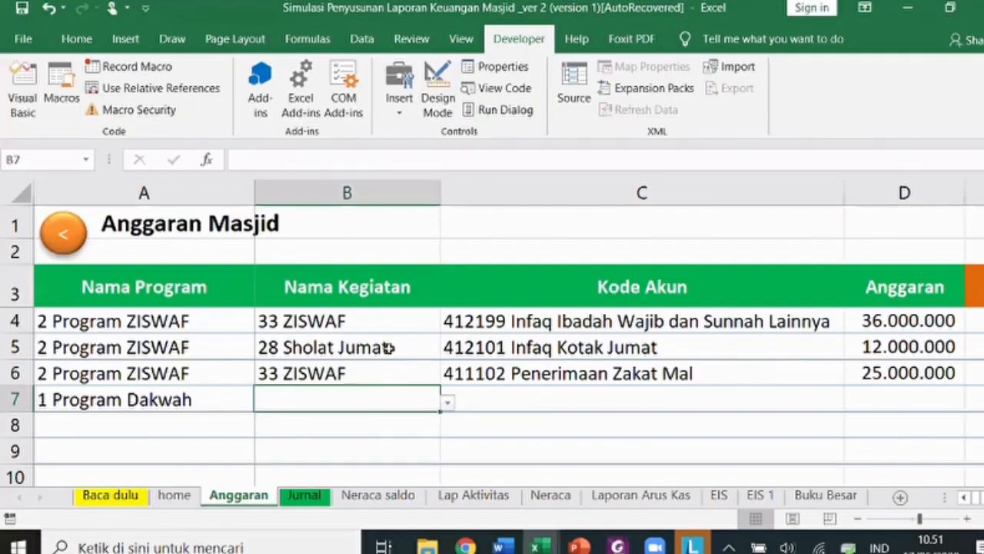
{"action": "key", "text": "ctrl+v"}
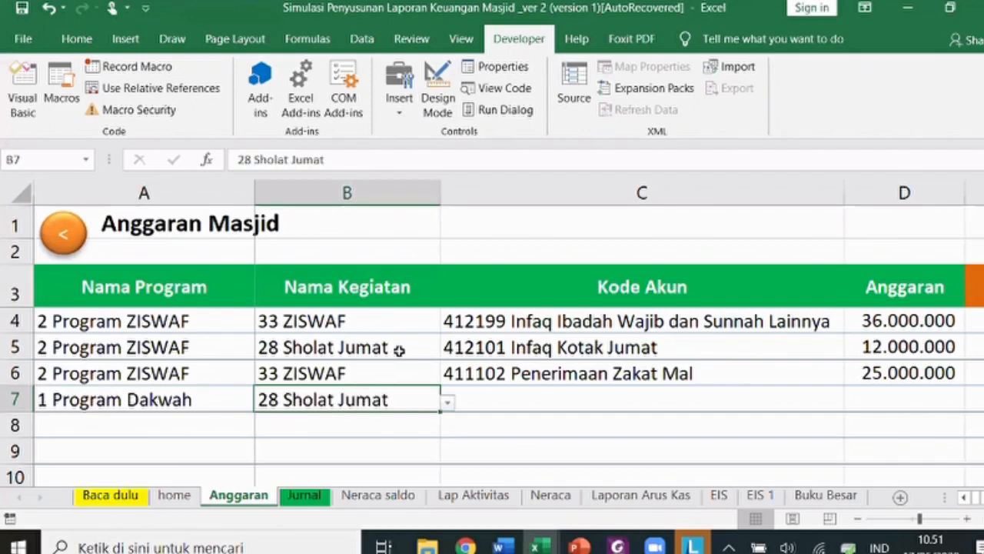
{"action": "key", "text": "alt+Tab"}
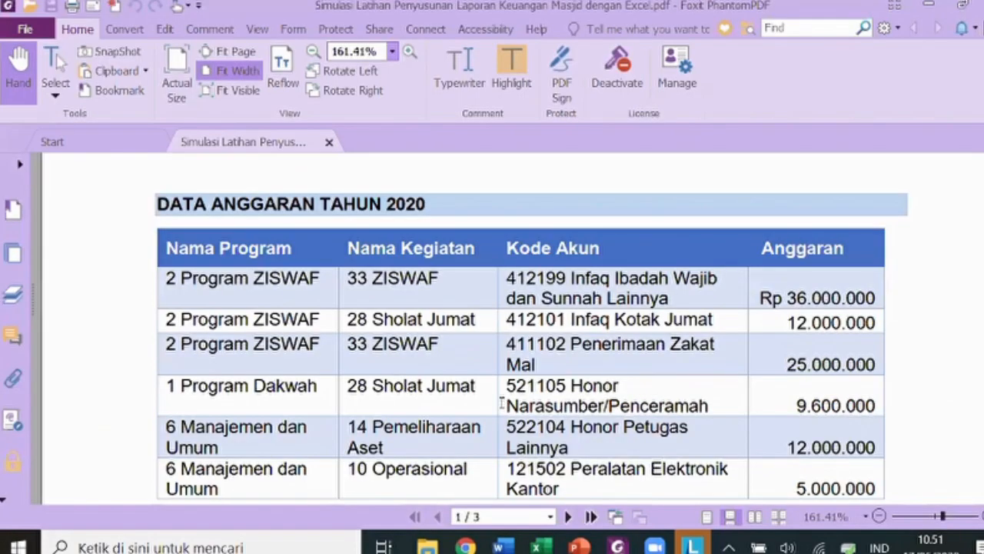
{"action": "key", "text": "alt+Tab"}
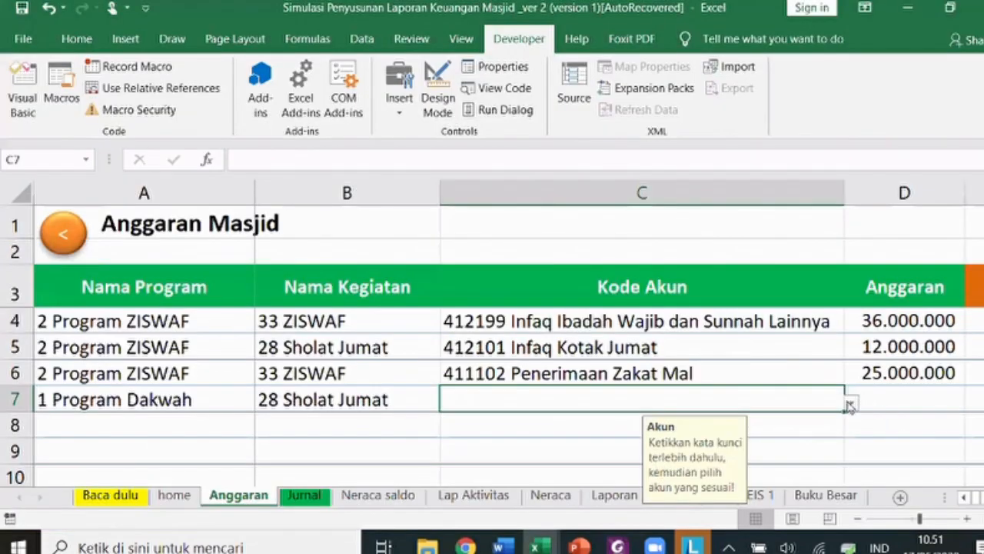
{"action": "type", "text": "narasumber"}
{"action": "left_click", "coordinate": [852, 403]}
{"action": "left_click", "coordinate": [769, 421]}
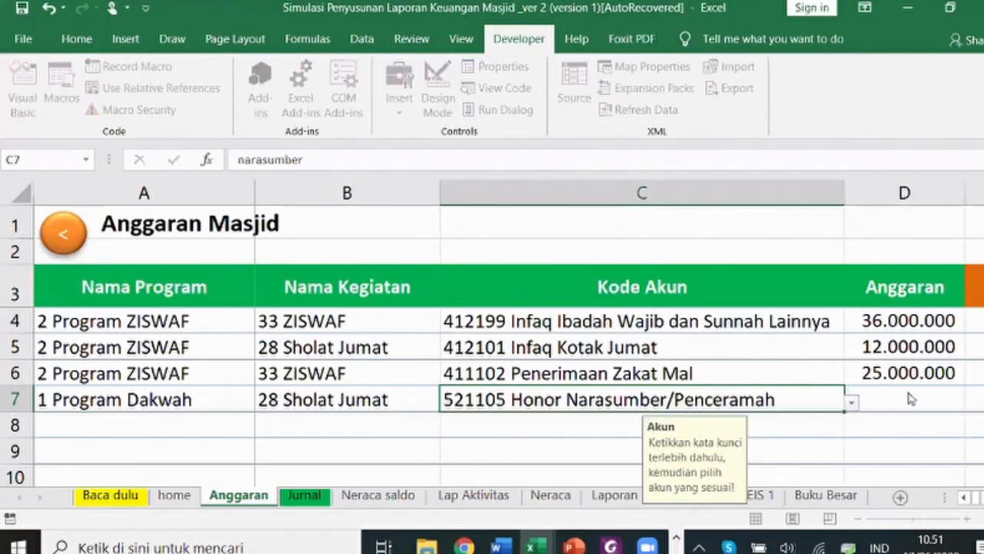
{"action": "left_click", "coordinate": [912, 398]}
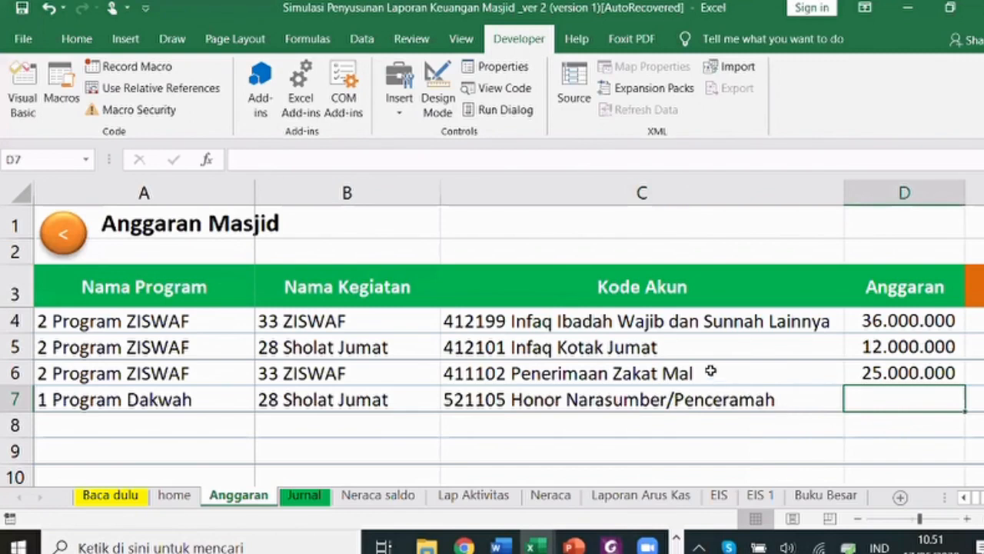
{"action": "key", "text": "alt+Tab"}
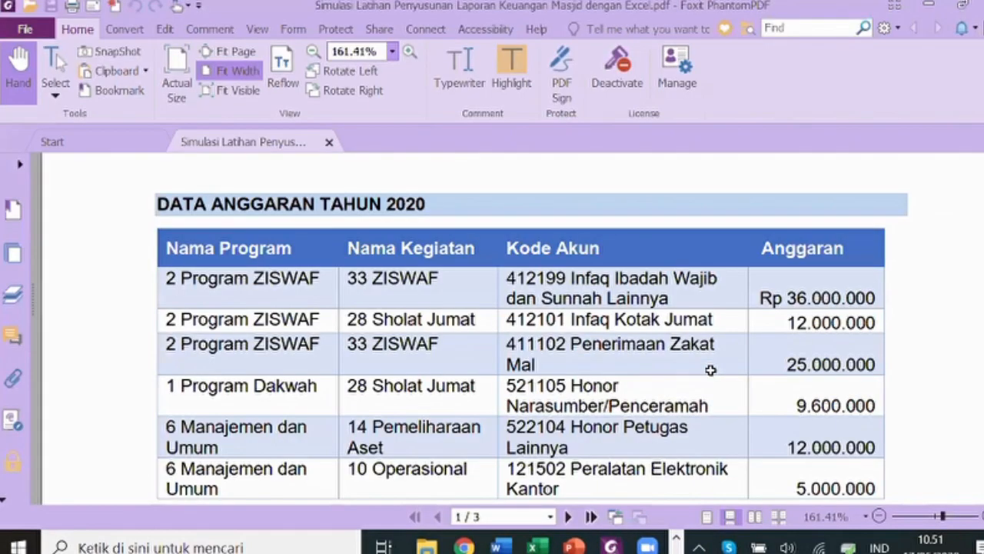
- Set row 8's activity to 14 Pemeliharaan Aset, checking the PDF budget table
{"action": "key", "text": "alt+Tab"}
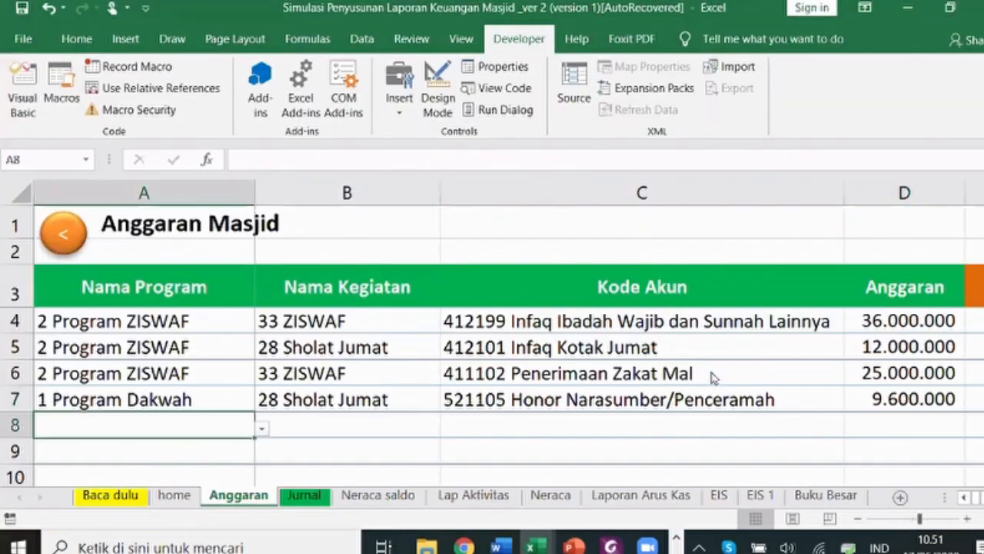
{"action": "key", "text": "Tab"}
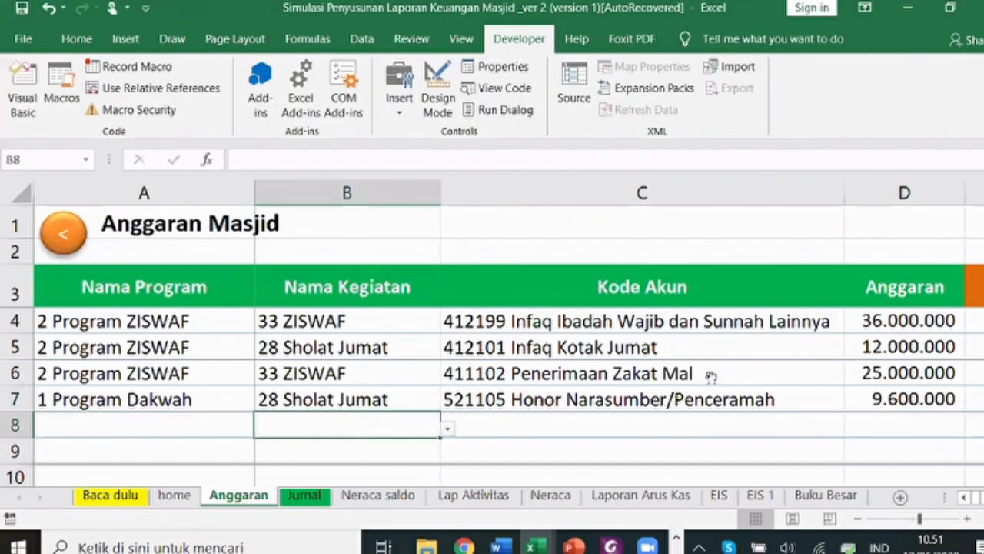
{"action": "key", "text": "alt+Tab"}
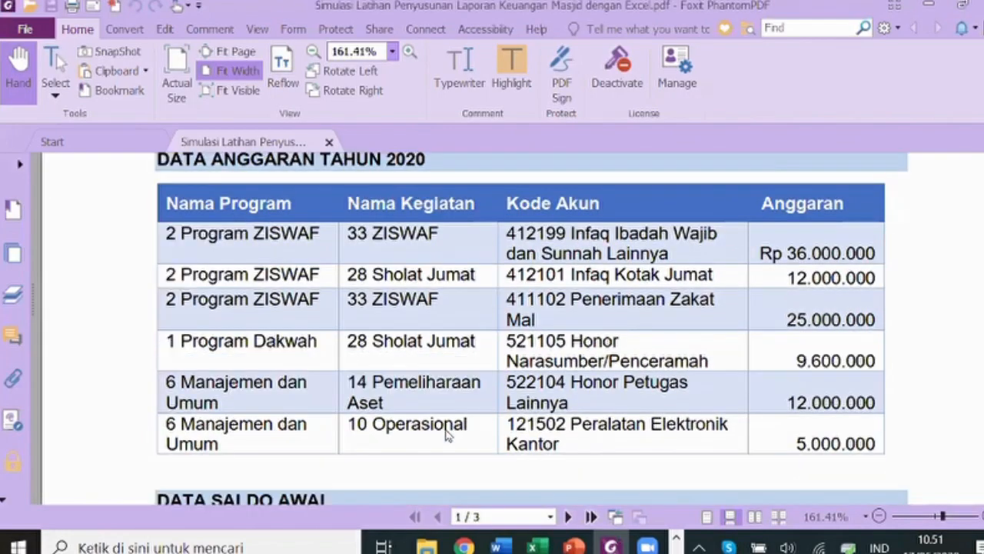
{"action": "scroll", "coordinate": [438, 427], "scroll_direction": "down", "scroll_amount": 1}
{"action": "key", "text": "alt+Tab"}
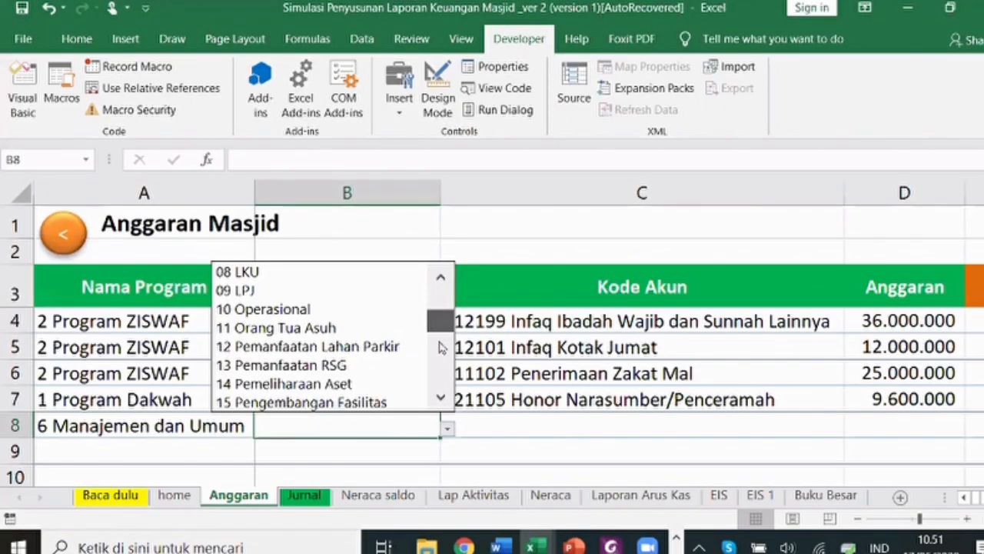
{"action": "left_click_drag", "start_coordinate": [439, 343], "coordinate": [422, 353]}
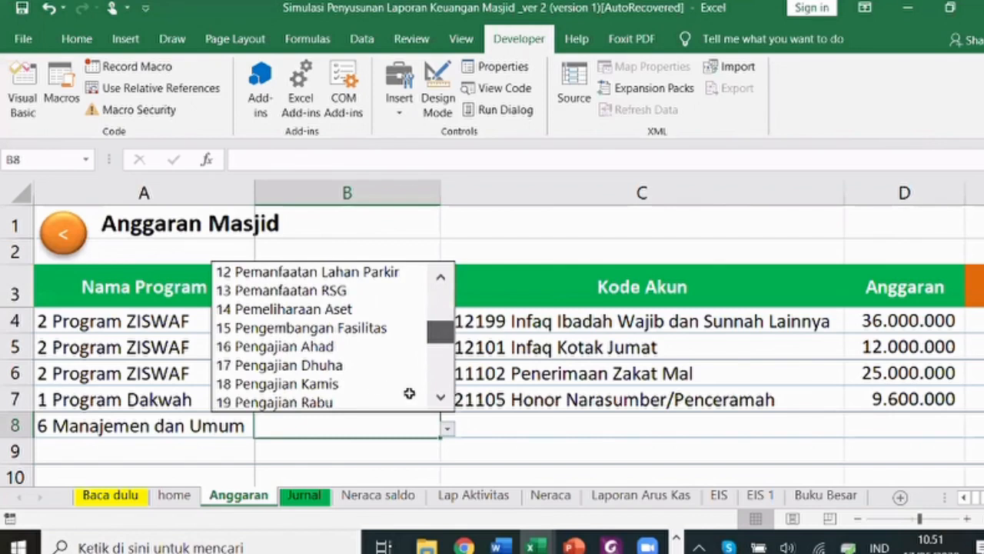
{"action": "left_click", "coordinate": [284, 308]}
{"action": "left_click", "coordinate": [483, 423]}
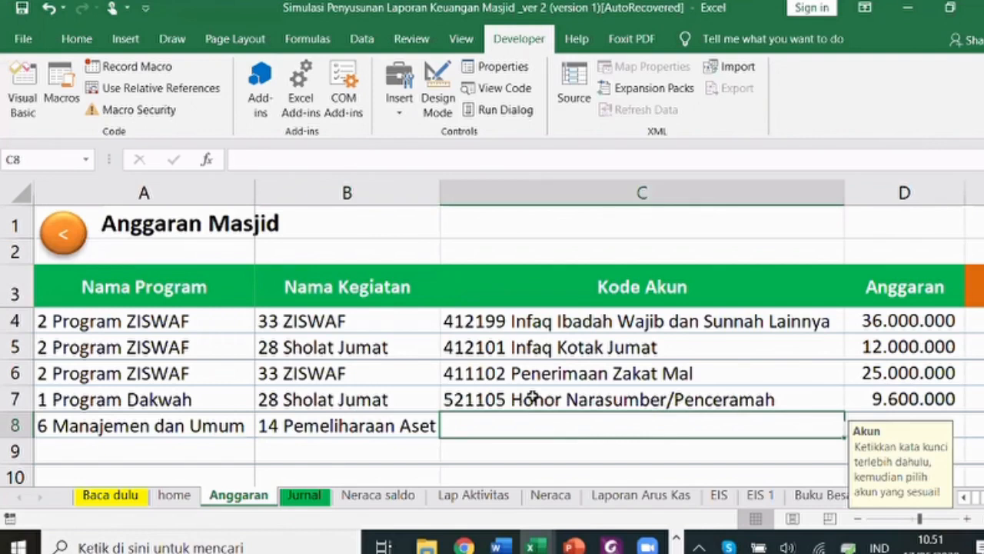
- Give row 8 account 522104 Honor Petugas Lainnya and budget 12.000.000
{"action": "key", "text": "alt+Tab"}
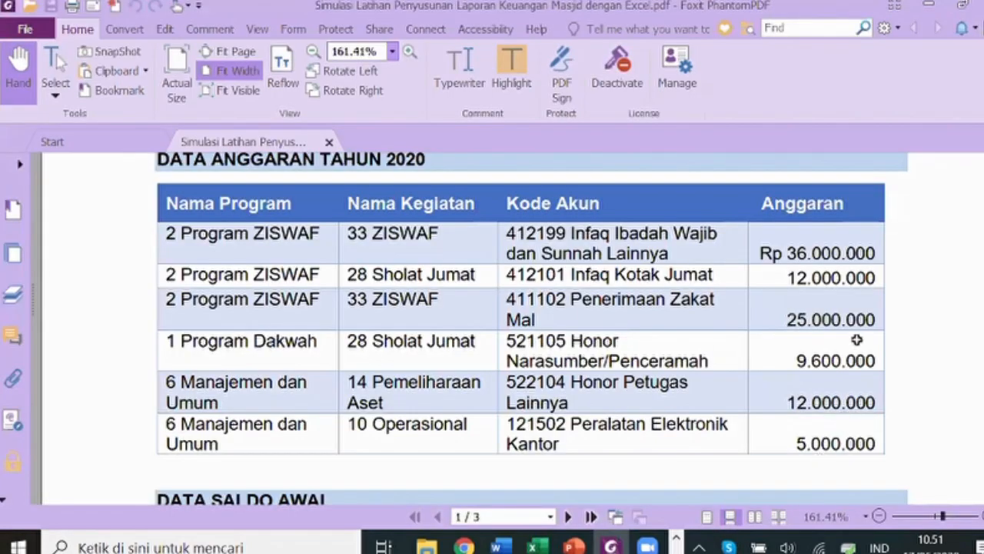
{"action": "key", "text": "alt+Tab"}
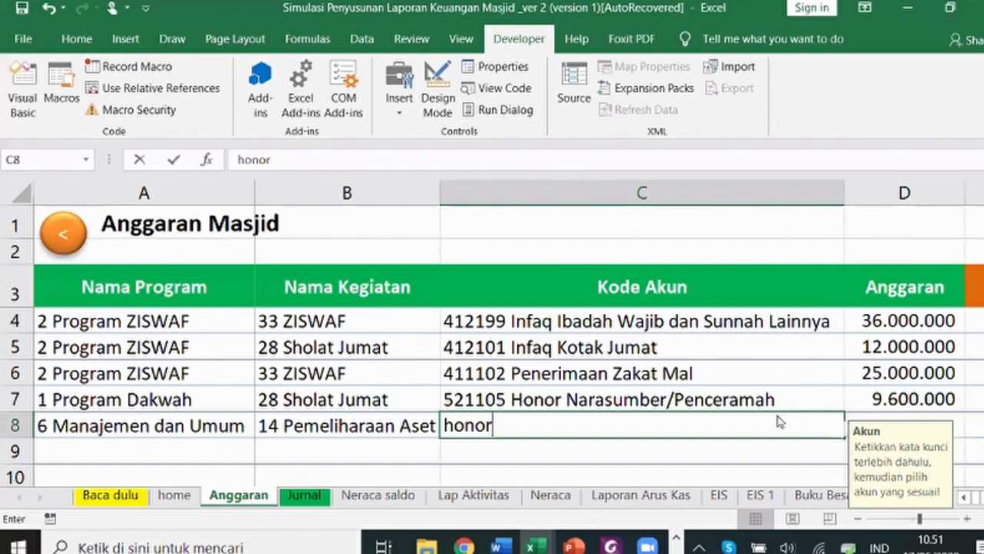
{"action": "scroll", "coordinate": [763, 437], "scroll_direction": "down", "scroll_amount": 1}
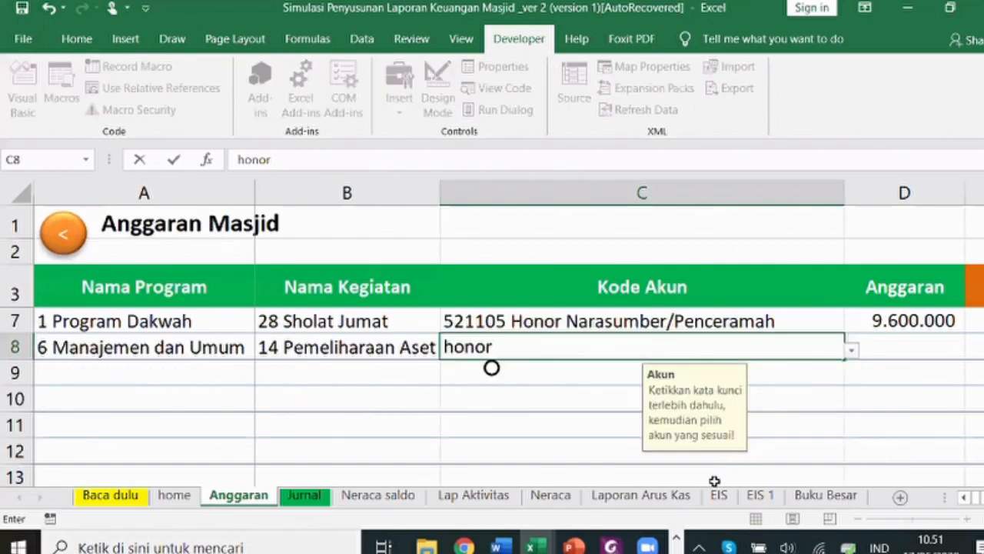
{"action": "left_click", "coordinate": [852, 351]}
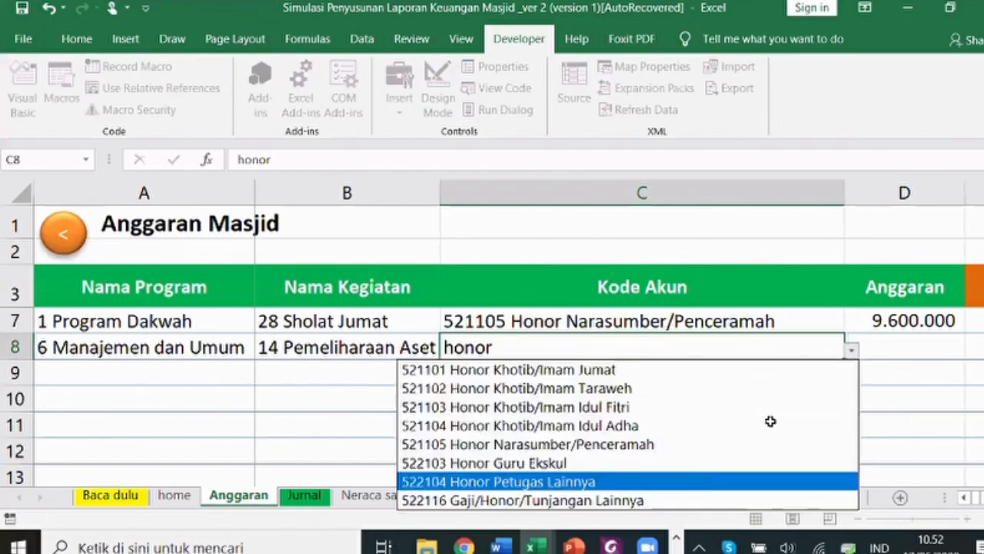
{"action": "left_click", "coordinate": [714, 481]}
{"action": "key", "text": "Tab"}
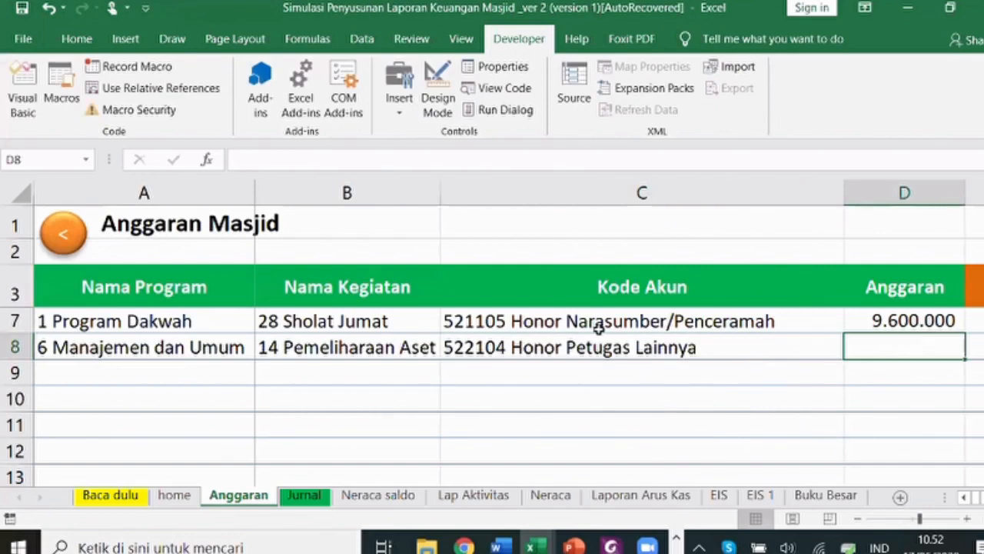
{"action": "key", "text": "alt+Tab"}
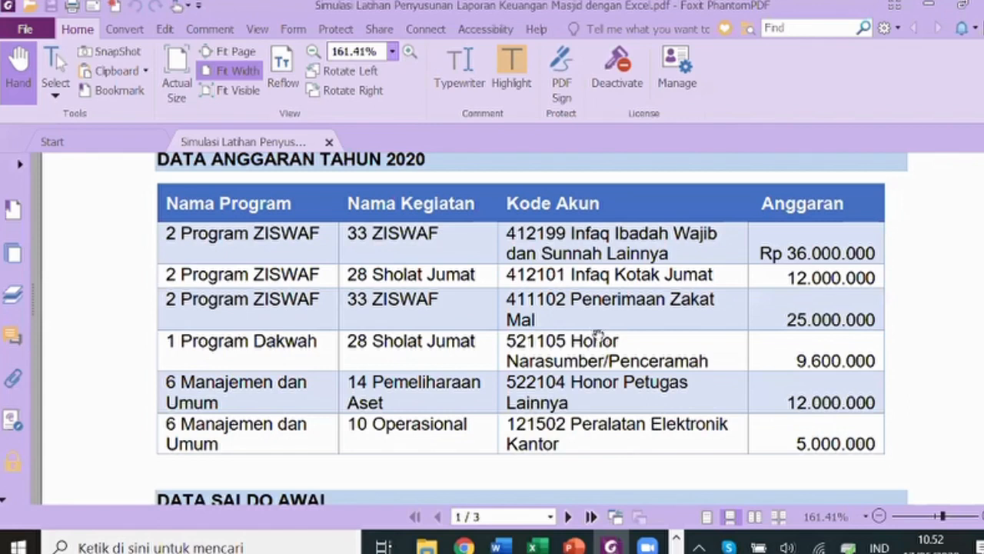
{"action": "key", "text": "alt+Tab"}
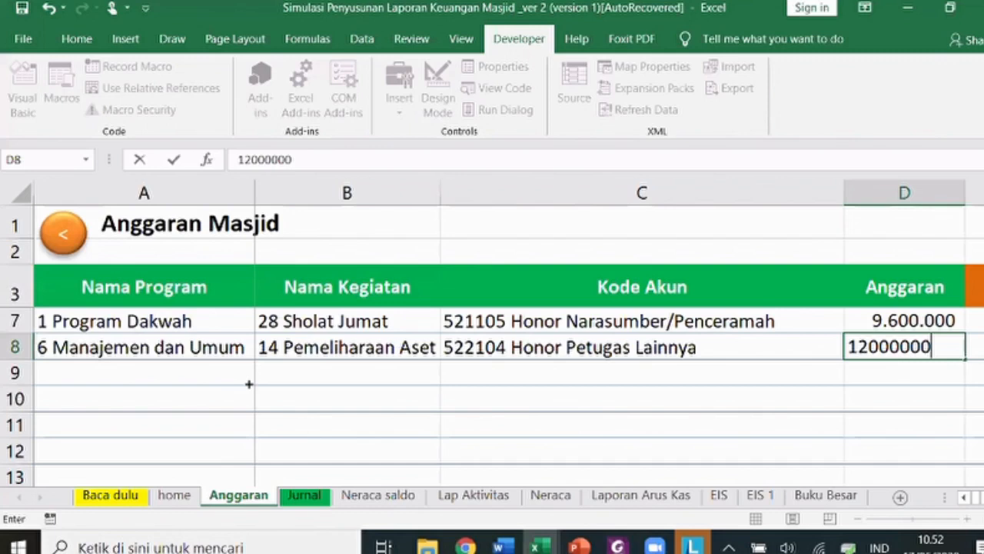
{"action": "key", "text": "alt+Tab"}
{"action": "key", "text": "alt+Tab"}
{"action": "key", "text": "Return"}
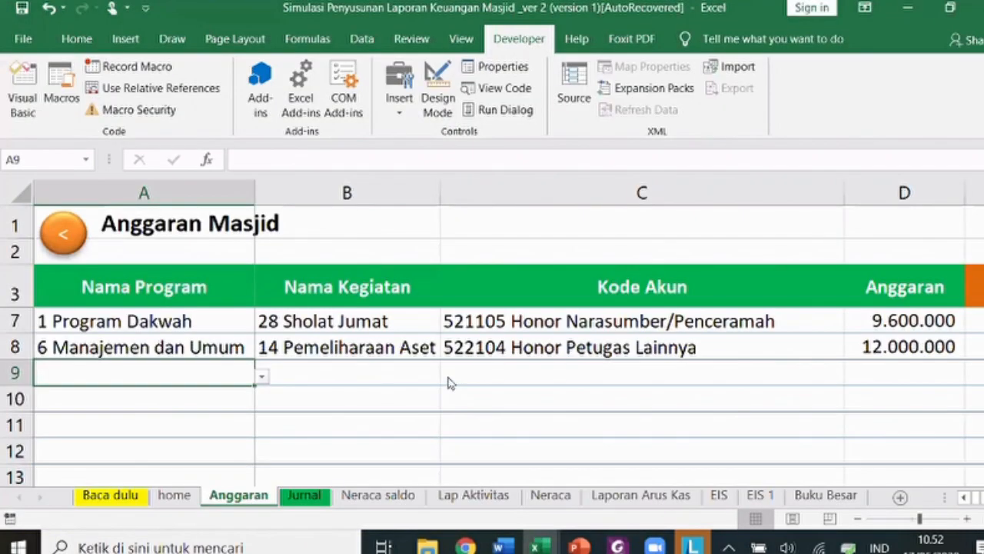
- Set row 9 to program 6 Manajemen dan Umum and activity 10 Operasional
{"action": "left_click", "coordinate": [448, 377]}
{"action": "left_click", "coordinate": [436, 307]}
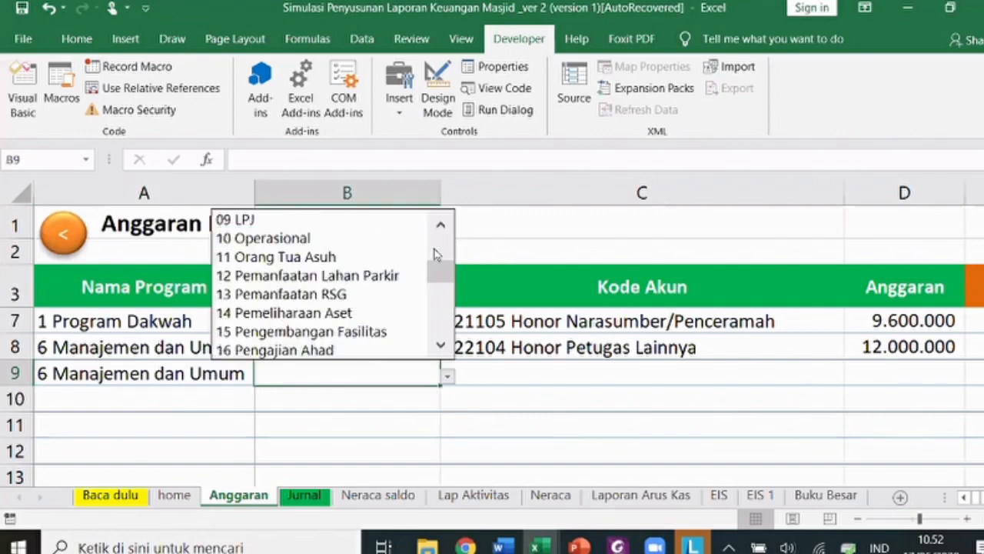
{"action": "left_click", "coordinate": [308, 238]}
{"action": "left_click", "coordinate": [511, 372]}
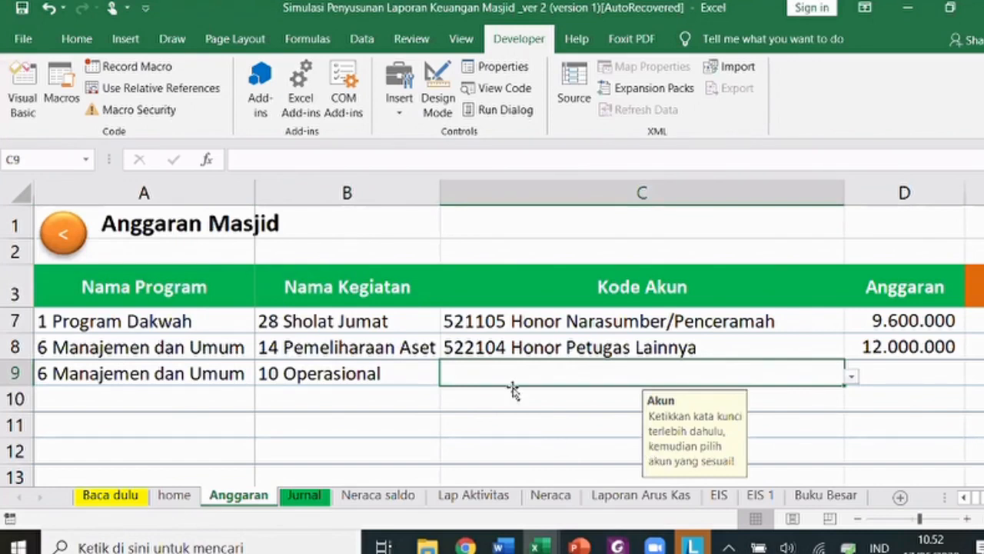
- Give row 9 account 121502 Peralatan Elektronik Kantor and budget 5.000.000
{"action": "key", "text": "alt+Tab"}
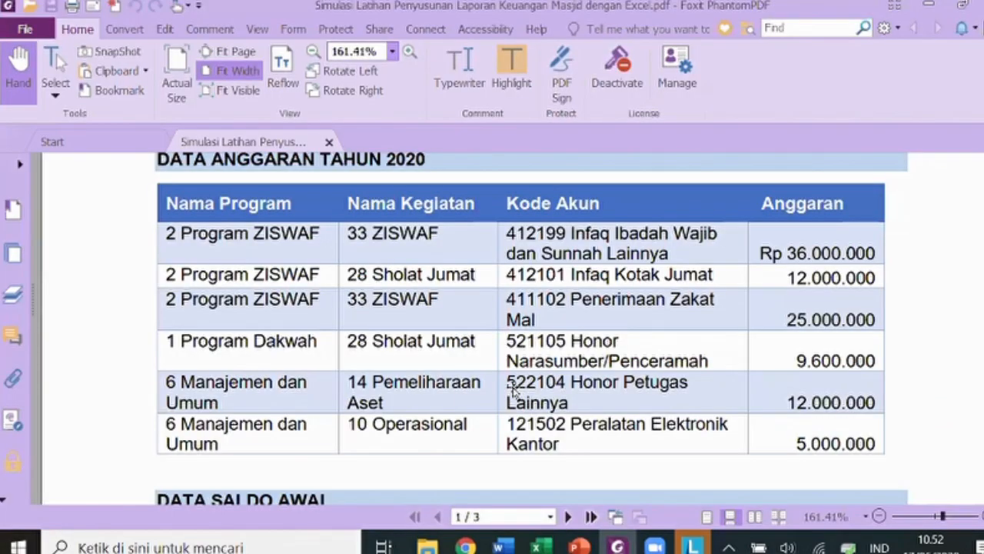
{"action": "key", "text": "alt+Tab"}
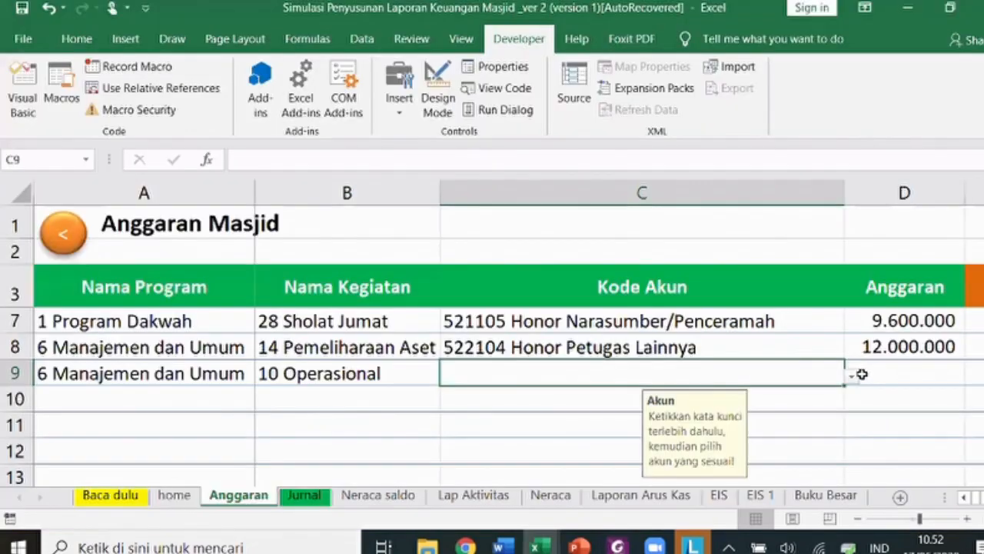
{"action": "type", "text": "peralatan"}
{"action": "key", "text": "alt+Down"}
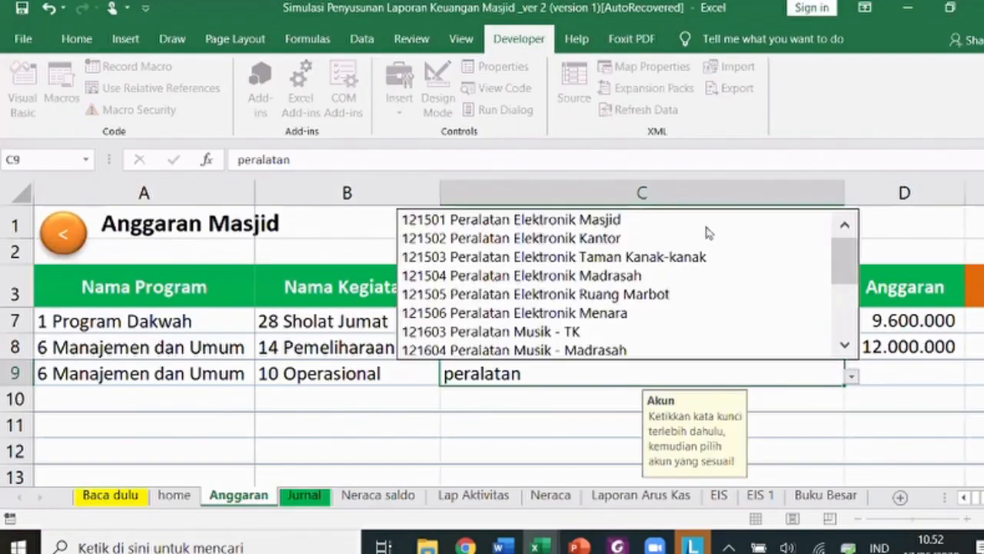
{"action": "key", "text": "Down"}
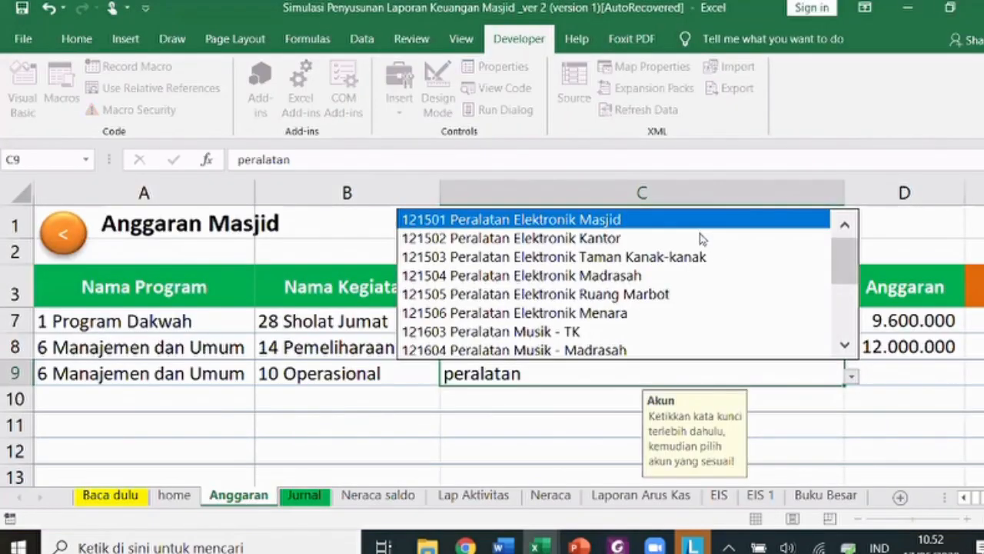
{"action": "left_click", "coordinate": [698, 243]}
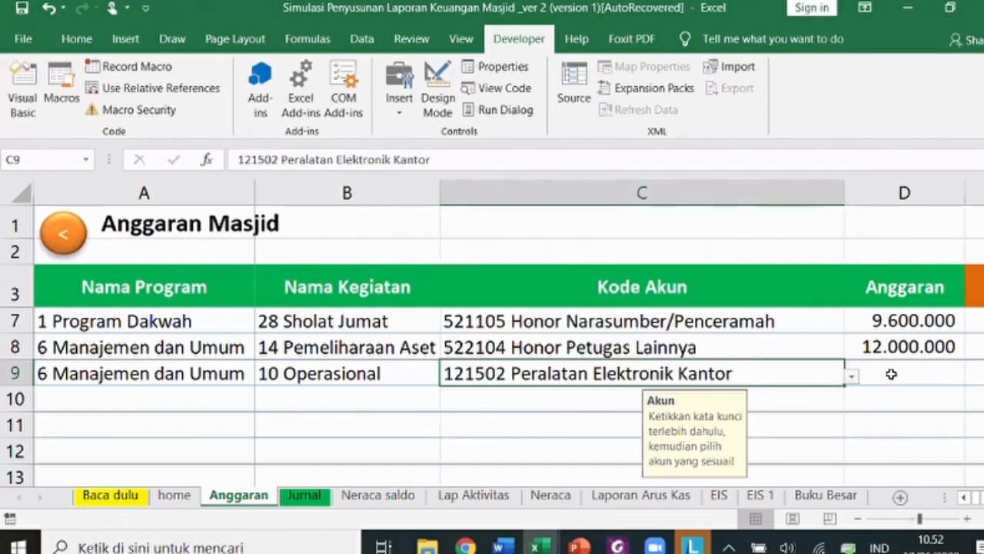
{"action": "left_click", "coordinate": [890, 373]}
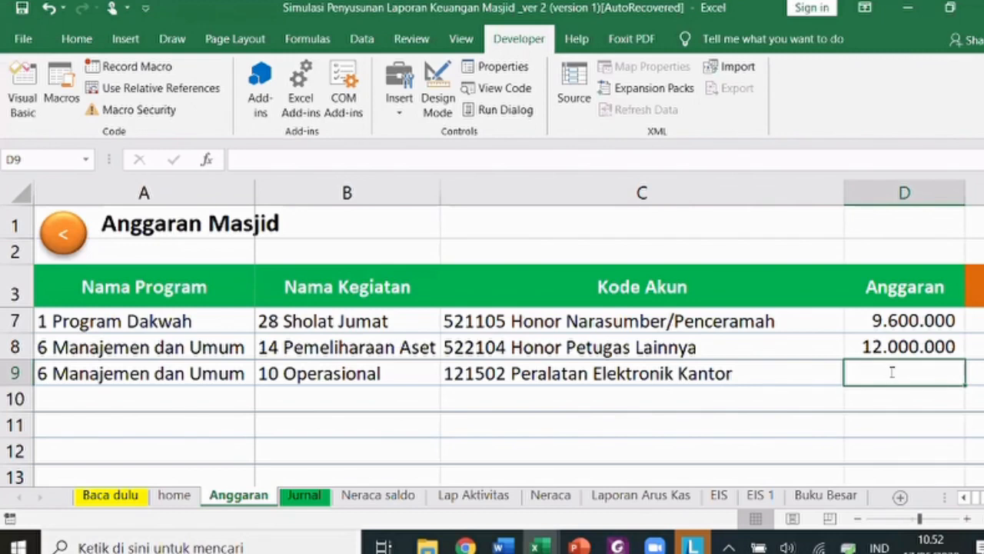
{"action": "type", "text": "5.000.000"}
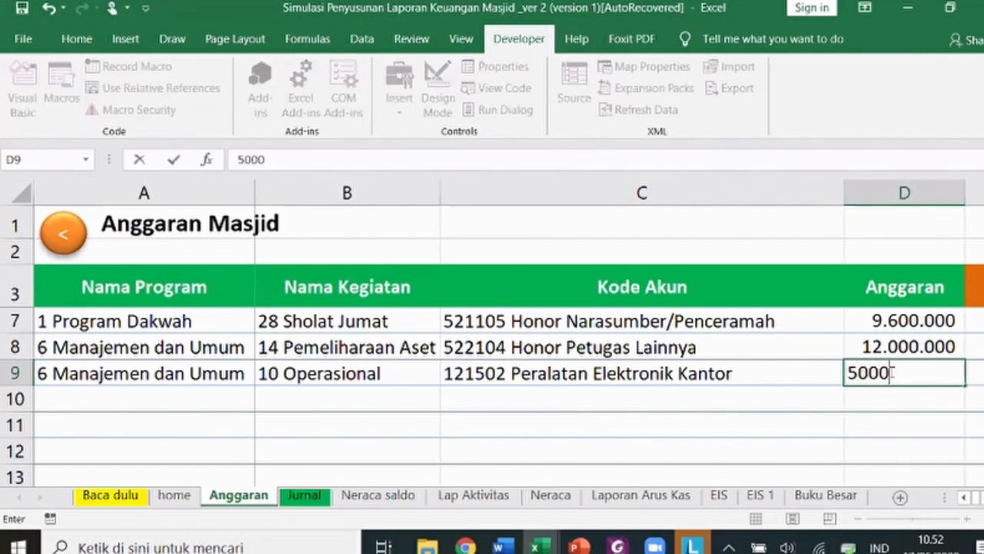
{"action": "key", "text": "Return"}
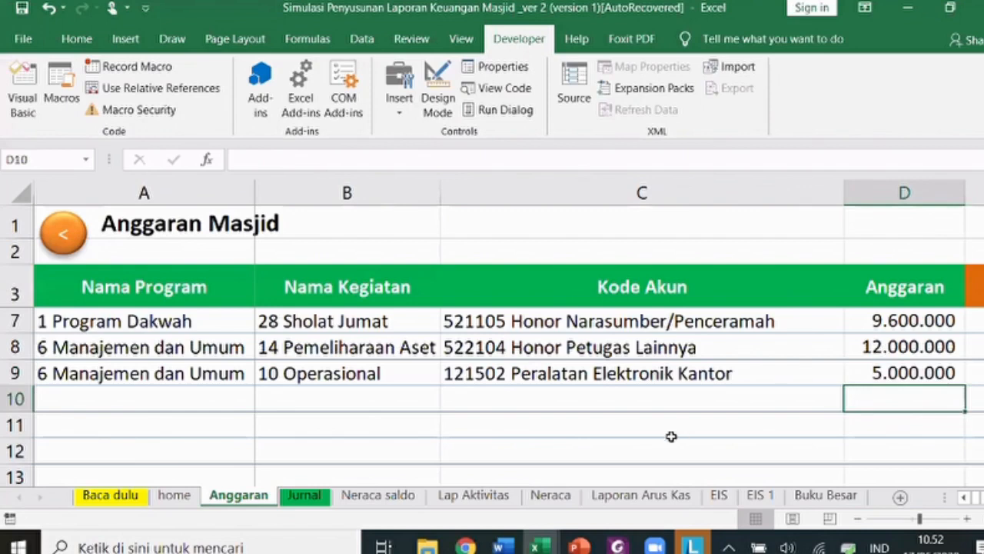
{"action": "scroll", "coordinate": [593, 410], "scroll_direction": "up", "scroll_amount": 1}
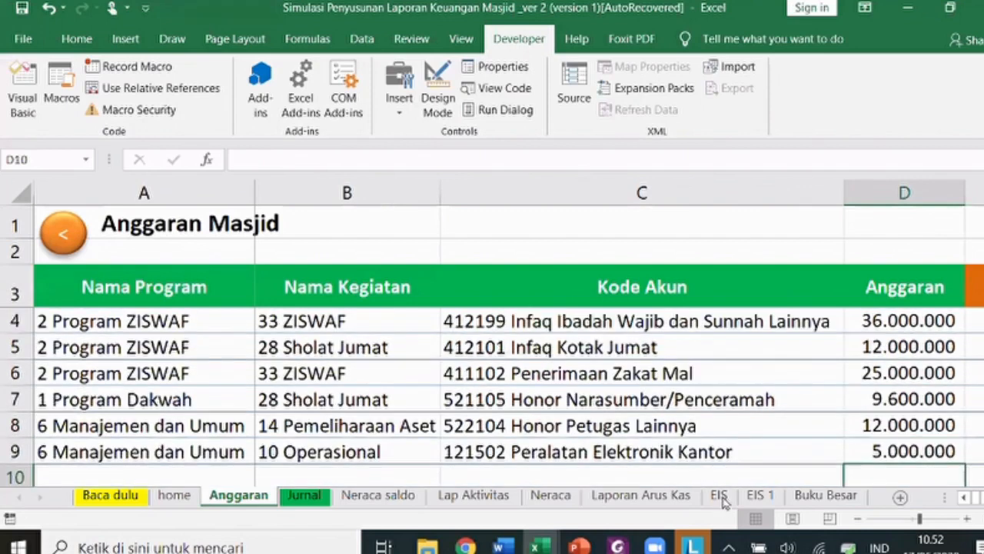
- Refresh the EIS pivot table so it picks up the new budget totals
{"action": "left_click", "coordinate": [720, 497]}
{"action": "scroll", "coordinate": [363, 400], "scroll_direction": "down", "scroll_amount": 3}
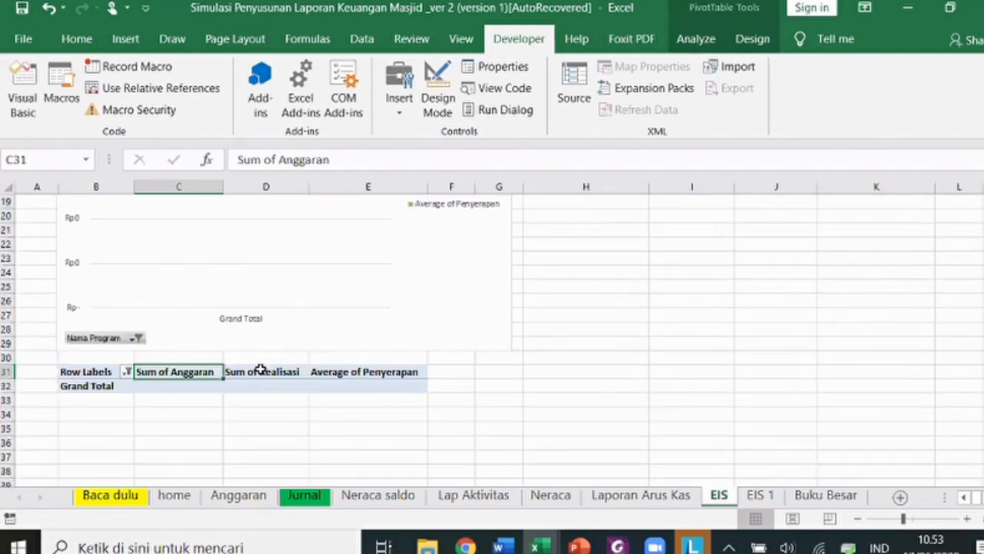
{"action": "left_click", "coordinate": [260, 370]}
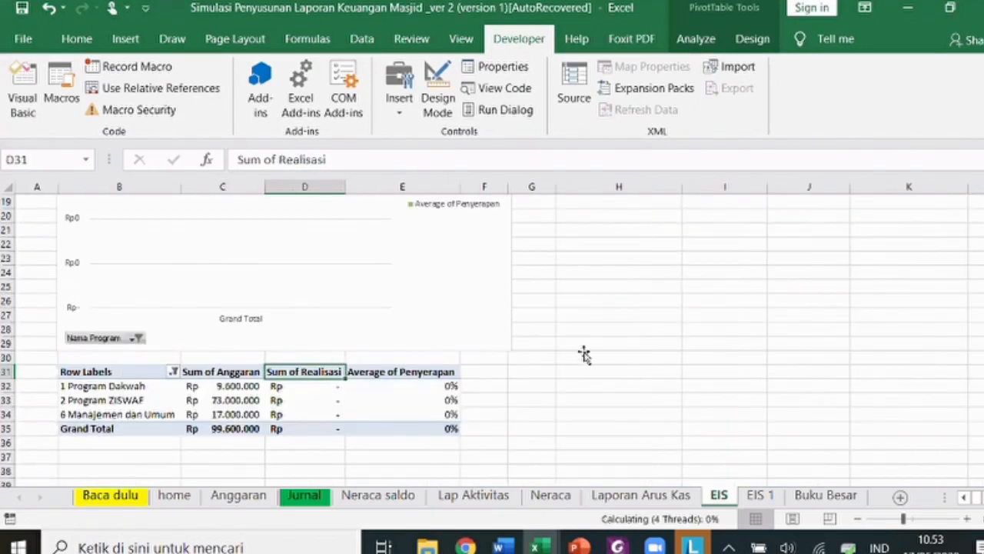
{"action": "scroll", "coordinate": [256, 329], "scroll_direction": "up", "scroll_amount": 3}
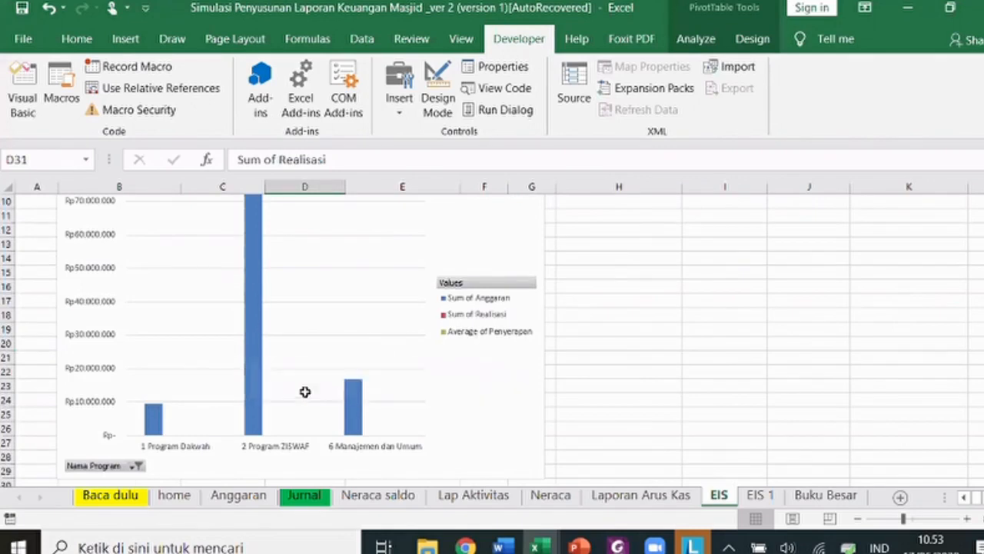
{"action": "scroll", "coordinate": [220, 325], "scroll_direction": "down", "scroll_amount": 4}
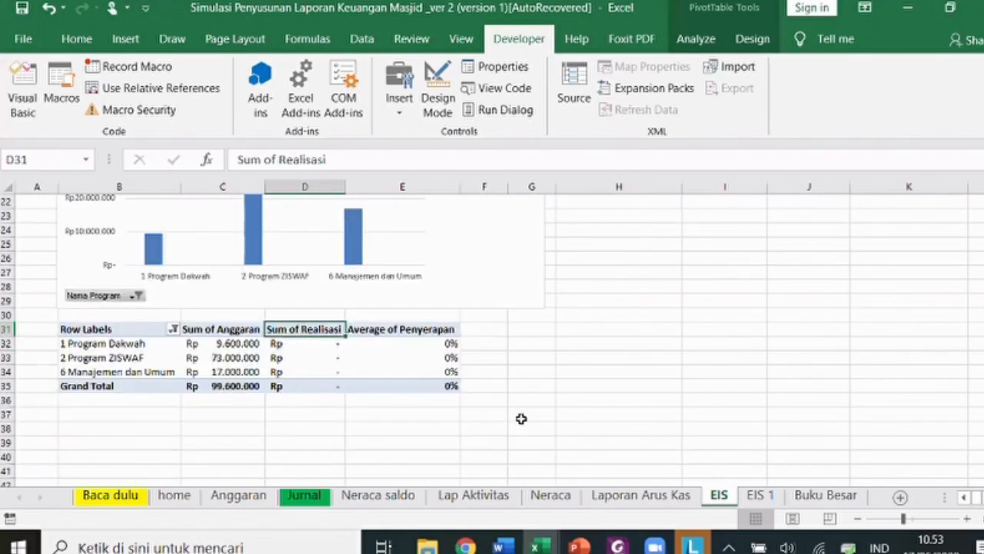
{"action": "scroll", "coordinate": [523, 420], "scroll_direction": "up", "scroll_amount": 3}
- Review the EIS 1 budgets per activity, including the 9.600.000 Sholat Jumat value
{"action": "left_click", "coordinate": [758, 497]}
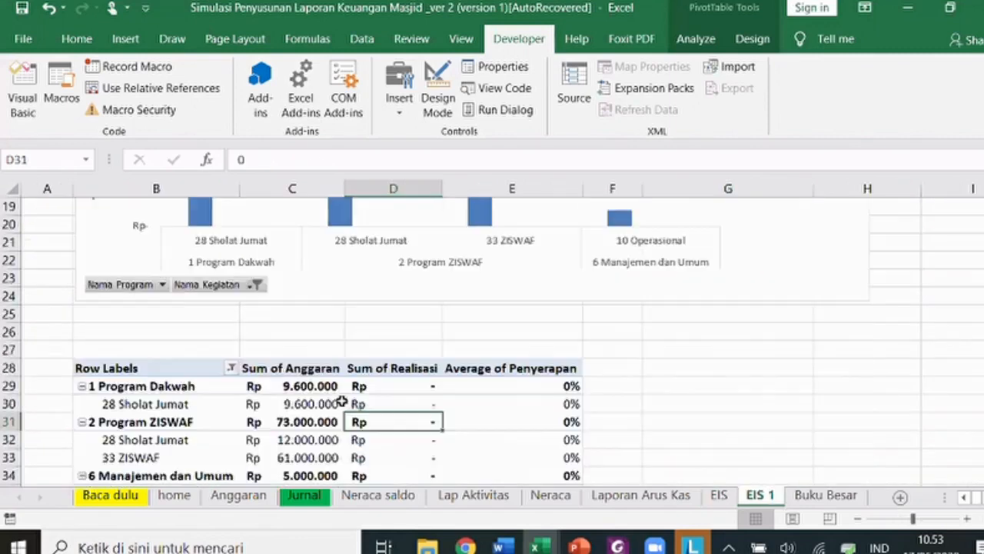
{"action": "scroll", "coordinate": [311, 396], "scroll_direction": "down", "scroll_amount": 6}
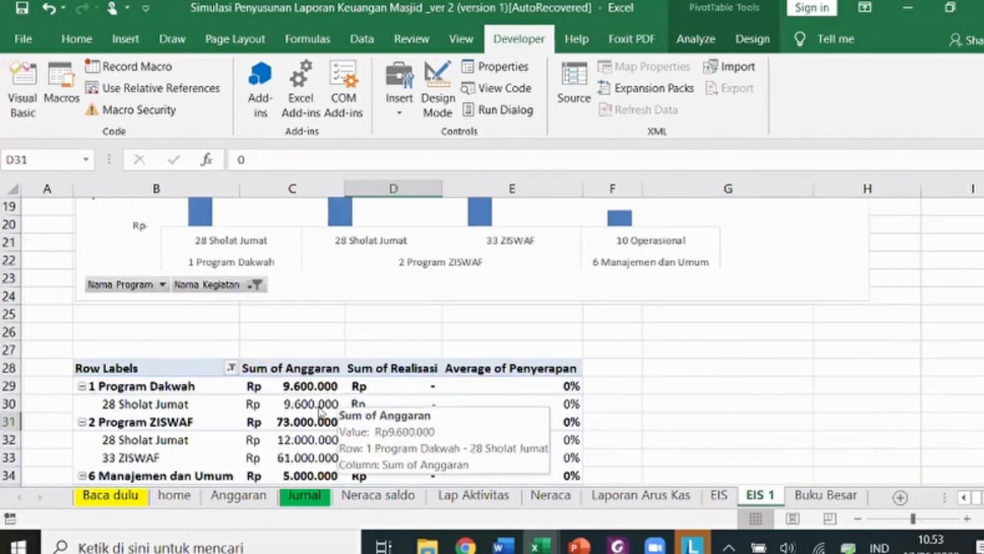
{"action": "left_click", "coordinate": [318, 405]}
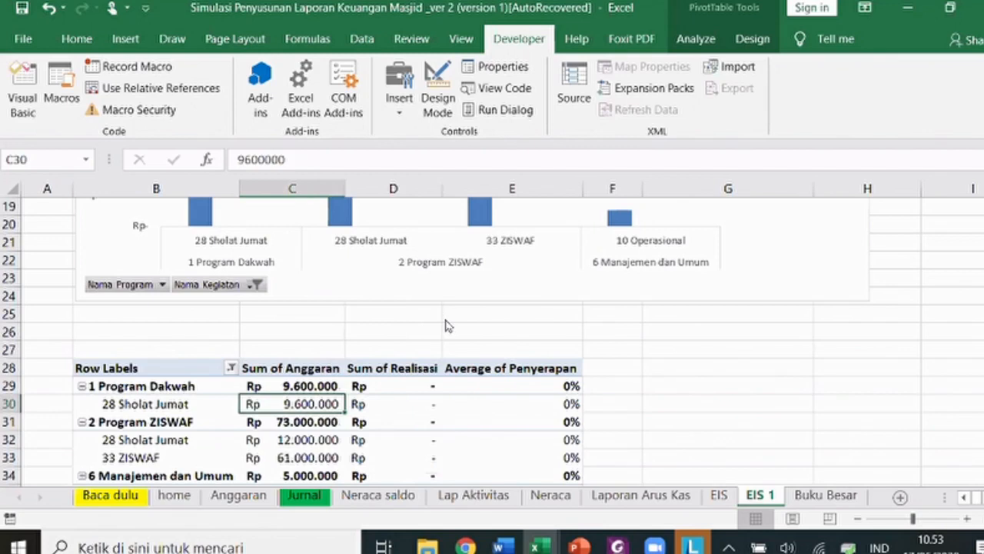
{"action": "scroll", "coordinate": [448, 326], "scroll_direction": "up", "scroll_amount": 3}
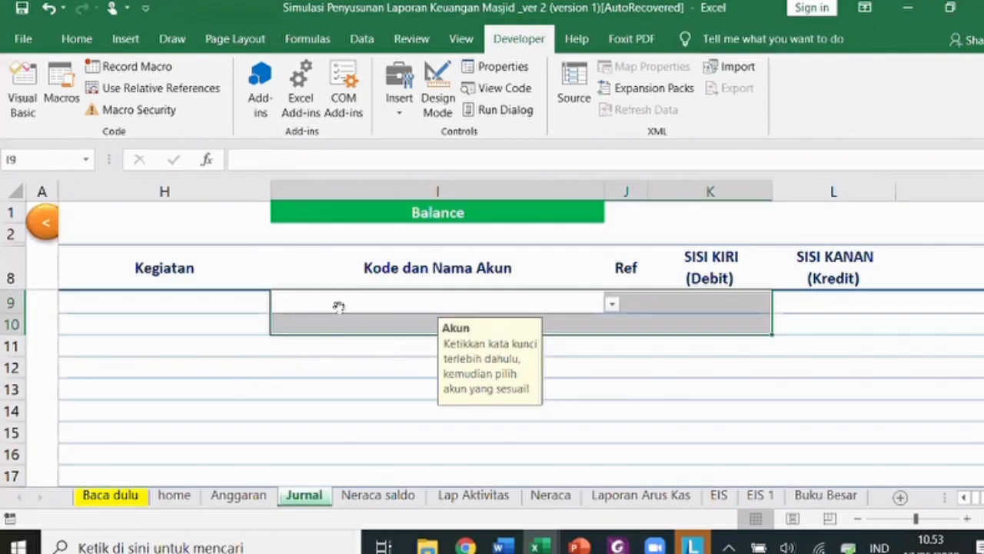
- Switch to Foxit PhantomPDF and scroll to the DATA SALDO AWAL opening-balance table
{"action": "key", "text": "alt+Tab"}
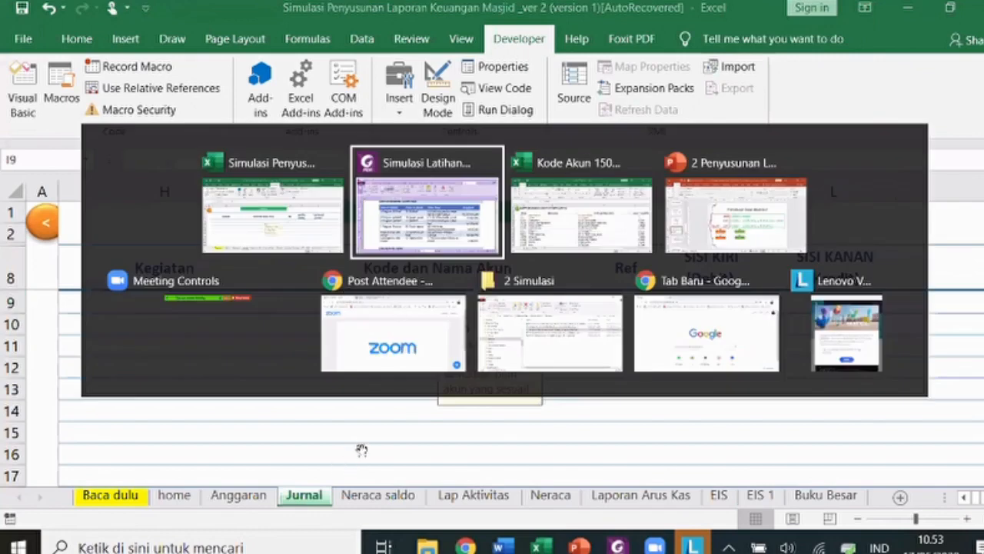
{"action": "scroll", "coordinate": [313, 276], "scroll_direction": "down", "scroll_amount": 5}
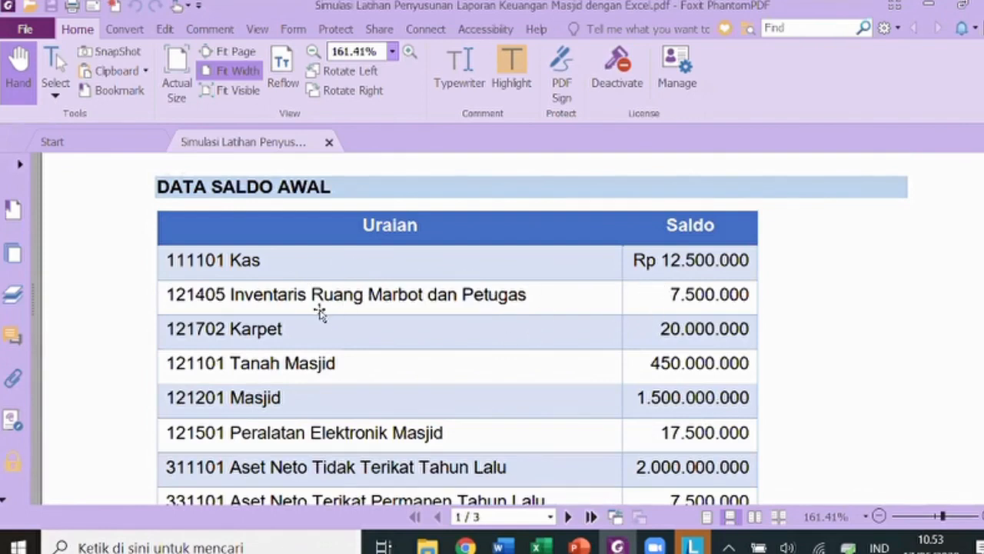
- Return from the PDF to the Excel workbook's Jurnal sheet
{"action": "key", "text": "alt+Tab"}
- Enter the date 02/01/2020 in the Tanggal cell of journal row 9
{"action": "key", "text": "Left"}
{"action": "key", "text": "Left"}
{"action": "key", "text": "Left"}
{"action": "key", "text": "Left"}
{"action": "key", "text": "Left"}
{"action": "key", "text": "Left"}
{"action": "key", "text": "Left"}
{"action": "key", "text": "Left"}
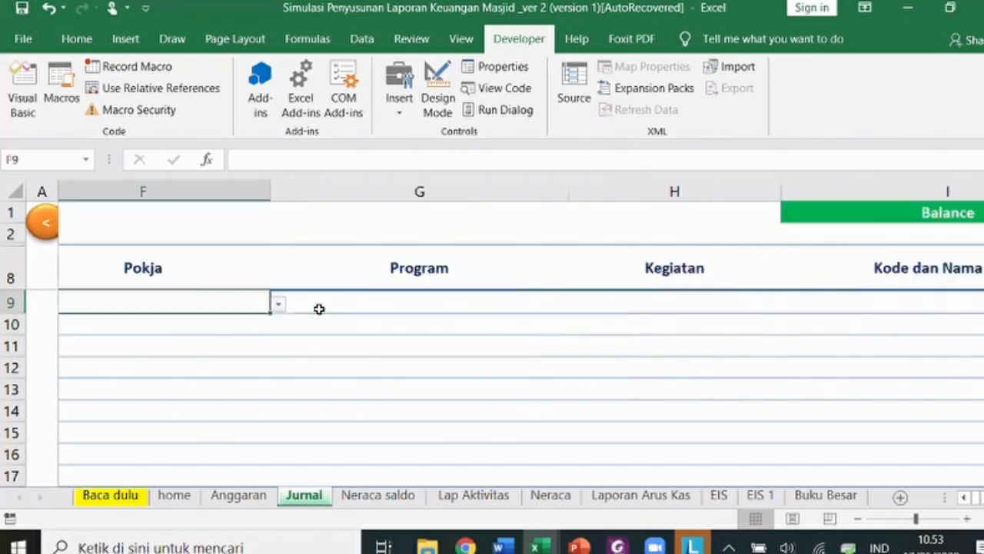
{"action": "key", "text": "Right"}
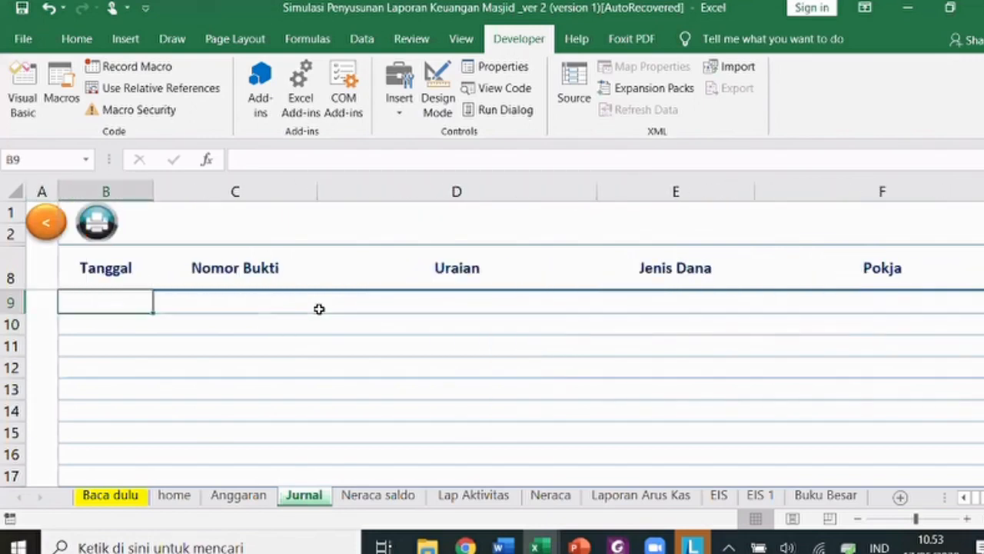
{"action": "type", "text": "2/"}
{"action": "type", "text": "1"}
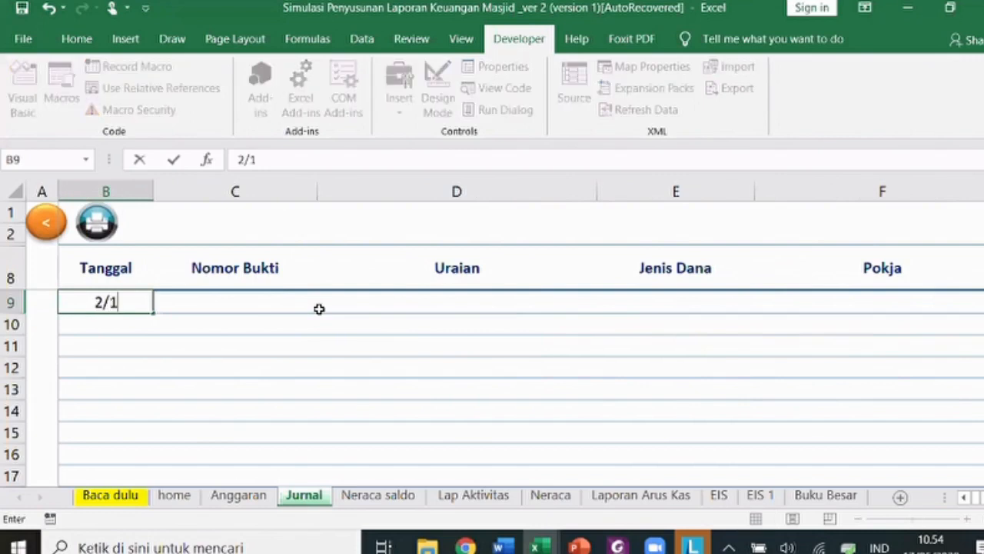
{"action": "type", "text": "/20"}
{"action": "key", "text": "Tab"}
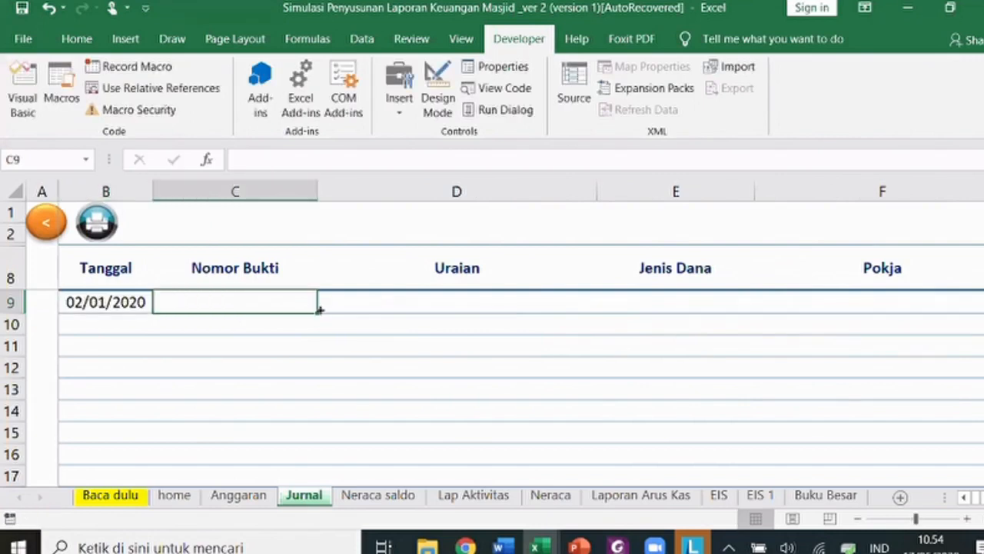
- Fill row 9 with voucher number 001/01/MAA/2020 and description Saldo Awal
{"action": "type", "text": "00"}
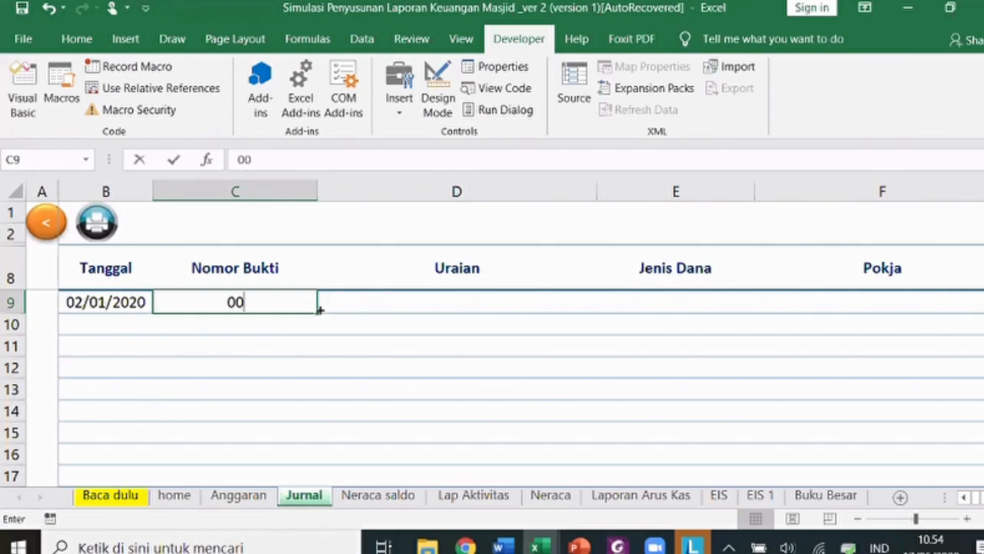
{"action": "type", "text": "1/"}
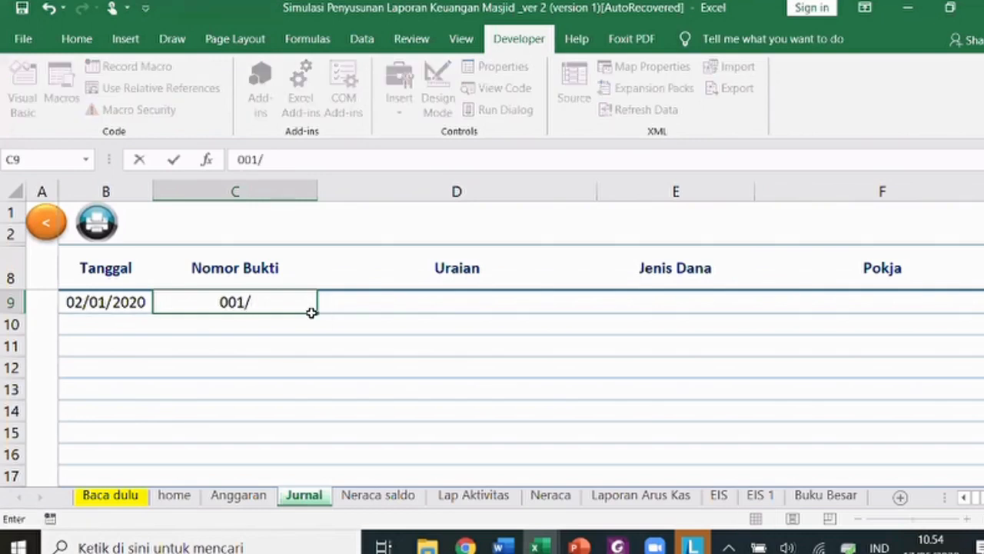
{"action": "type", "text": "01"}
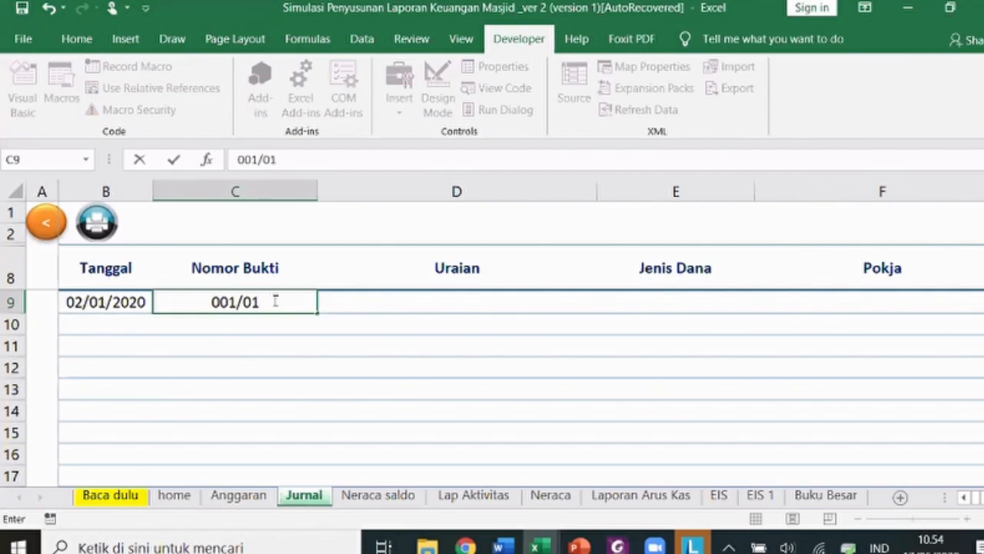
{"action": "type", "text": "/"}
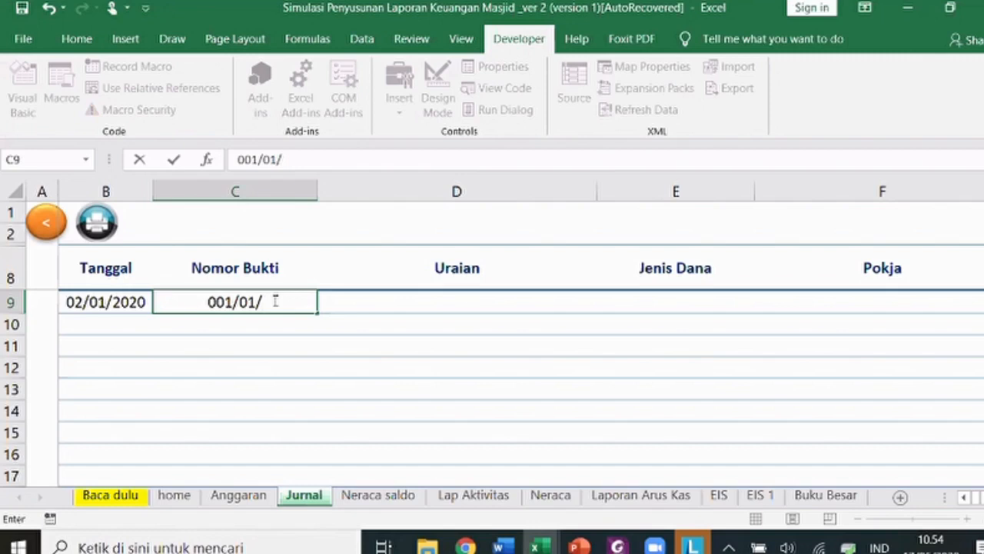
{"action": "type", "text": "MAA"}
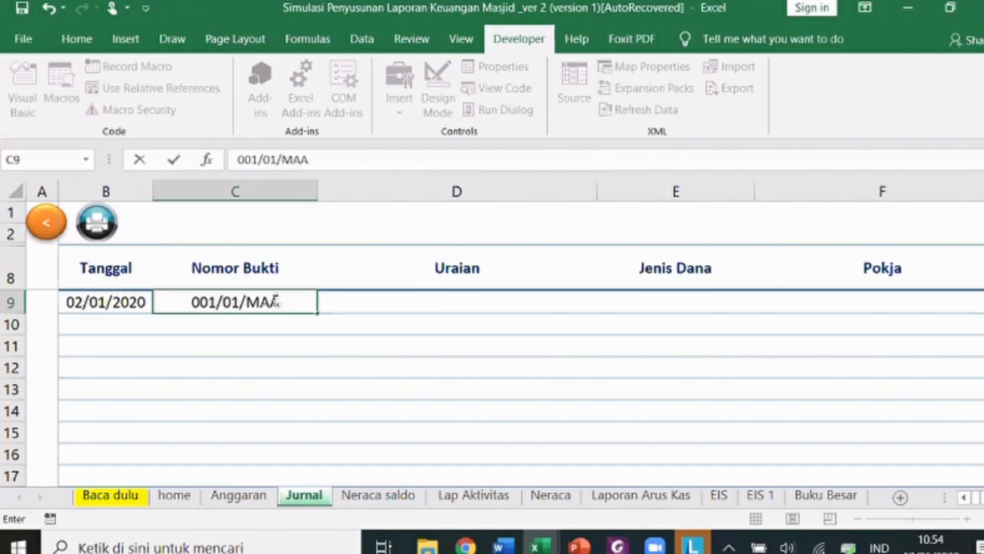
{"action": "type", "text": "/"}
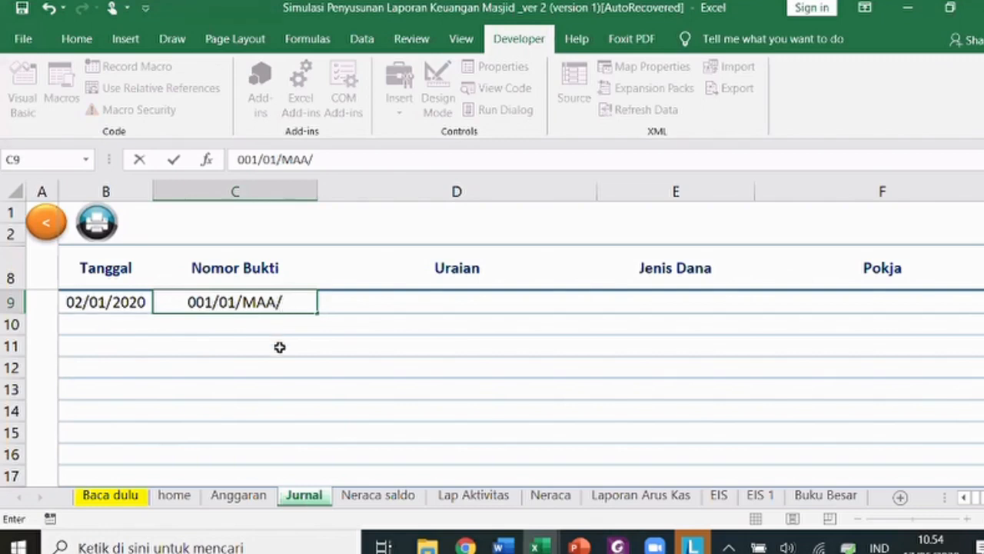
{"action": "type", "text": "2"}
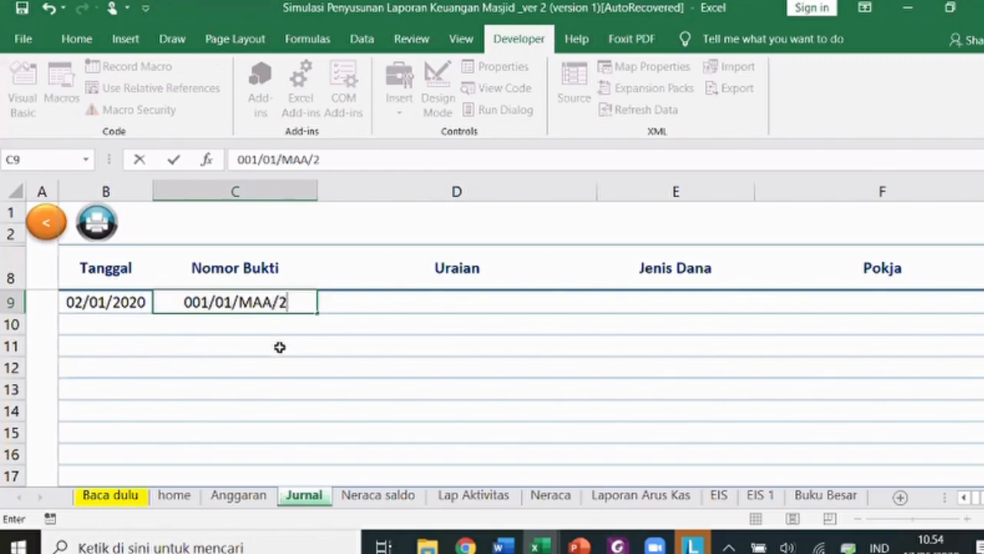
{"action": "type", "text": "020"}
{"action": "key", "text": "Tab"}
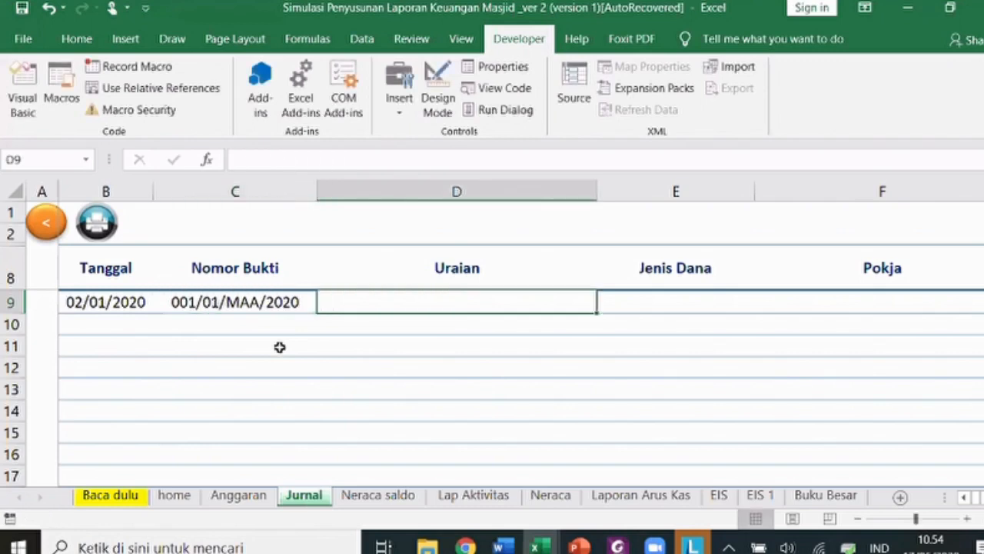
{"action": "type", "text": "Saldo Awa"}
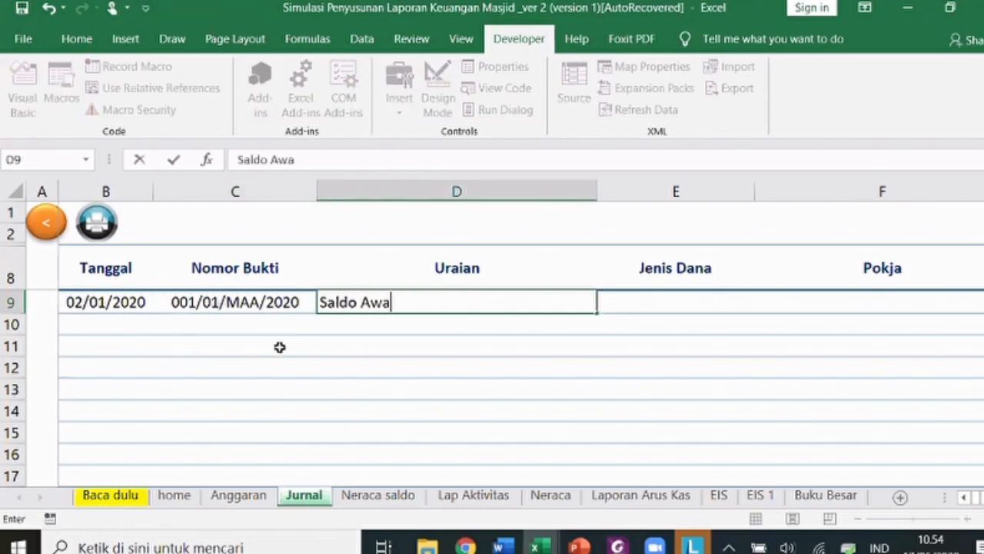
{"action": "type", "text": "l"}
{"action": "key", "text": "Tab"}
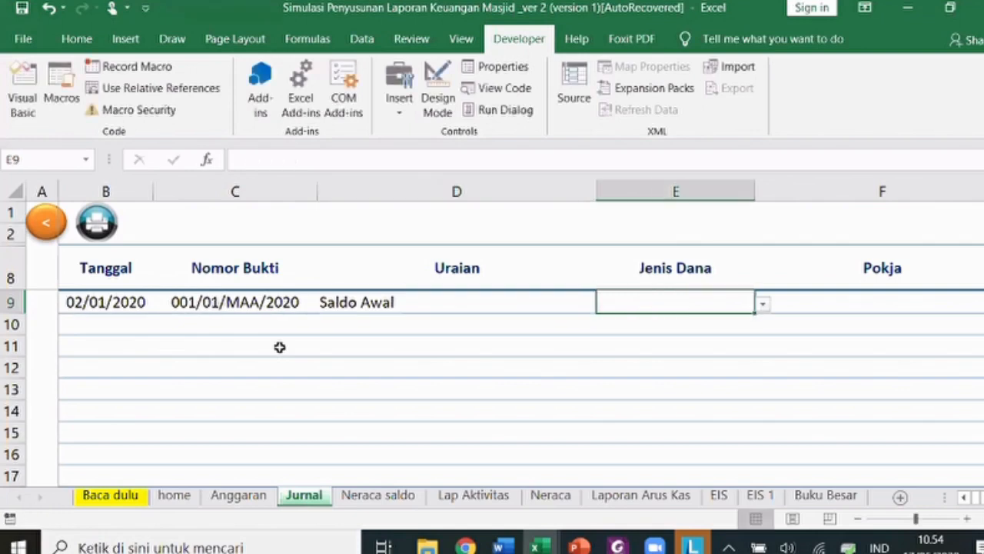
{"action": "key", "text": "Tab"}
{"action": "key", "text": "Tab"}
{"action": "key", "text": "shift+Tab"}
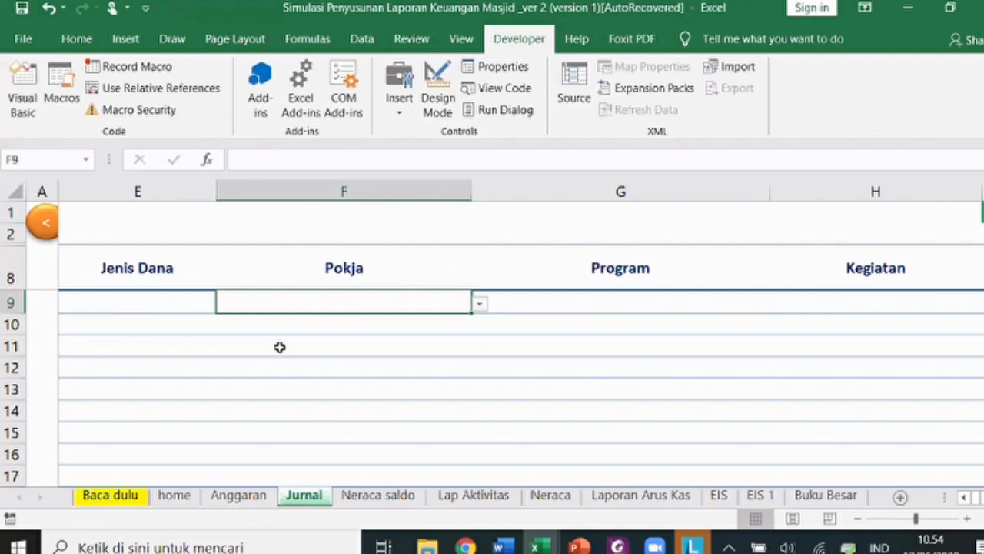
- Set row 9's account to 111101 Kas with a 12.500.000 debit
{"action": "key", "text": "Tab"}
{"action": "key", "text": "Tab"}
{"action": "key", "text": "Tab"}
{"action": "key", "text": "Tab"}
{"action": "key", "text": "Tab"}
{"action": "key", "text": "Tab"}
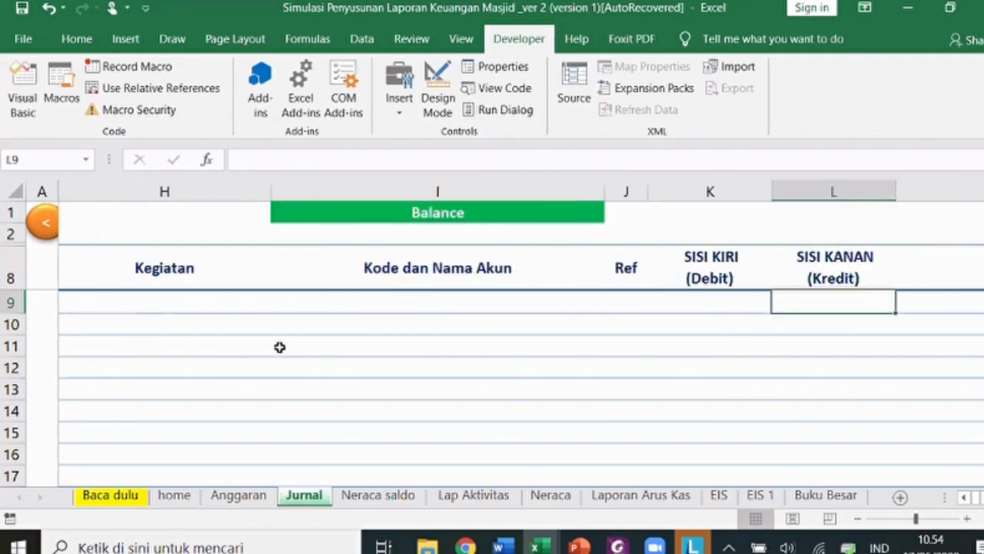
{"action": "key", "text": "Left"}
{"action": "key", "text": "Left"}
{"action": "key", "text": "Left"}
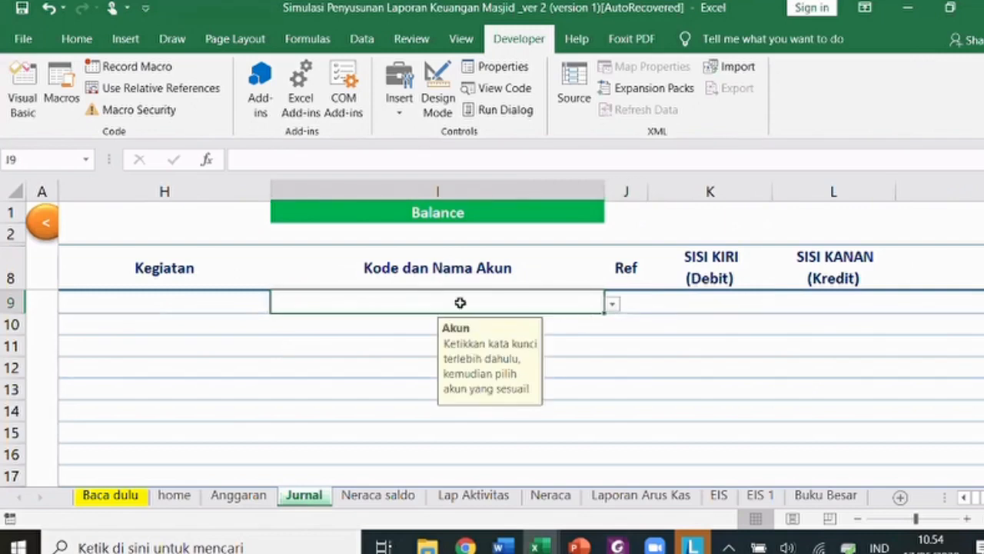
{"action": "type", "text": "kas"}
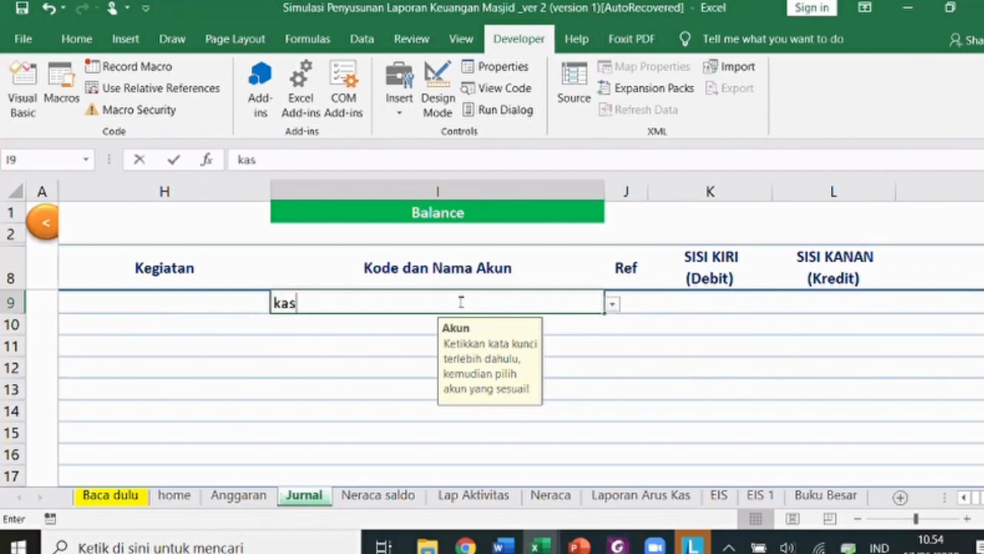
{"action": "left_click", "coordinate": [613, 306]}
{"action": "left_click", "coordinate": [587, 318]}
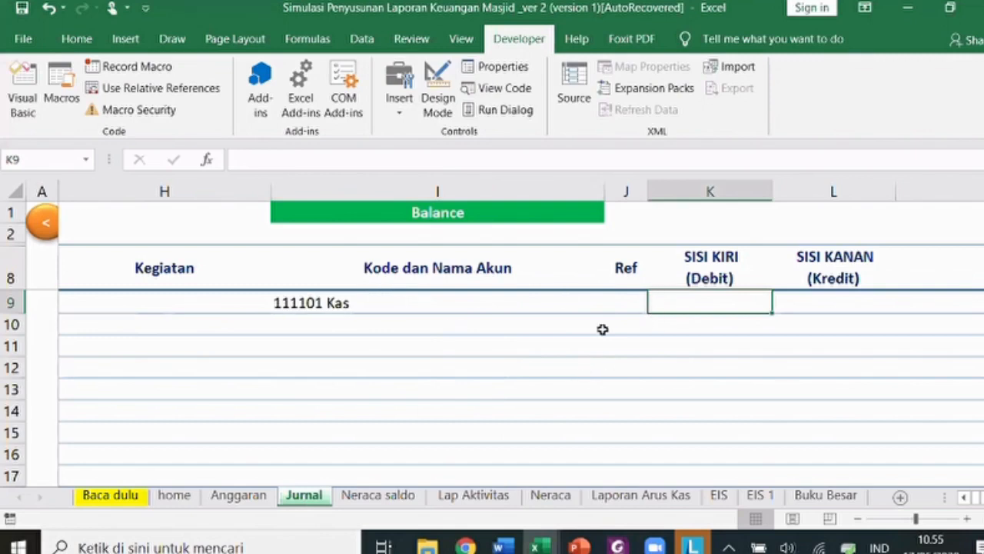
{"action": "key", "text": "alt+Tab"}
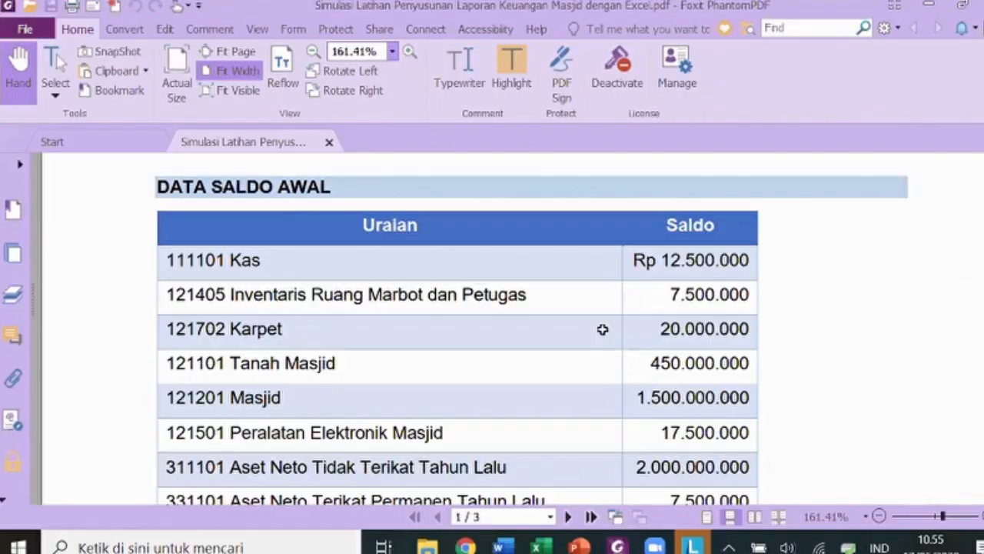
{"action": "key", "text": "alt+Tab"}
{"action": "key", "text": "Return"}
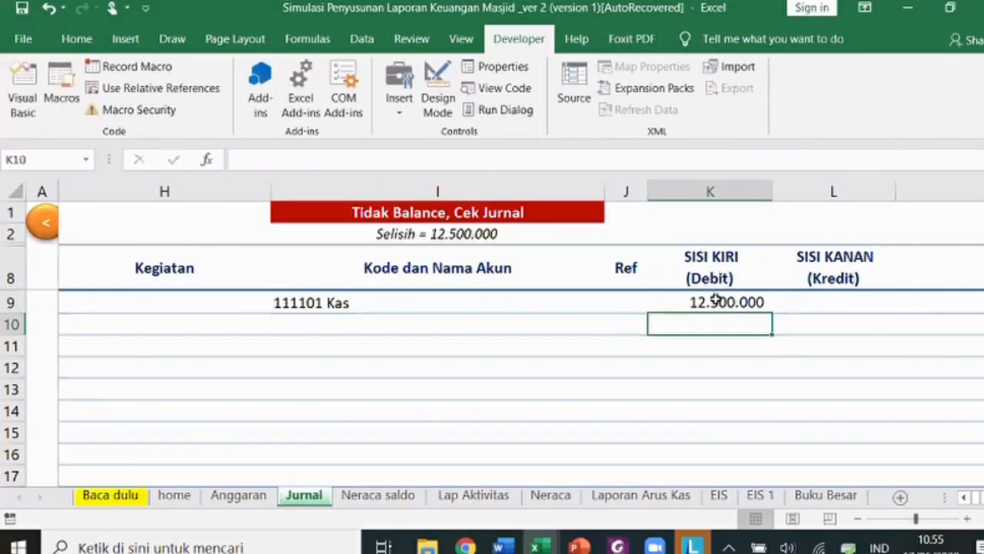
{"action": "left_click", "coordinate": [761, 302]}
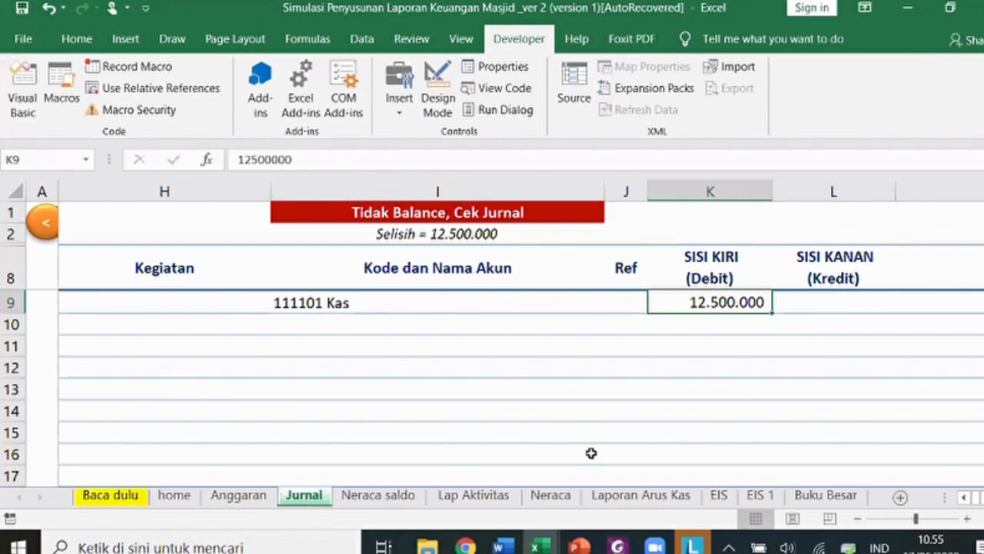
{"action": "left_click", "coordinate": [553, 496]}
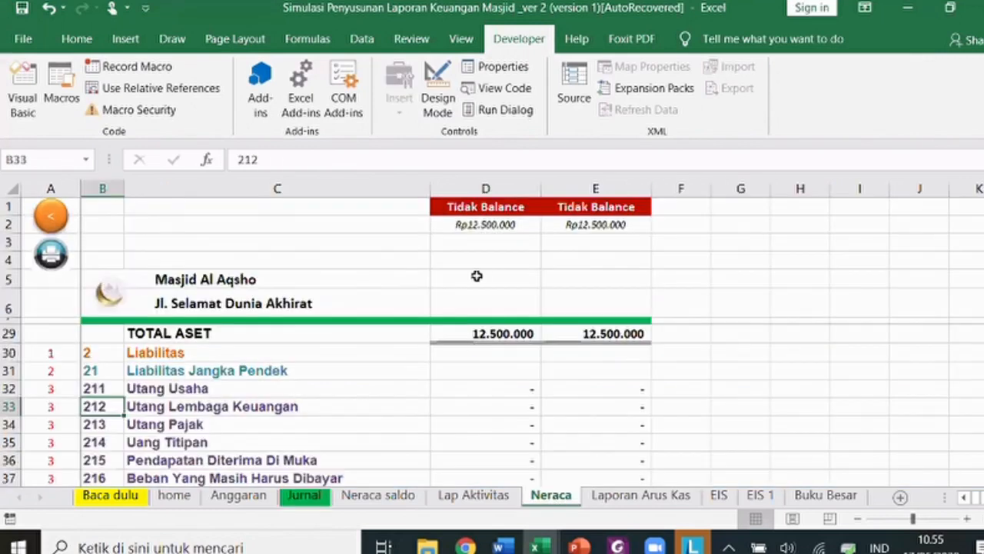
{"action": "scroll", "coordinate": [483, 266], "scroll_direction": "up", "scroll_amount": 7}
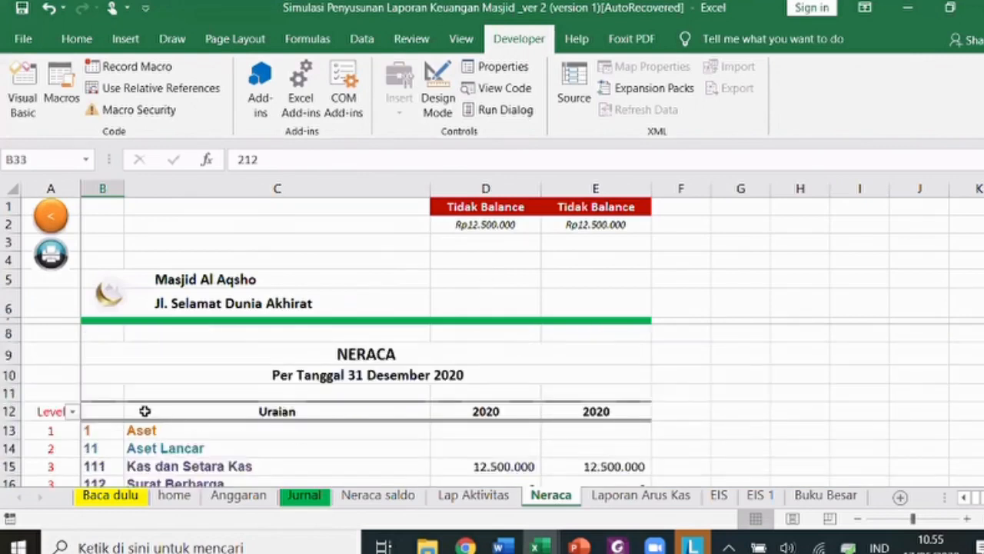
{"action": "scroll", "coordinate": [464, 402], "scroll_direction": "down", "scroll_amount": 1}
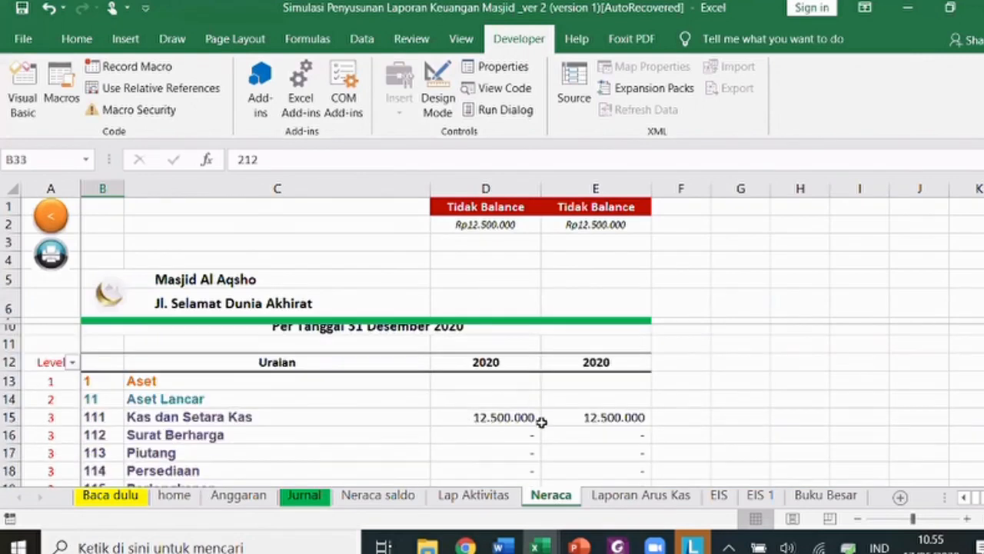
{"action": "scroll", "coordinate": [542, 422], "scroll_direction": "down", "scroll_amount": 1}
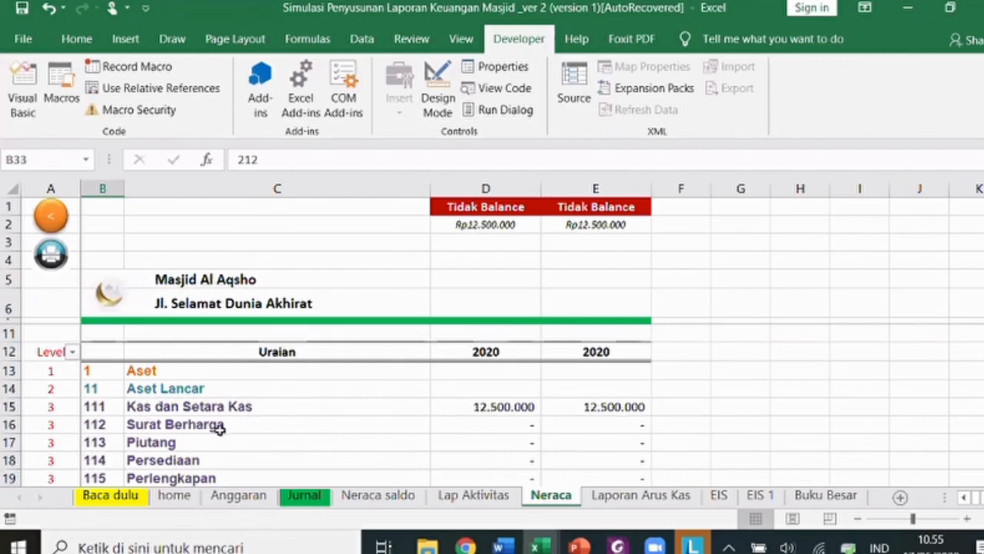
{"action": "left_click", "coordinate": [291, 497]}
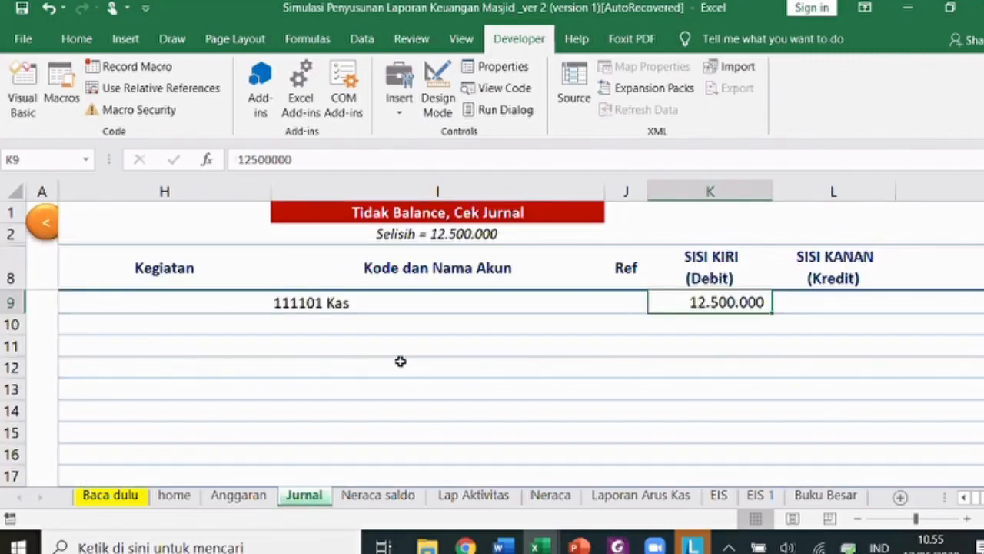
- Debit 121405 Inventaris Ruang Marbot dan Petugas 7.500.000 on journal row 10
{"action": "left_click", "coordinate": [364, 322]}
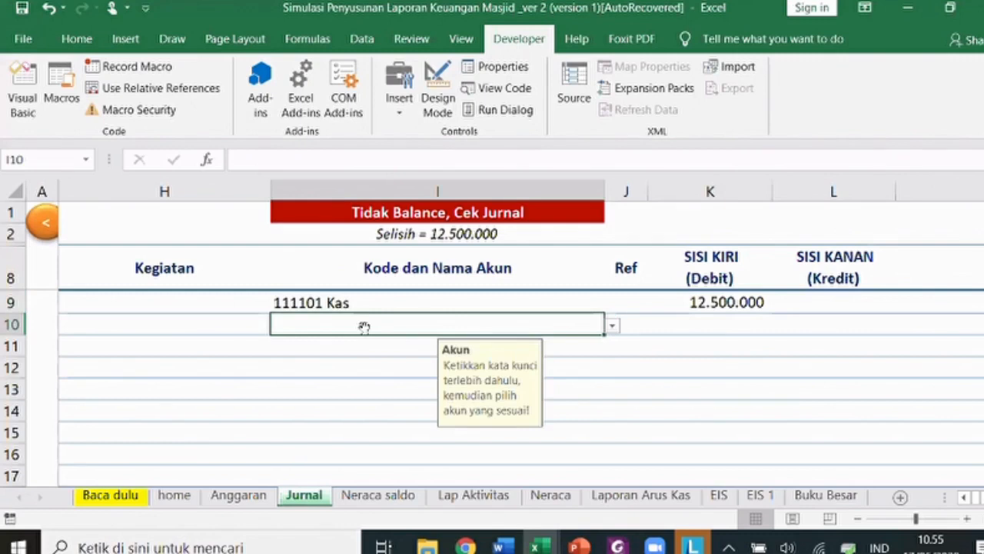
{"action": "key", "text": "alt+Tab"}
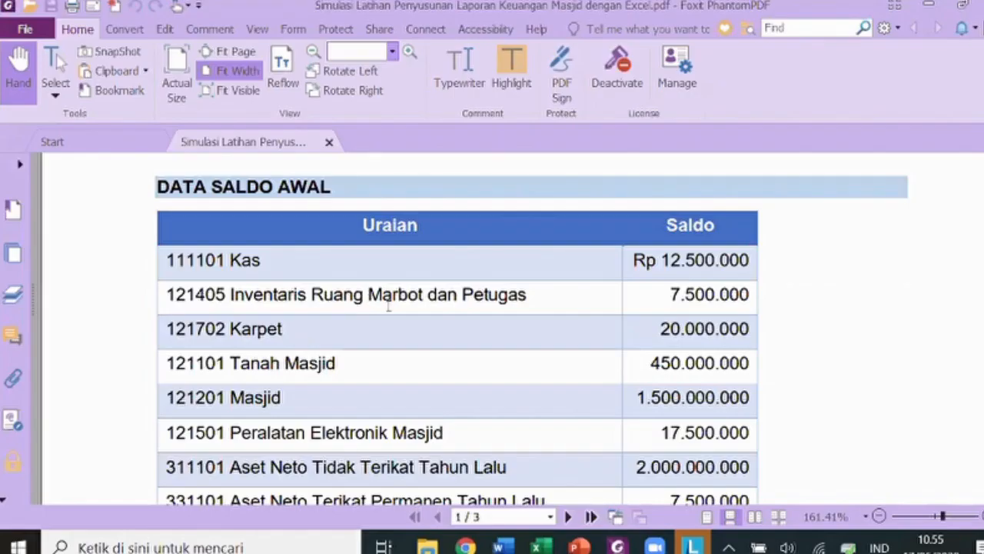
{"action": "key", "text": "alt+Tab"}
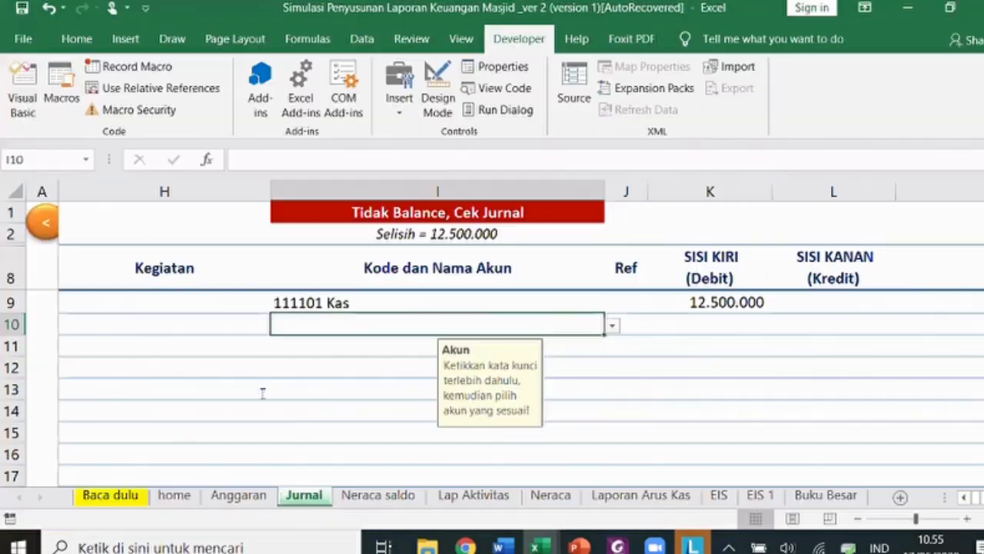
{"action": "type", "text": "inventaris"}
{"action": "left_click", "coordinate": [613, 327]}
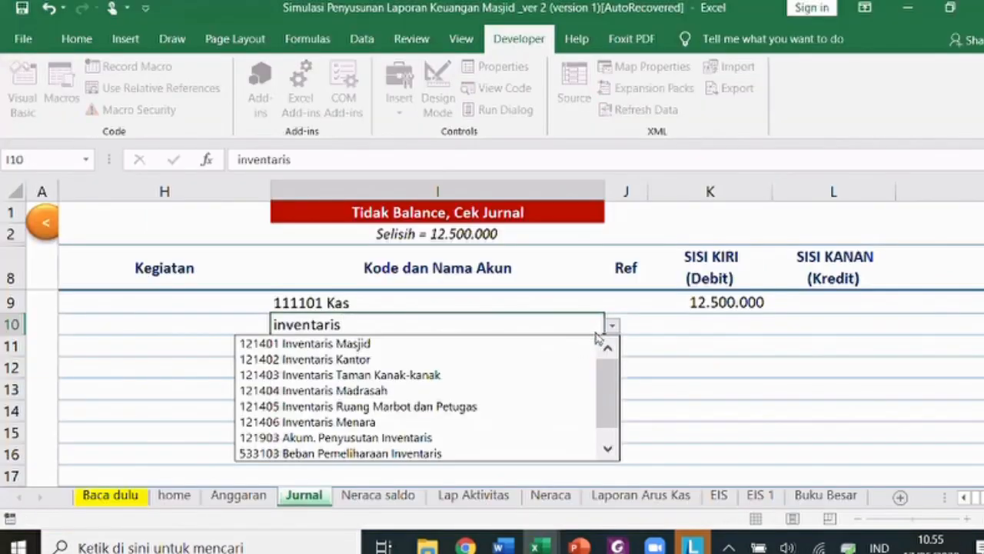
{"action": "key", "text": "Down"}
{"action": "key", "text": "Down"}
{"action": "key", "text": "Down"}
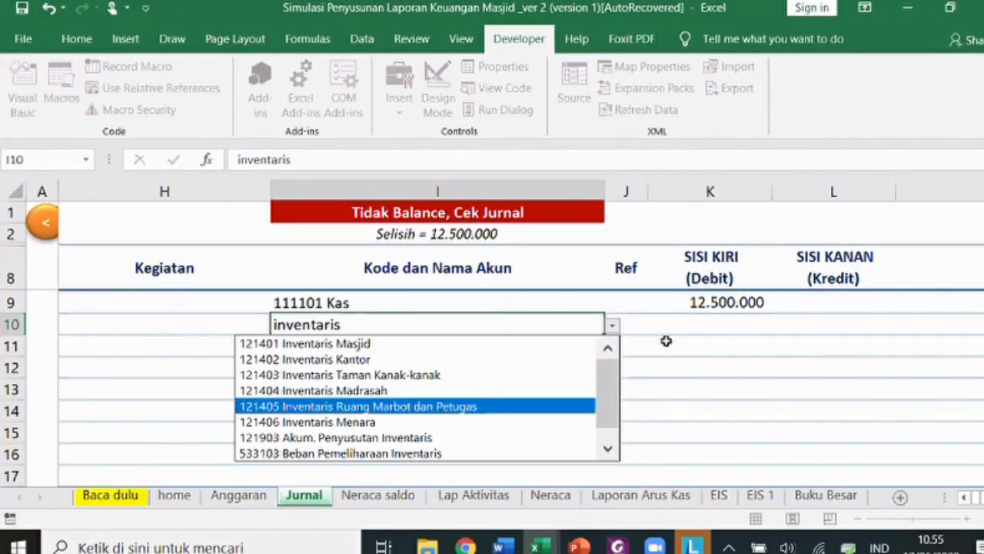
{"action": "key", "text": "Return"}
{"action": "left_click", "coordinate": [685, 323]}
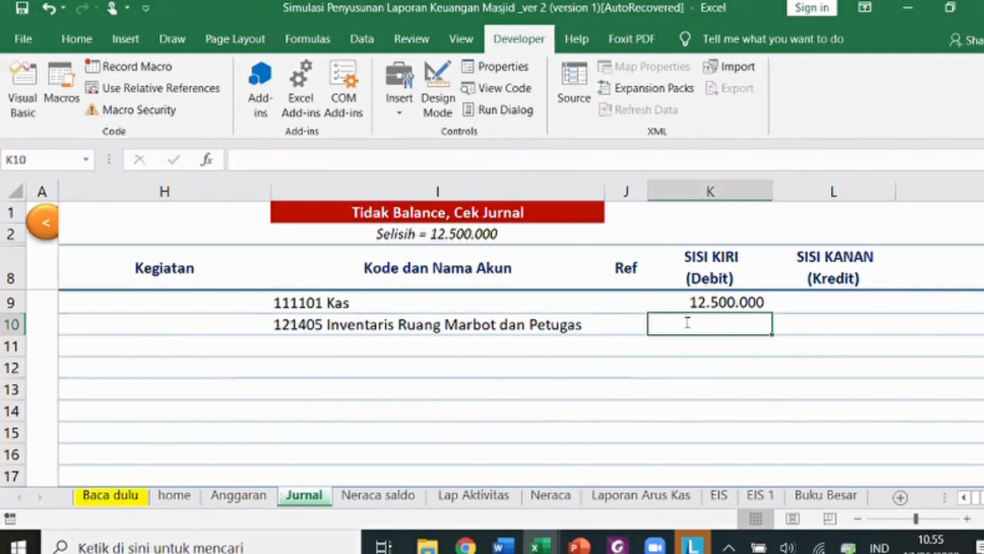
{"action": "key", "text": "alt+Tab"}
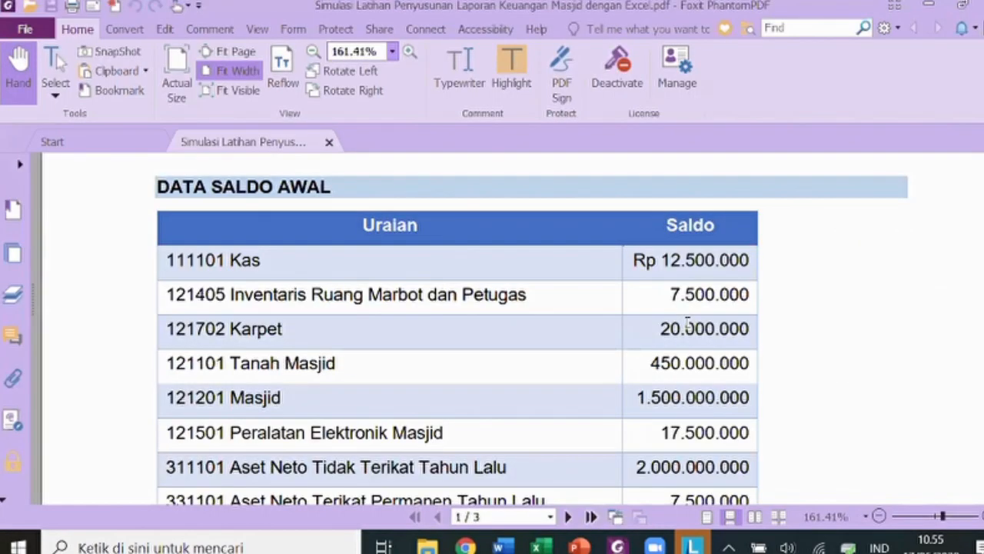
{"action": "key", "text": "alt+Tab"}
{"action": "type", "text": "7500000"}
{"action": "key", "text": "Return"}
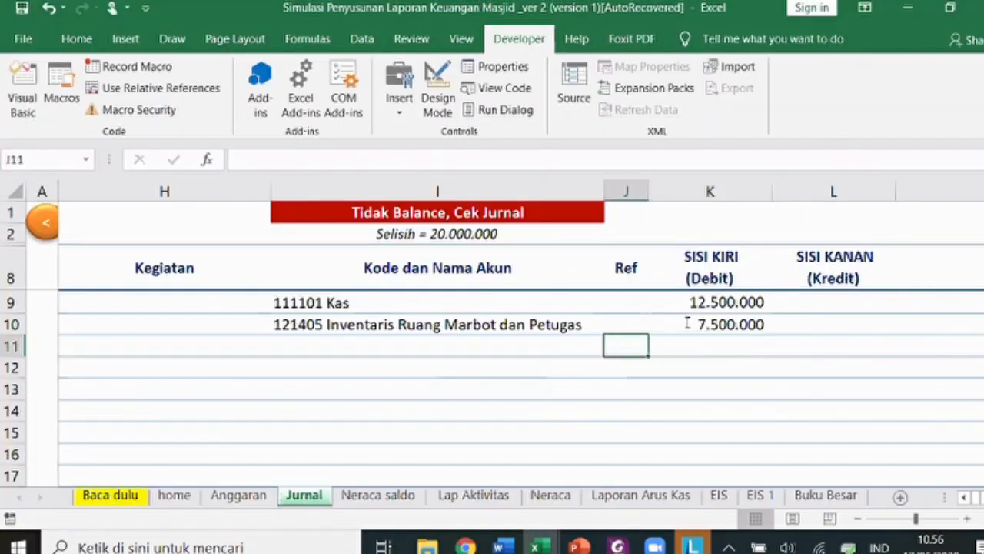
- Debit 121702 Karpet 20.000.000 on journal row 11
{"action": "key", "text": "alt+Tab"}
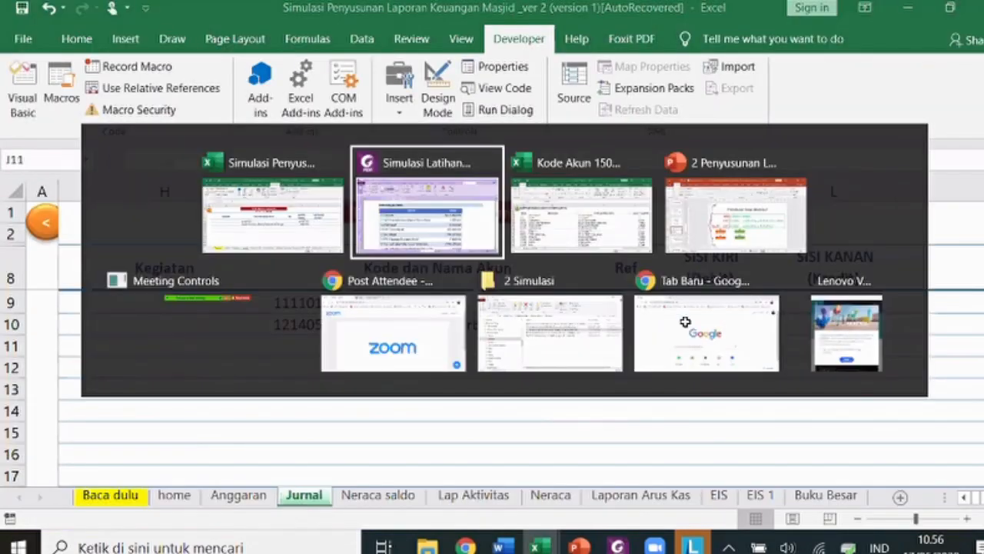
{"action": "key", "text": "alt+Tab"}
{"action": "key", "text": "Left"}
{"action": "type", "text": "karpet"}
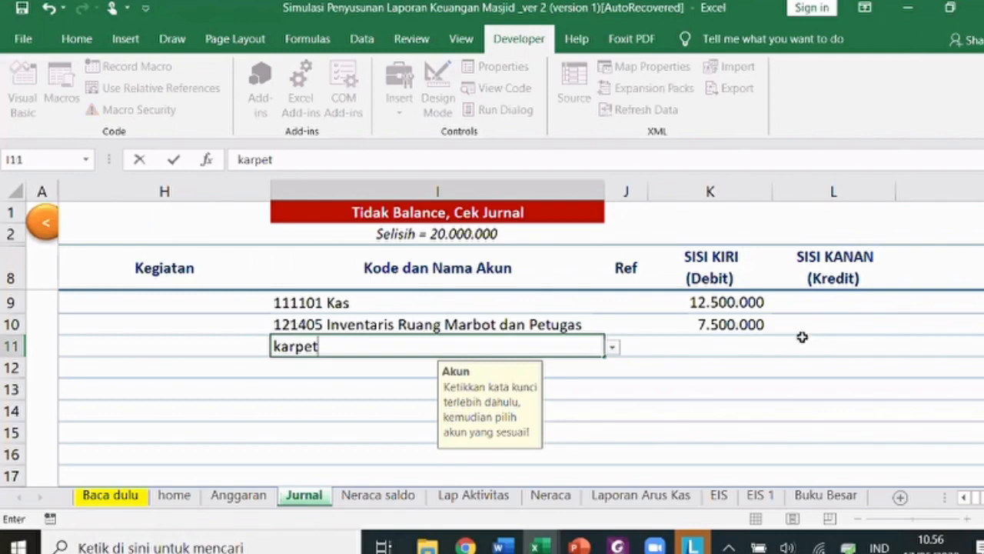
{"action": "left_click", "coordinate": [614, 350]}
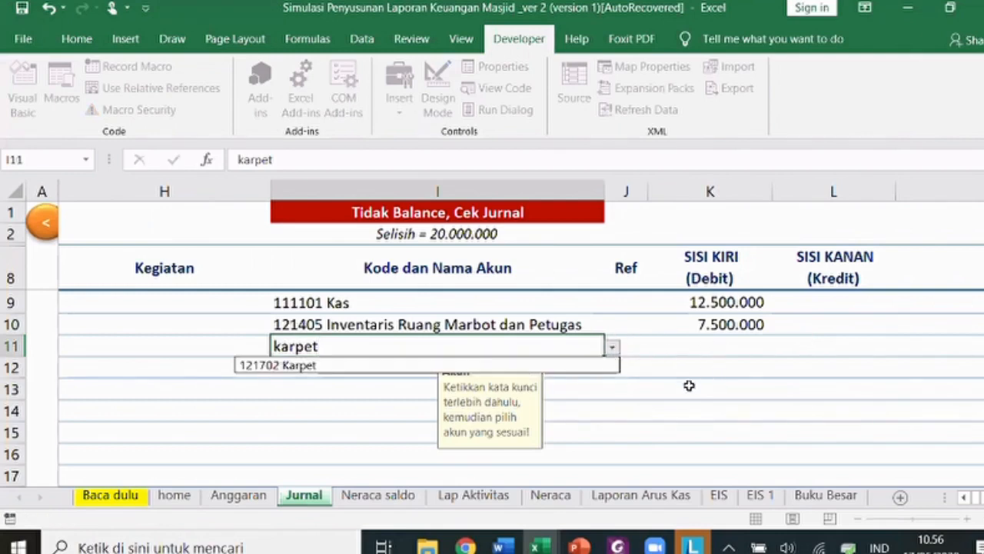
{"action": "left_click", "coordinate": [455, 365]}
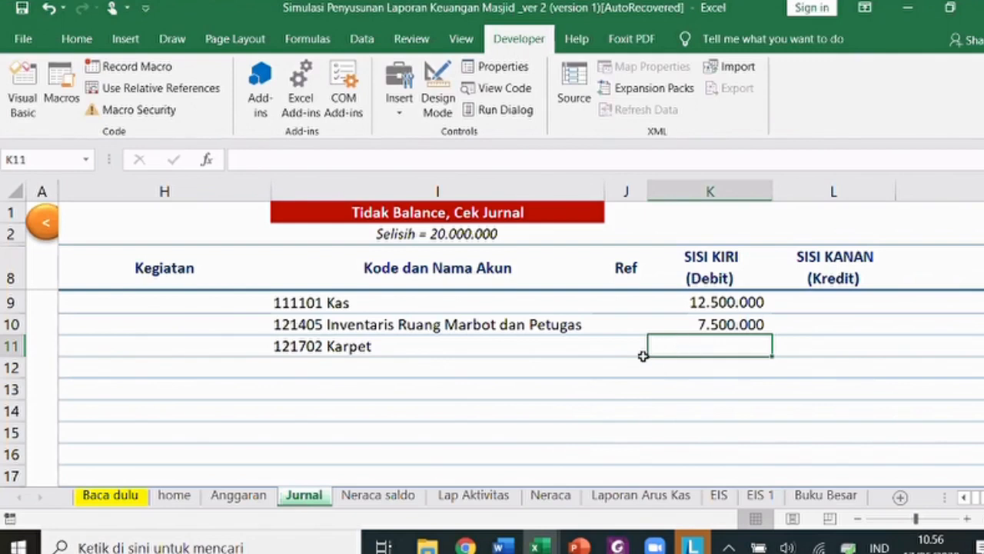
{"action": "type", "text": "20000000"}
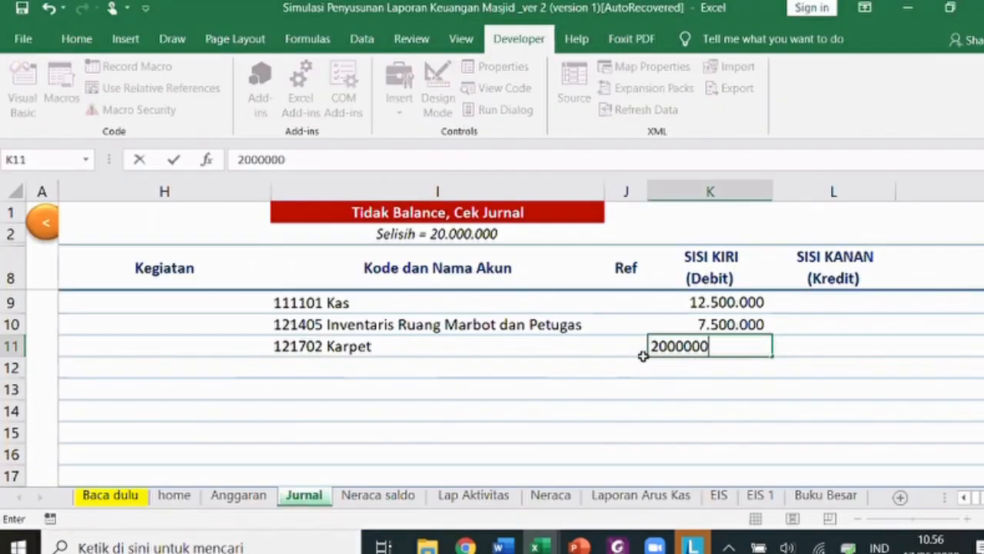
{"action": "key", "text": "Return"}
- Debit 121101 Tanah Masjid 450.000.000 on journal row 12
{"action": "key", "text": "alt+Tab"}
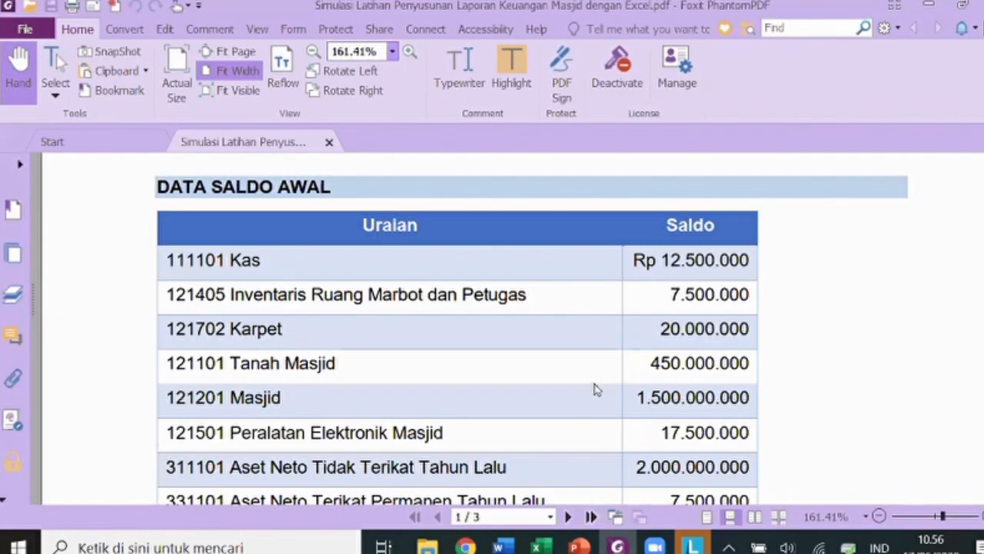
{"action": "key", "text": "alt+Tab"}
{"action": "type", "text": "tanah"}
{"action": "key", "text": "alt+Down"}
{"action": "key", "text": "Return"}
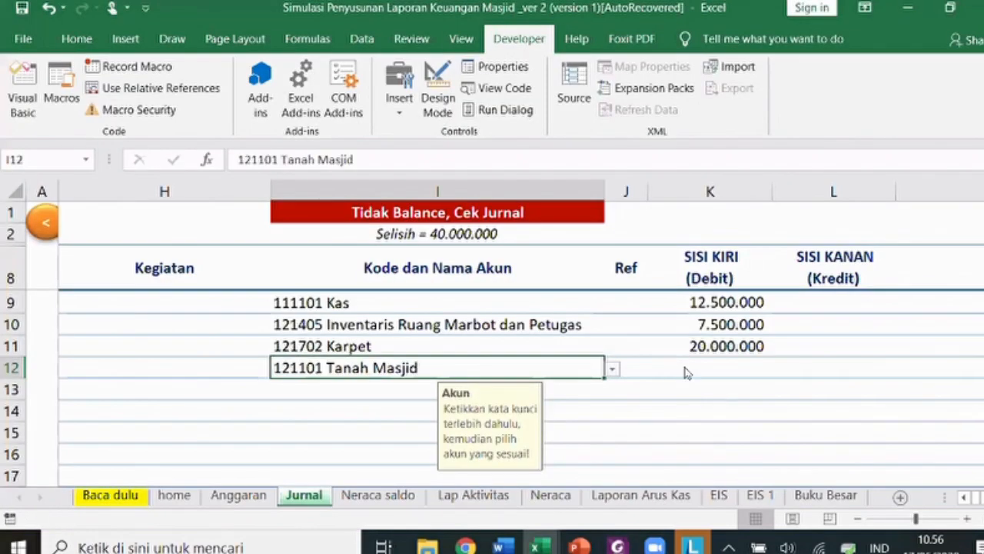
{"action": "left_click", "coordinate": [687, 373]}
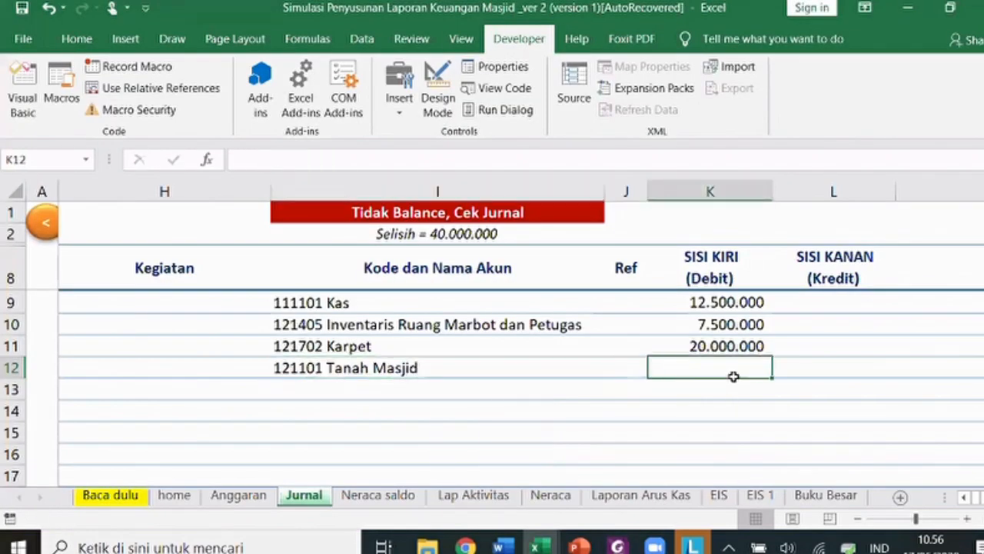
{"action": "key", "text": "alt+Tab"}
{"action": "key", "text": "alt+Tab"}
{"action": "type", "text": "450000000"}
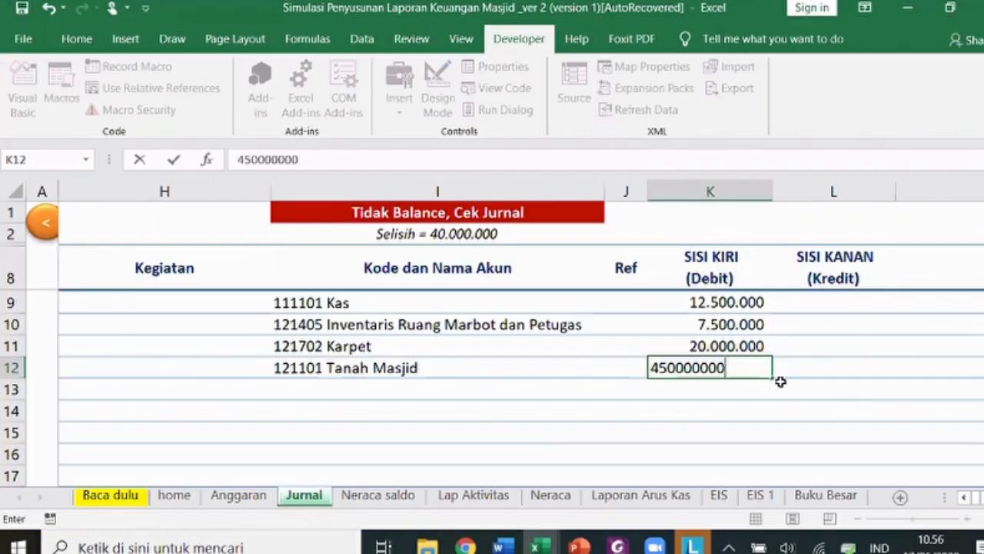
{"action": "key", "text": "Return"}
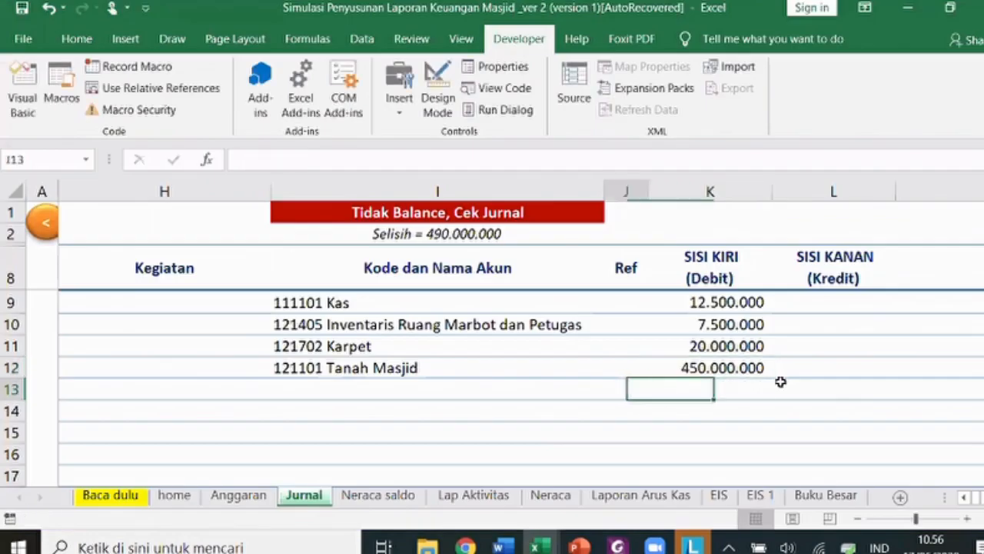
- Choose 121501 Peralatan Elektronik Masjid as the account on journal row 13
{"action": "key", "text": "Home"}
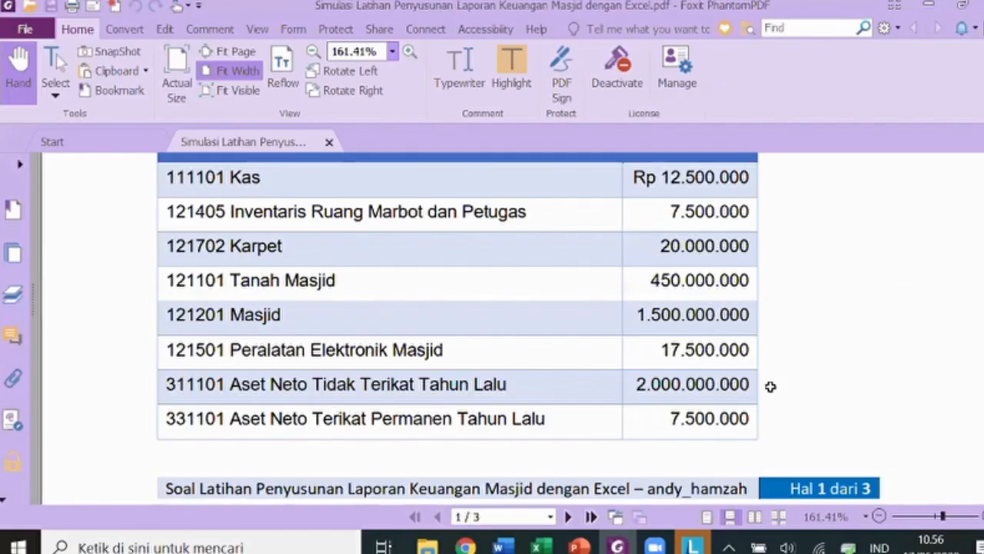
{"action": "key", "text": "Tab"}
{"action": "type", "text": "elektronik"}
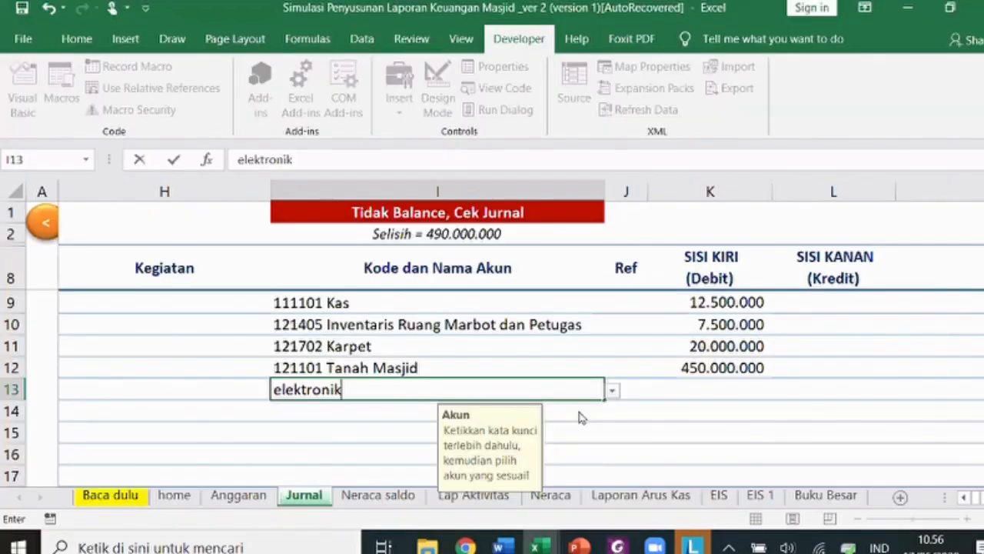
{"action": "key", "text": "Return"}
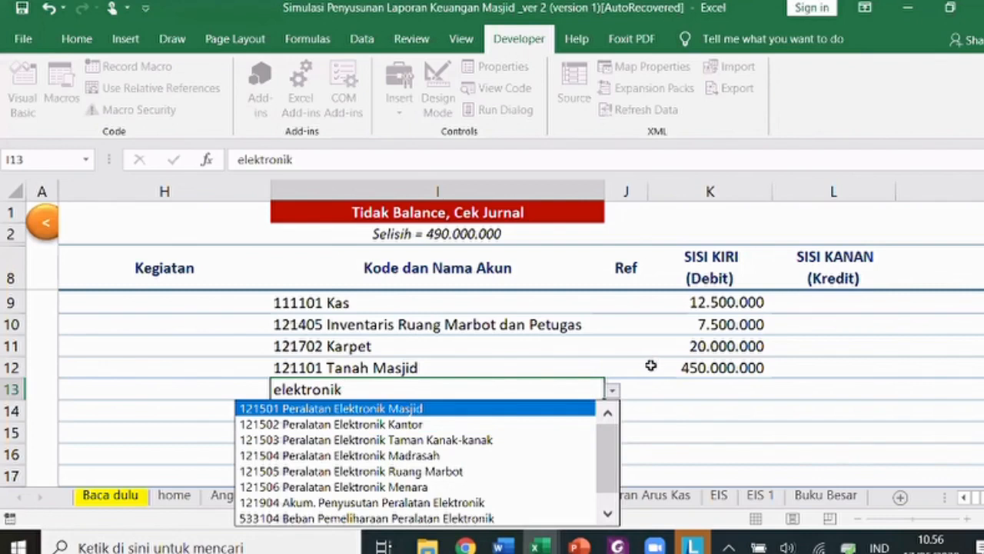
{"action": "key", "text": "Return"}
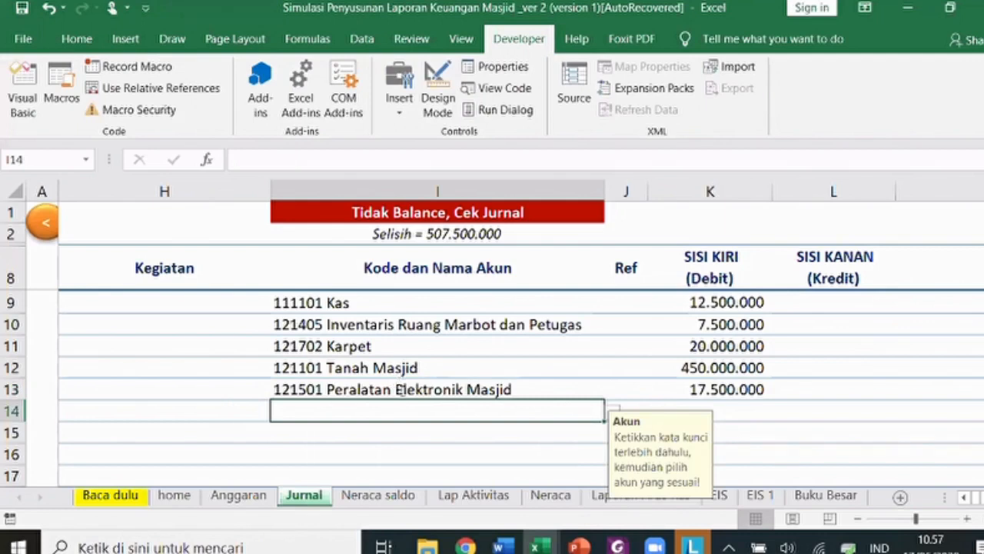
- Credit 311101 Aset Neto Tidak Terikat Tahun Lalu 2.000.000.000 on row 14
{"action": "key", "text": "alt+Tab"}
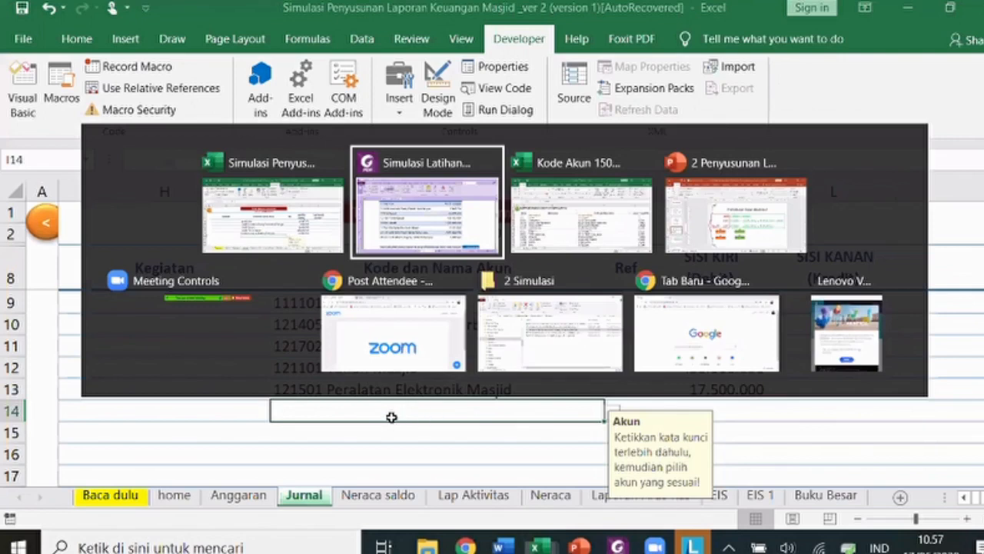
{"action": "type", "text": "aset not"}
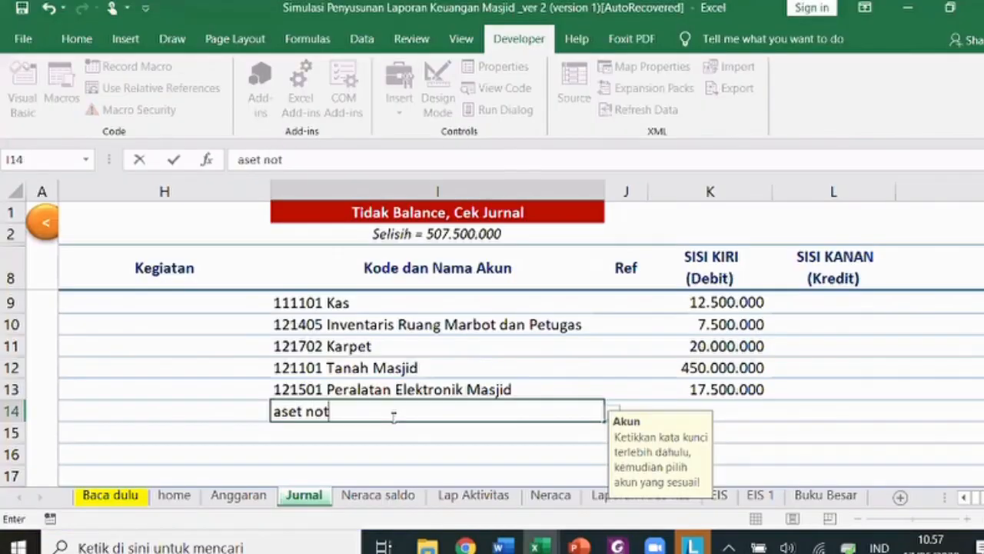
{"action": "key", "text": "BackSpace"}
{"action": "key", "text": "BackSpace"}
{"action": "type", "text": "et"}
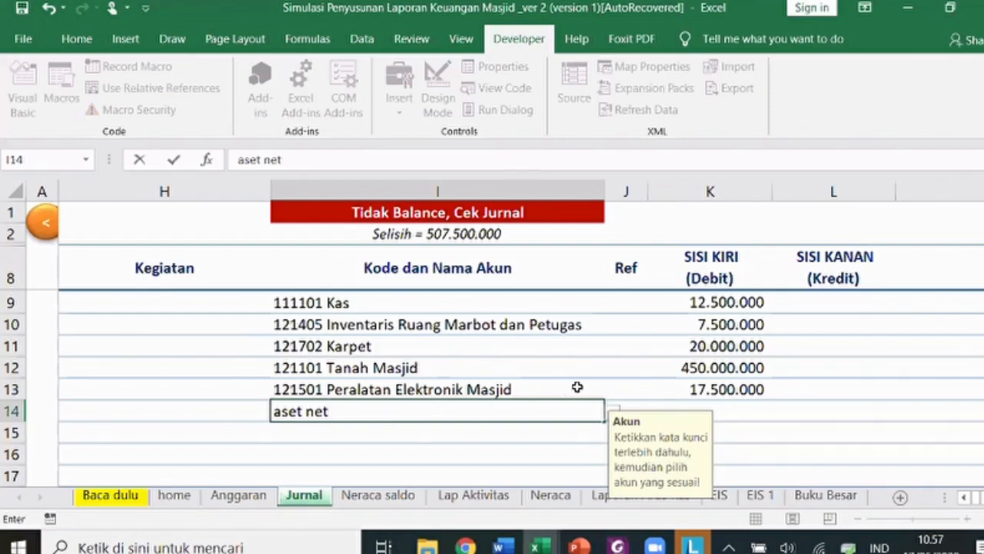
{"action": "left_click", "coordinate": [615, 412]}
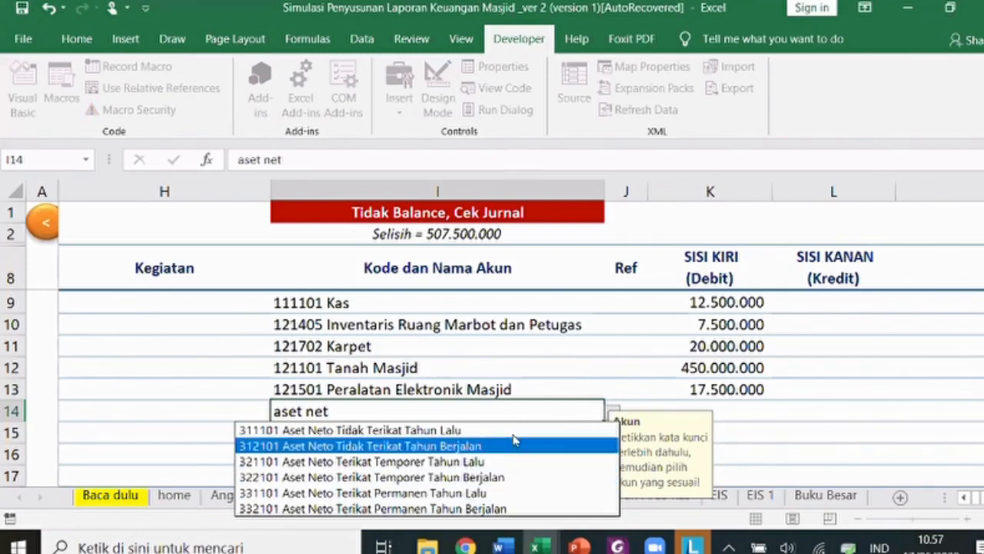
{"action": "left_click", "coordinate": [572, 435]}
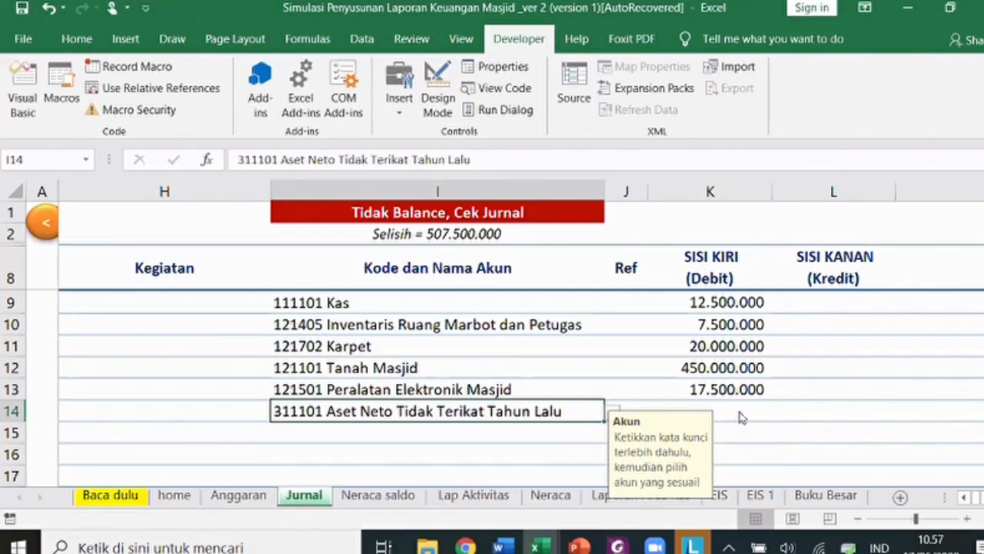
{"action": "left_click", "coordinate": [735, 415]}
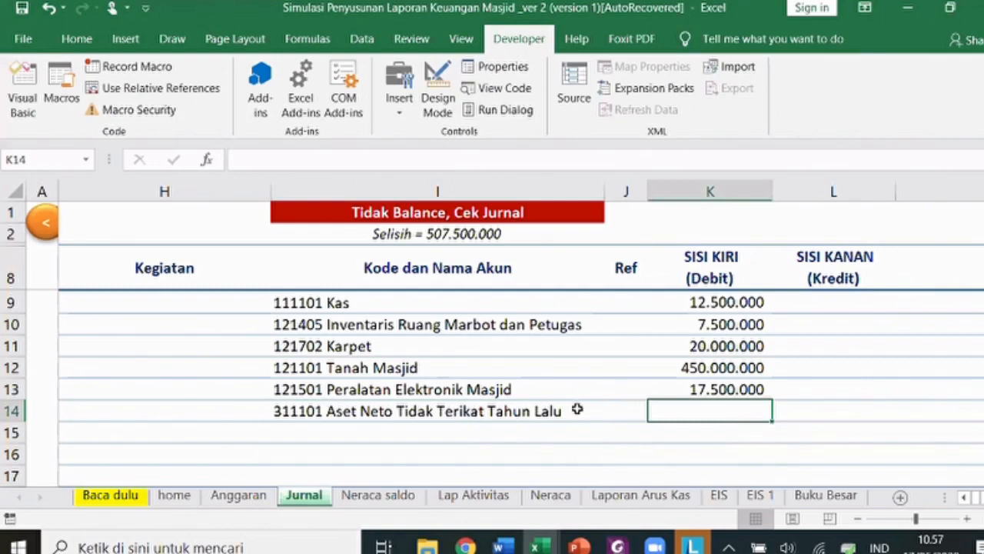
{"action": "key", "text": "alt+Tab"}
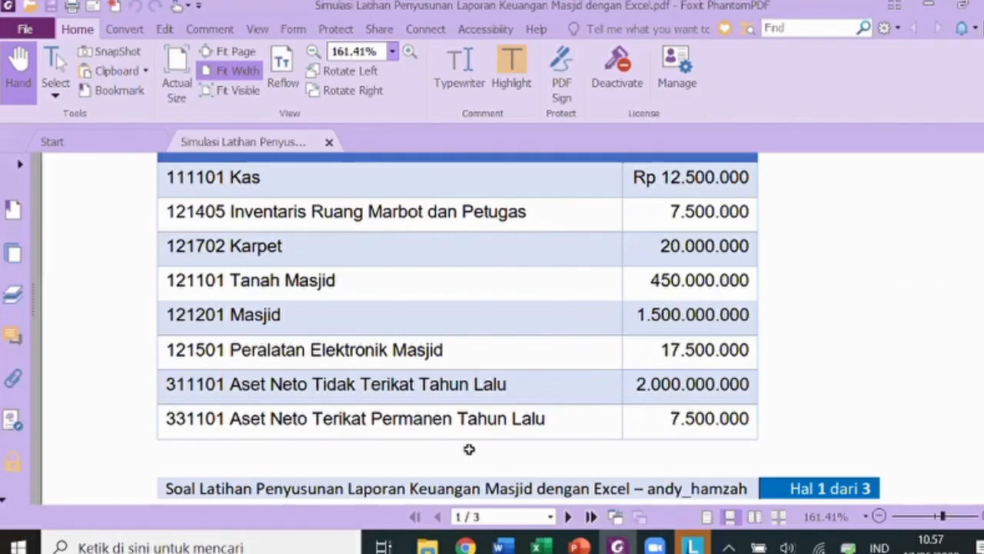
{"action": "key", "text": "alt+Tab"}
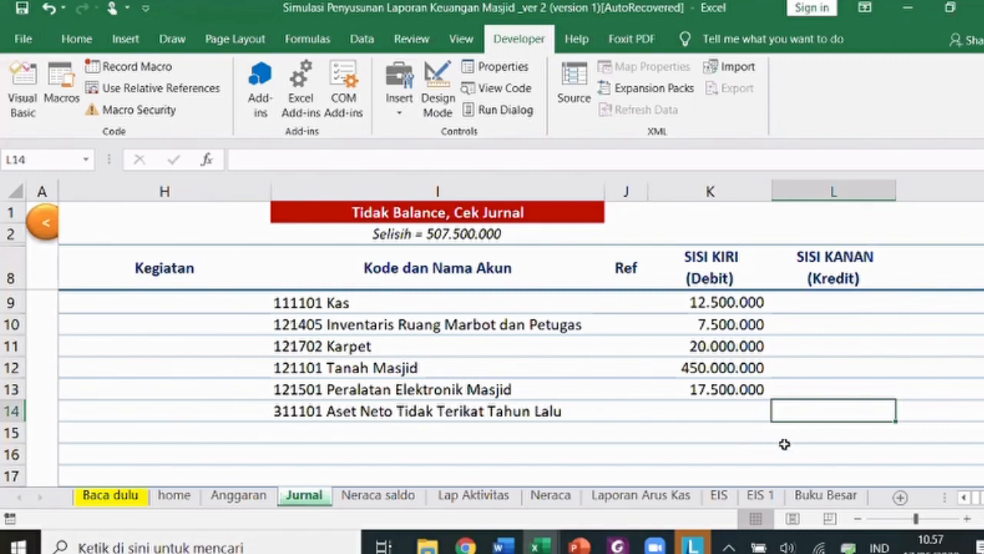
{"action": "type", "text": "2000000000"}
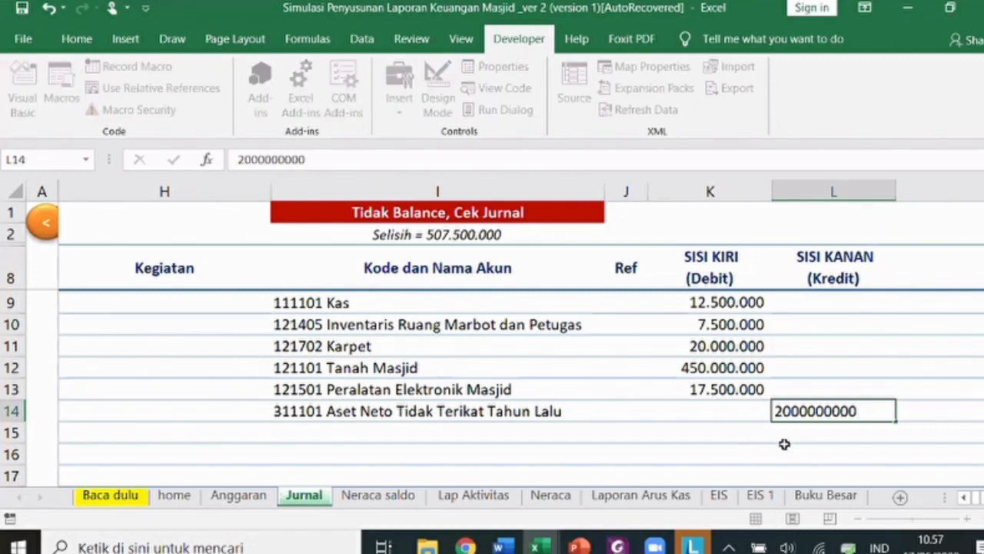
{"action": "key", "text": "Return"}
- Credit 331101 Aset Neto Terikat Permanen Tahun Lalu 7.500.000.000 on row 15
{"action": "key", "text": "Left"}
{"action": "key", "text": "Left"}
{"action": "key", "text": "Left"}
{"action": "type", "text": "as"}
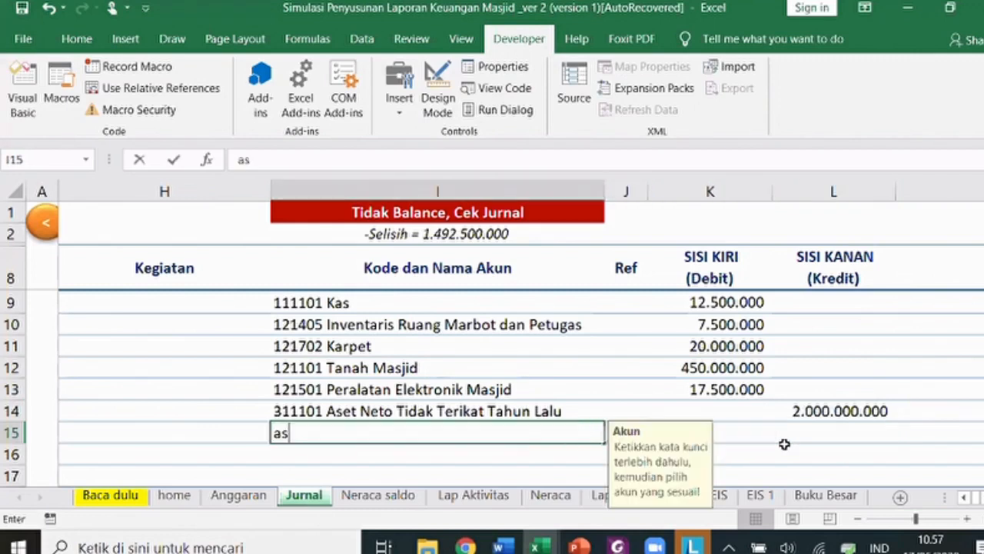
{"action": "type", "text": "et"}
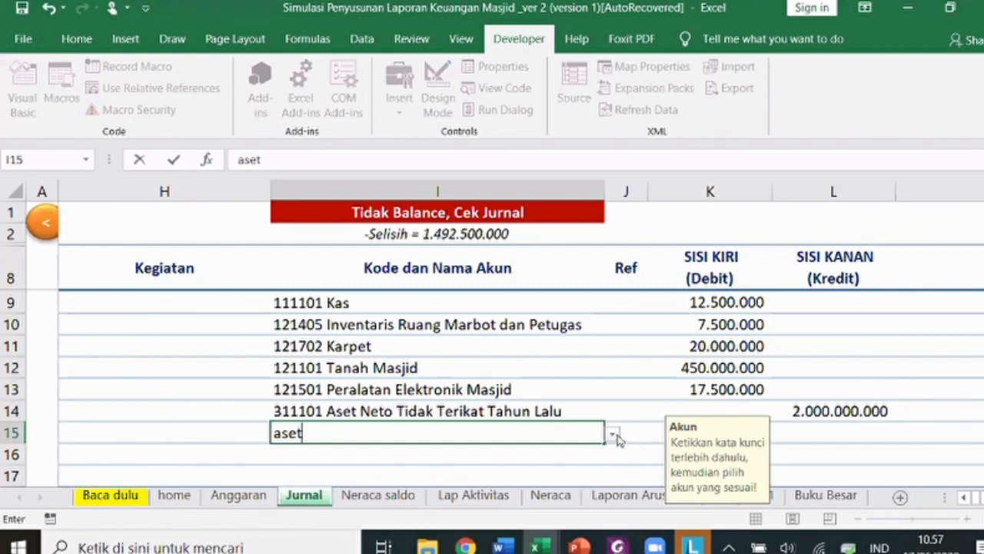
{"action": "left_click", "coordinate": [613, 434]}
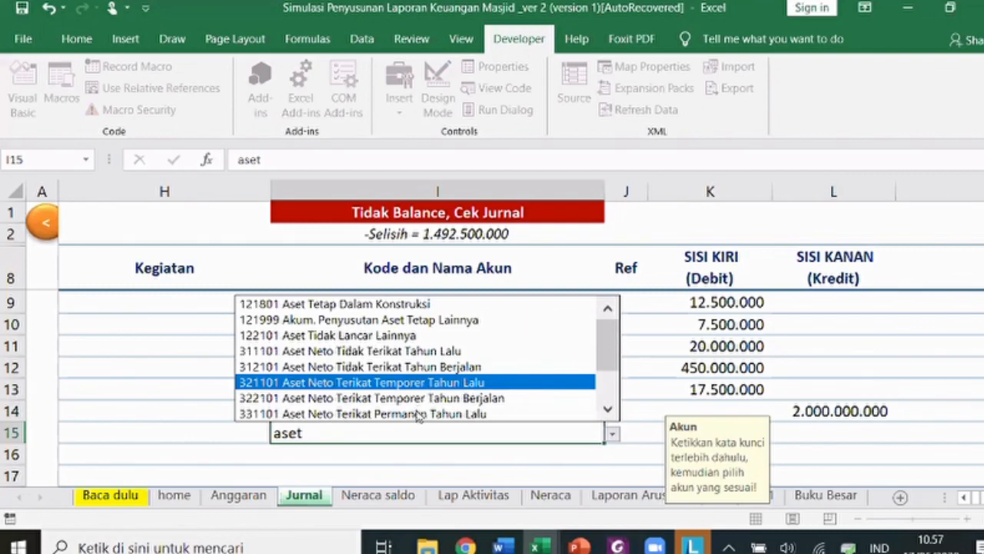
{"action": "left_click", "coordinate": [817, 435]}
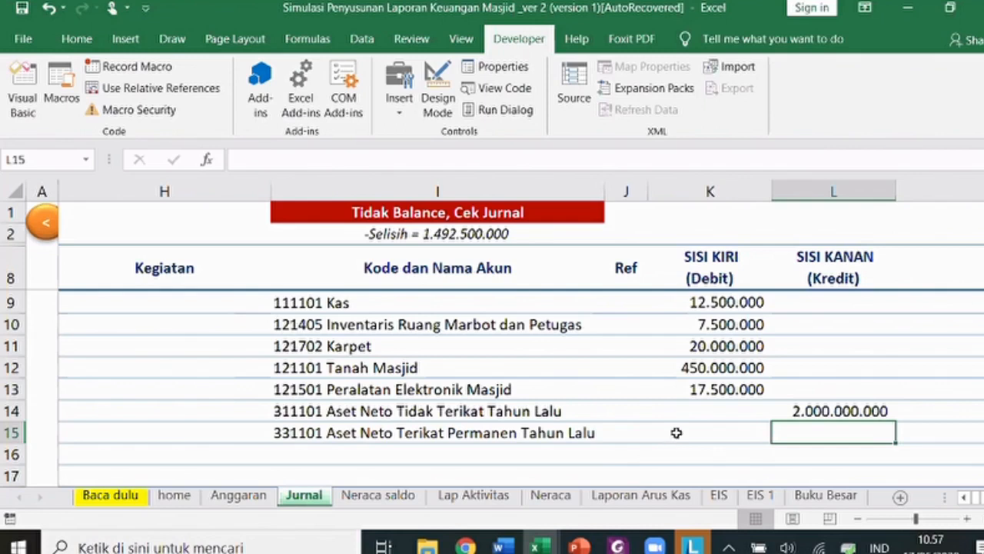
{"action": "type", "text": "7500000000"}
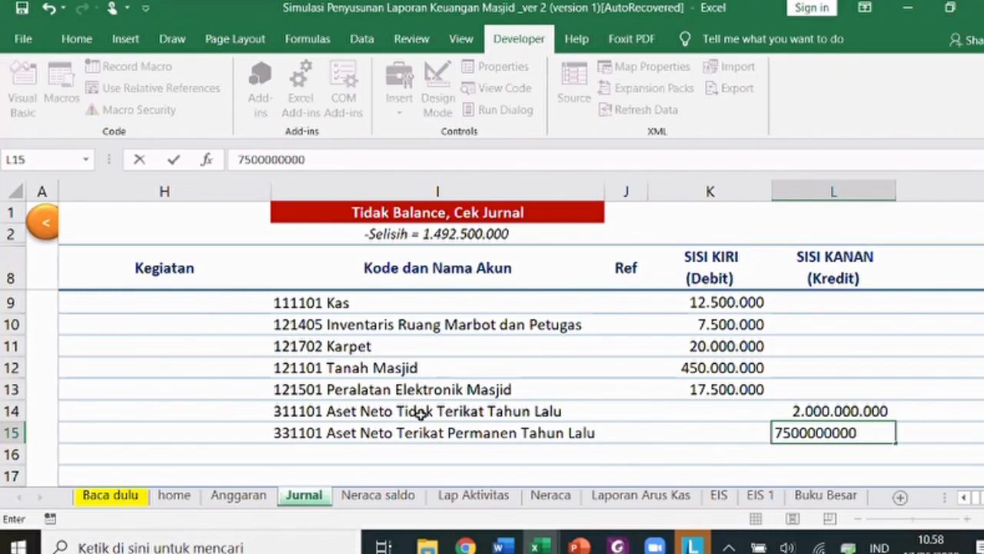
{"action": "left_click", "coordinate": [421, 413]}
- Pick Tidak Terikat for E14 and Terikat Permanen for E15 from the Jenis Dana dropdowns
{"action": "key", "text": "Left"}
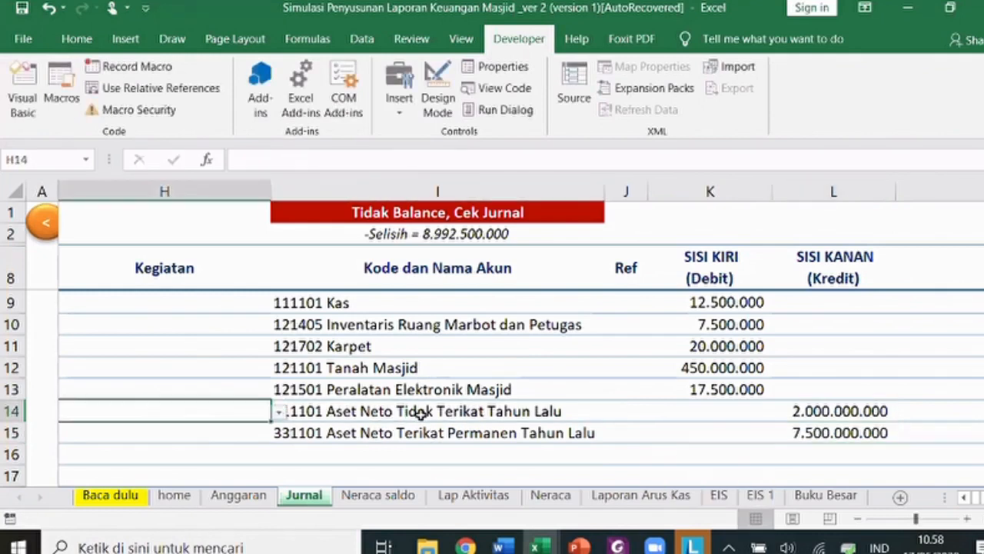
{"action": "key", "text": "Left"}
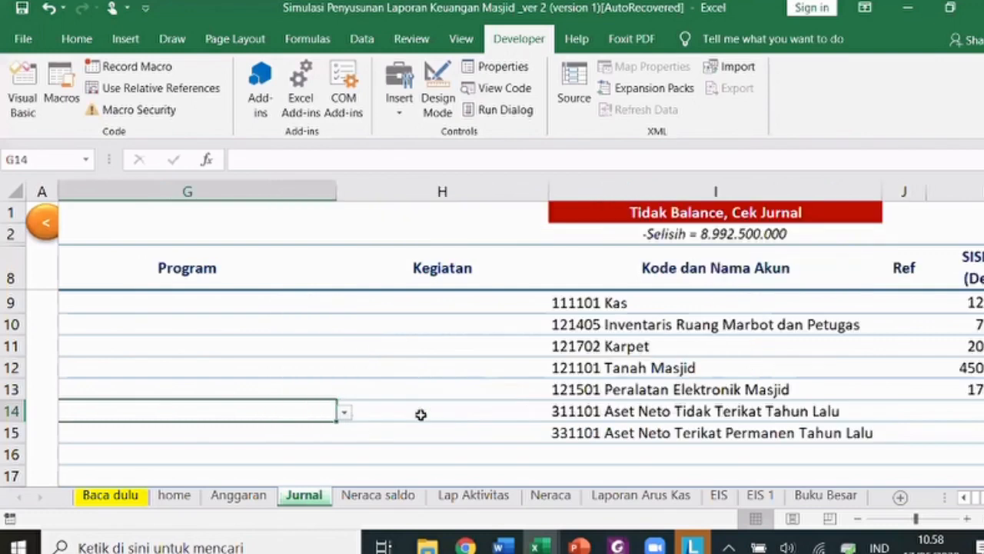
{"action": "key", "text": "Left"}
{"action": "key", "text": "Left"}
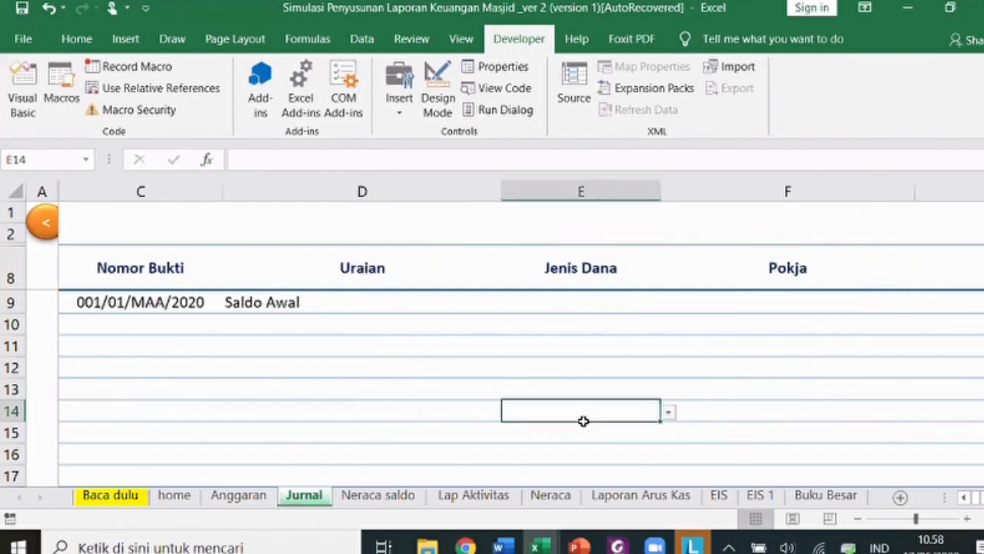
{"action": "left_click", "coordinate": [669, 412]}
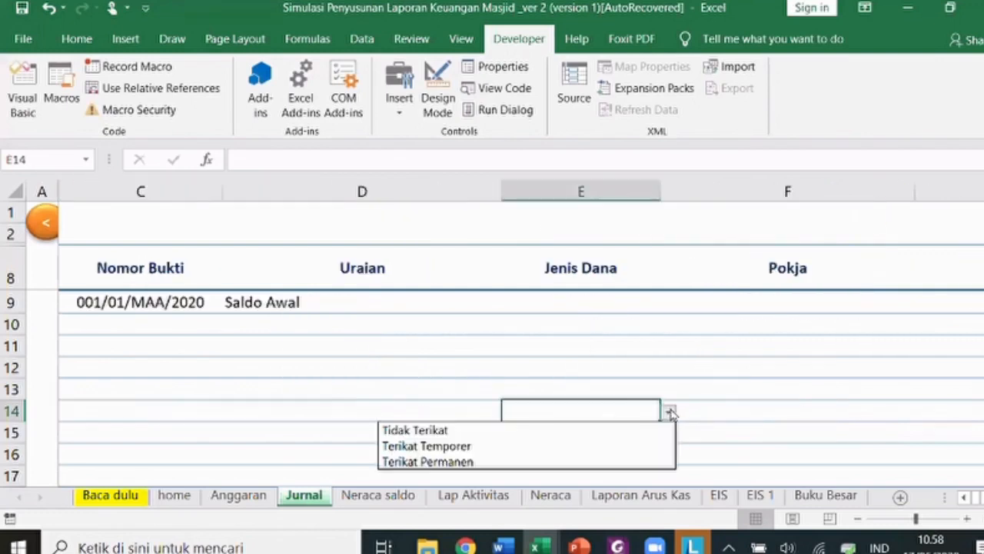
{"action": "left_click", "coordinate": [635, 428]}
{"action": "left_click", "coordinate": [636, 433]}
{"action": "left_click", "coordinate": [669, 433]}
{"action": "left_click", "coordinate": [607, 480]}
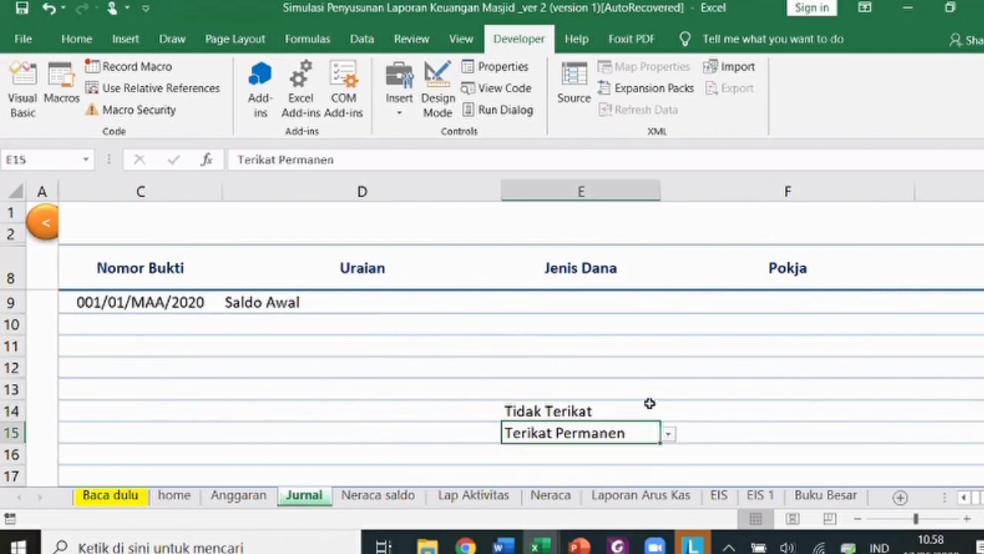
{"action": "left_click", "coordinate": [646, 410]}
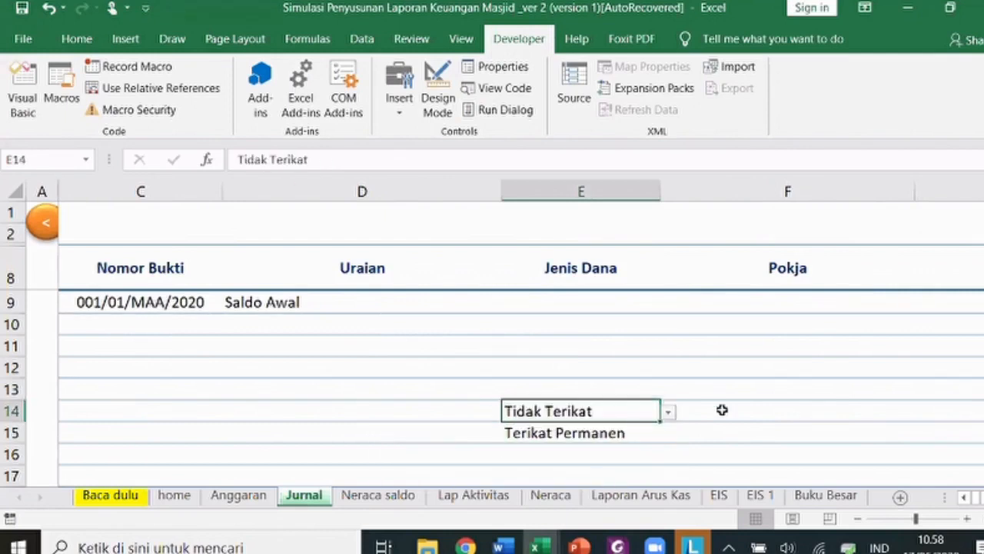
{"action": "key", "text": "Right"}
{"action": "key", "text": "Right"}
{"action": "key", "text": "Right"}
{"action": "key", "text": "Right"}
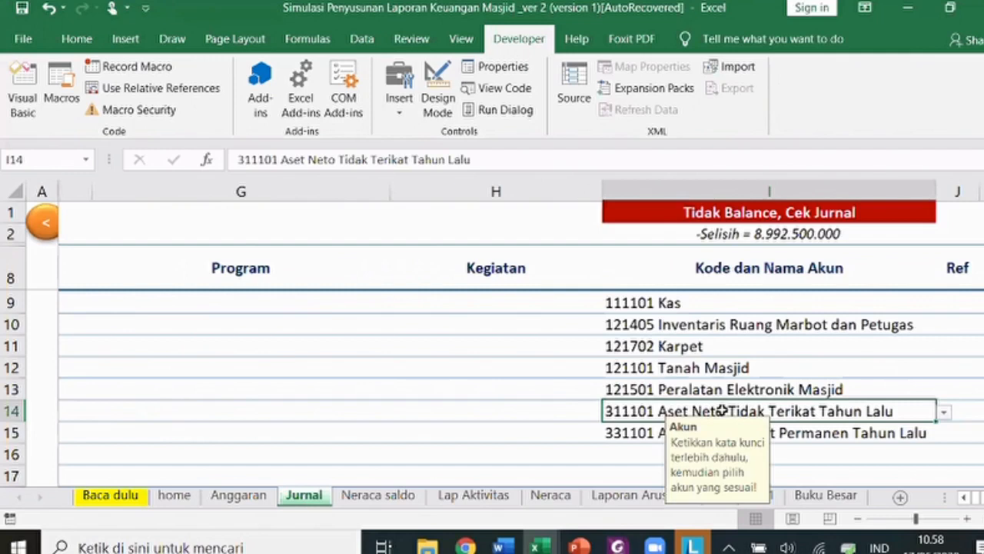
{"action": "key", "text": "Left"}
{"action": "key", "text": "Left"}
{"action": "key", "text": "Left"}
{"action": "key", "text": "Left"}
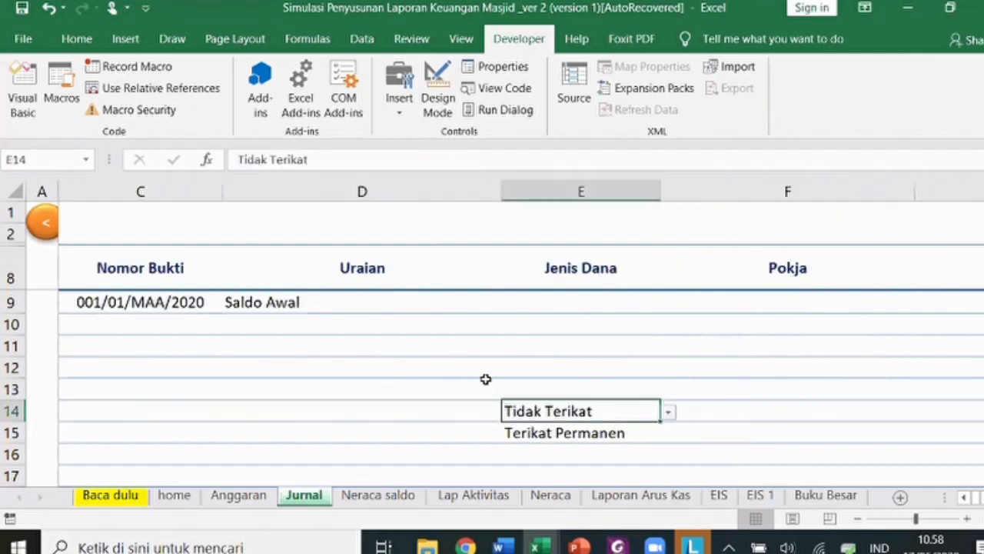
{"action": "left_click", "coordinate": [125, 269]}
{"action": "key", "text": "Left"}
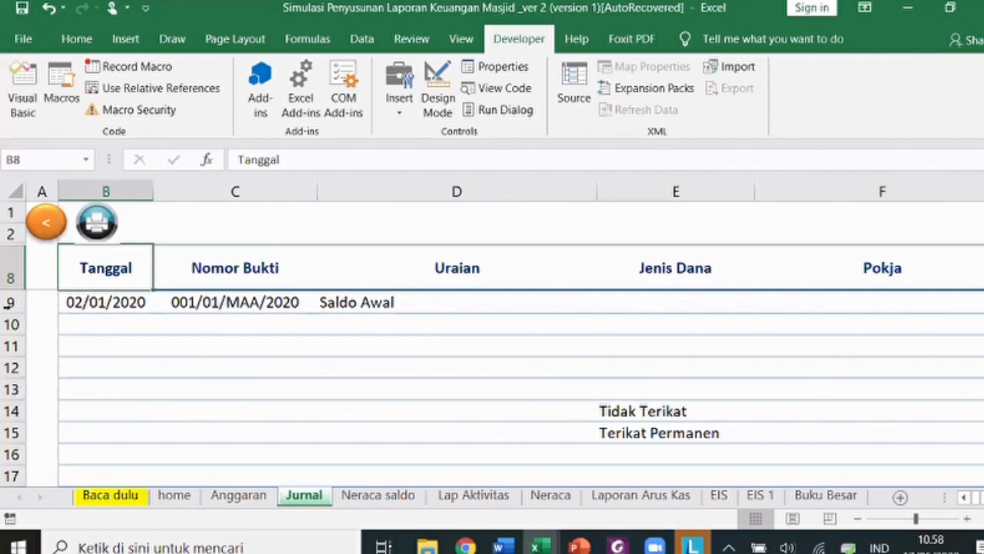
- Fill B9:D15 down with Ctrl+D to copy the date, voucher and Saldo Awal
{"action": "left_click", "coordinate": [7, 304]}
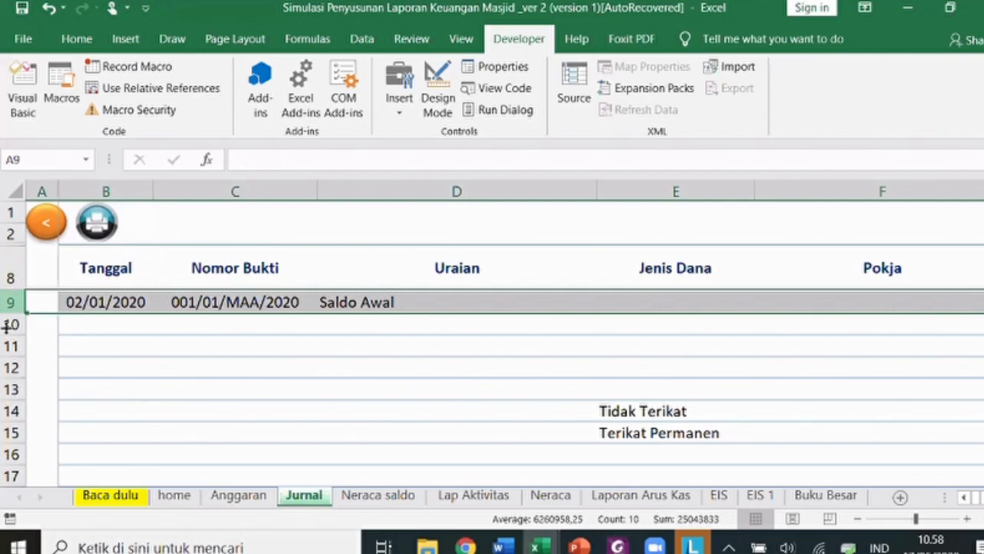
{"action": "left_click", "coordinate": [14, 325]}
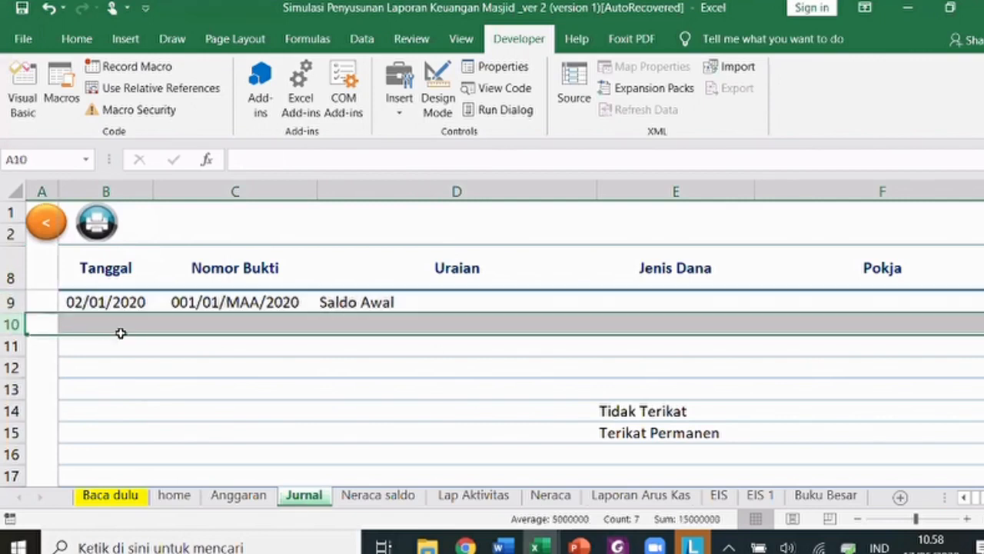
{"action": "left_click", "coordinate": [130, 305]}
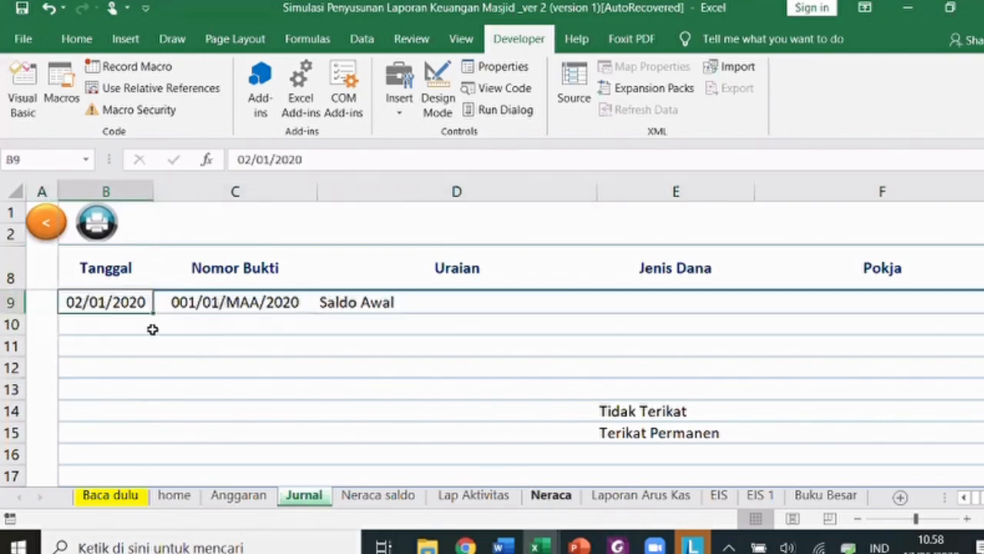
{"action": "left_click_drag", "start_coordinate": [245, 331], "coordinate": [681, 409]}
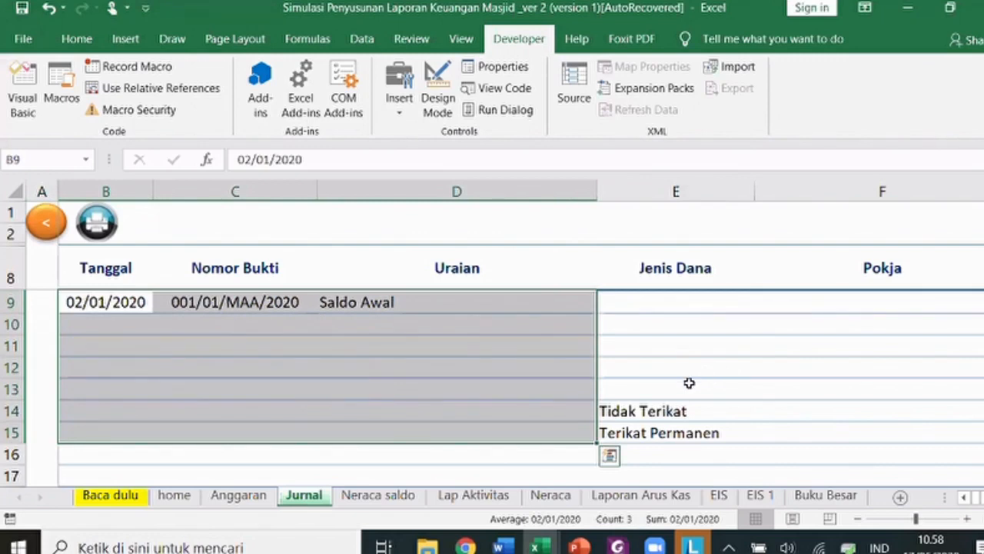
{"action": "key", "text": "ctrl+d"}
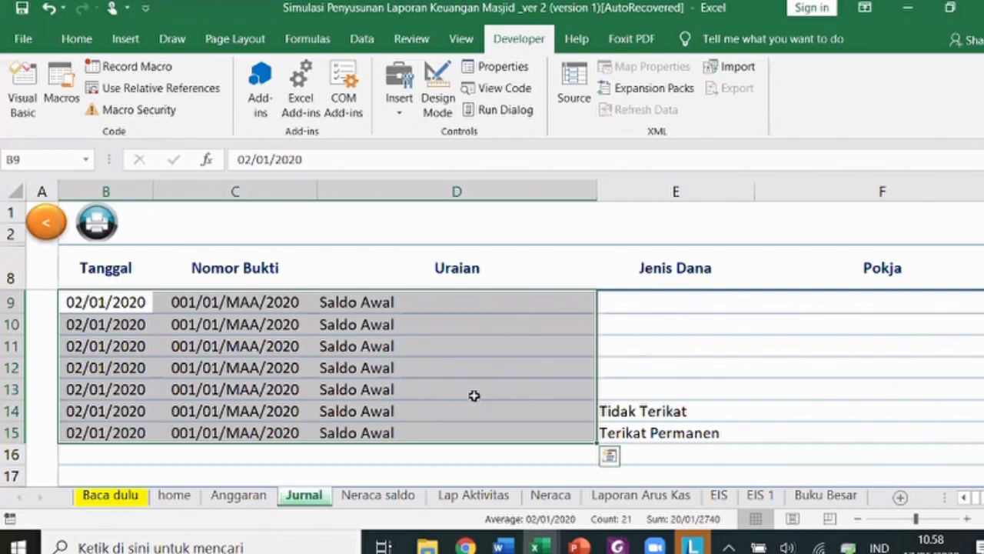
- Glance at the Neraca sheet, then return to Jurnal's Pokja and Program cells in row 9
{"action": "left_click", "coordinate": [548, 498]}
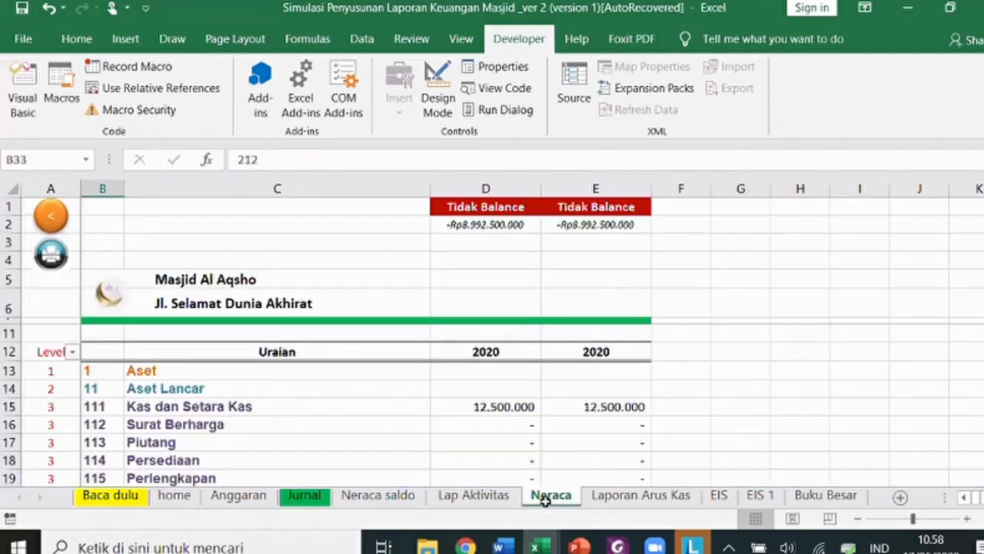
{"action": "left_click", "coordinate": [297, 501]}
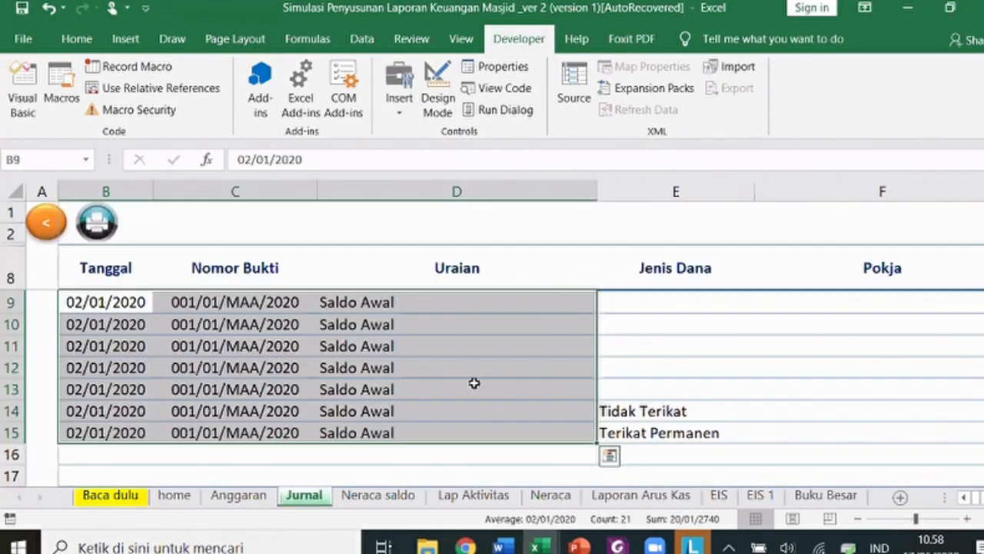
{"action": "left_click", "coordinate": [475, 383]}
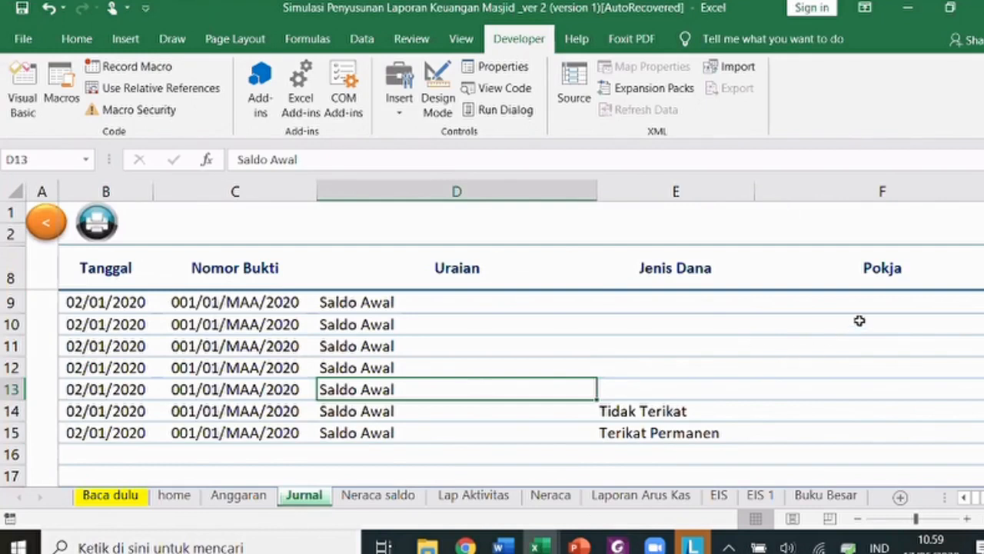
{"action": "left_click", "coordinate": [877, 305]}
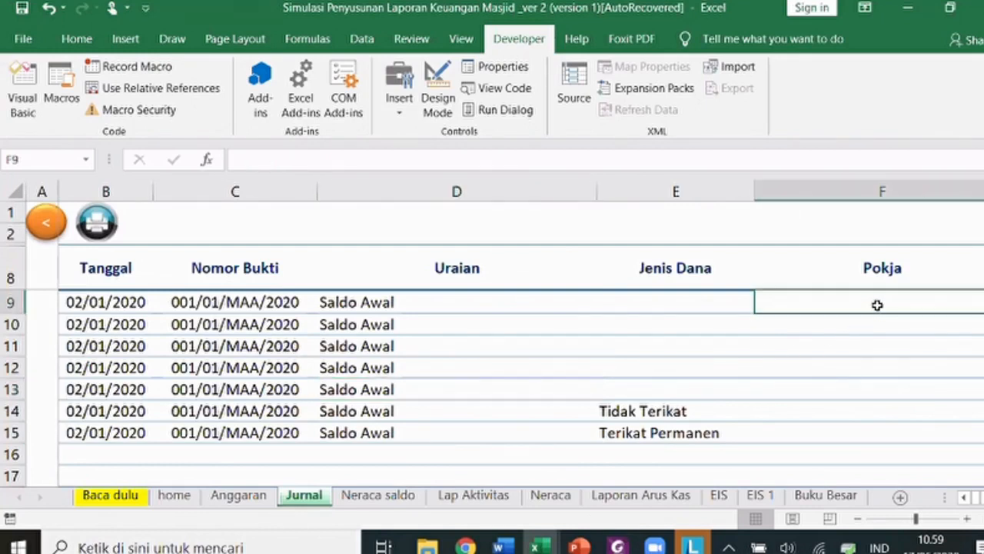
{"action": "key", "text": "Right"}
{"action": "key", "text": "Right"}
{"action": "key", "text": "Left"}
{"action": "key", "text": "Left"}
{"action": "key", "text": "Up"}
{"action": "key", "text": "Down"}
{"action": "key", "text": "Right"}
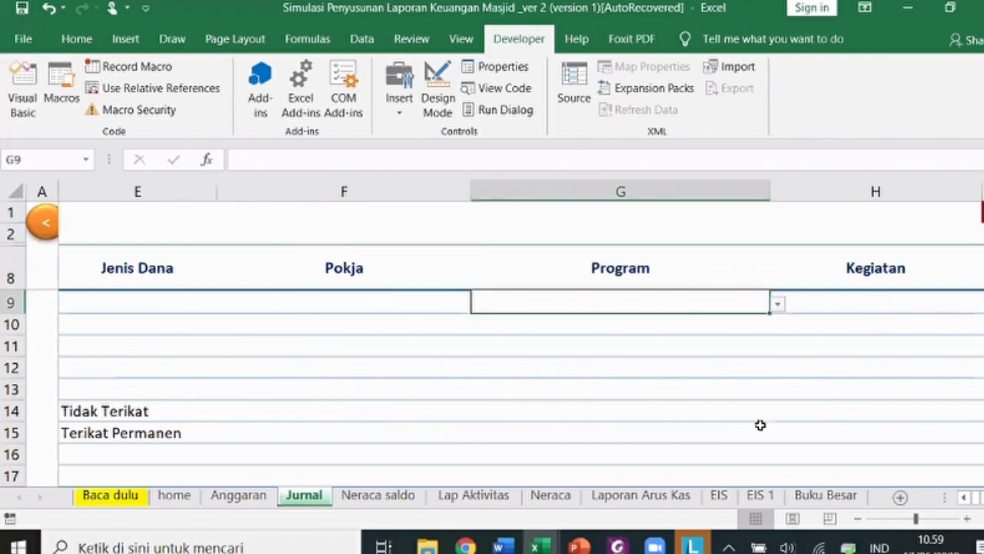
- Review the Lap Aktivitas Beban programs, such as the 2 Program ZISWAF line
{"action": "left_click", "coordinate": [473, 498]}
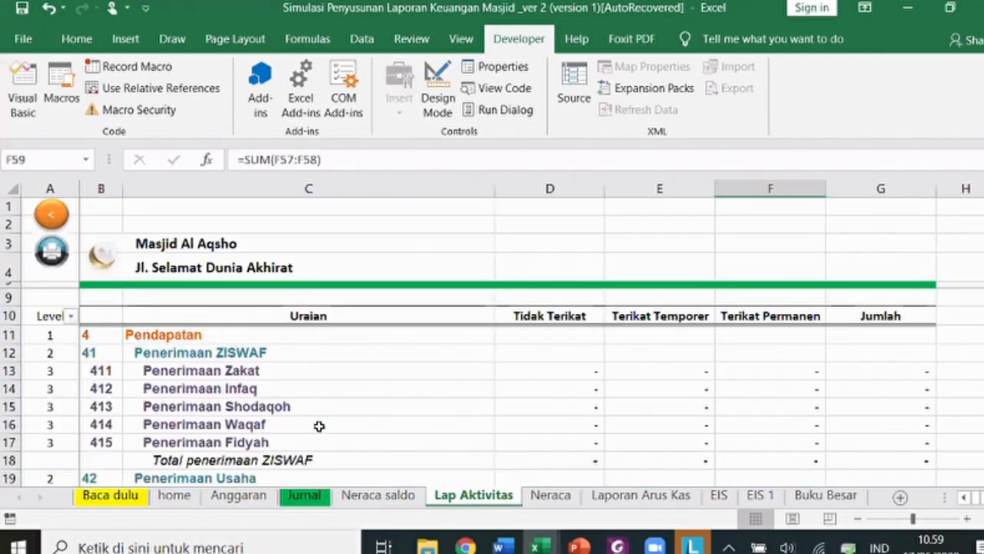
{"action": "scroll", "coordinate": [316, 427], "scroll_direction": "down", "scroll_amount": 7}
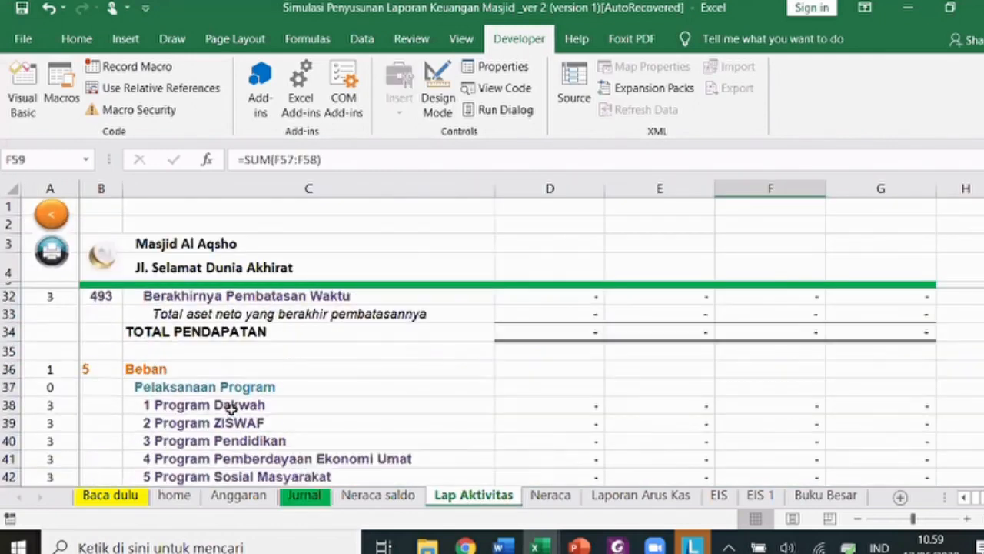
{"action": "scroll", "coordinate": [231, 410], "scroll_direction": "down", "scroll_amount": 1}
{"action": "left_click", "coordinate": [278, 426]}
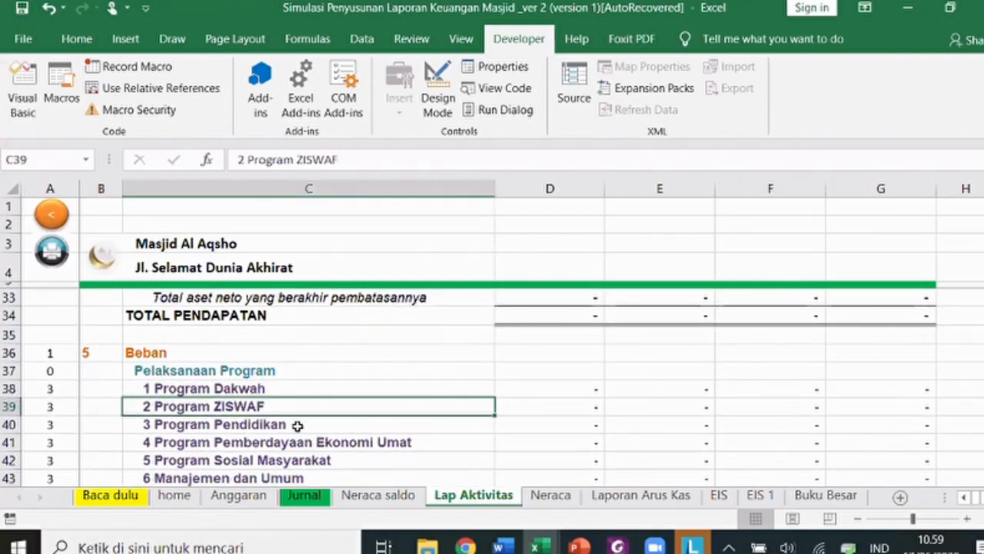
{"action": "scroll", "coordinate": [508, 436], "scroll_direction": "up", "scroll_amount": 1}
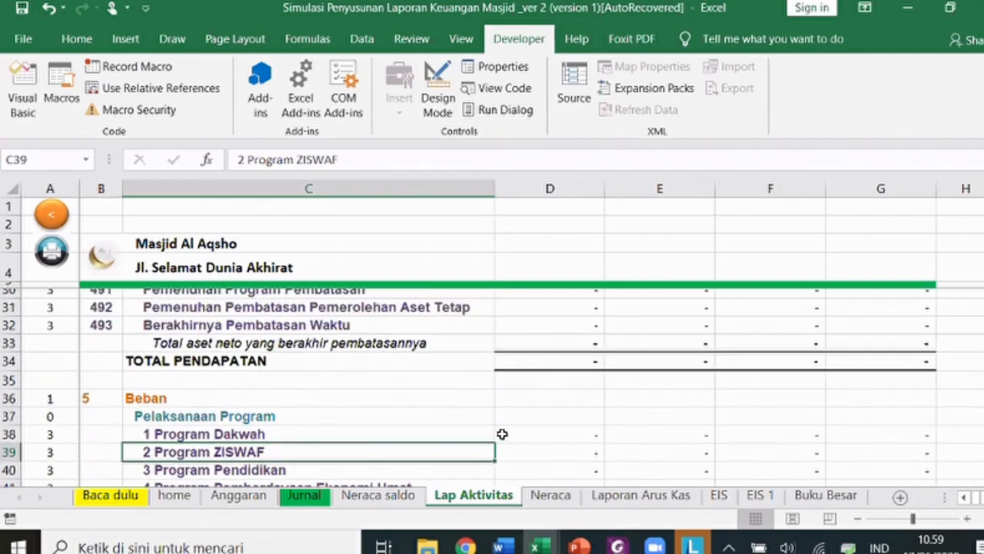
{"action": "scroll", "coordinate": [502, 433], "scroll_direction": "up", "scroll_amount": 1}
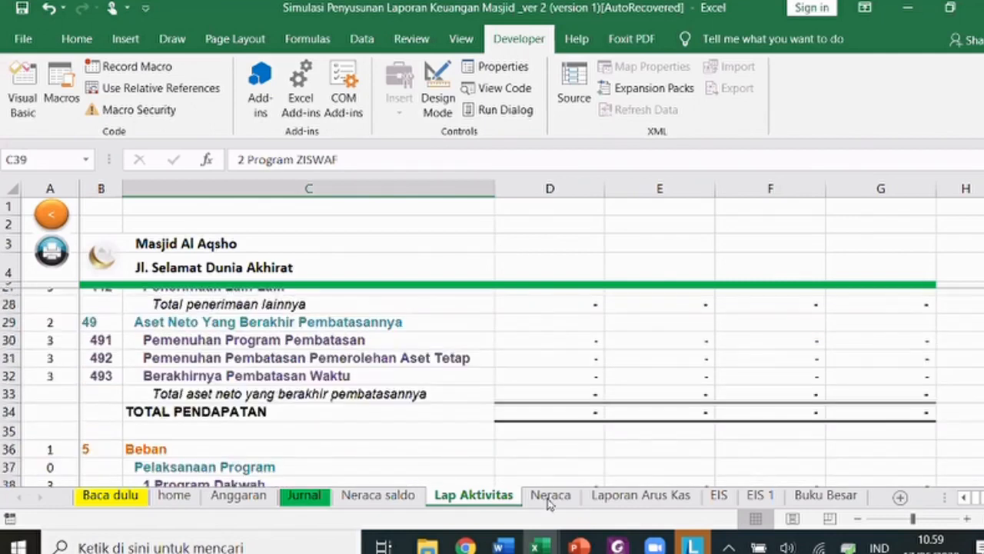
- On the Jurnal sheet, set G9's Program to 6 Manajemen dan Umum and fill it down to row 15
{"action": "left_click", "coordinate": [549, 496]}
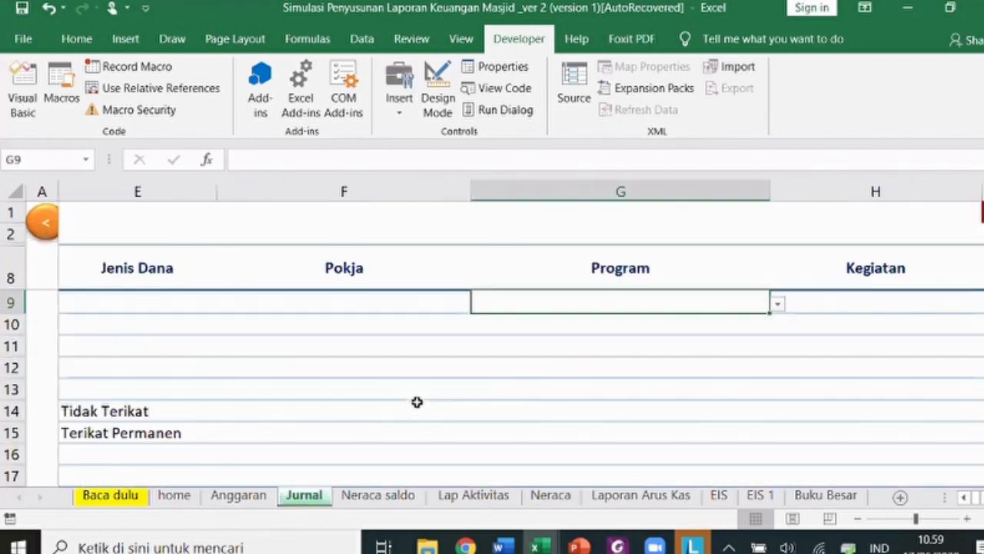
{"action": "left_click", "coordinate": [777, 303]}
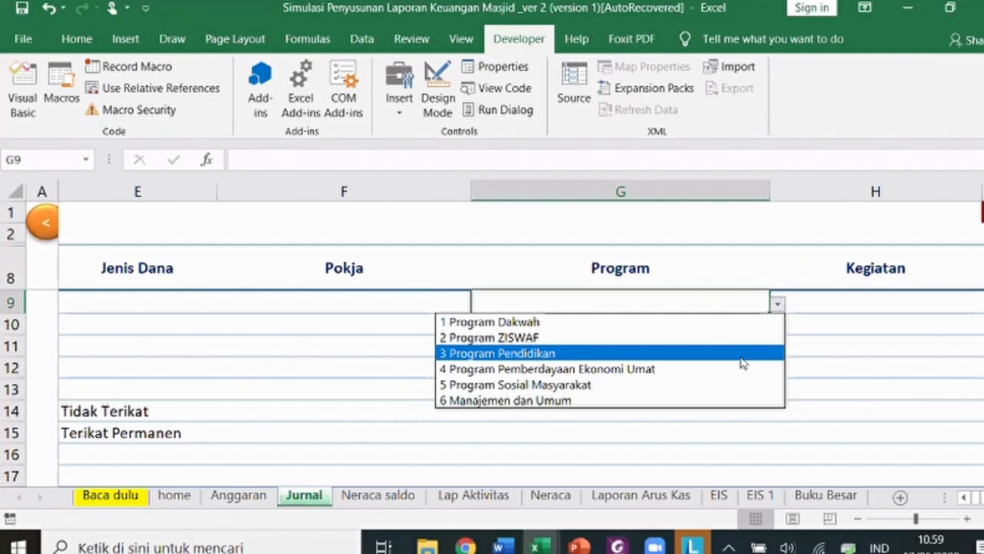
{"action": "left_click", "coordinate": [681, 408]}
{"action": "left_click_drag", "start_coordinate": [582, 312], "coordinate": [552, 444]}
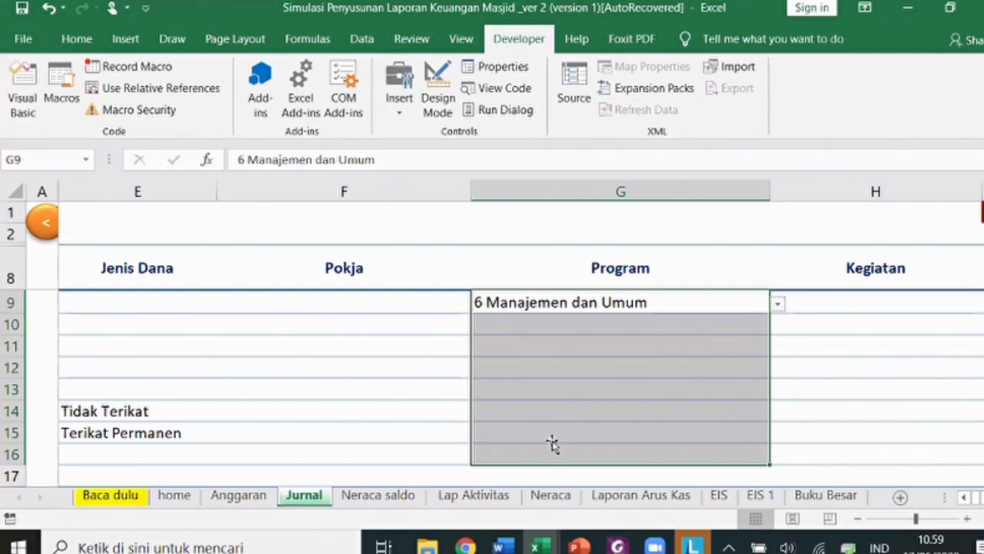
{"action": "left_click_drag", "start_coordinate": [582, 303], "coordinate": [553, 441]}
{"action": "key", "text": "ctrl+d"}
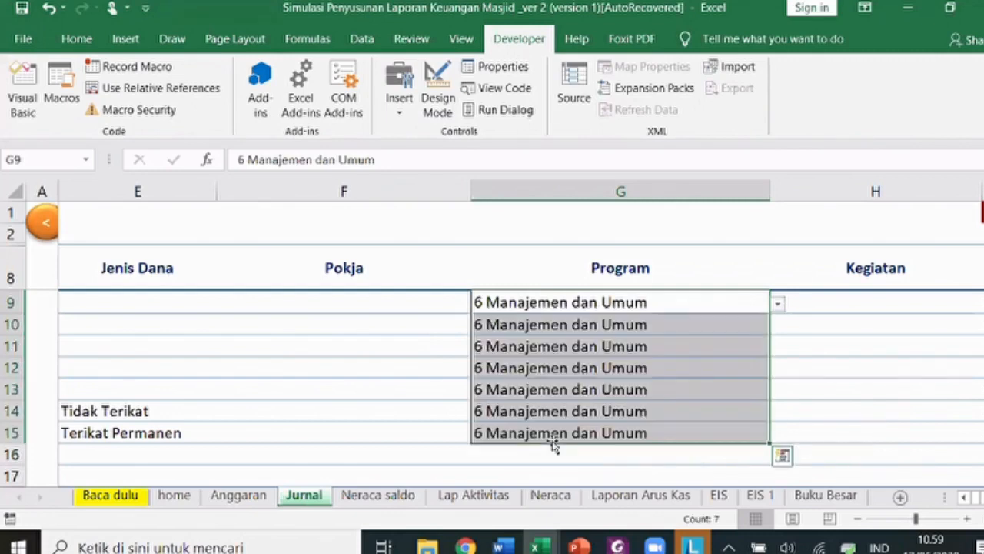
- Change row 15's Program to 2 Program ZISWAF
{"action": "left_click", "coordinate": [604, 435]}
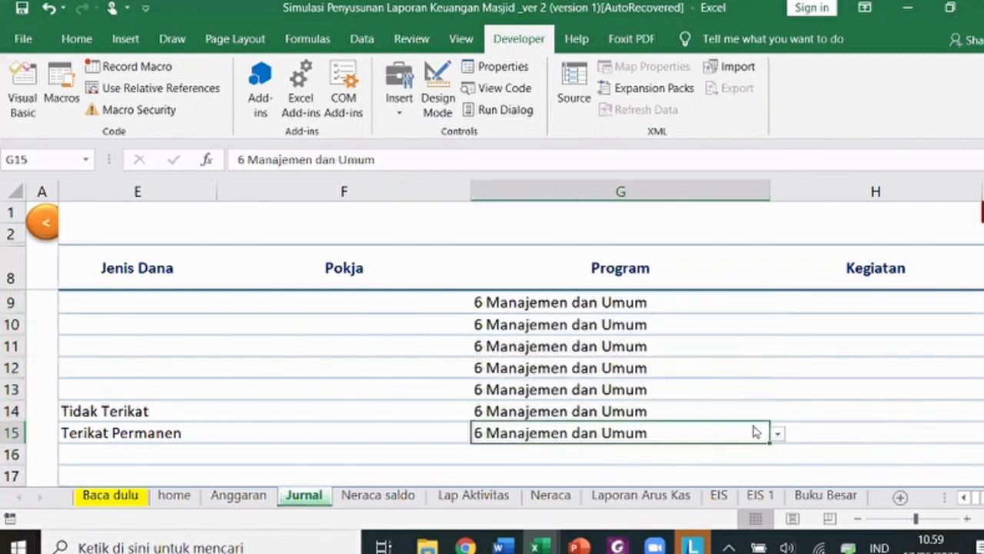
{"action": "key", "text": "alt+Down"}
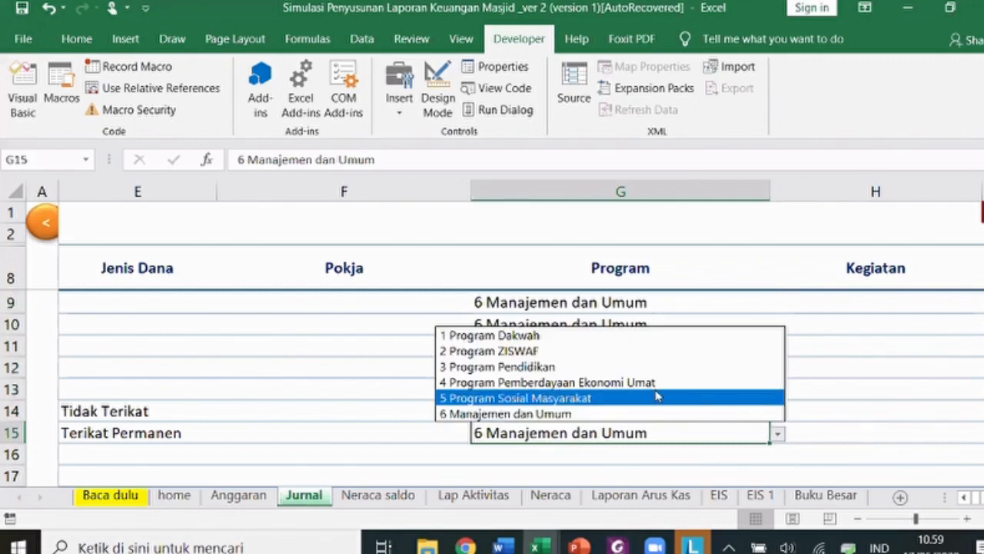
{"action": "key", "text": "Up"}
{"action": "key", "text": "Up"}
{"action": "key", "text": "Up"}
{"action": "key", "text": "Return"}
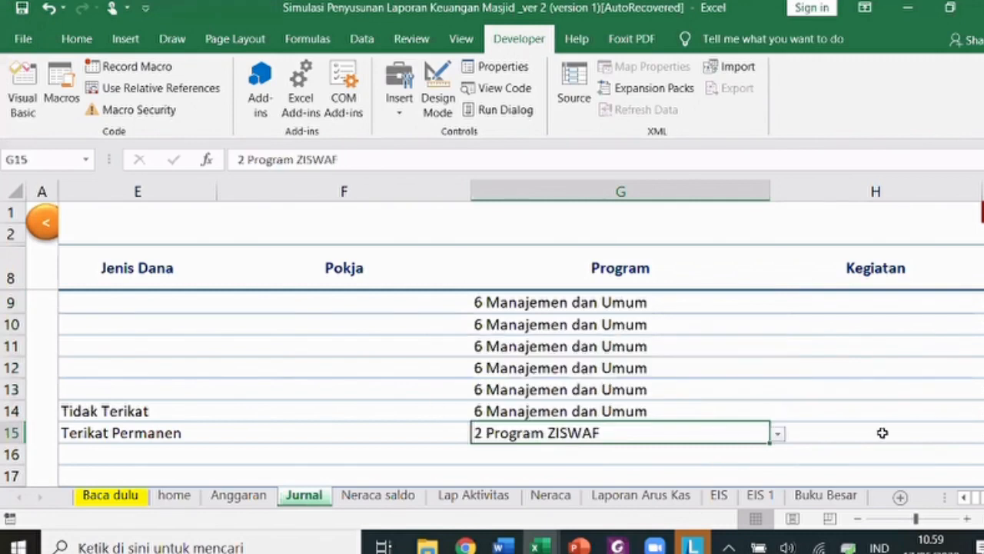
{"action": "left_click", "coordinate": [866, 301]}
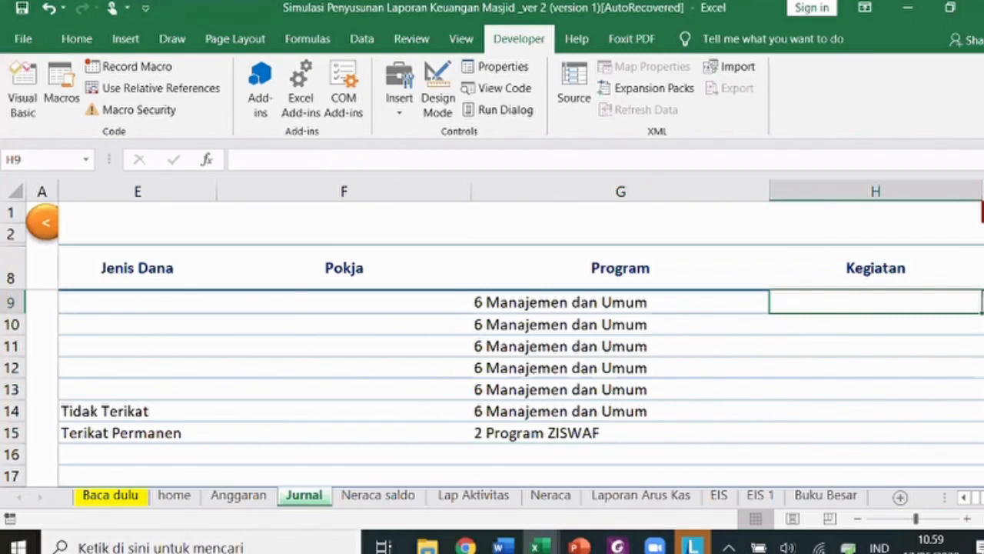
- Set H9's Kegiatan to 10 Operasional and fill it down through H15
{"action": "left_click", "coordinate": [983, 303]}
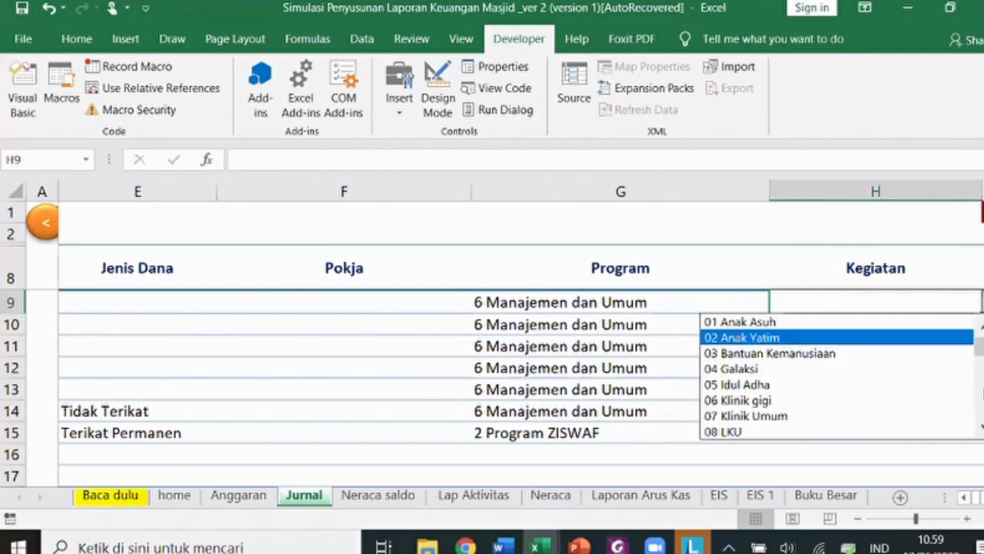
{"action": "scroll", "coordinate": [900, 346], "scroll_direction": "down", "scroll_amount": 3}
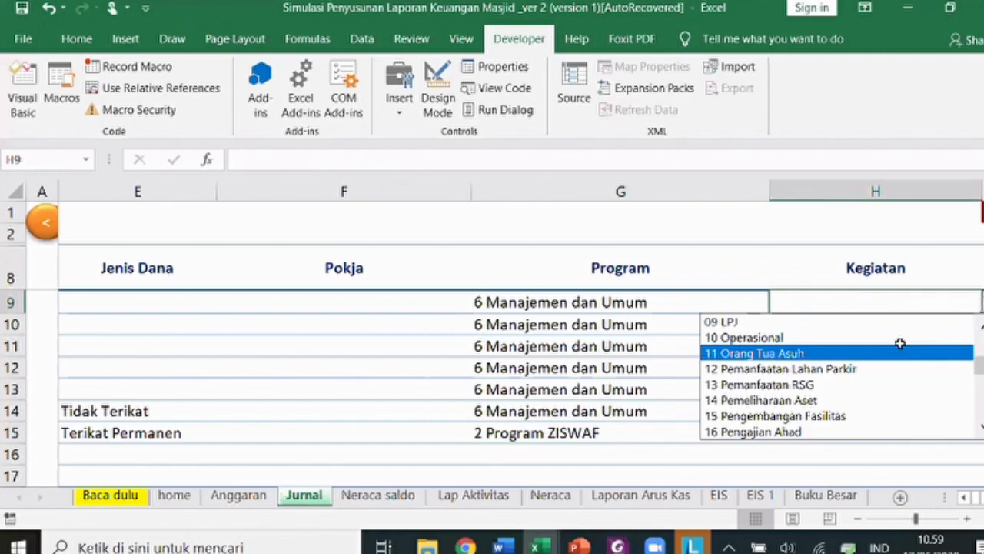
{"action": "left_click", "coordinate": [900, 343]}
{"action": "left_click_drag", "start_coordinate": [869, 303], "coordinate": [859, 429]}
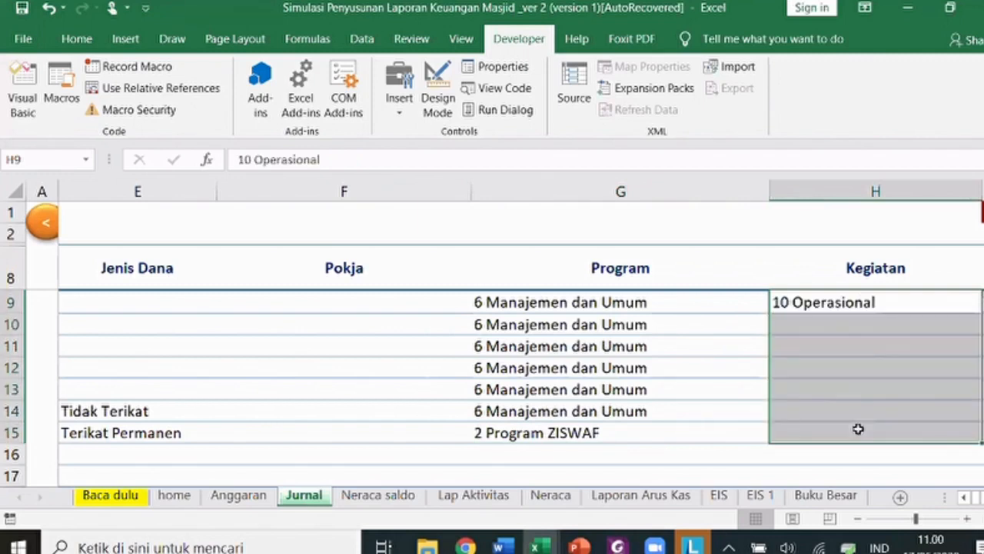
{"action": "key", "text": "ctrl+d"}
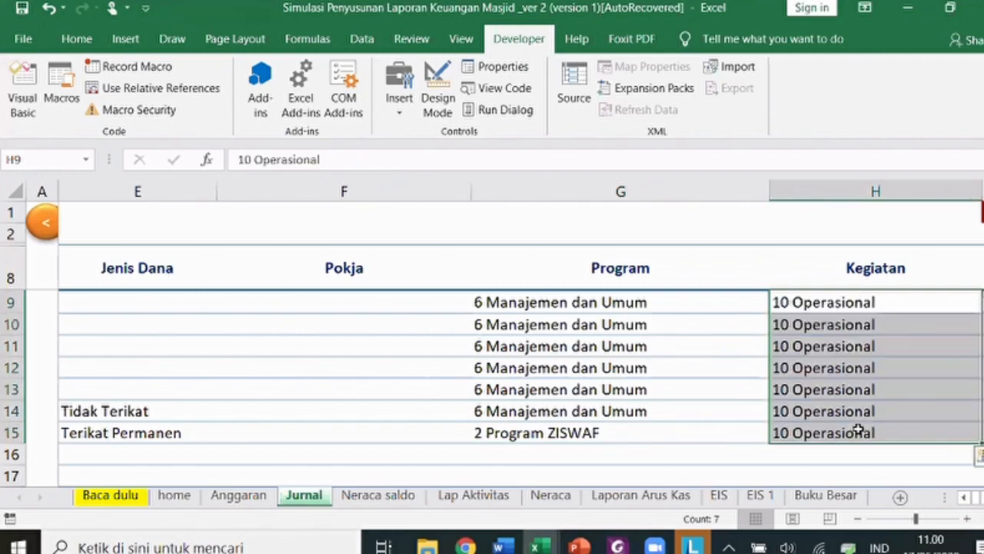
- Review the account and amount cells across journal rows 9–15
{"action": "key", "text": "Right"}
{"action": "key", "text": "Right"}
{"action": "key", "text": "Right"}
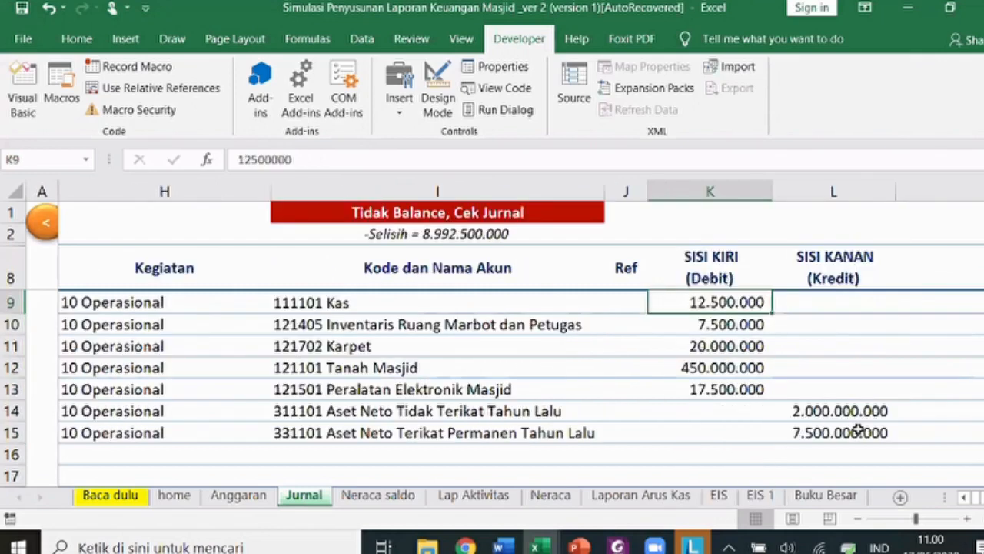
{"action": "key", "text": "Right"}
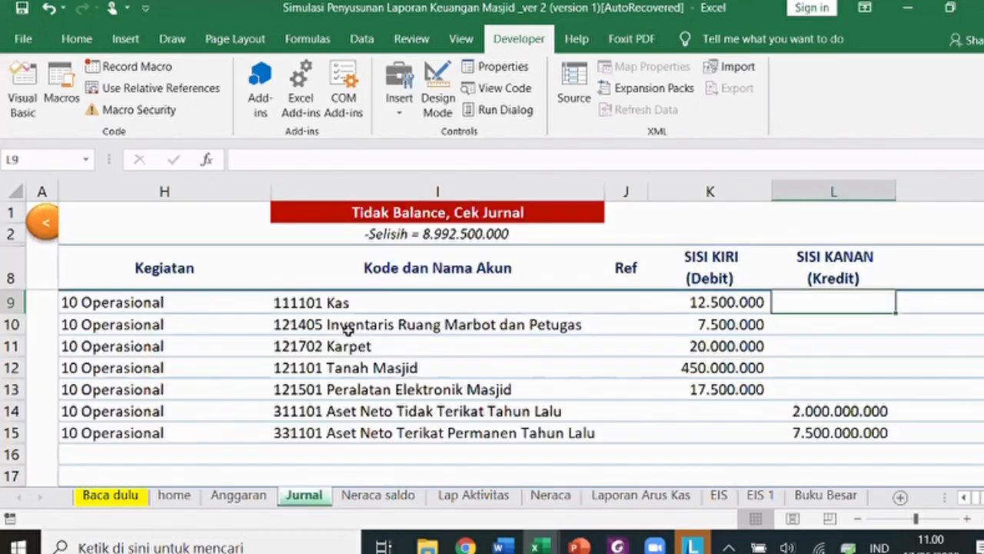
{"action": "key", "text": "Left"}
{"action": "key", "text": "Left"}
{"action": "key", "text": "Down"}
{"action": "key", "text": "Down"}
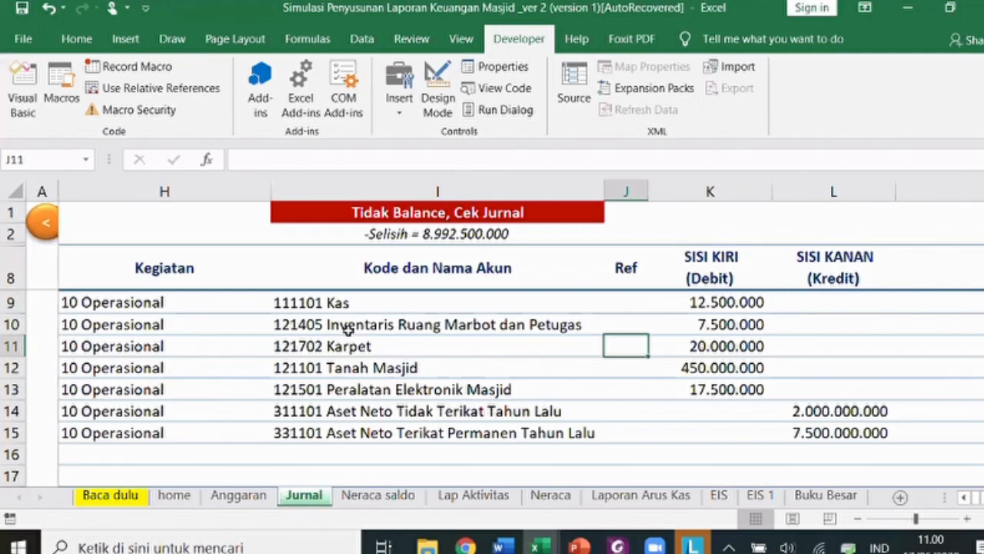
{"action": "key", "text": "Left"}
{"action": "key", "text": "Down"}
{"action": "key", "text": "Down"}
{"action": "key", "text": "Down"}
{"action": "key", "text": "Down"}
{"action": "key", "text": "Up"}
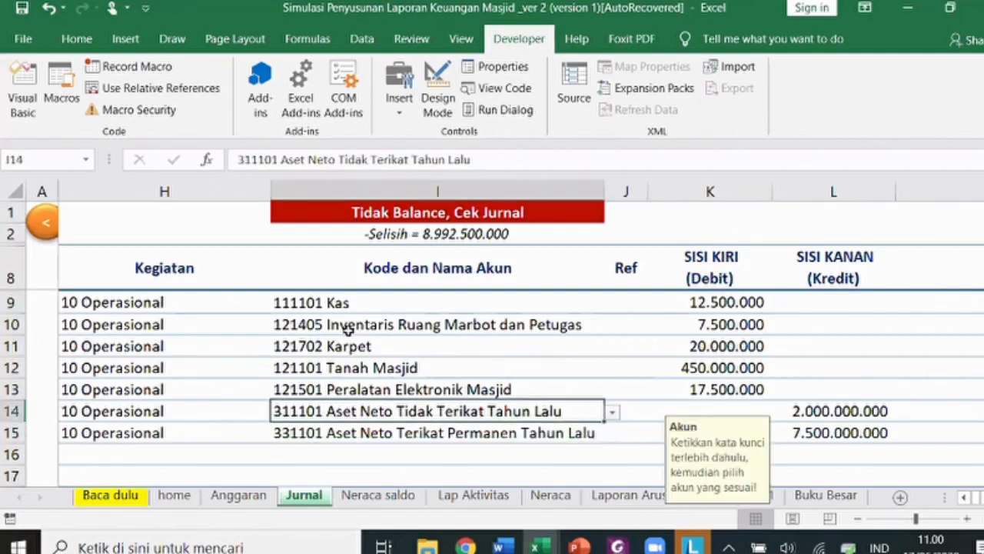
{"action": "key", "text": "Down"}
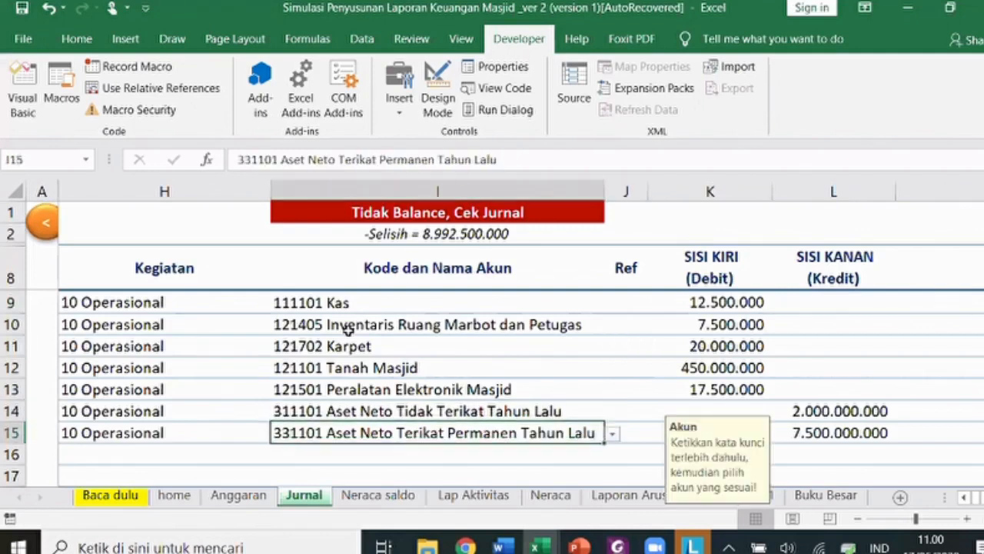
{"action": "key", "text": "Left"}
{"action": "key", "text": "Left"}
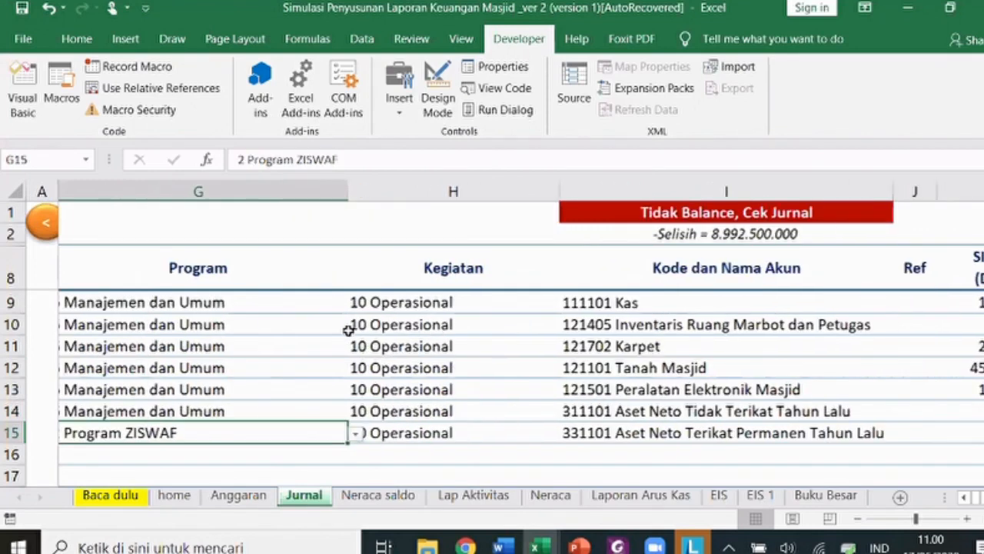
{"action": "key", "text": "Left"}
{"action": "key", "text": "Left"}
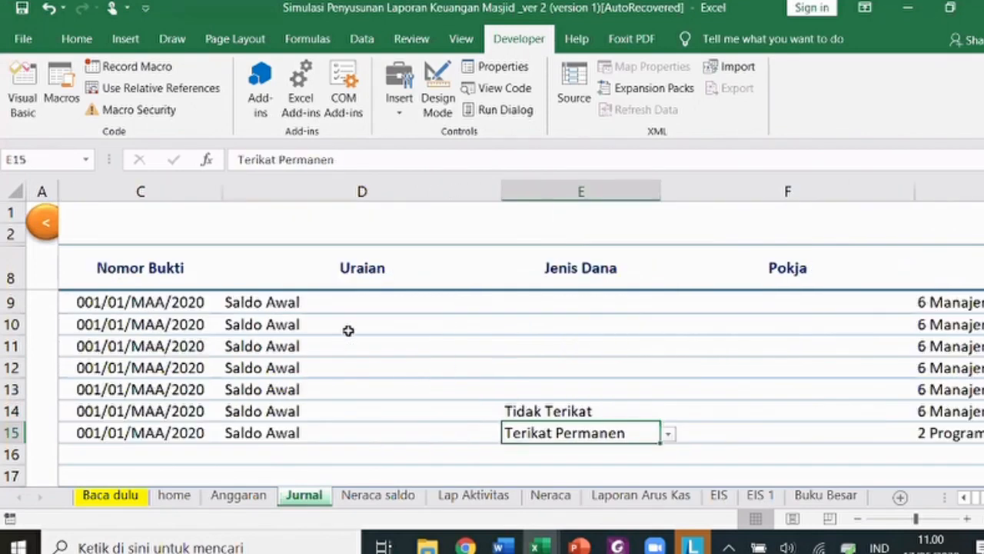
- Set F9's Pokja to 20 Keuangan and fill it down through F15
{"action": "left_click", "coordinate": [909, 302]}
{"action": "left_click", "coordinate": [923, 303]}
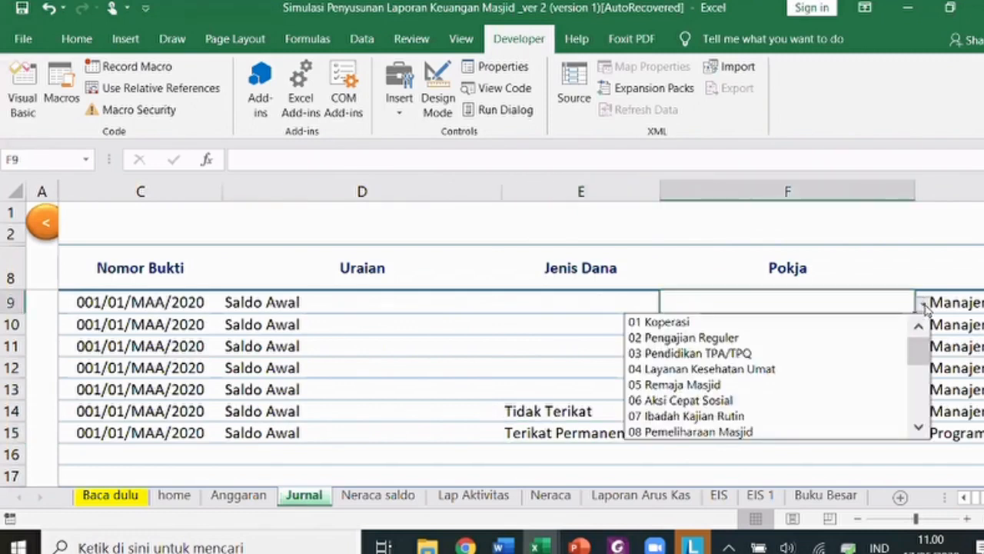
{"action": "left_click", "coordinate": [922, 393]}
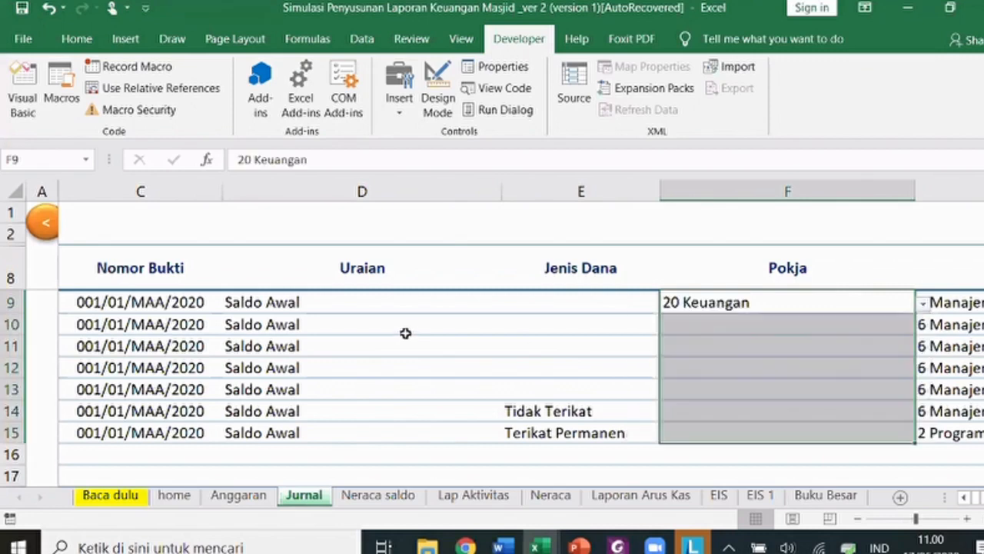
{"action": "key", "text": "ctrl+d"}
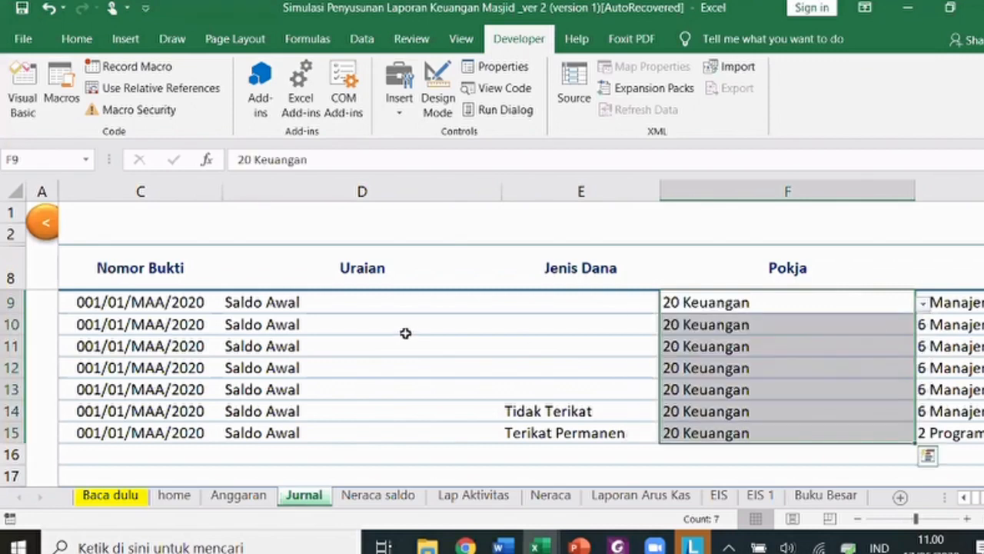
- Change row 15's Pokja to 12 Penyaluran ZIS
{"action": "left_click", "coordinate": [783, 429]}
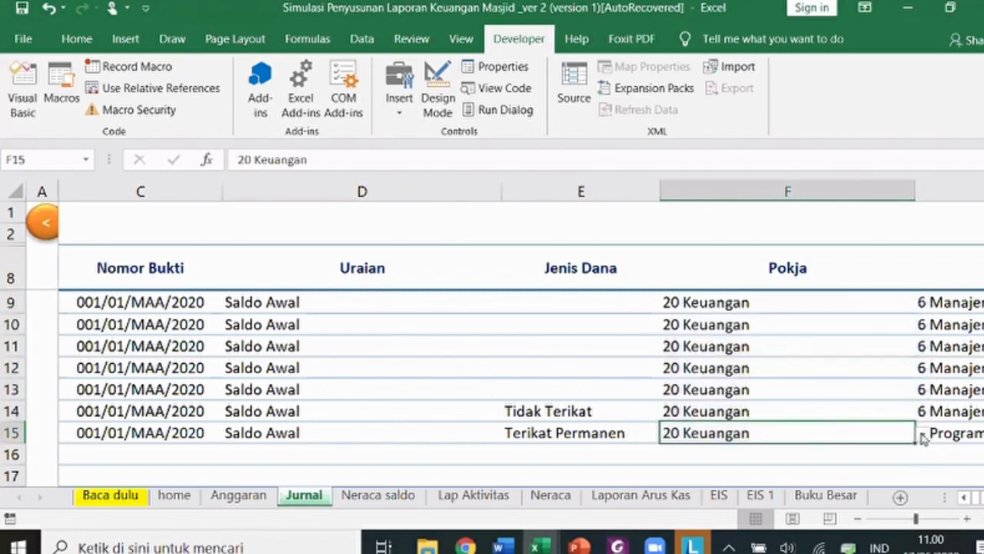
{"action": "left_click", "coordinate": [922, 435]}
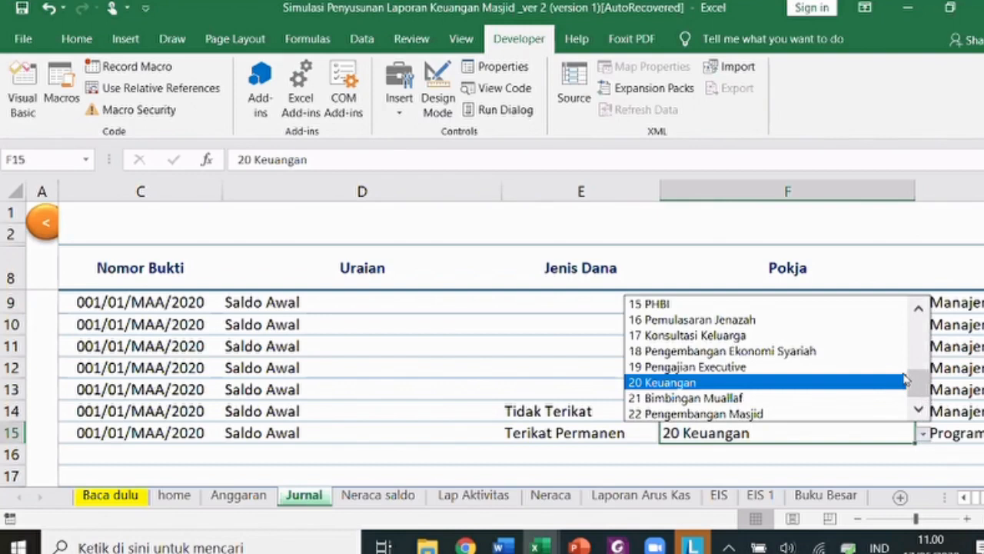
{"action": "scroll", "coordinate": [856, 346], "scroll_direction": "up", "scroll_amount": 4}
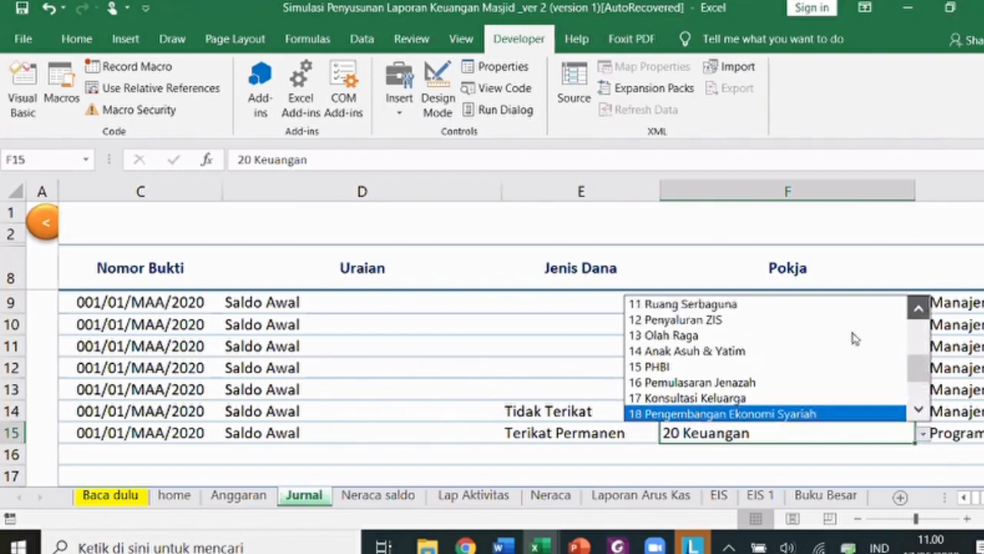
{"action": "scroll", "coordinate": [855, 338], "scroll_direction": "up", "scroll_amount": 1}
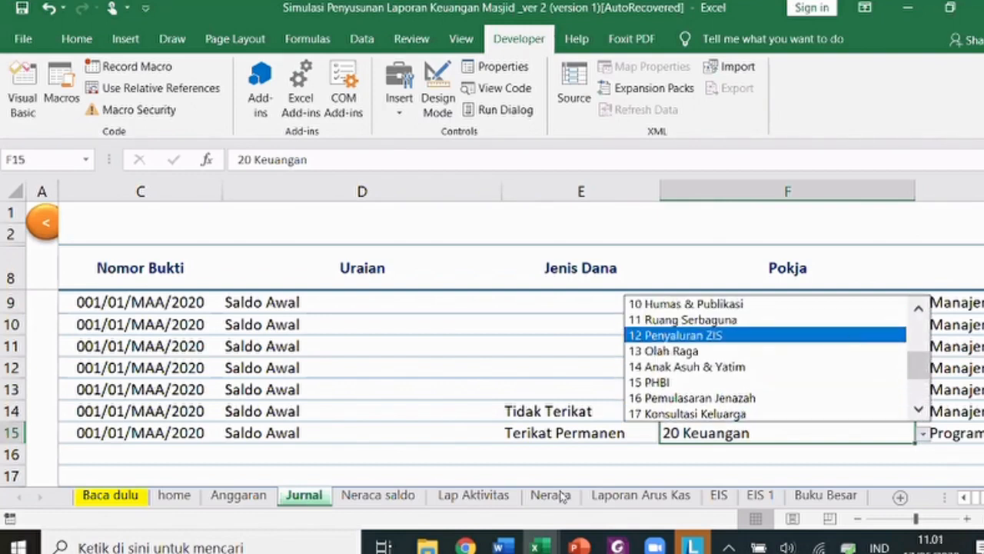
{"action": "key", "text": "Return"}
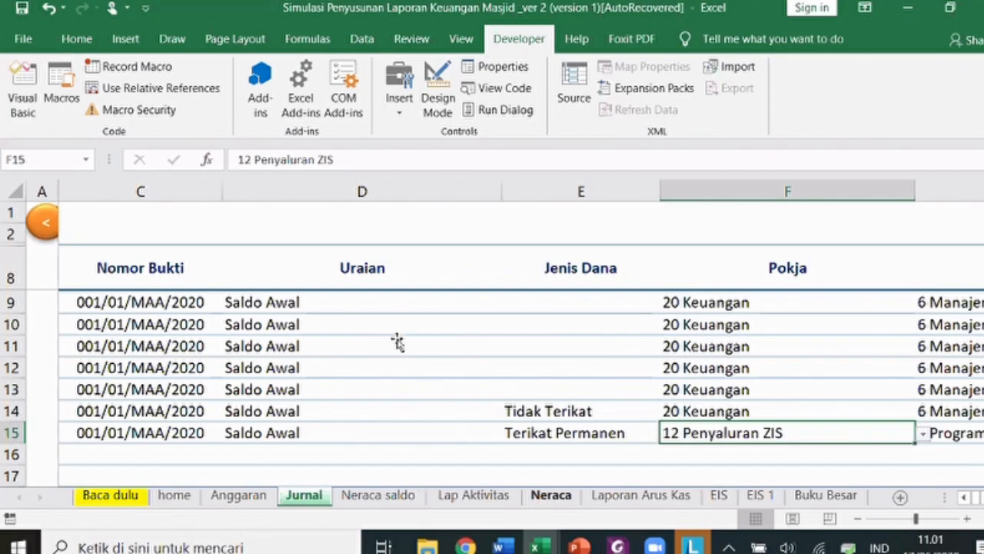
- Glance at the Neraca sheet, then return to the Jurnal's Ref and amount columns
{"action": "key", "text": "Up"}
{"action": "key", "text": "Up"}
{"action": "key", "text": "Up"}
{"action": "key", "text": "Up"}
{"action": "key", "text": "Up"}
{"action": "key", "text": "Down"}
{"action": "key", "text": "Down"}
{"action": "key", "text": "Down"}
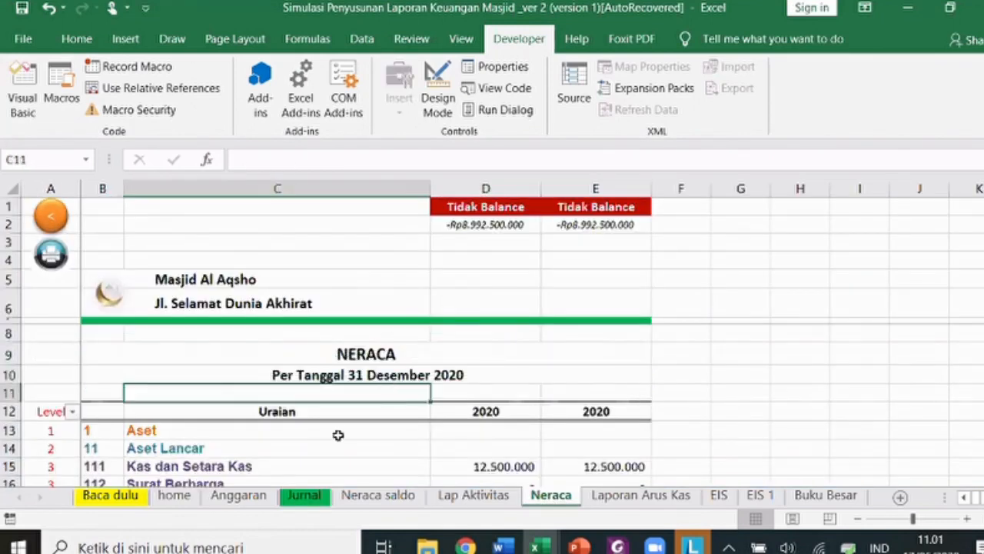
{"action": "left_click", "coordinate": [303, 498]}
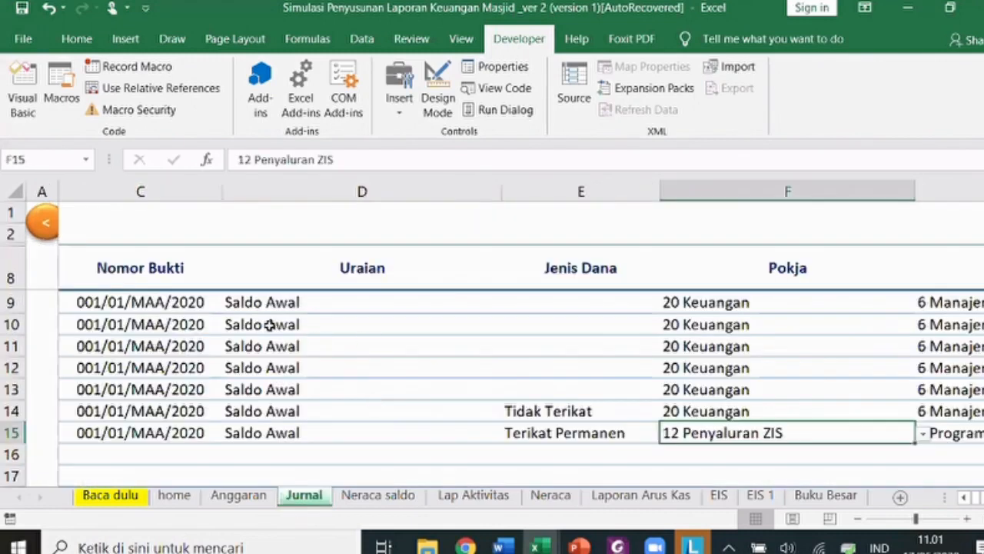
{"action": "scroll", "coordinate": [207, 282], "scroll_direction": "down", "scroll_amount": 7}
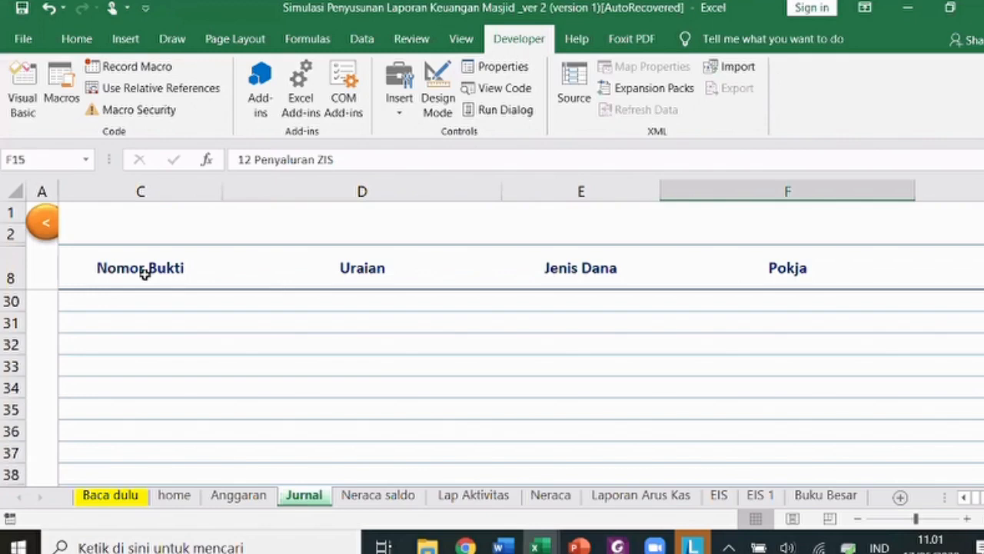
{"action": "scroll", "coordinate": [143, 274], "scroll_direction": "up", "scroll_amount": 7}
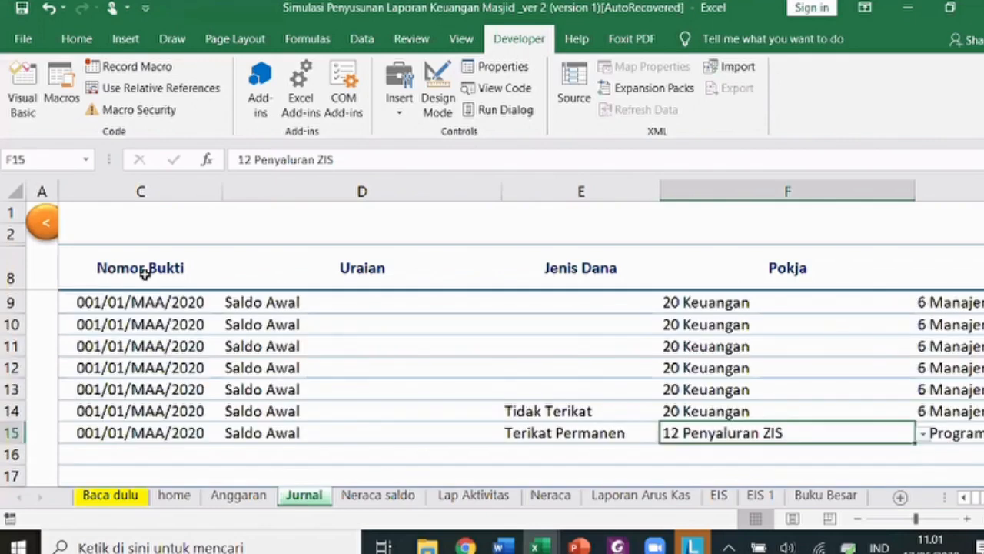
{"action": "left_click", "coordinate": [165, 285]}
{"action": "key", "text": "Right"}
{"action": "key", "text": "Right"}
{"action": "key", "text": "Right"}
{"action": "key", "text": "Right"}
{"action": "key", "text": "Right"}
{"action": "key", "text": "Right"}
{"action": "key", "text": "Right"}
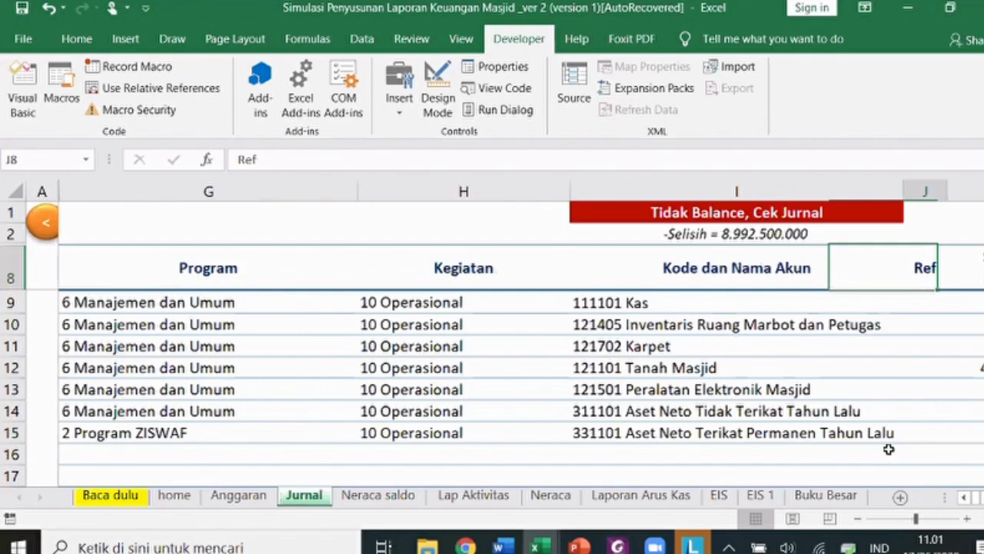
- Correct row 15's Aset Neto Terikat Permanen credit in L15 to 7.500.000
{"action": "key", "text": "Right"}
{"action": "left_click", "coordinate": [802, 431]}
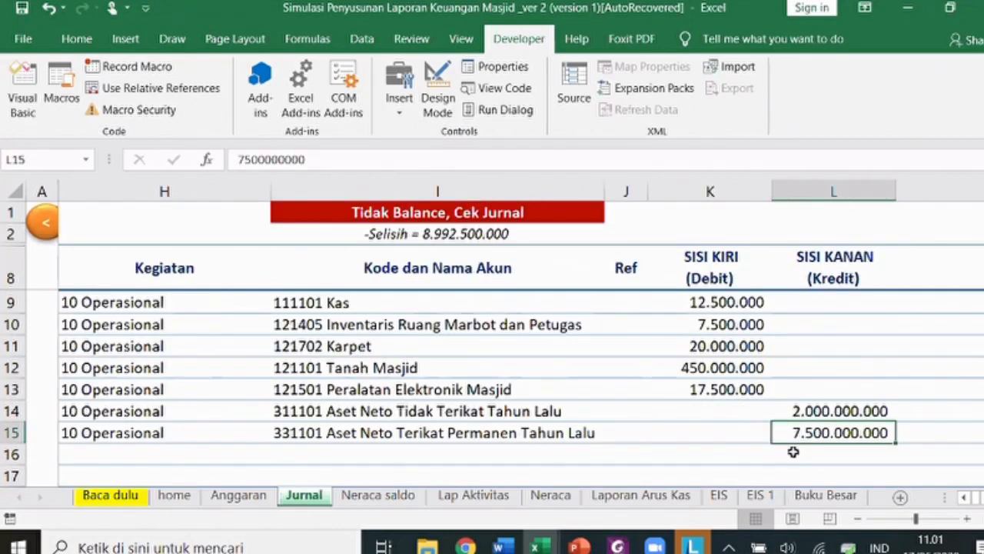
{"action": "type", "text": "7500000"}
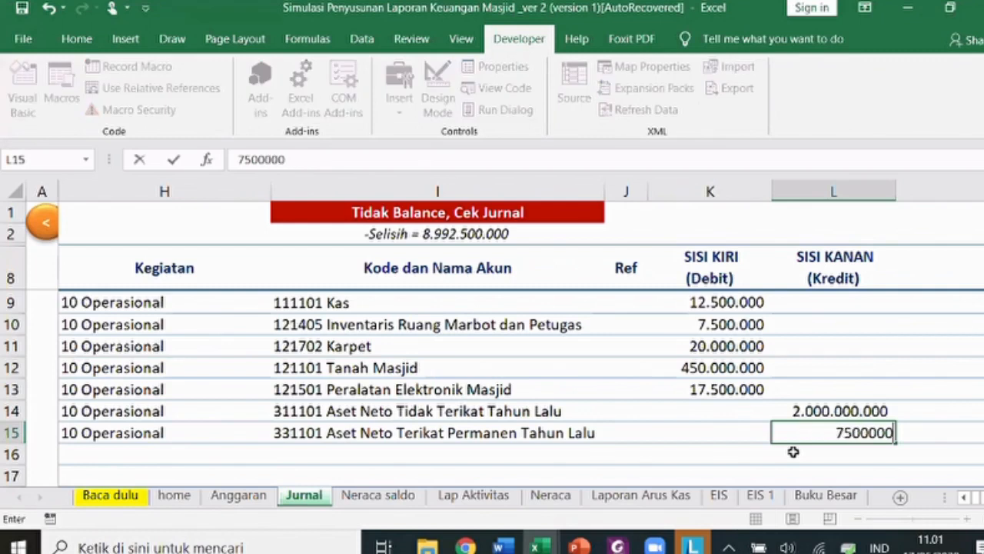
{"action": "key", "text": "ctrl+Return"}
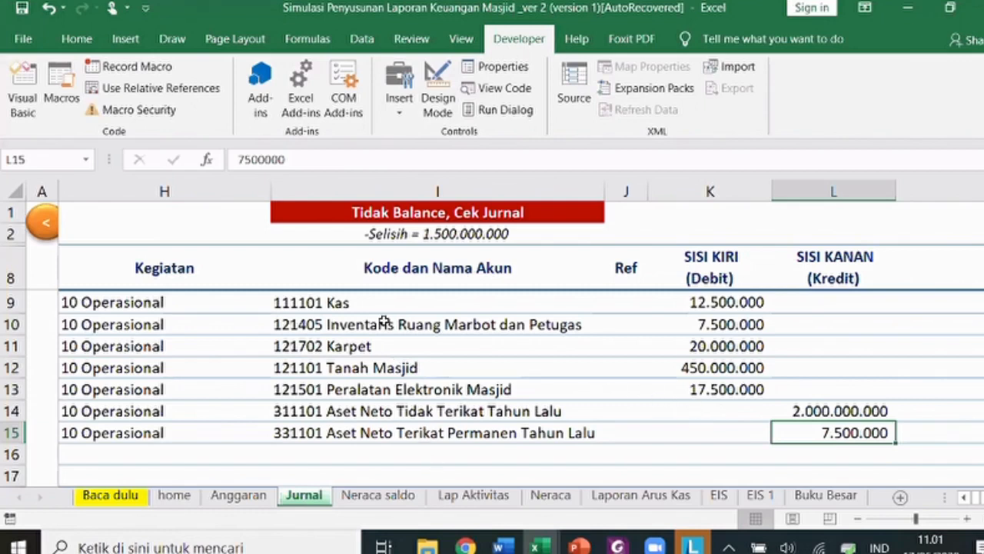
- Review the account cells in rows 11–13
{"action": "left_click", "coordinate": [368, 371]}
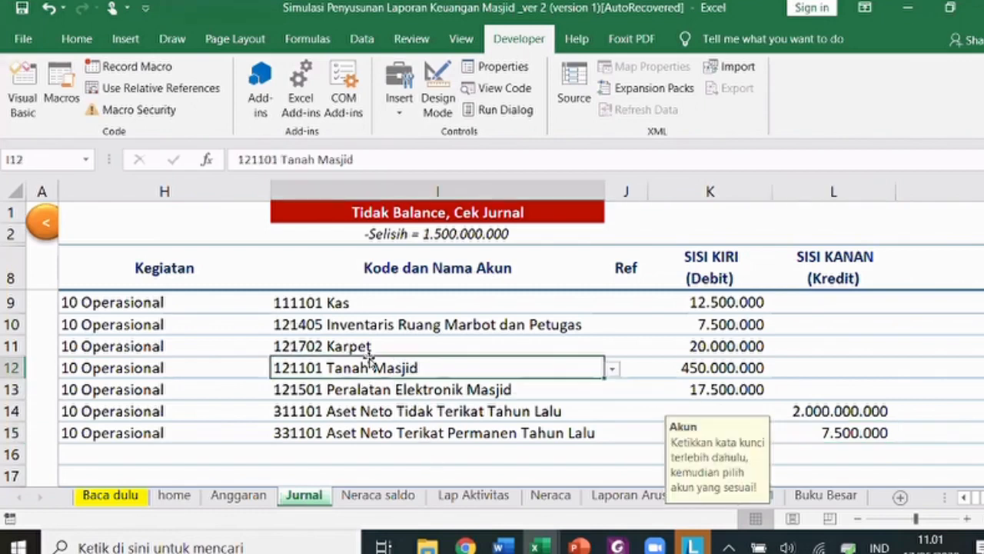
{"action": "key", "text": "Up"}
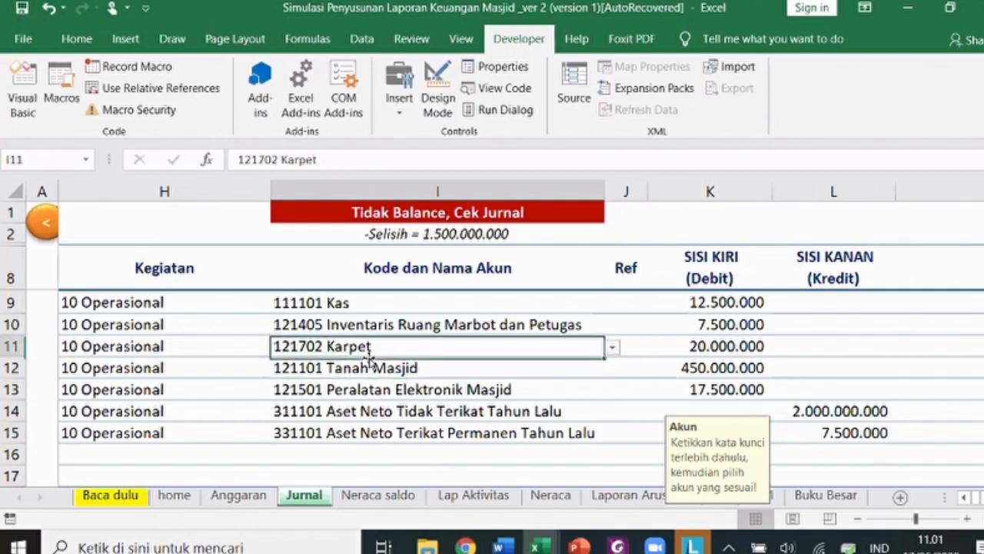
{"action": "key", "text": "Down"}
{"action": "key", "text": "Down"}
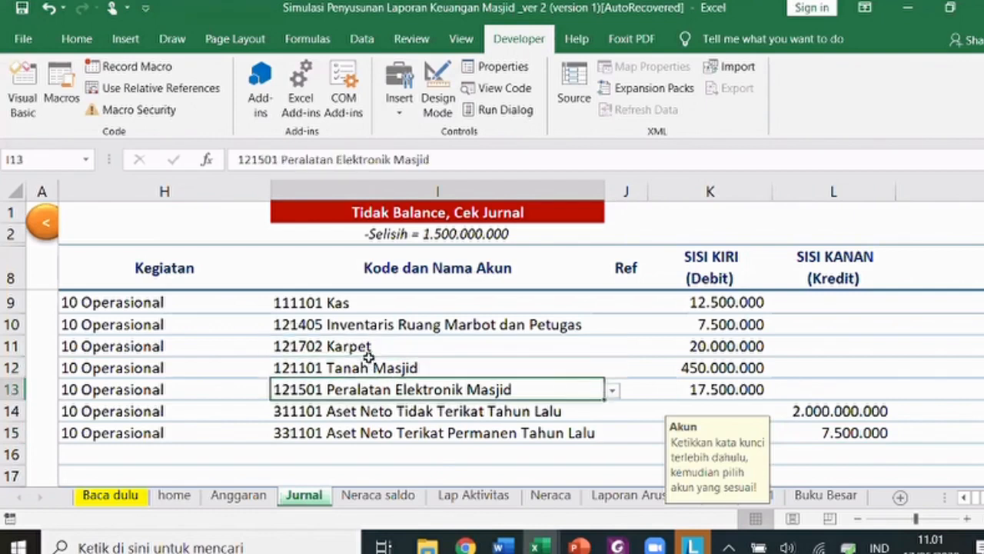
- Copy journal rows B13:M15 and paste them at row 14, adding a second Peralatan Elektronik Masjid line
{"action": "key", "text": "Left"}
{"action": "key", "text": "Left"}
{"action": "key", "text": "Left"}
{"action": "key", "text": "Left"}
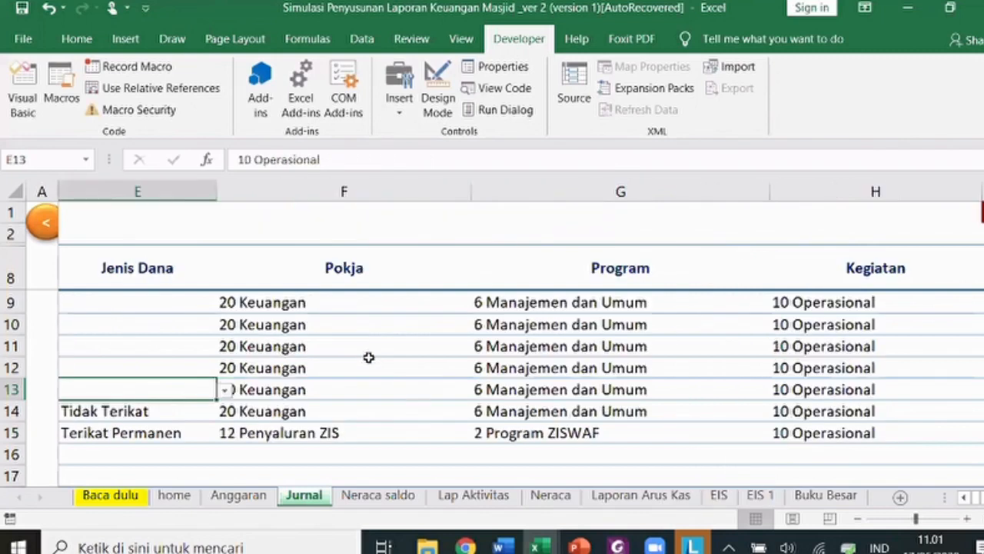
{"action": "key", "text": "Left"}
{"action": "key", "text": "Left"}
{"action": "key", "text": "Left"}
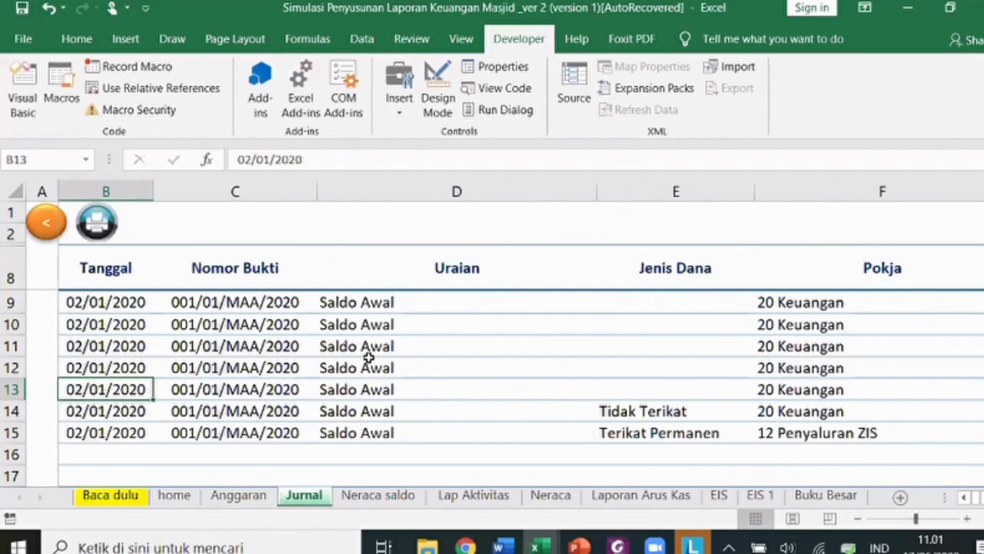
{"action": "key", "text": "shift+Down"}
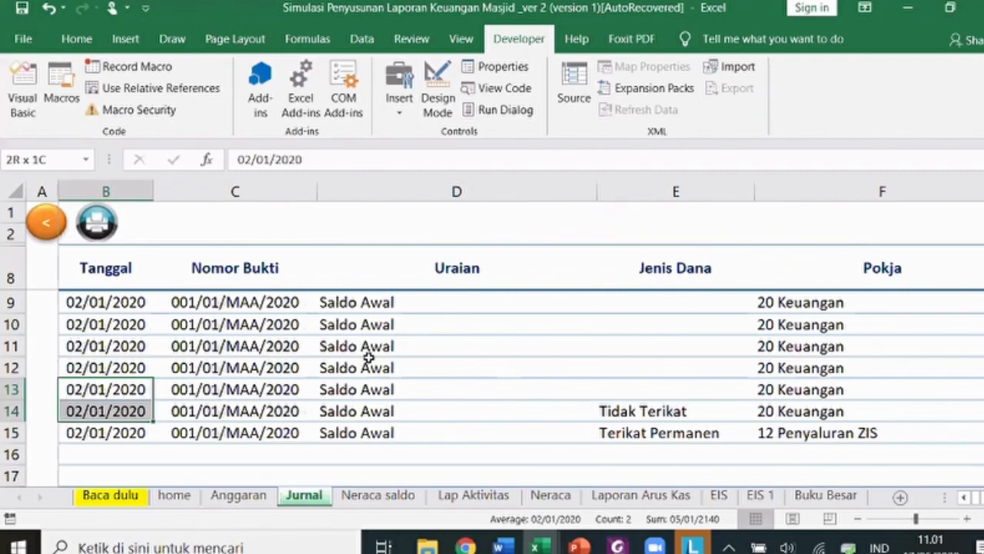
{"action": "key", "text": "shift+Down"}
{"action": "key", "text": "ctrl+shift+Right"}
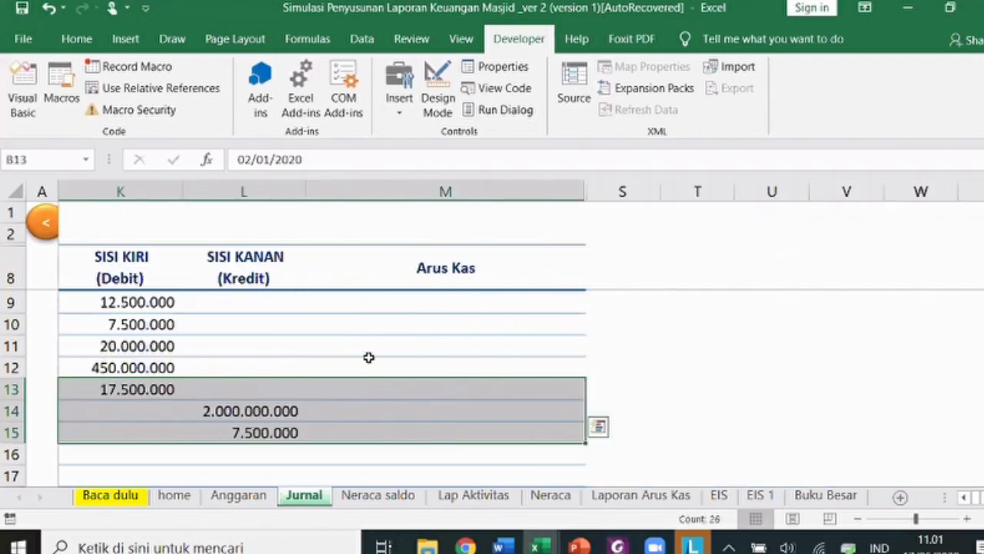
{"action": "key", "text": "ctrl+c"}
{"action": "key", "text": "Down"}
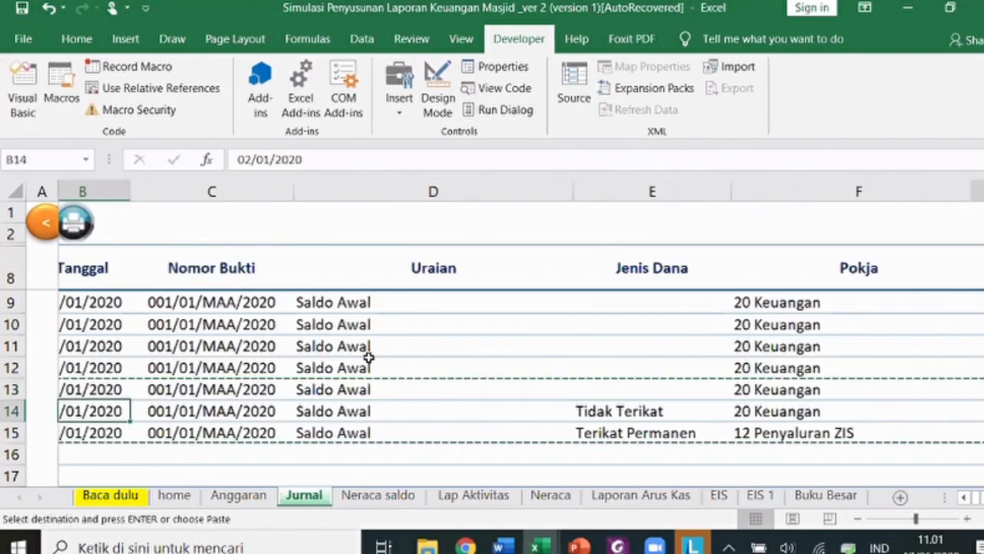
{"action": "key", "text": "Return"}
{"action": "key", "text": "Up"}
{"action": "key", "text": "Right"}
{"action": "key", "text": "Right"}
{"action": "key", "text": "Right"}
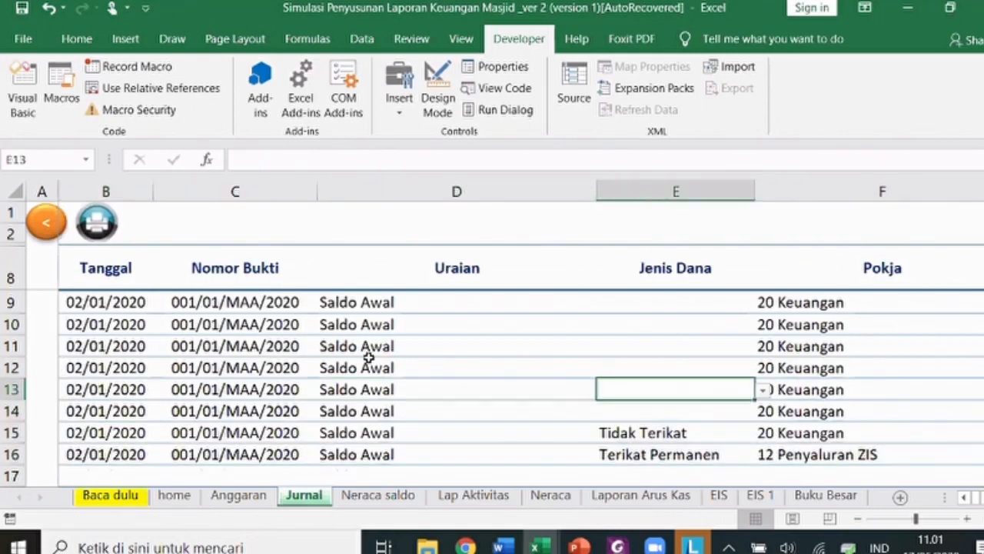
{"action": "key", "text": "Right"}
{"action": "key", "text": "Right"}
{"action": "key", "text": "Right"}
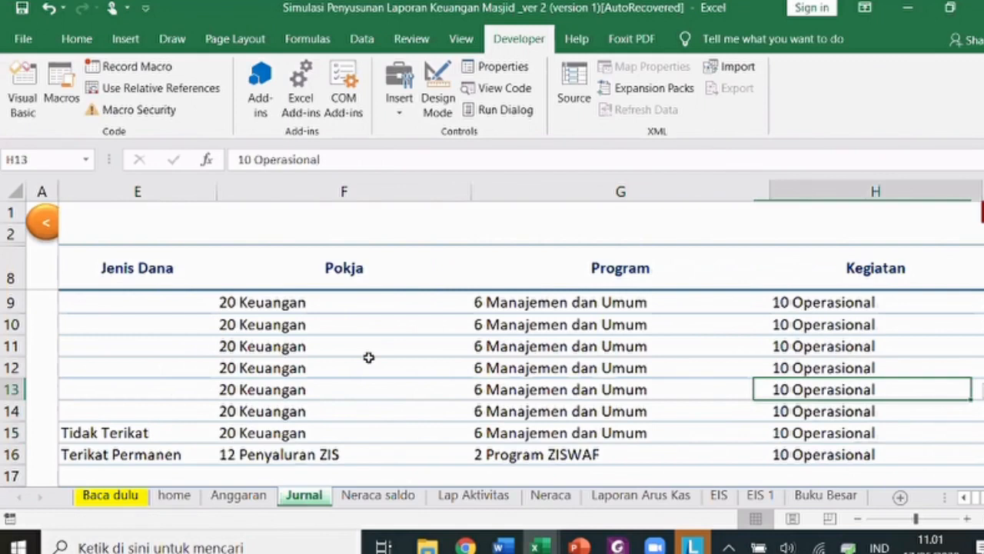
- Set row 13's account to 121201 Masjid and enter a 450000 debit
{"action": "key", "text": "Right"}
{"action": "key", "text": "Right"}
{"action": "key", "text": "Right"}
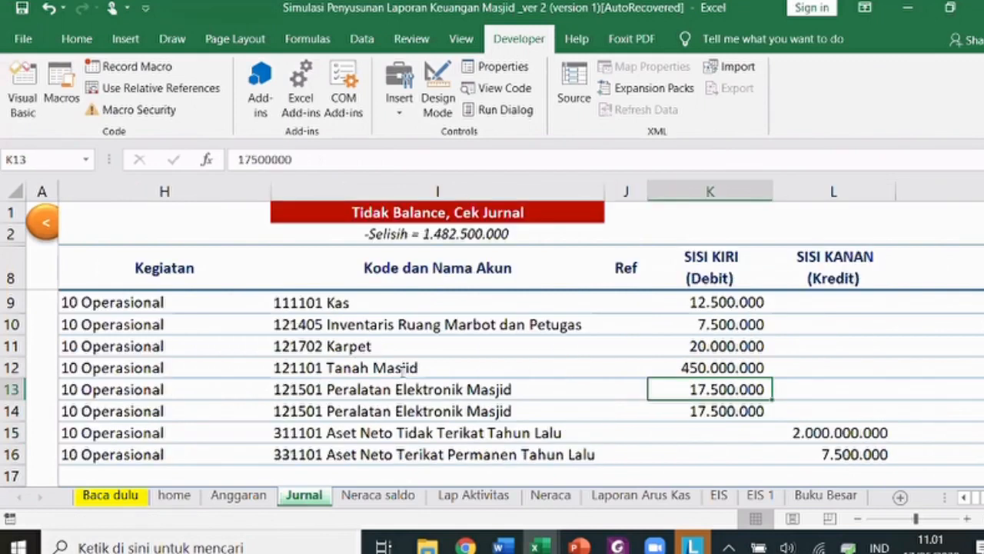
{"action": "key", "text": "Left"}
{"action": "key", "text": "Left"}
{"action": "type", "text": "masjid"}
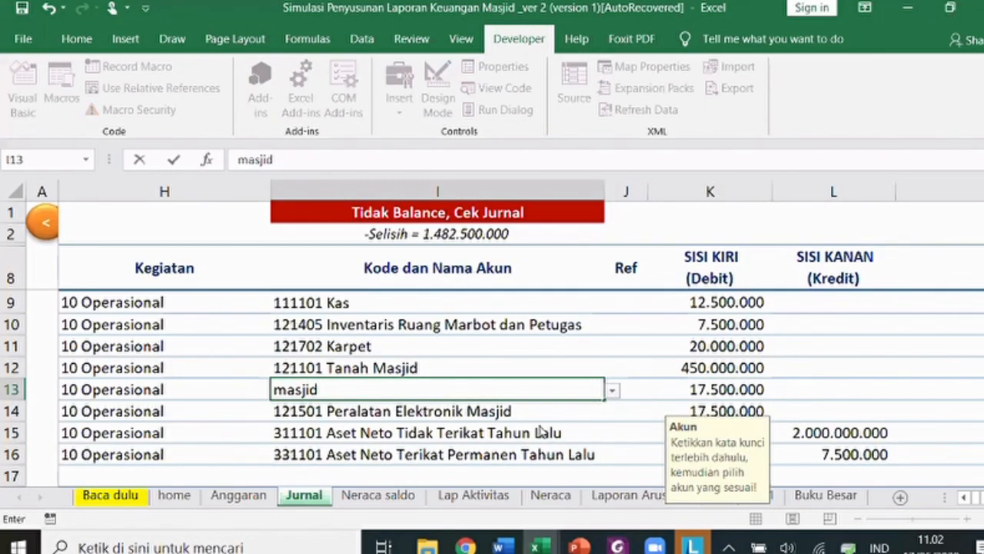
{"action": "left_click", "coordinate": [670, 388]}
{"action": "type", "text": "45"}
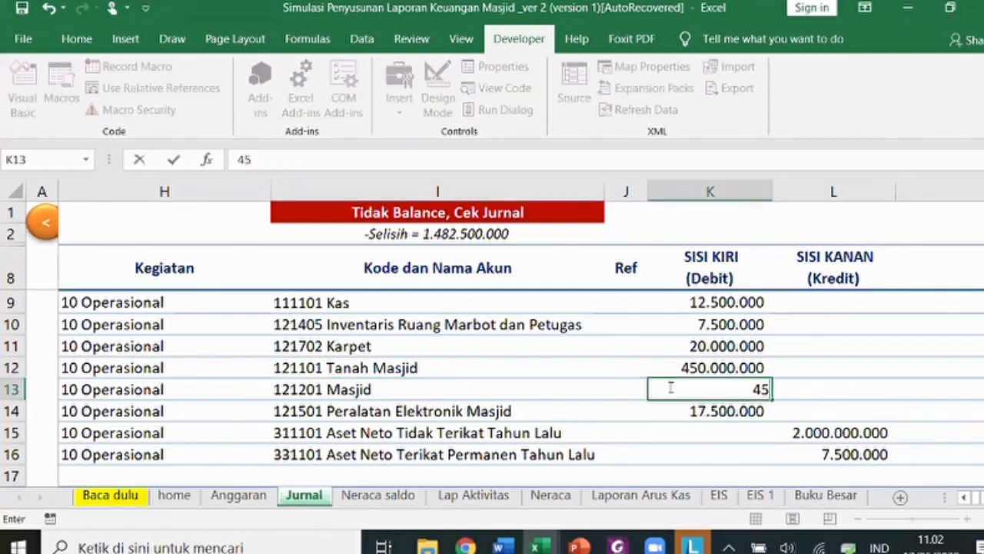
{"action": "type", "text": "0000"}
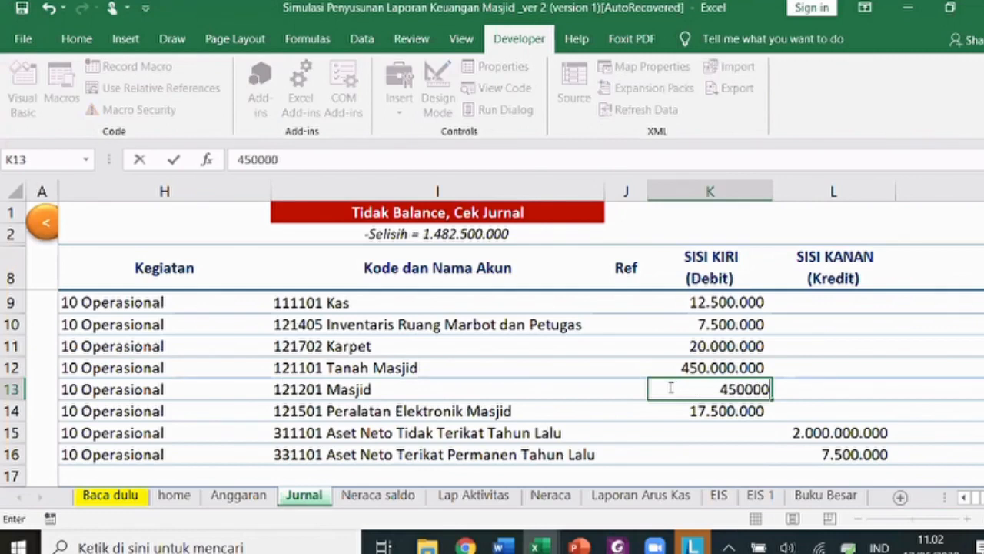
{"action": "key", "text": "Right"}
{"action": "key", "text": "Up"}
{"action": "key", "text": "Left"}
{"action": "key", "text": "Left"}
{"action": "key", "text": "Down"}
{"action": "key", "text": "Right"}
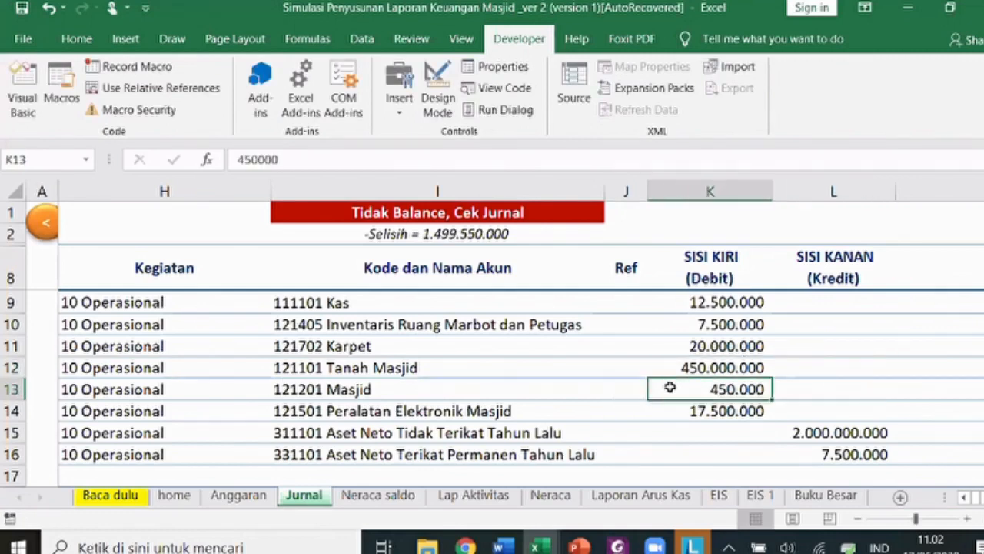
- Change row 13's debit to 1.500.000.000 so the Jurnal status reads Balance
{"action": "double_click", "coordinate": [670, 388]}
{"action": "type", "text": "1.500."}
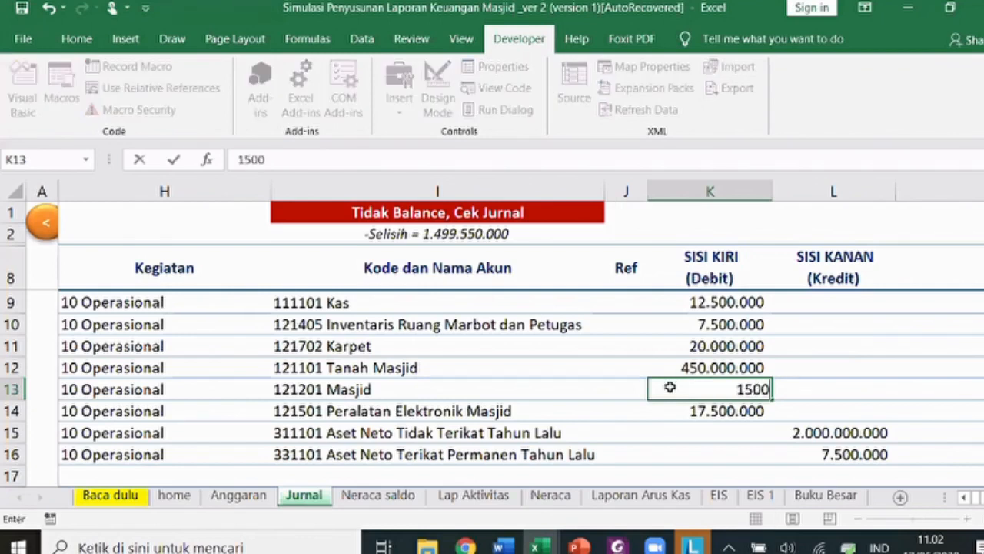
{"action": "type", "text": "000.000"}
{"action": "key", "text": "Return"}
{"action": "key", "text": "Return"}
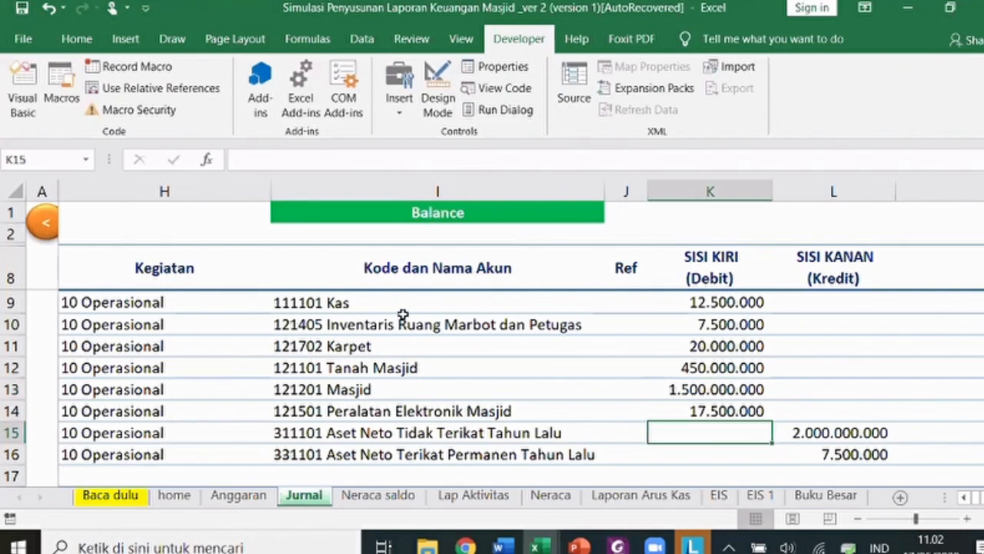
{"action": "left_click", "coordinate": [398, 217]}
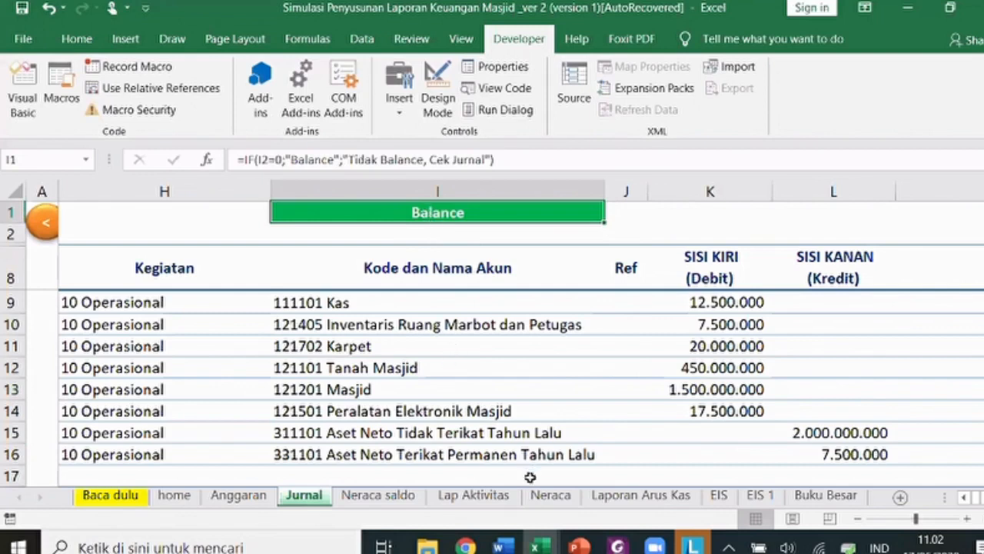
- Go to the Neraca sheet and inspect the formulas of both 2020 year headers
{"action": "left_click", "coordinate": [548, 496]}
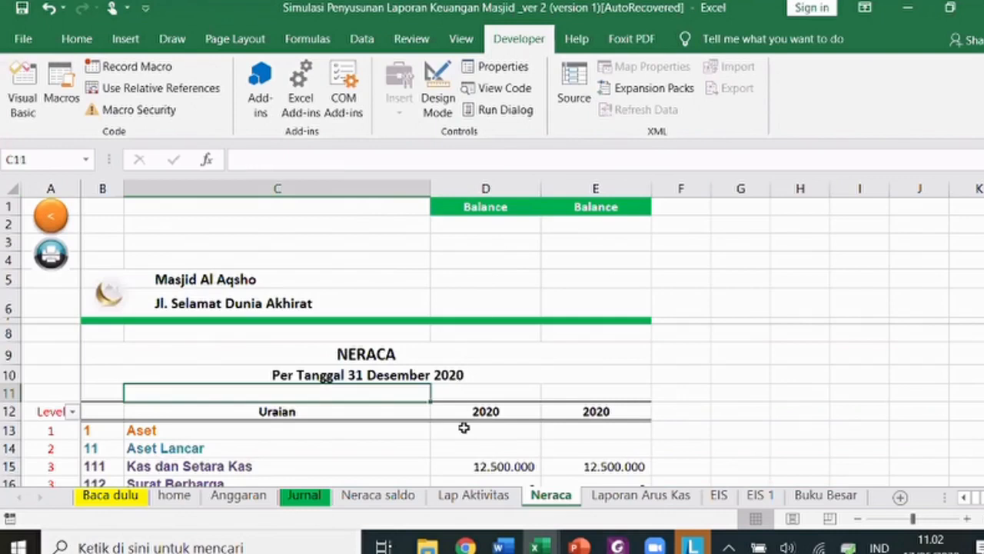
{"action": "scroll", "coordinate": [456, 429], "scroll_direction": "down", "scroll_amount": 1}
{"action": "scroll", "coordinate": [456, 429], "scroll_direction": "down", "scroll_amount": 1}
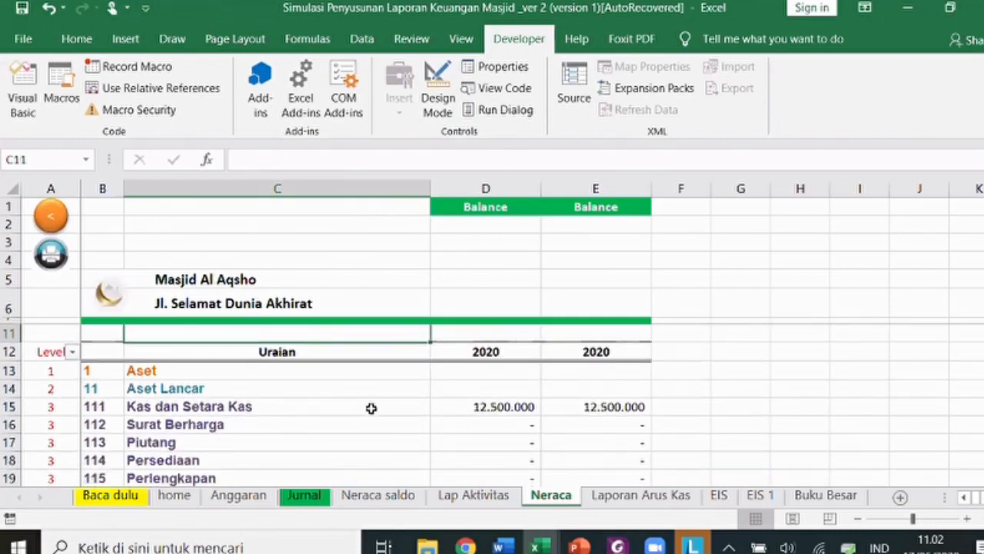
{"action": "left_click", "coordinate": [489, 351]}
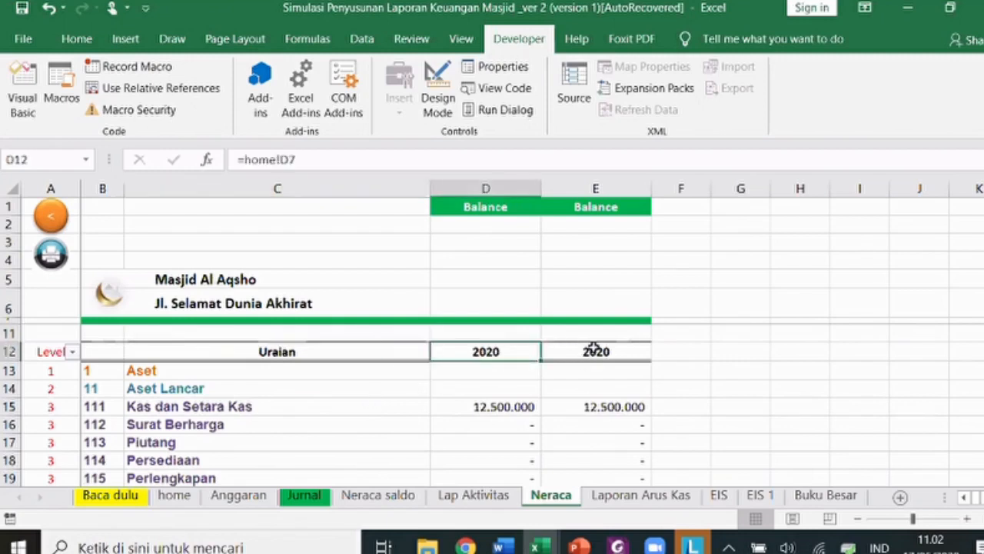
{"action": "left_click", "coordinate": [595, 350]}
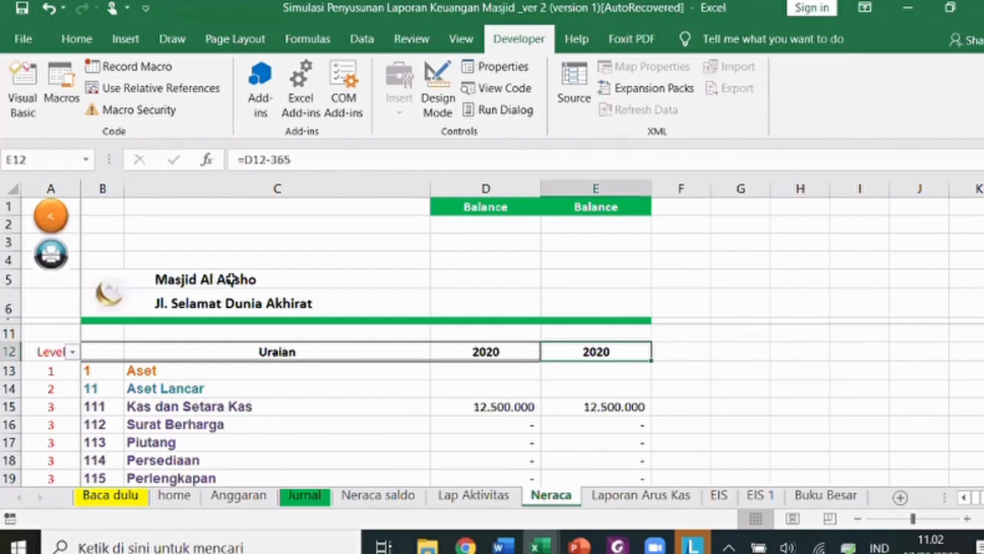
- Check the year-end date on the home sheet, then try editing Neraca's protected year header
{"action": "left_click", "coordinate": [174, 495]}
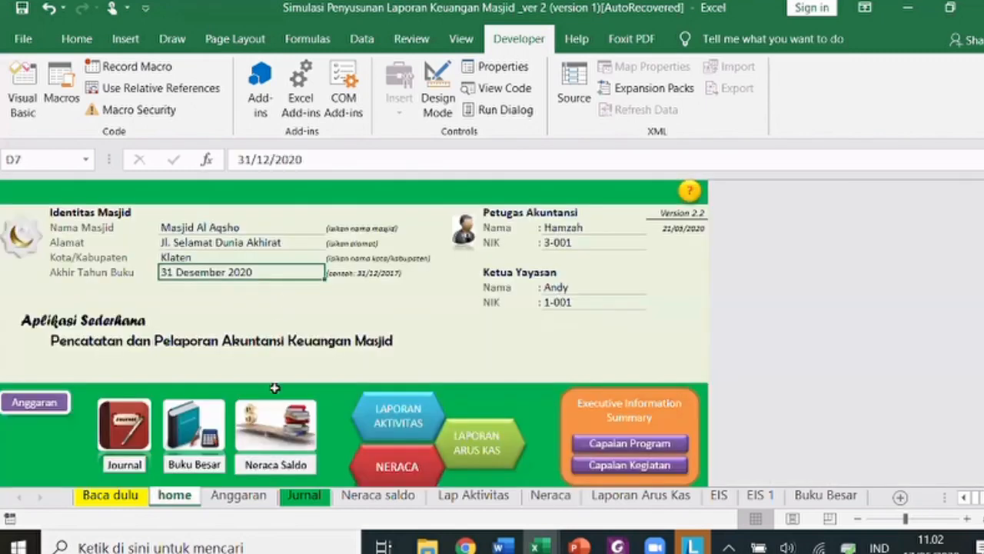
{"action": "left_click", "coordinate": [550, 495]}
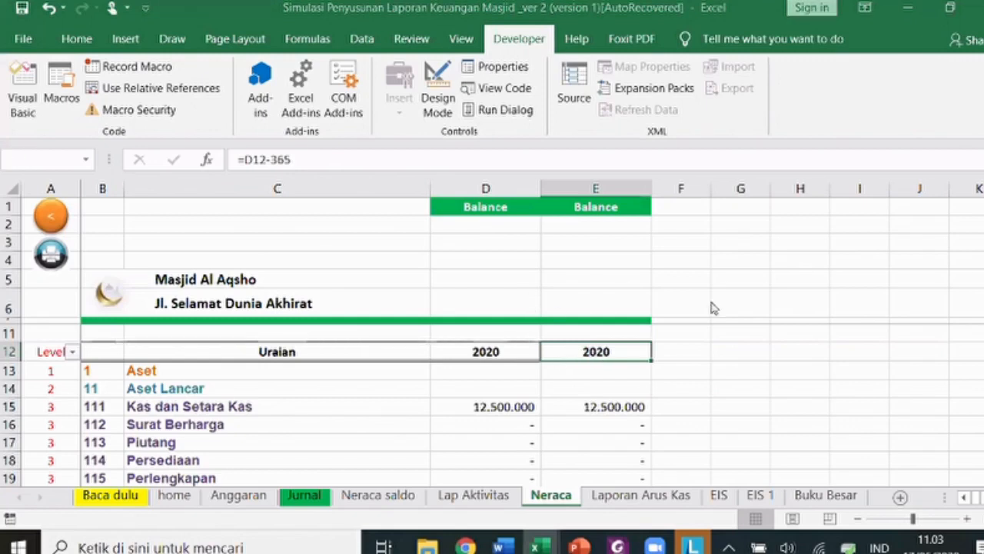
{"action": "left_click", "coordinate": [809, 247]}
{"action": "left_click", "coordinate": [486, 353]}
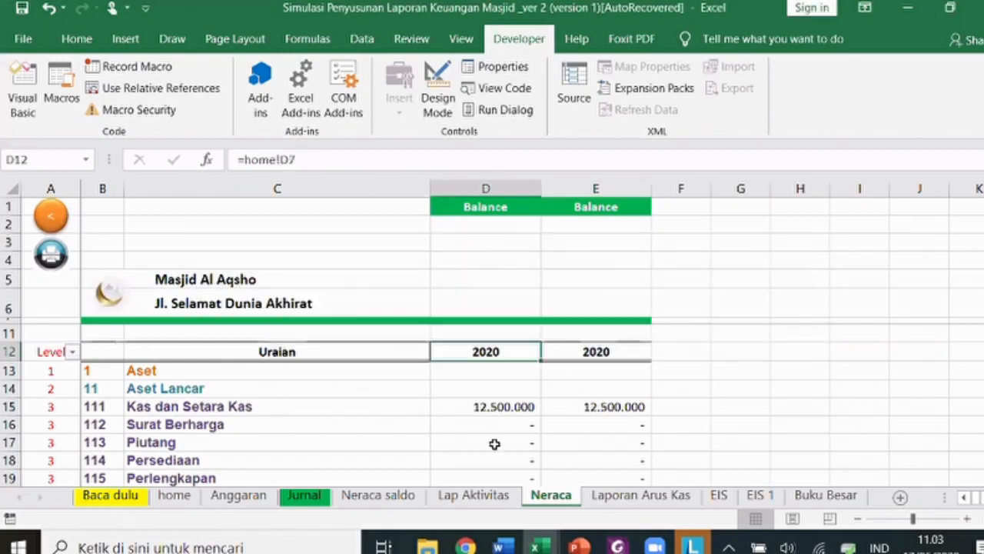
- Unprotect the Neraca sheet by entering its sheet password
{"action": "right_click", "coordinate": [551, 496]}
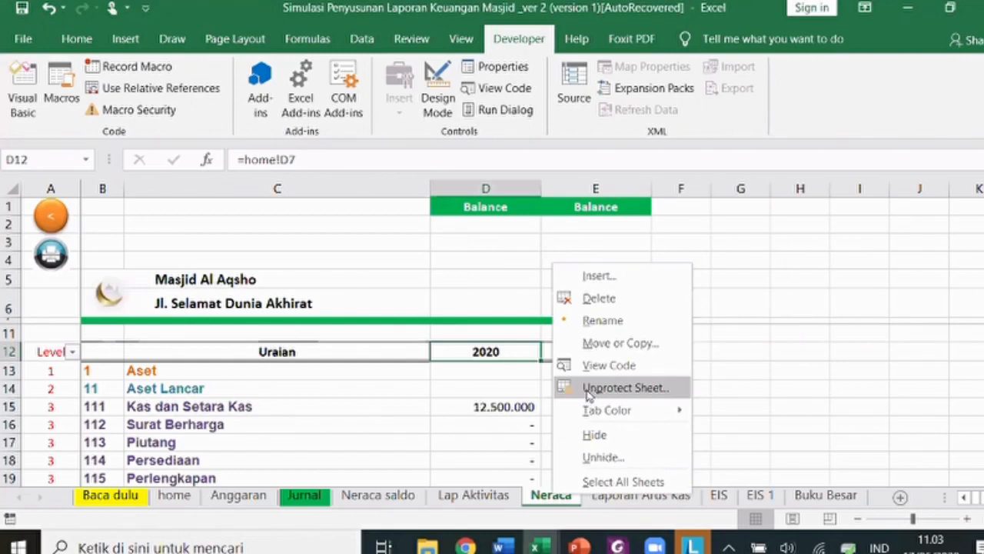
{"action": "right_click", "coordinate": [543, 499]}
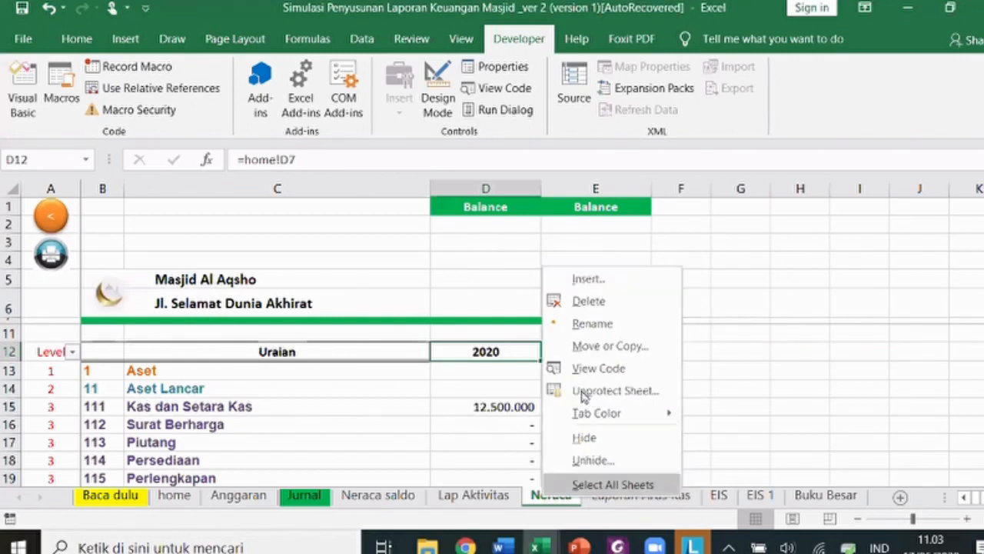
{"action": "left_click", "coordinate": [582, 390]}
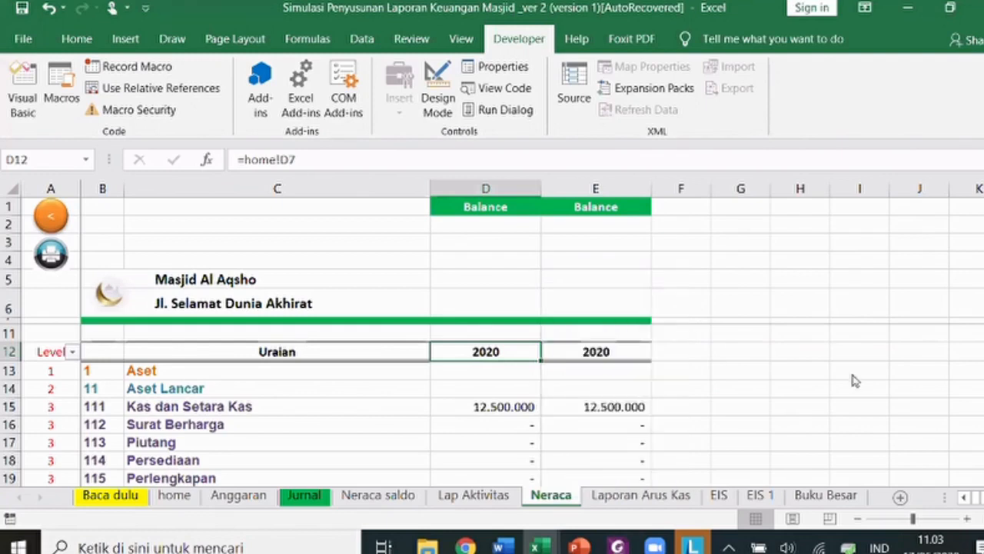
{"action": "type", "text": "1234"}
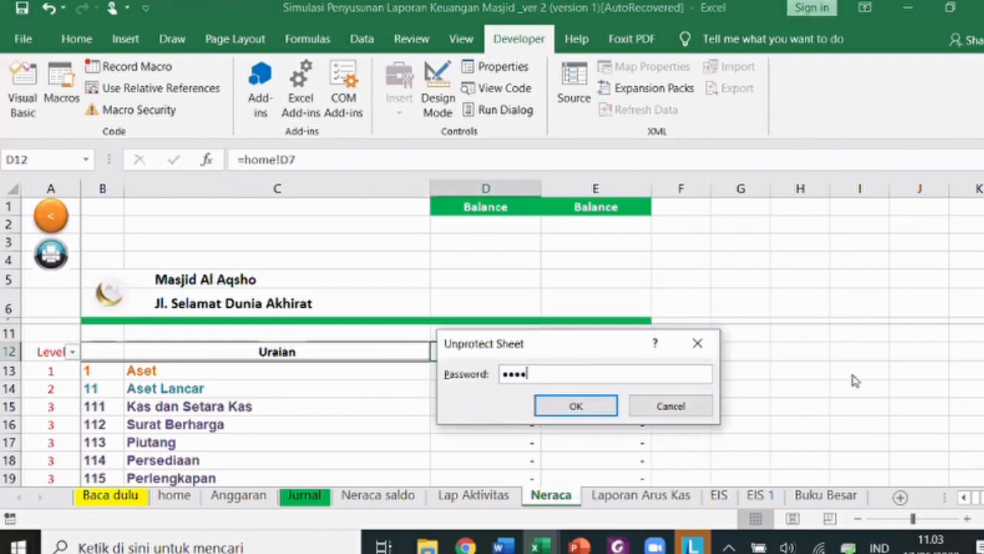
{"action": "key", "text": "Return"}
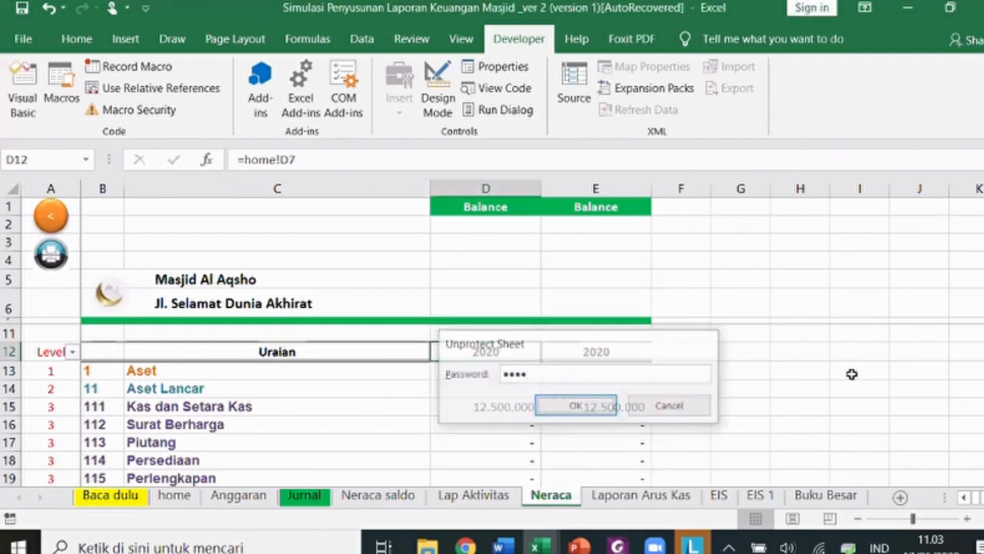
- Change the second year header's 365 offset to 366 so it shows 2019
{"action": "left_click", "coordinate": [598, 352]}
{"action": "double_click", "coordinate": [607, 352]}
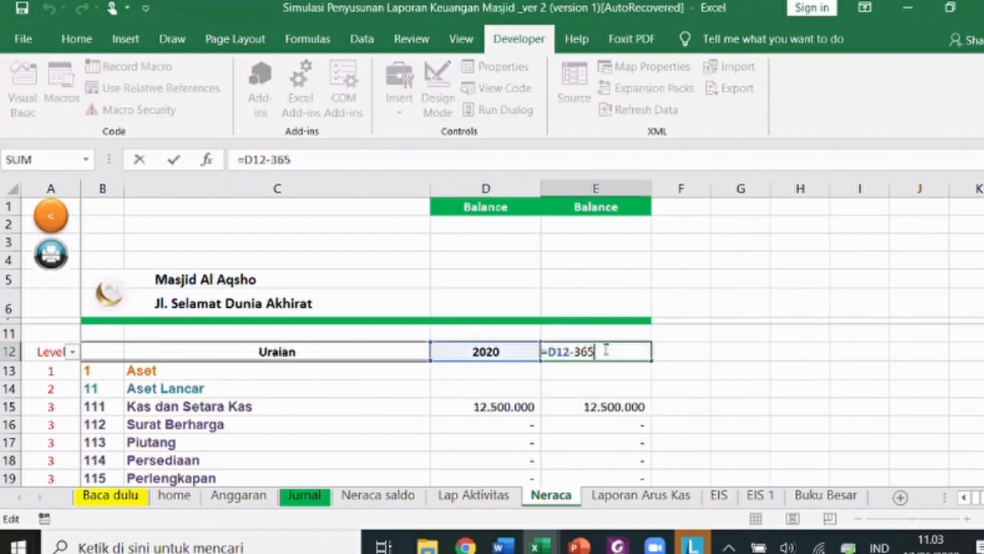
{"action": "key", "text": "BackSpace"}
{"action": "type", "text": "6"}
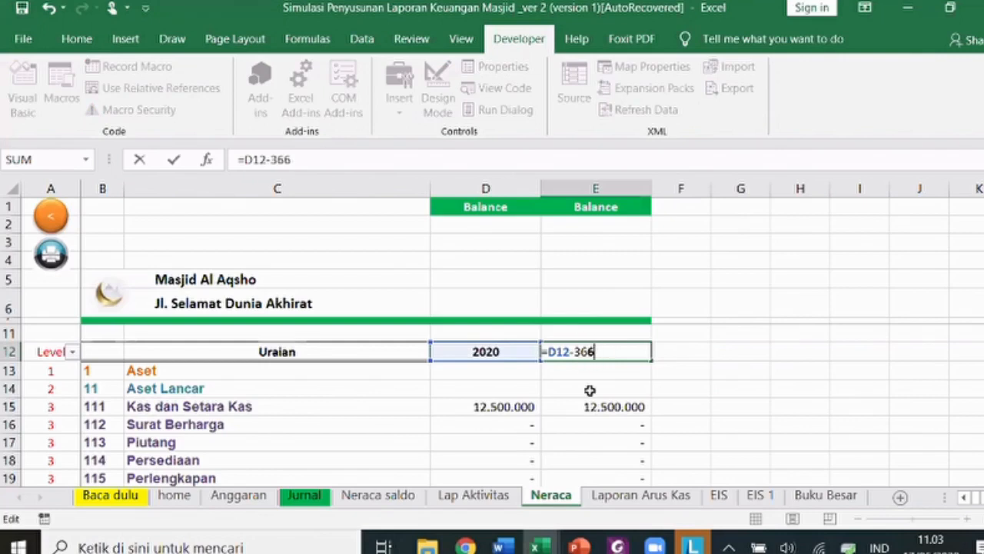
{"action": "key", "text": "Return"}
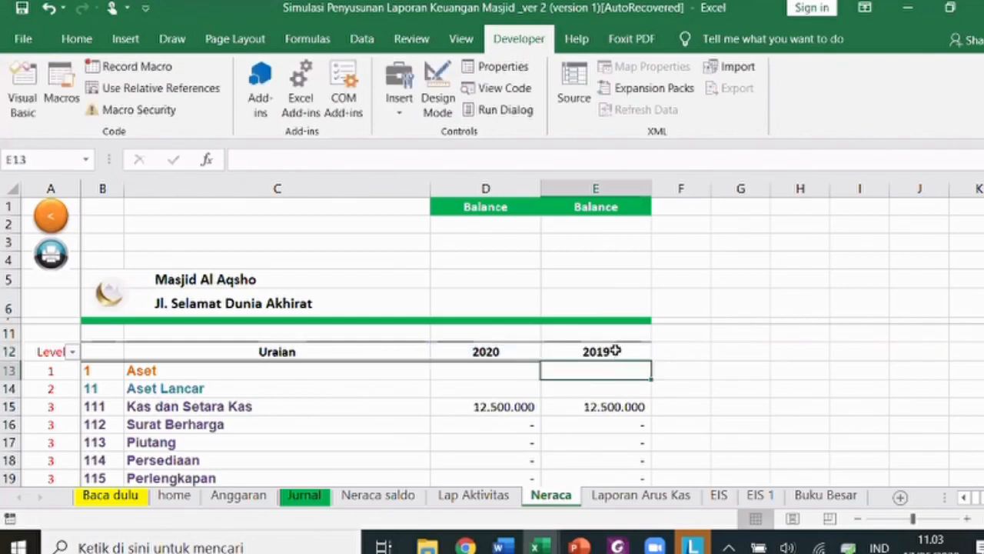
- Re-protect the Neraca sheet with the same password, confirming it twice
{"action": "right_click", "coordinate": [555, 496]}
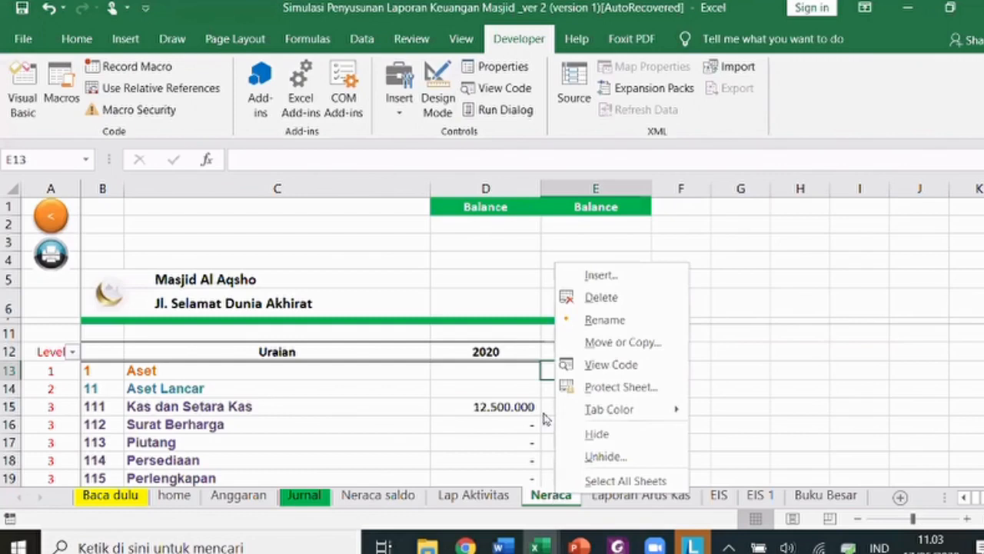
{"action": "left_click", "coordinate": [620, 386]}
{"action": "type", "text": "1234"}
{"action": "key", "text": "Return"}
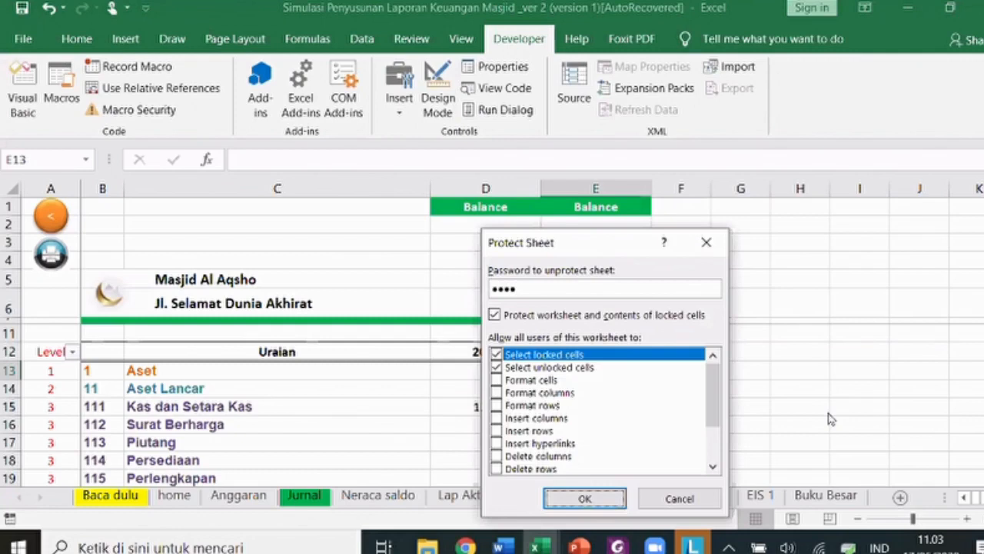
{"action": "type", "text": "1234"}
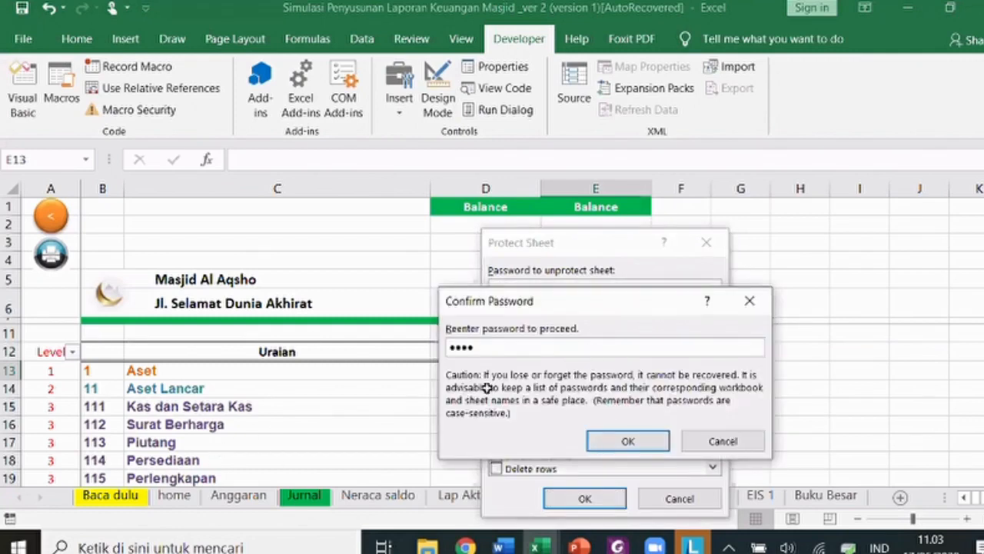
{"action": "key", "text": "Return"}
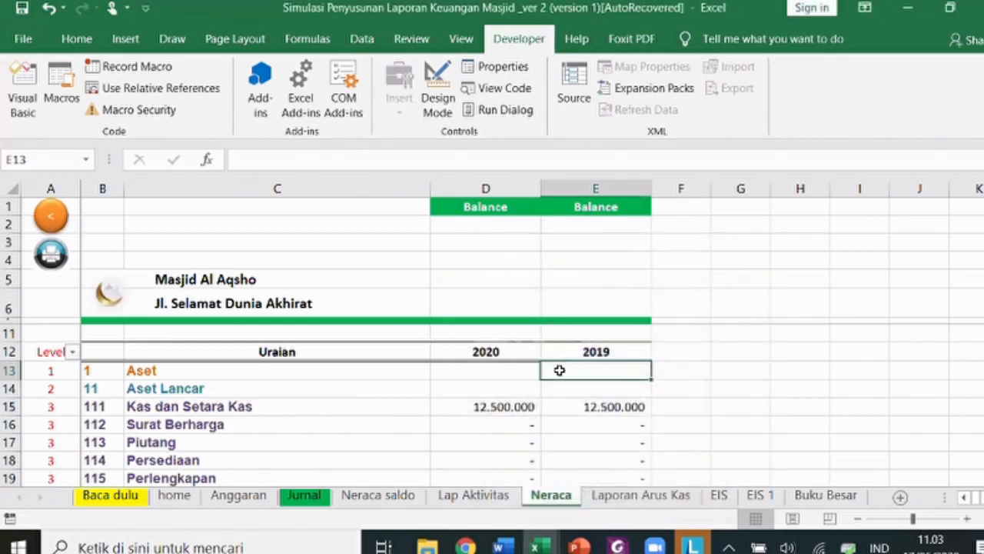
- Inspect the formulas behind the 2020 and 2019 year headings
{"action": "left_click", "coordinate": [524, 355]}
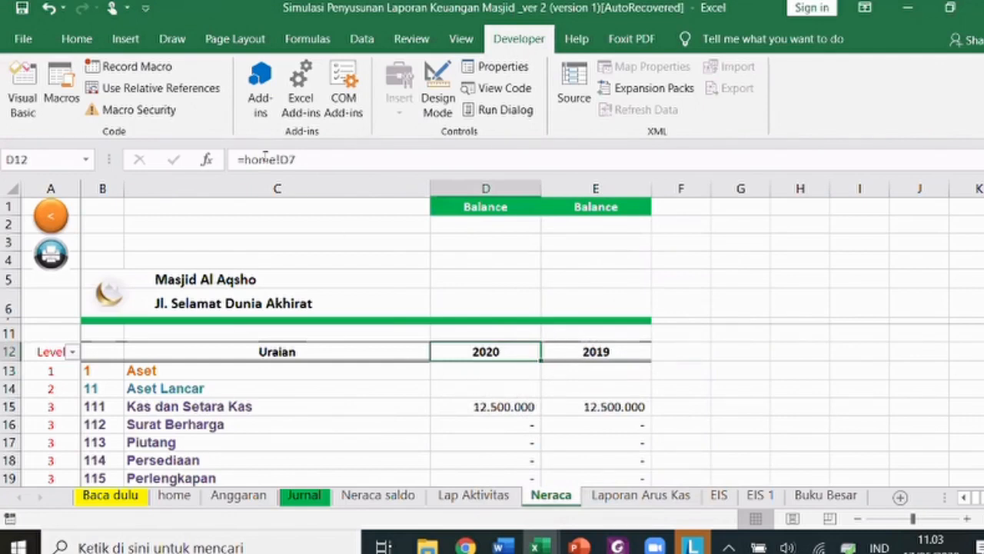
{"action": "key", "text": "Right"}
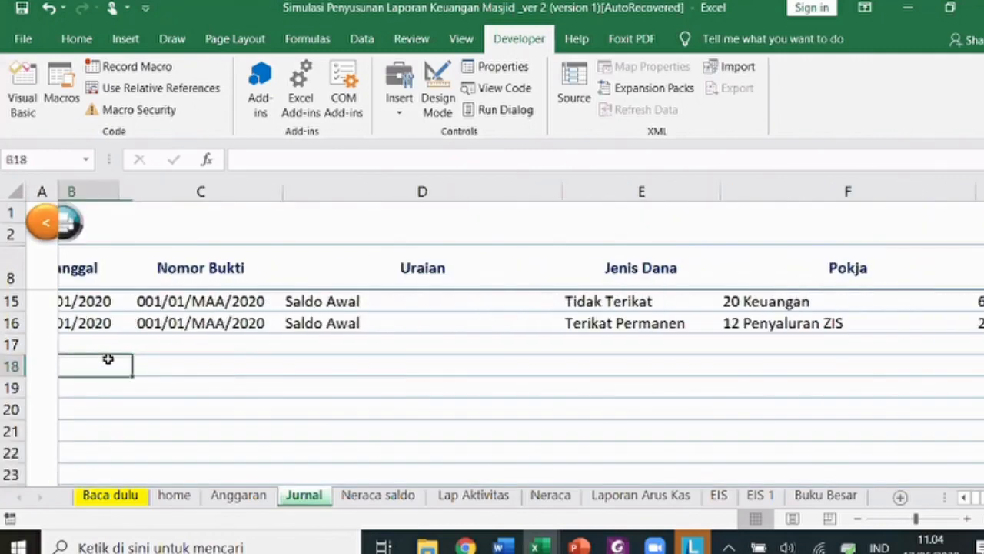
{"action": "key", "text": "Left"}
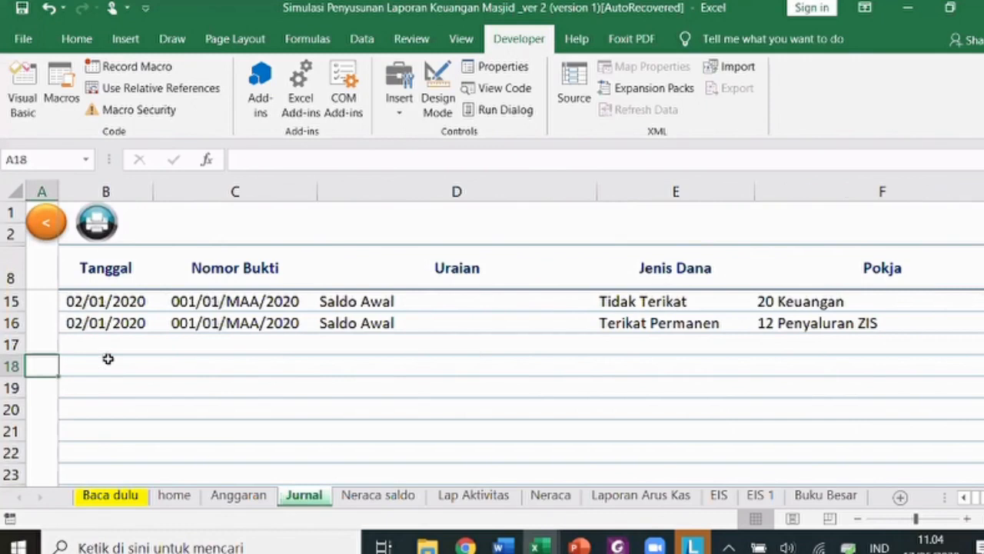
- Select the Tanggal cell in Jurnal row 18 and check the PDF's transaction data
{"action": "left_click", "coordinate": [107, 359]}
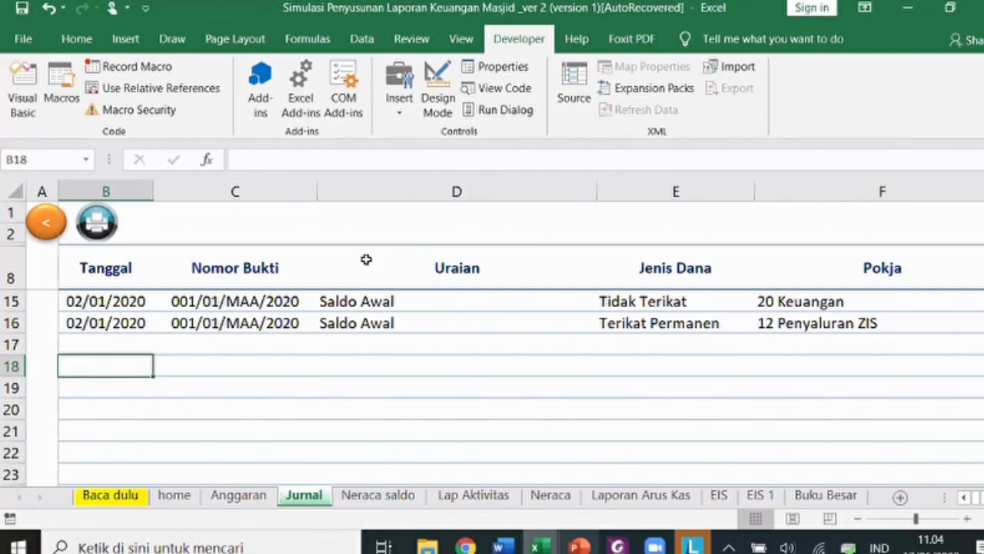
{"action": "key", "text": "alt+Tab"}
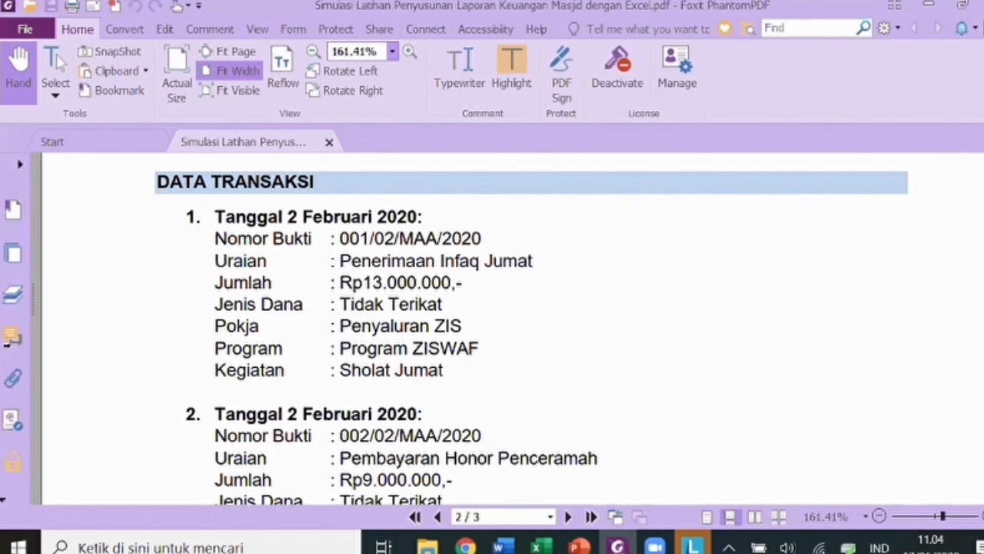
{"action": "key", "text": "alt+Tab"}
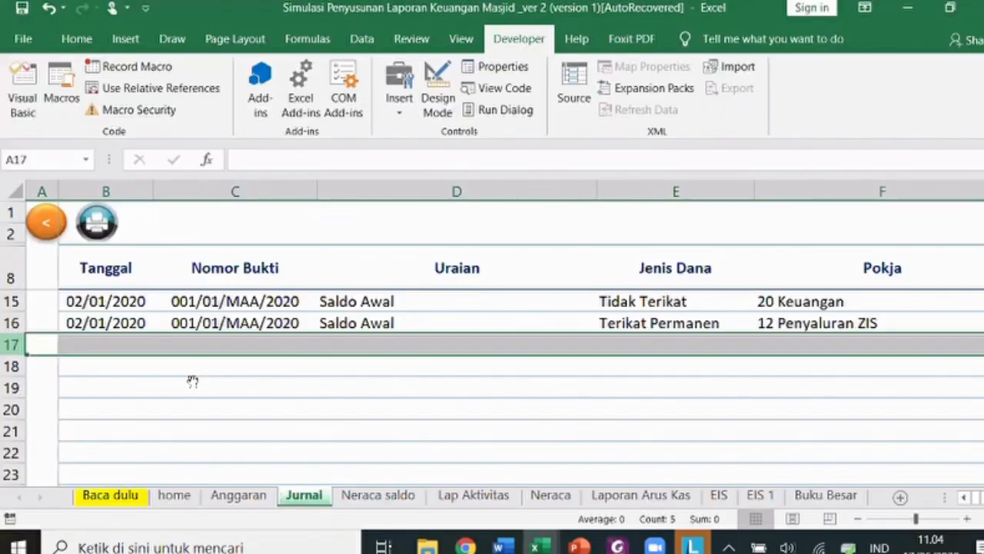
- After rechecking the transaction PDF, enter the date 2/2/20 in B18
{"action": "key", "text": "alt+Tab"}
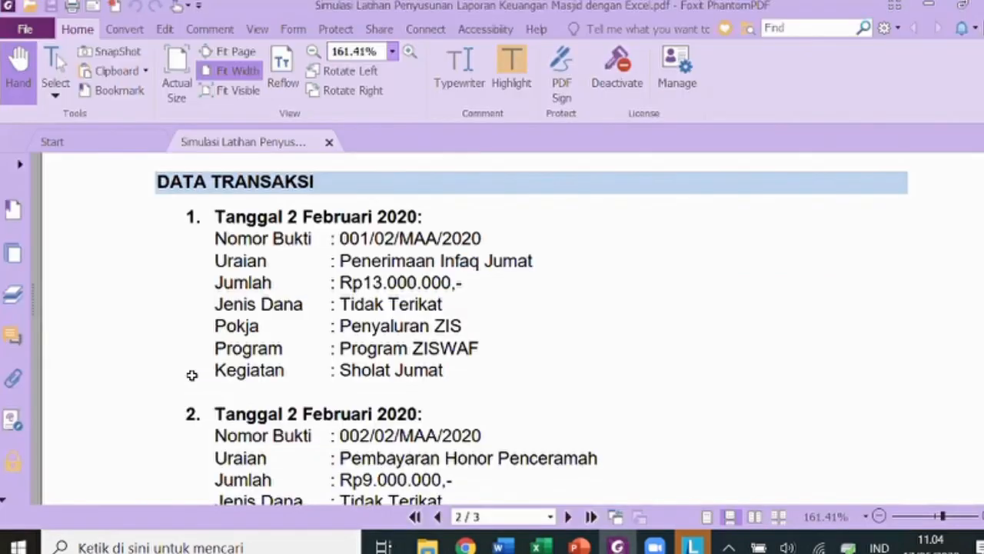
{"action": "key", "text": "alt+Tab"}
{"action": "type", "text": "2/2/20"}
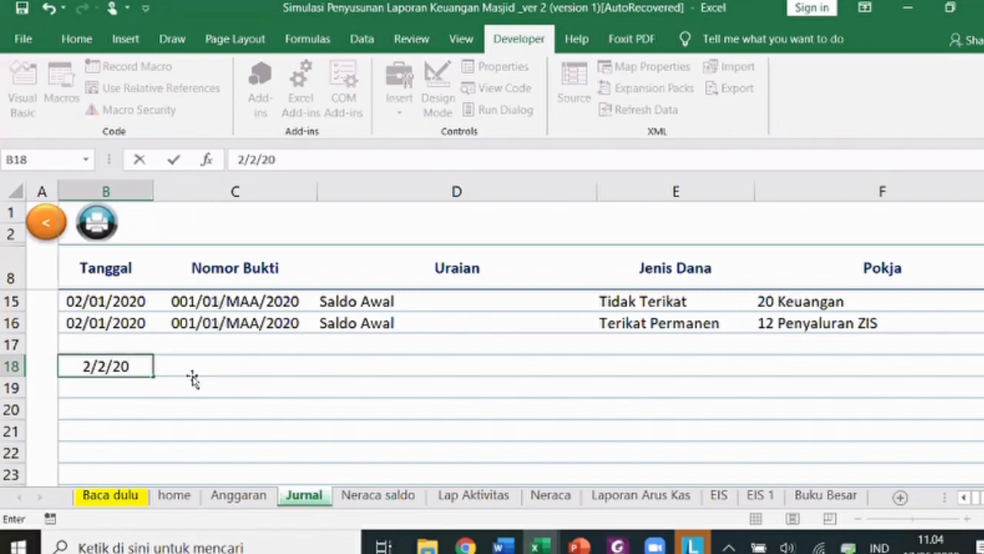
{"action": "key", "text": "Tab"}
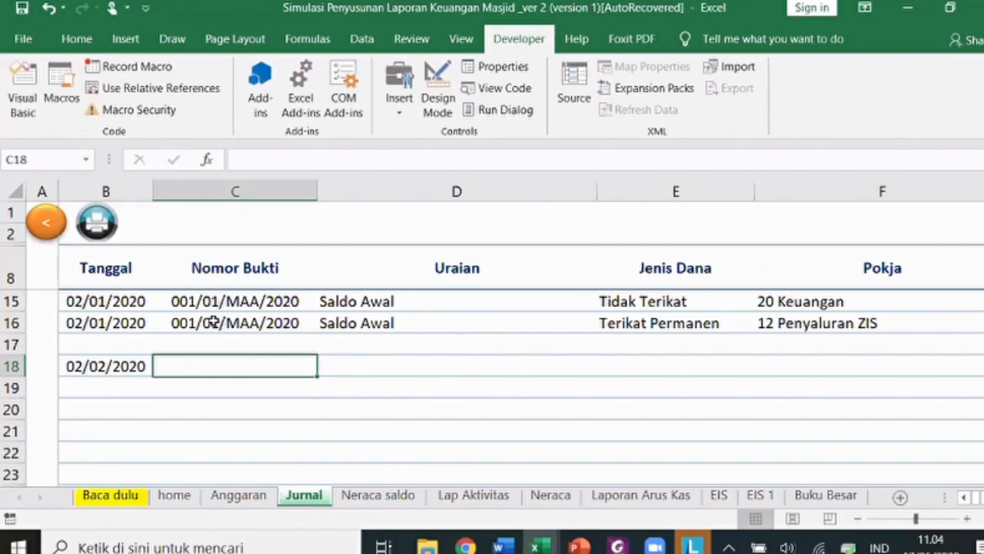
- Set row 18's voucher number to 001/02/MAA/2020
{"action": "type", "text": "001/01/MAA/2020"}
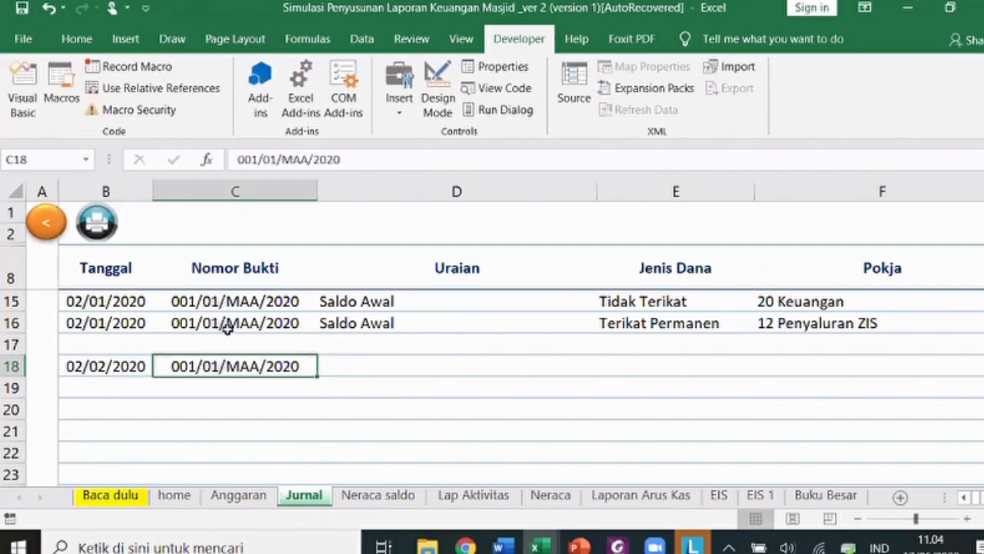
{"action": "double_click", "coordinate": [210, 366]}
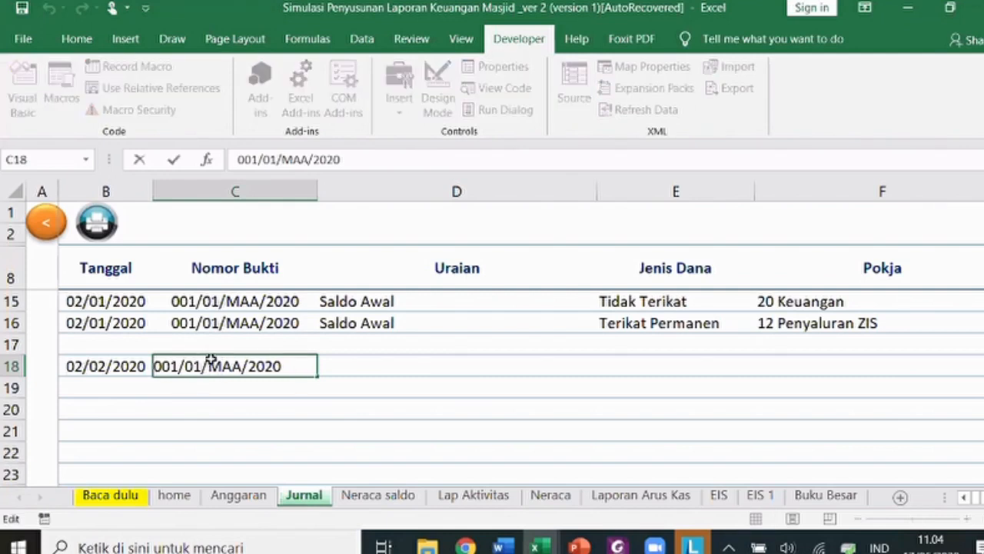
{"action": "key", "text": "BackSpace"}
{"action": "type", "text": "2"}
{"action": "key", "text": "Tab"}
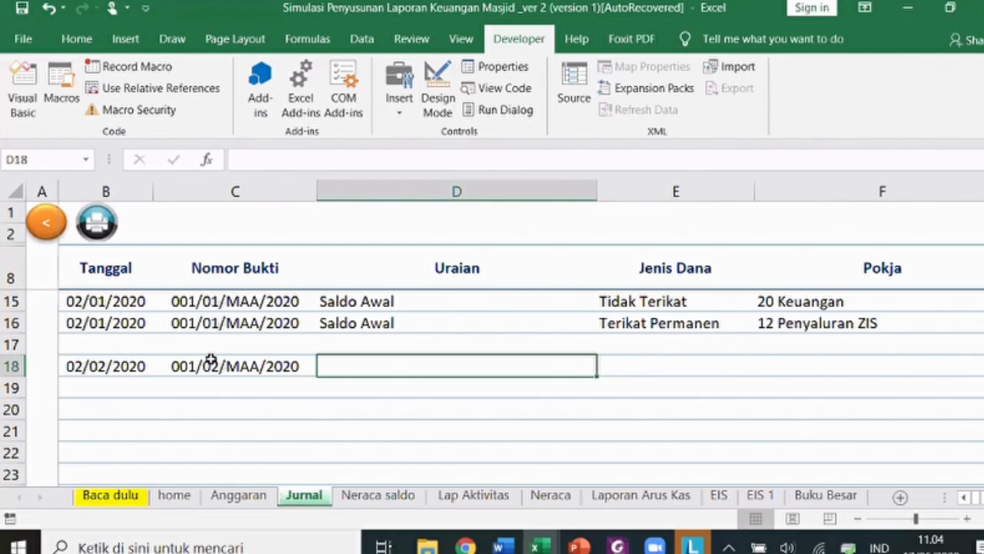
- Enter 'Penerimaan infaq Jumat' as row 18's Uraian
{"action": "type", "text": "Penerimaan infaq j"}
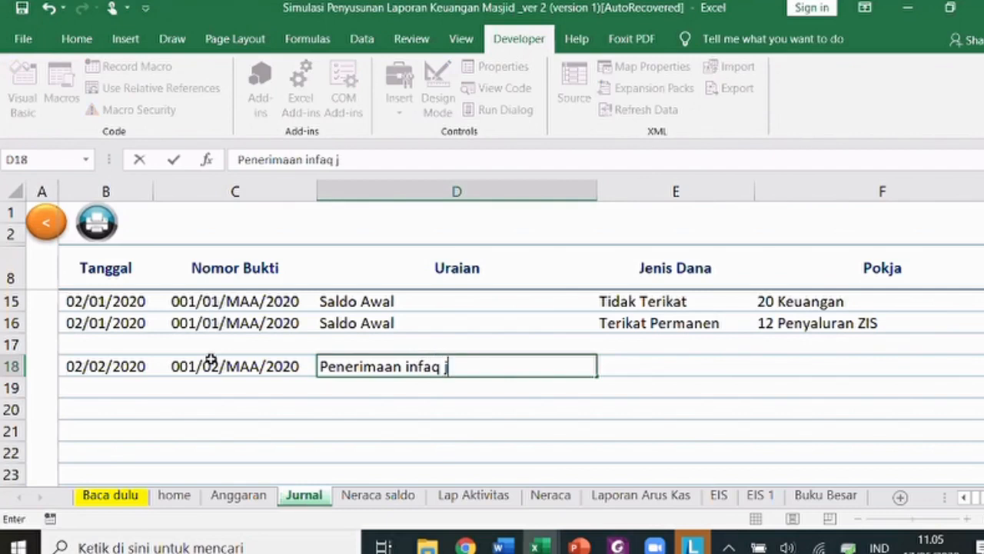
{"action": "key", "text": "BackSpace"}
{"action": "type", "text": "Jumat"}
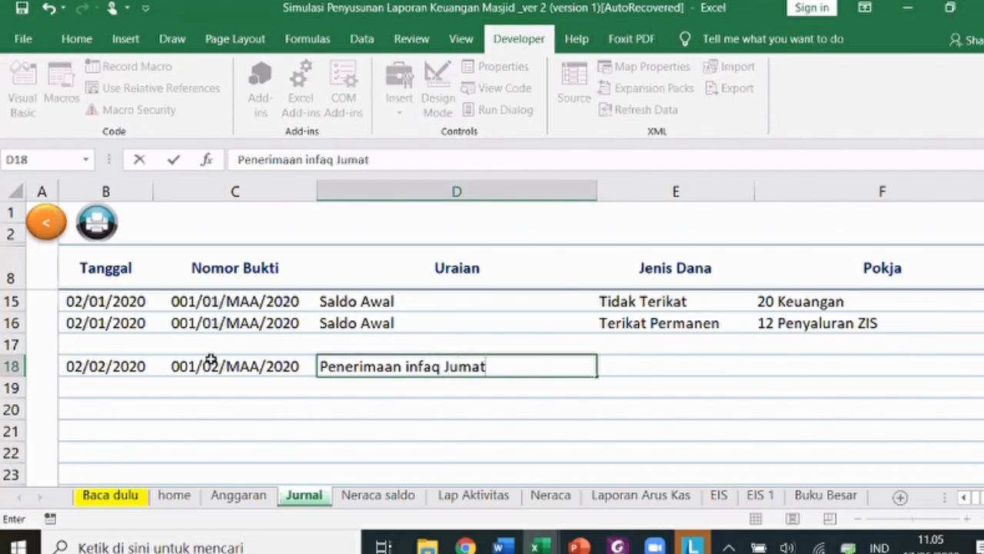
{"action": "key", "text": "Tab"}
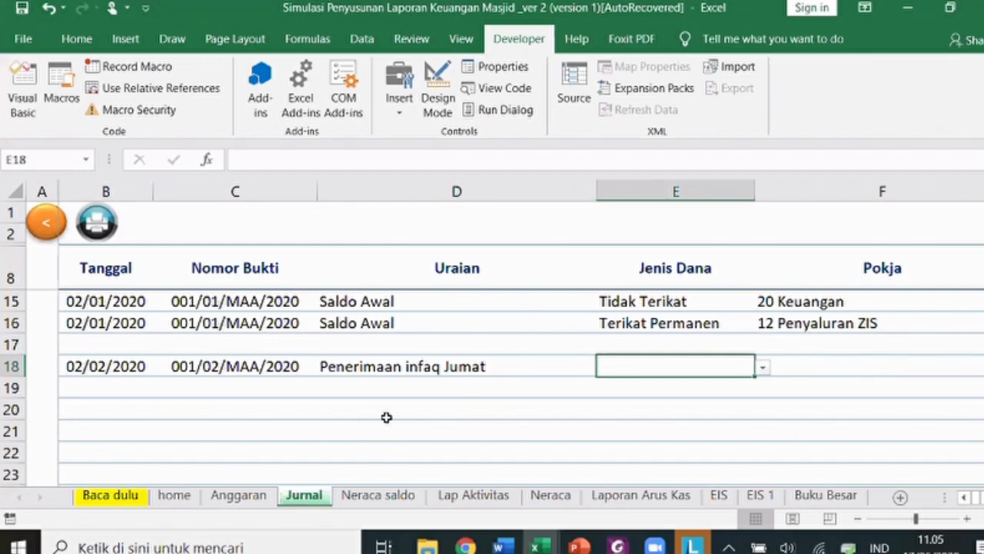
- Set row 18's fund type to Tidak Terikat
{"action": "left_click", "coordinate": [762, 367]}
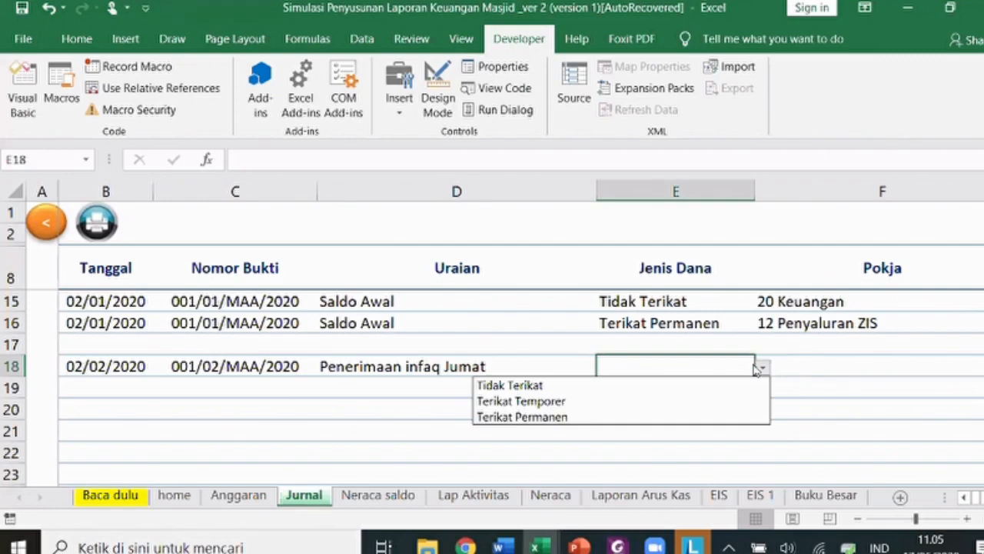
{"action": "left_click", "coordinate": [703, 386]}
{"action": "left_click", "coordinate": [817, 359]}
{"action": "key", "text": "Tab"}
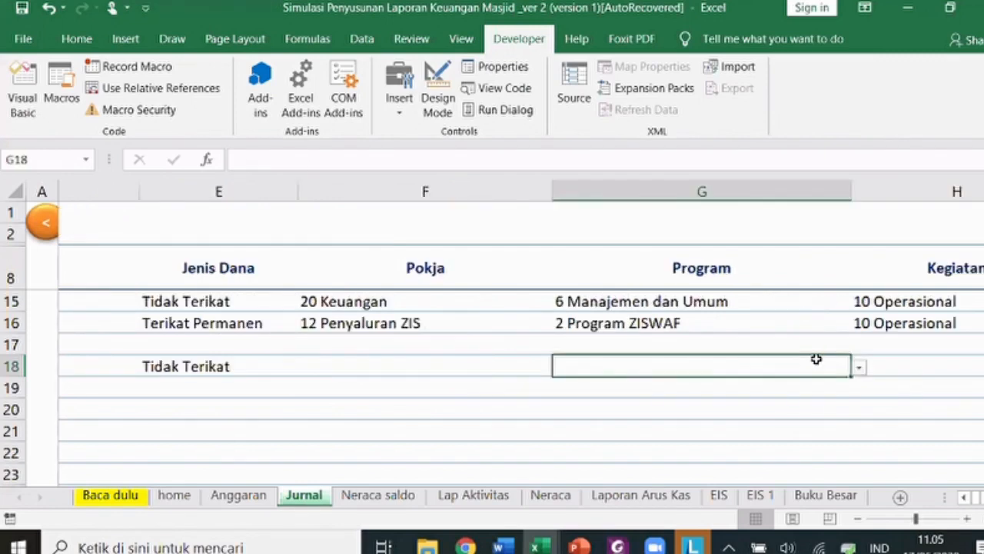
{"action": "key", "text": "shift+Tab"}
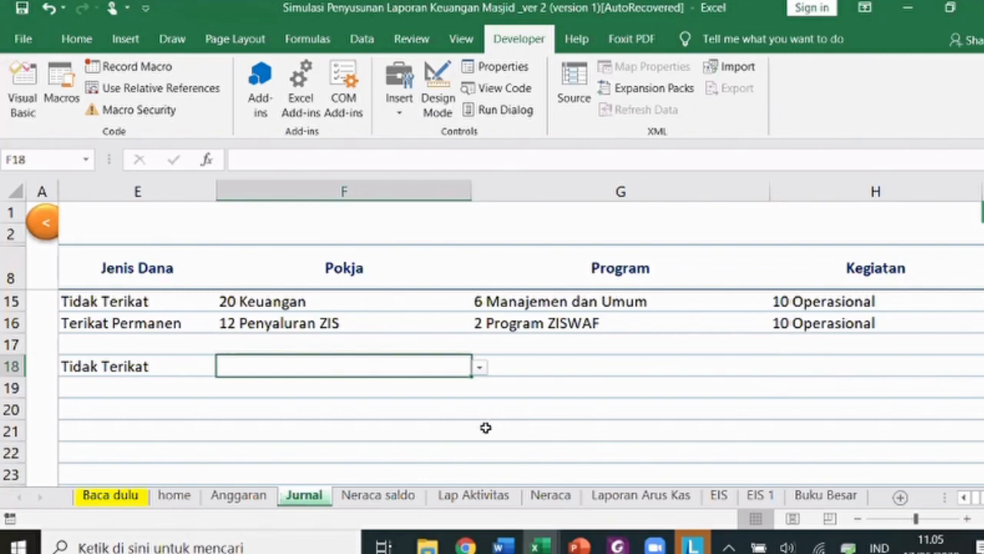
- Copy 12 Penyaluran ZIS and 2 Program ZISWAF from row 16 into row 18's Pokja and Program cells
{"action": "left_click", "coordinate": [479, 370]}
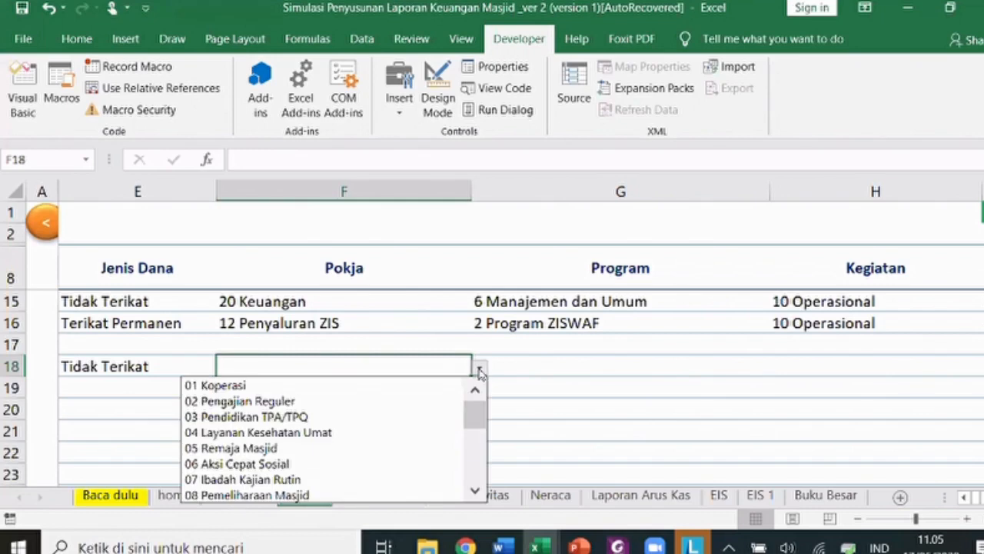
{"action": "left_click", "coordinate": [393, 323]}
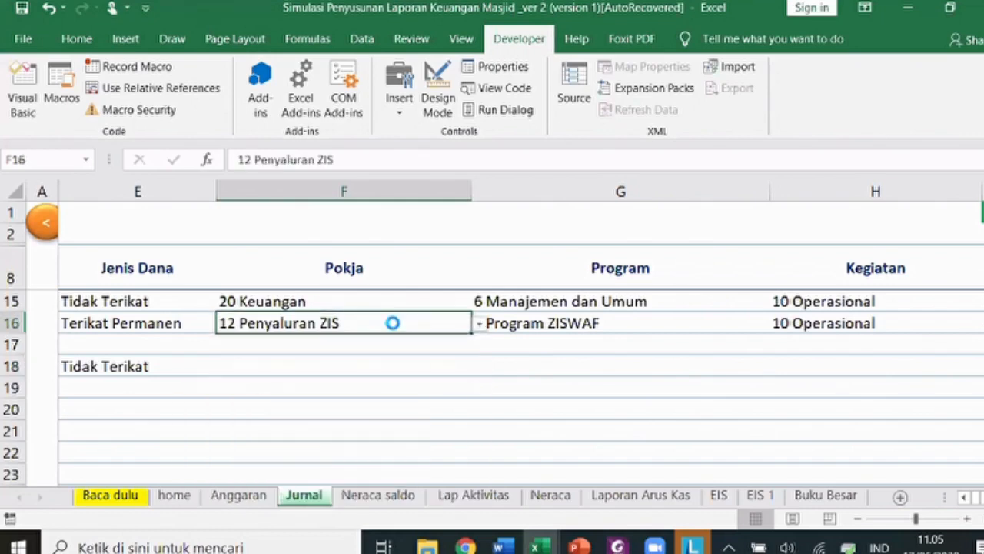
{"action": "key", "text": "ctrl+c"}
{"action": "key", "text": "Down"}
{"action": "key", "text": "Down"}
{"action": "key", "text": "Return"}
{"action": "key", "text": "Right"}
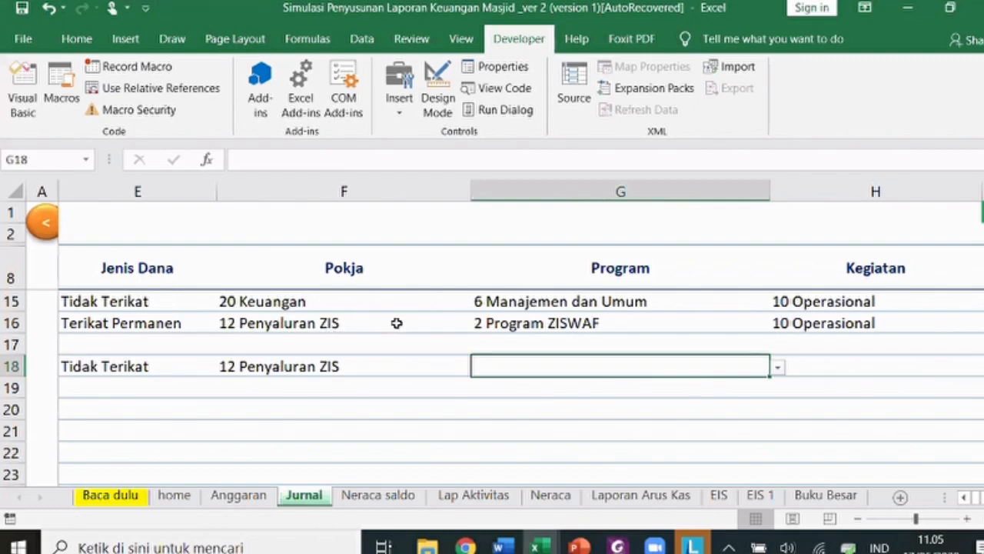
{"action": "key", "text": "Up"}
{"action": "key", "text": "Up"}
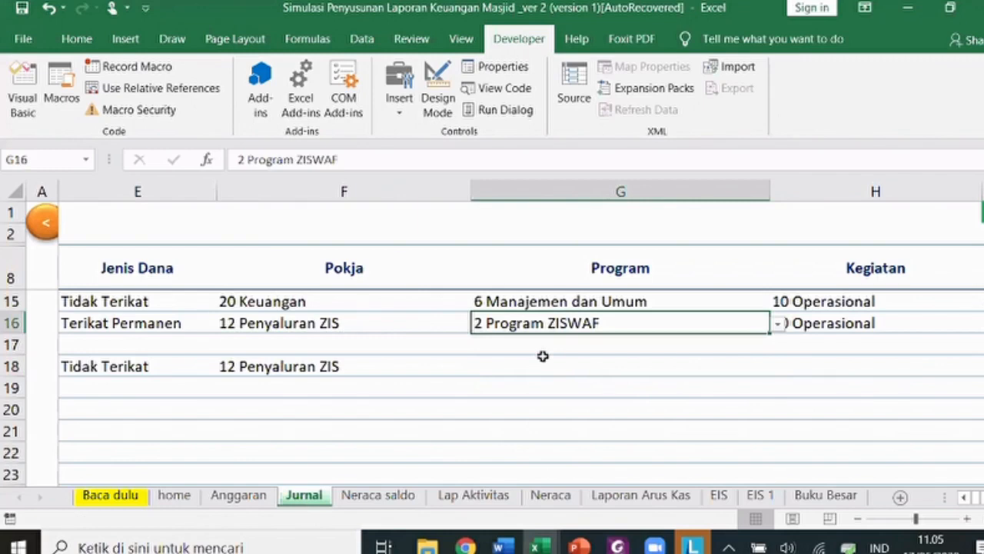
{"action": "key", "text": "ctrl+c"}
{"action": "key", "text": "Down"}
{"action": "key", "text": "Down"}
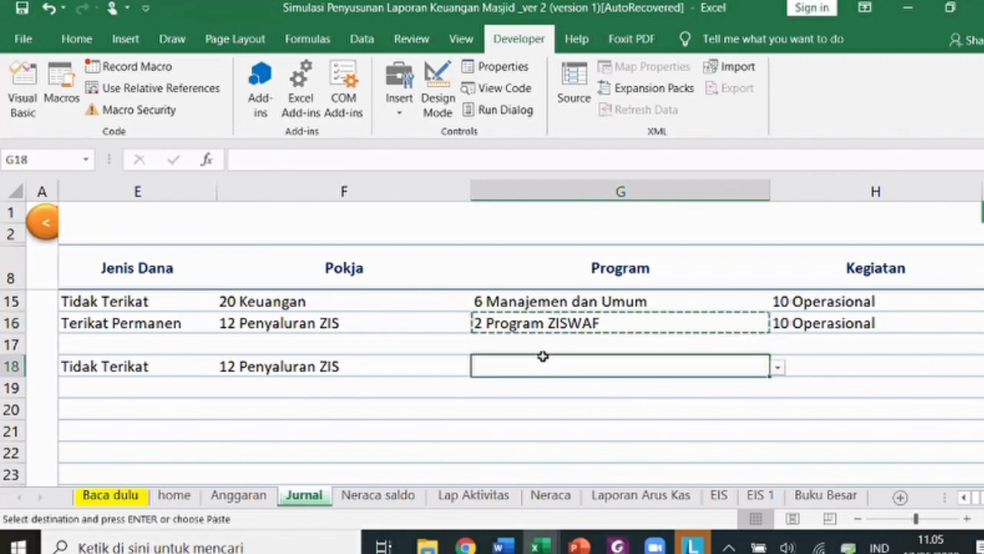
{"action": "key", "text": "Return"}
{"action": "key", "text": "Right"}
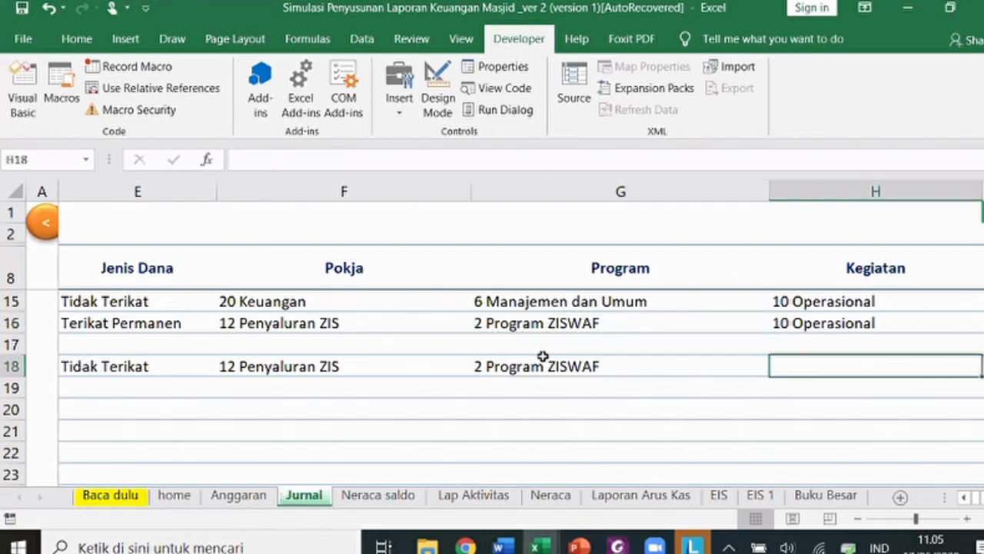
- Pick 28 Sholat Jumat from the Kegiatan dropdown in H18
{"action": "key", "text": "Right"}
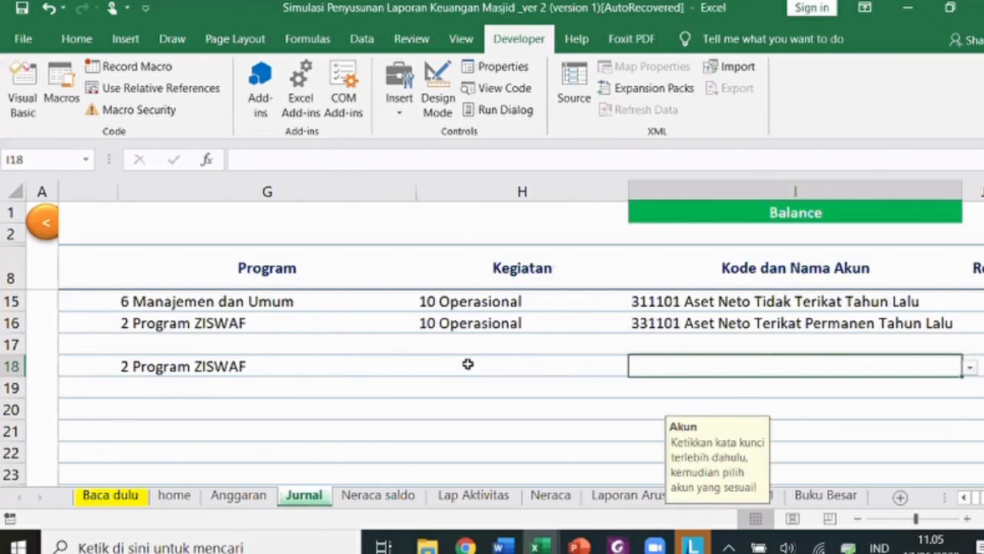
{"action": "key", "text": "Right"}
{"action": "key", "text": "Left"}
{"action": "key", "text": "Left"}
{"action": "left_click", "coordinate": [575, 371]}
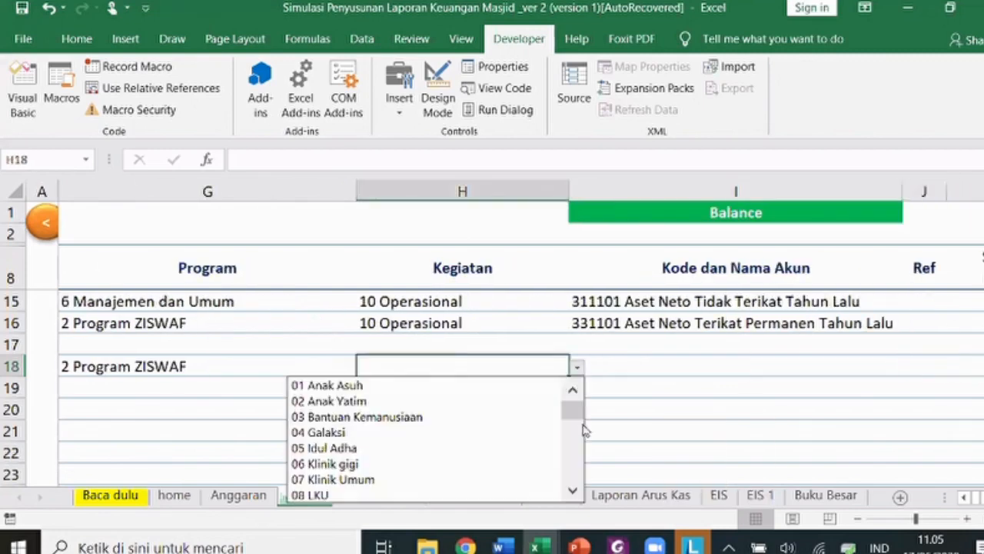
{"action": "left_click", "coordinate": [579, 469]}
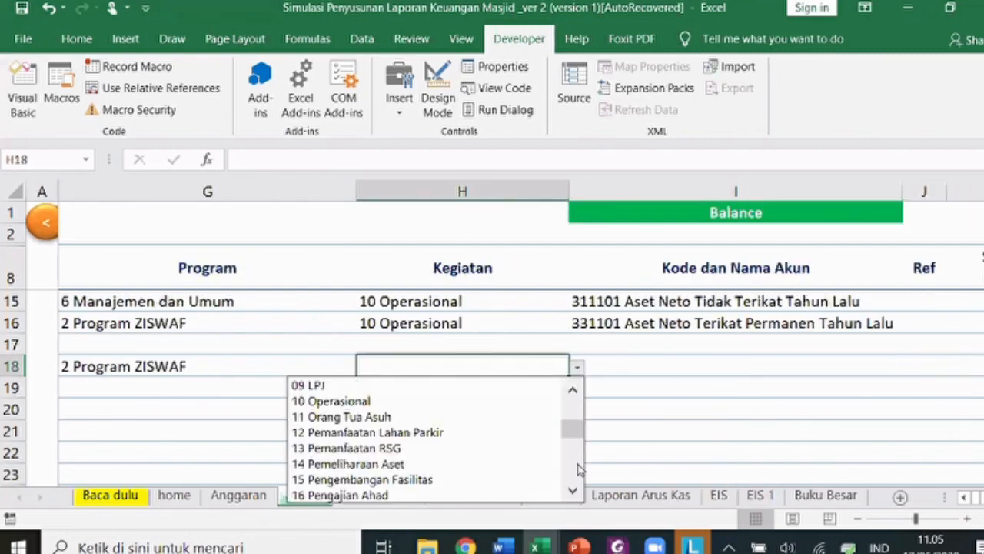
{"action": "left_click", "coordinate": [580, 469]}
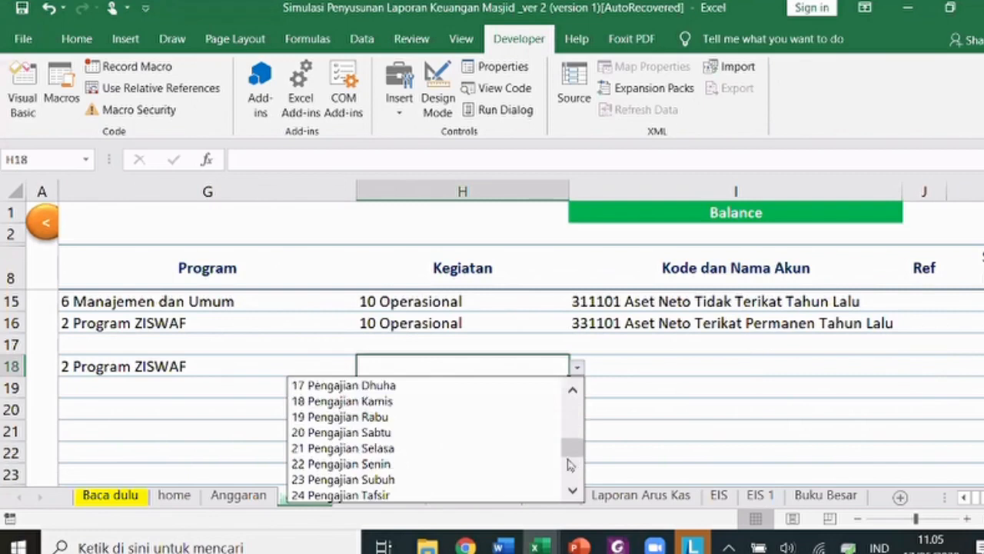
{"action": "left_click", "coordinate": [426, 381]}
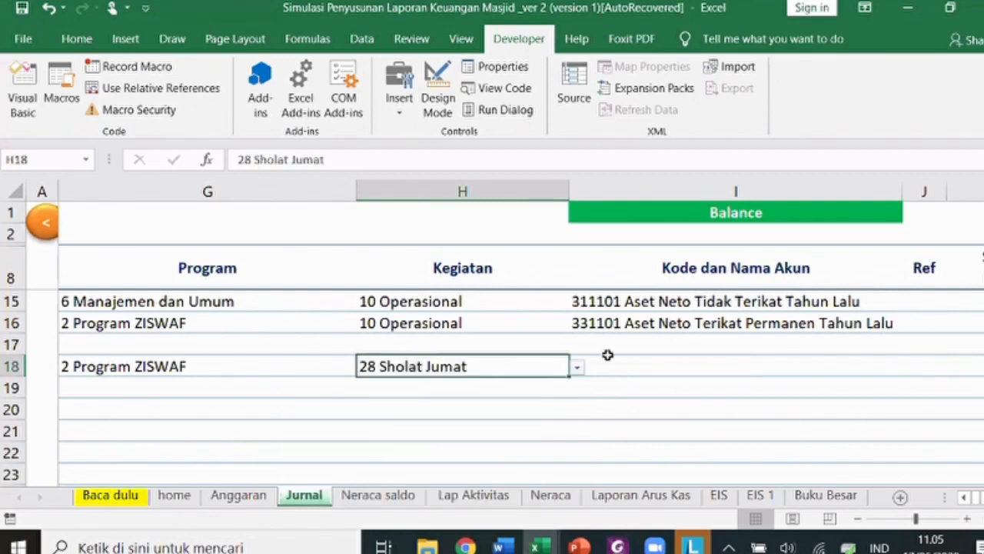
{"action": "left_click", "coordinate": [626, 374]}
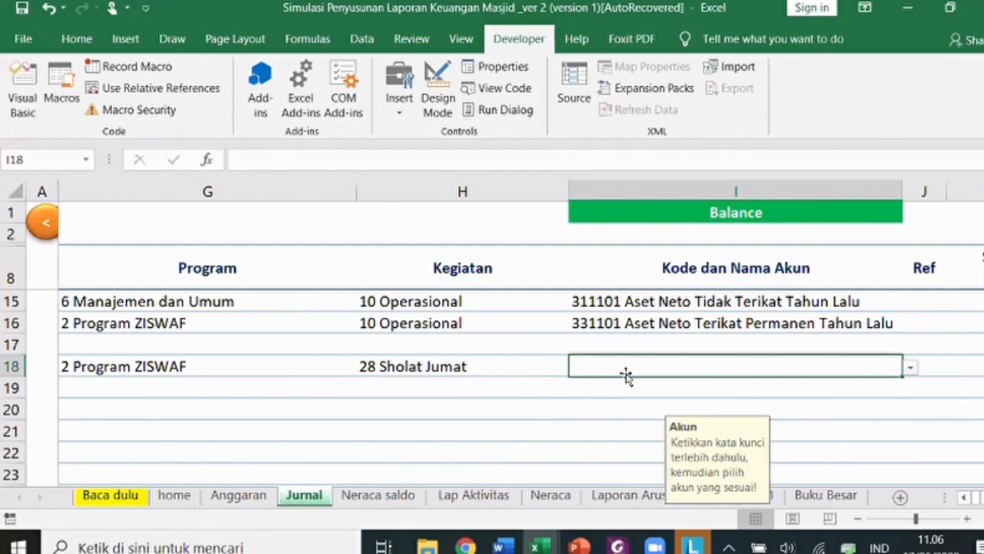
- Search 'kas' and assign account 111101 Kas to row 18
{"action": "type", "text": "kas"}
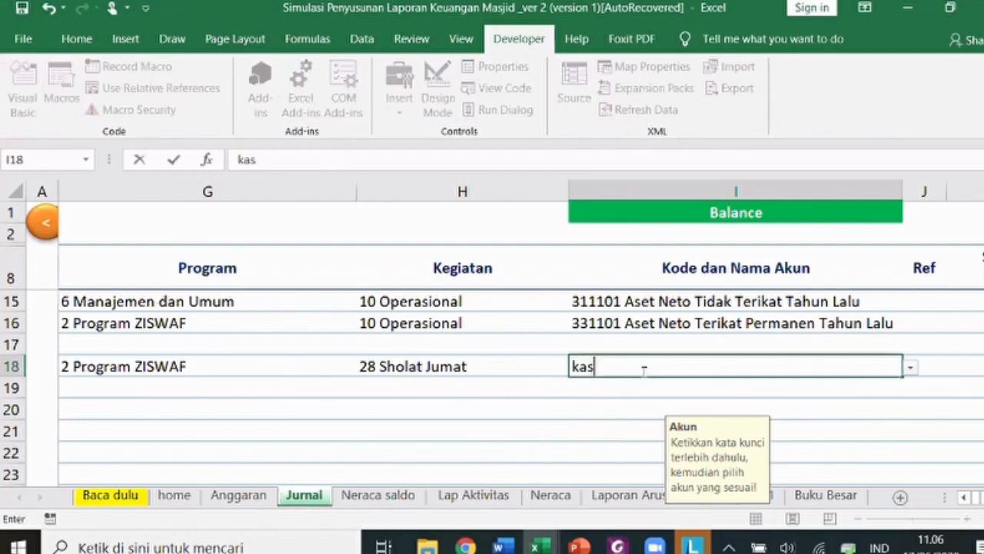
{"action": "left_click", "coordinate": [910, 369]}
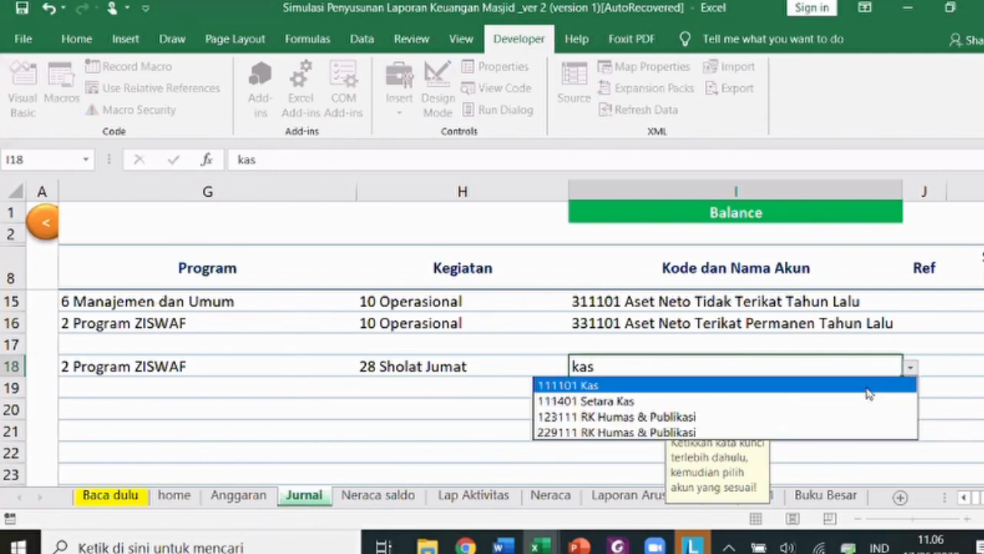
{"action": "left_click", "coordinate": [867, 389]}
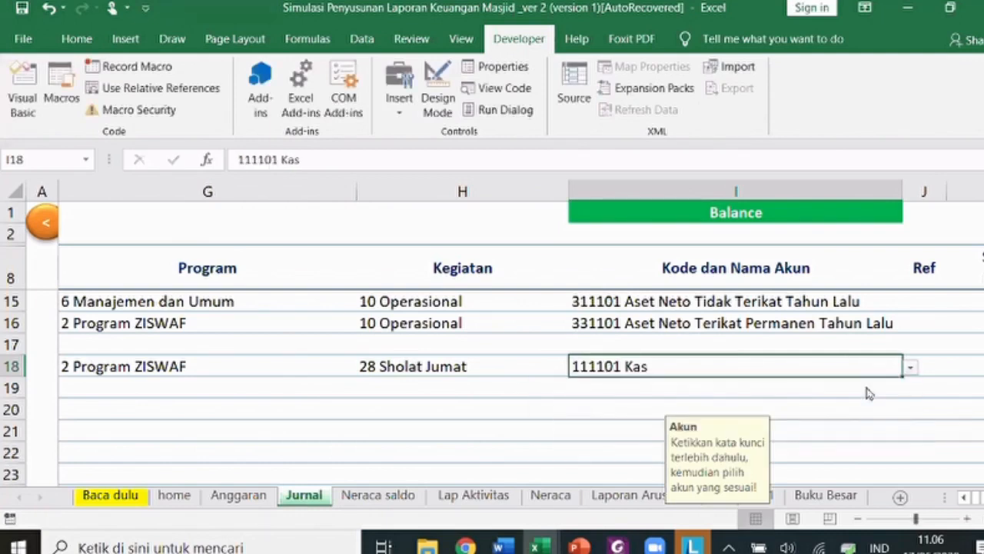
- Search 'infaq' and assign 412101 Infaq Kotak Jumat to row 19
{"action": "left_click", "coordinate": [813, 393]}
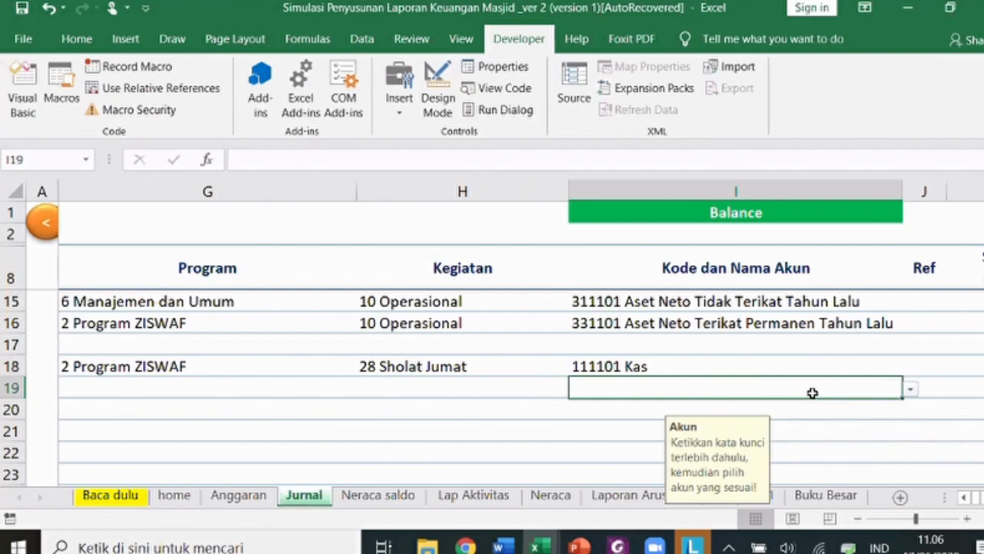
{"action": "type", "text": "in"}
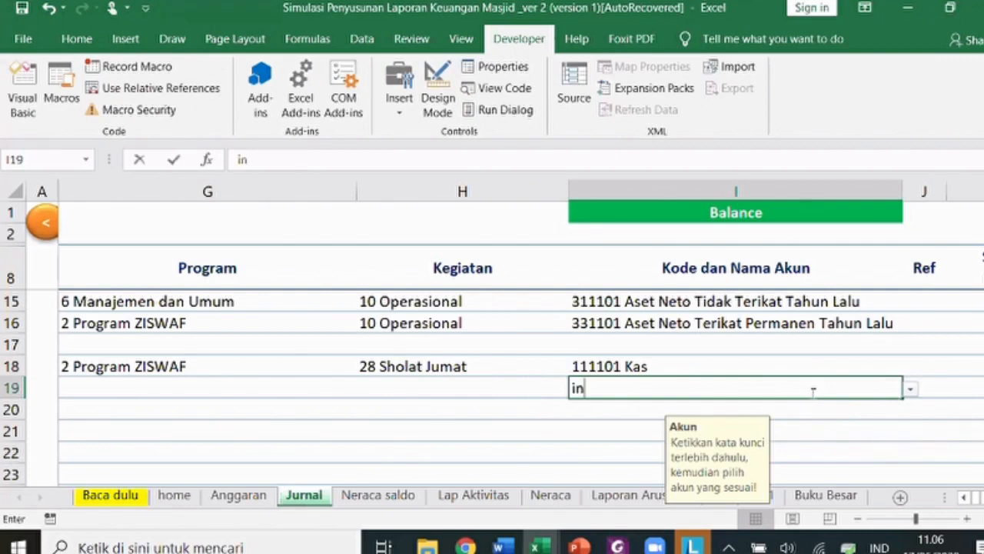
{"action": "type", "text": "faq"}
{"action": "left_click", "coordinate": [910, 390]}
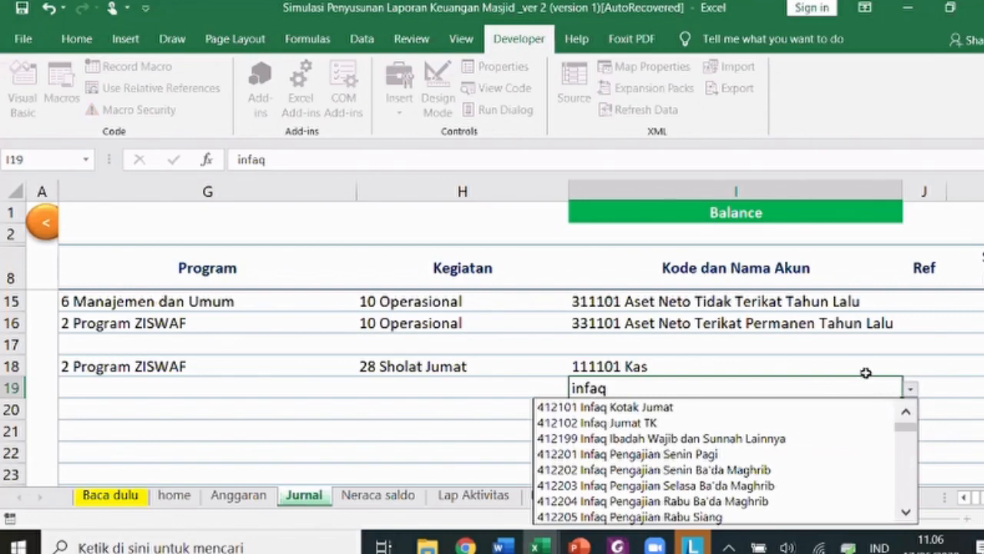
{"action": "key", "text": "Down"}
{"action": "key", "text": "Return"}
{"action": "key", "text": "Up"}
{"action": "key", "text": "Right"}
{"action": "key", "text": "Right"}
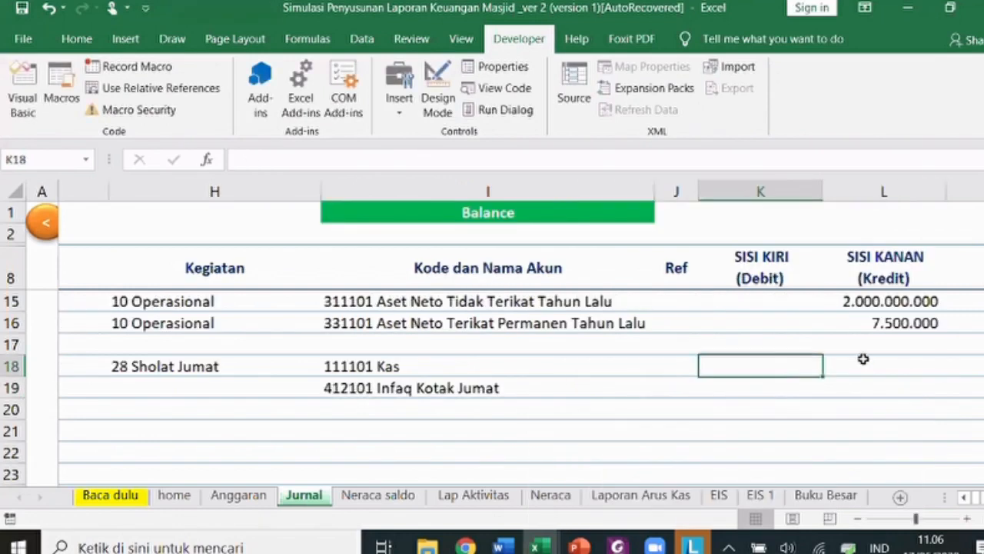
- Enter a 13.000.000 debit in K18 and credit L19 with =K18
{"action": "scroll", "coordinate": [864, 359], "scroll_direction": "right", "scroll_amount": 1}
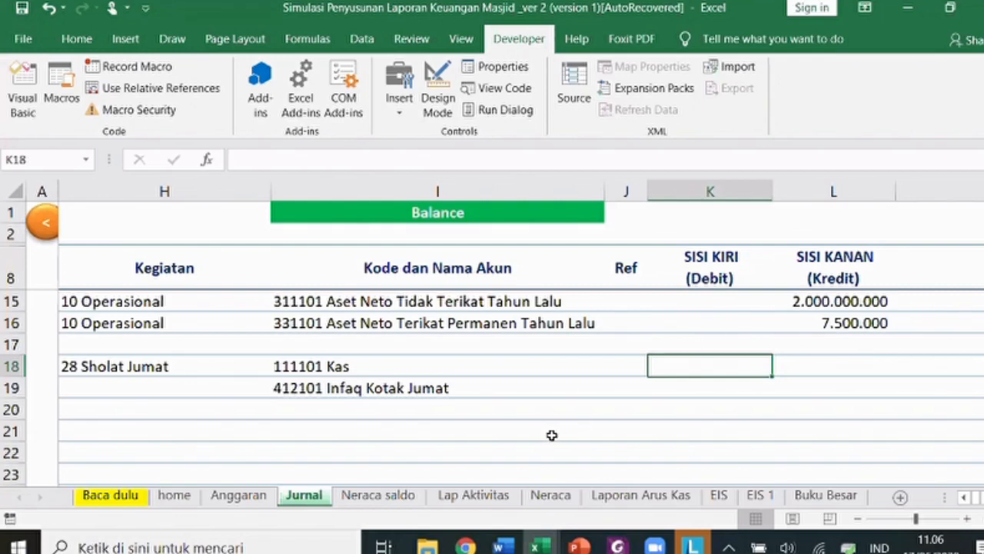
{"action": "type", "text": "13"}
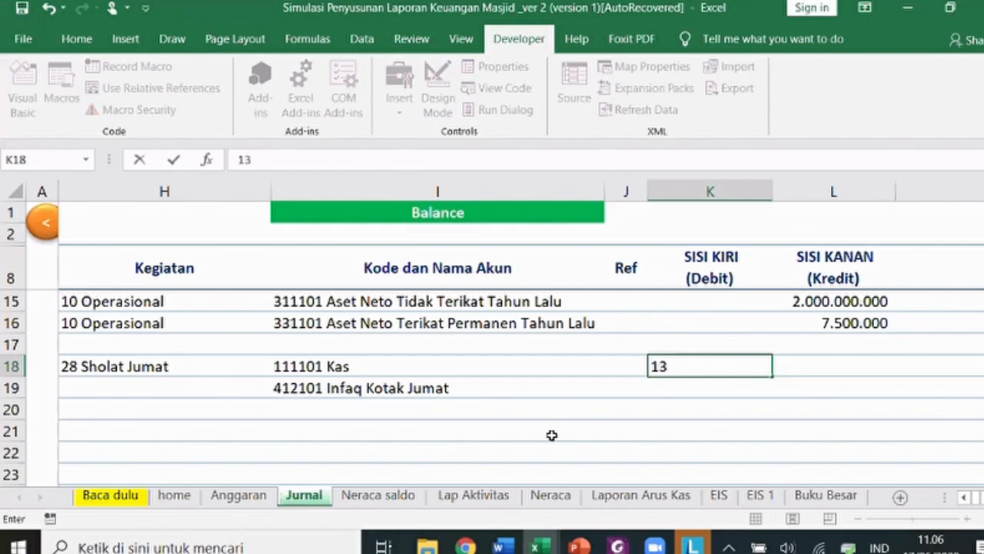
{"action": "type", "text": ".000.000"}
{"action": "key", "text": "Return"}
{"action": "key", "text": "Right"}
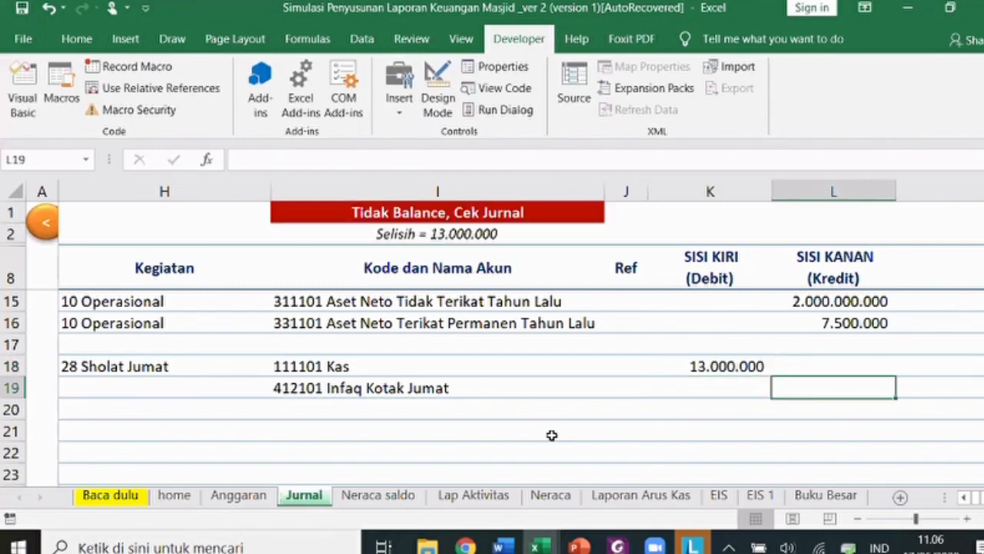
{"action": "type", "text": "="}
{"action": "key", "text": "Left"}
{"action": "key", "text": "Up"}
{"action": "key", "text": "Return"}
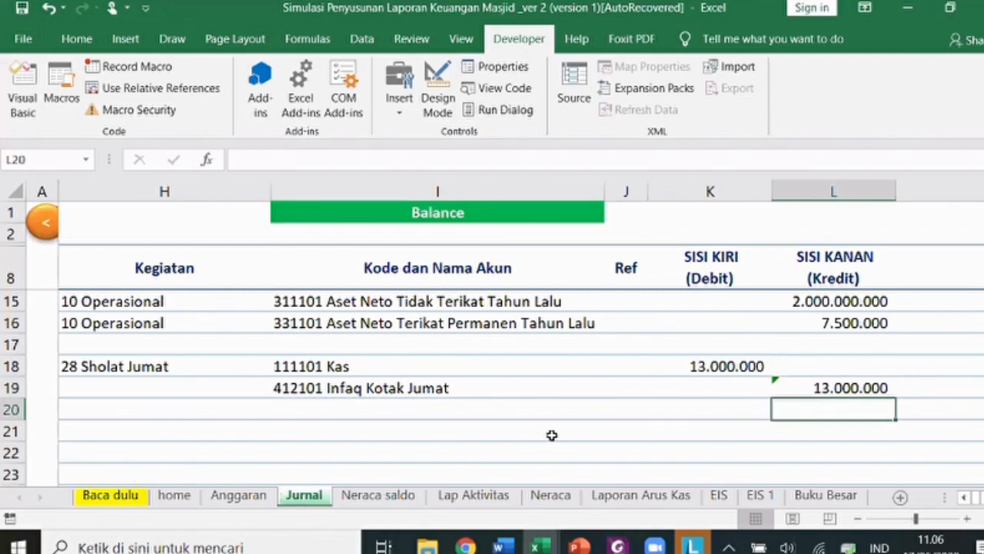
{"action": "key", "text": "Right"}
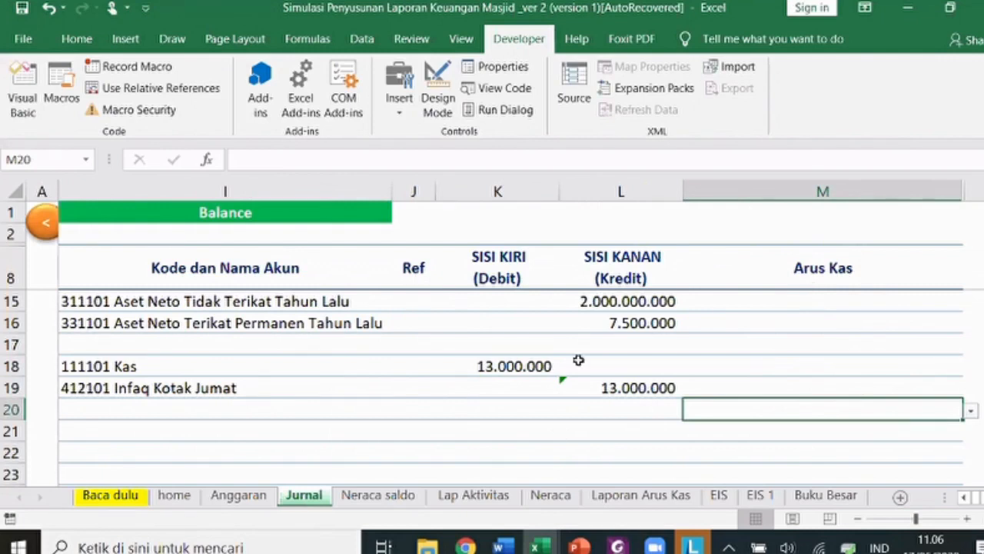
- Show the Arus Kas dropdown options in M18 for the Kas row
{"action": "key", "text": "Up"}
{"action": "key", "text": "Up"}
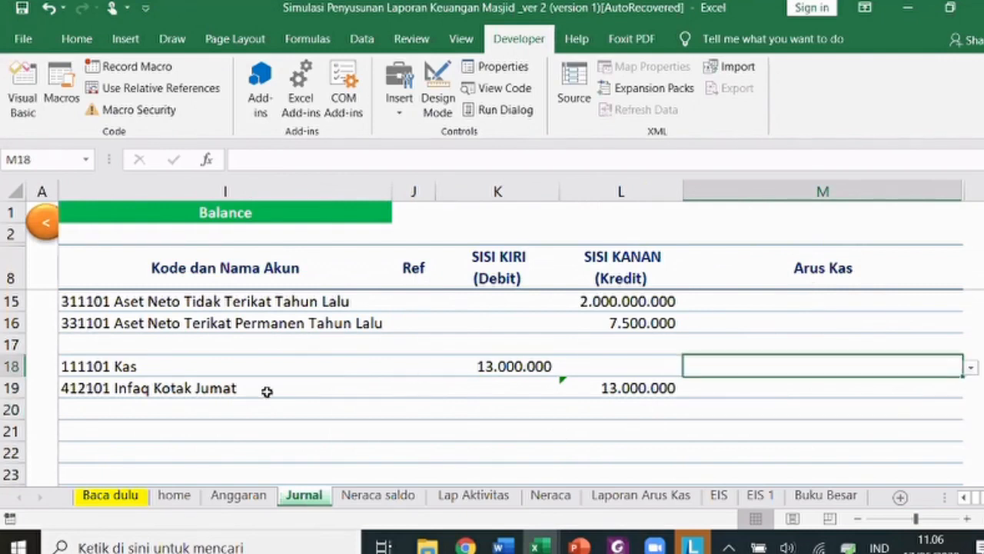
{"action": "left_click", "coordinate": [169, 367]}
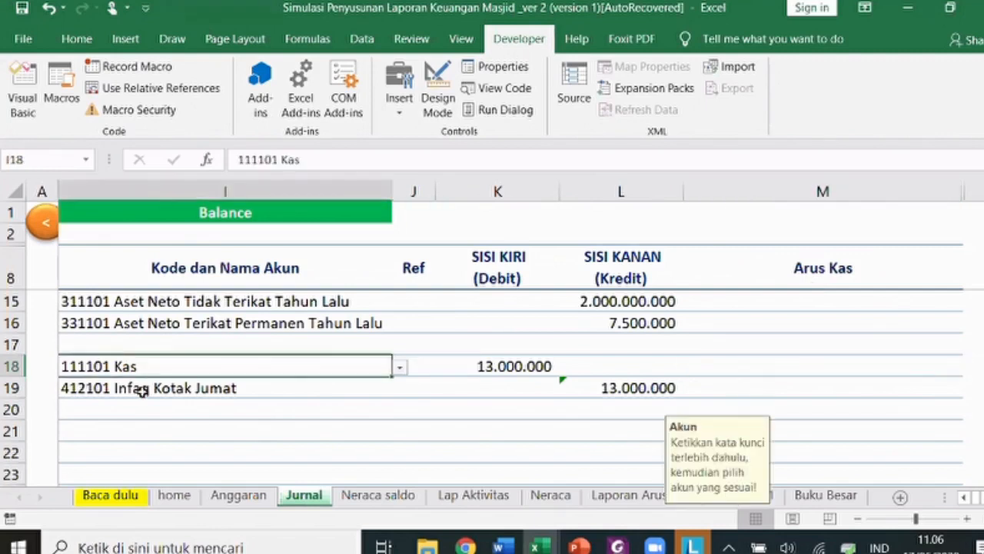
{"action": "left_click", "coordinate": [771, 367]}
{"action": "key", "text": "Down"}
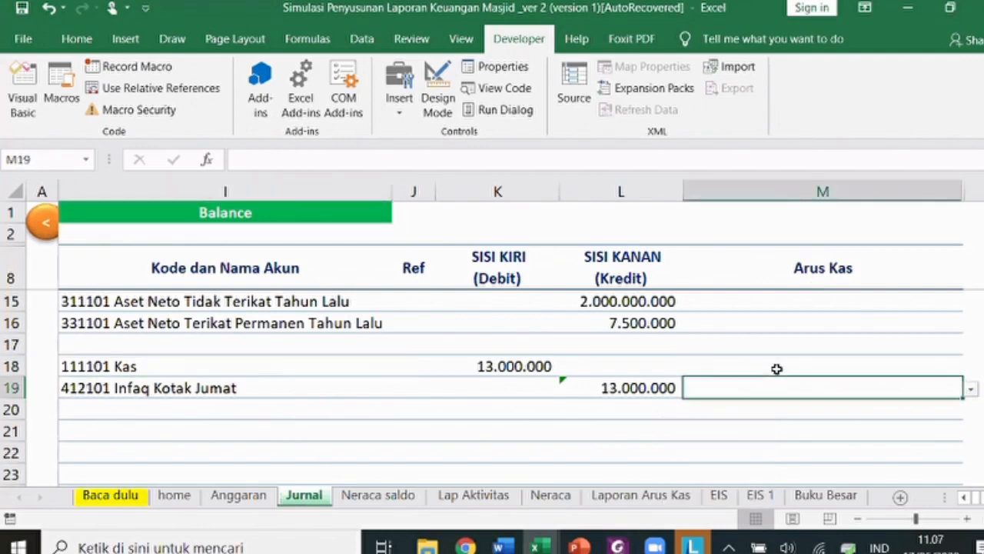
{"action": "key", "text": "Up"}
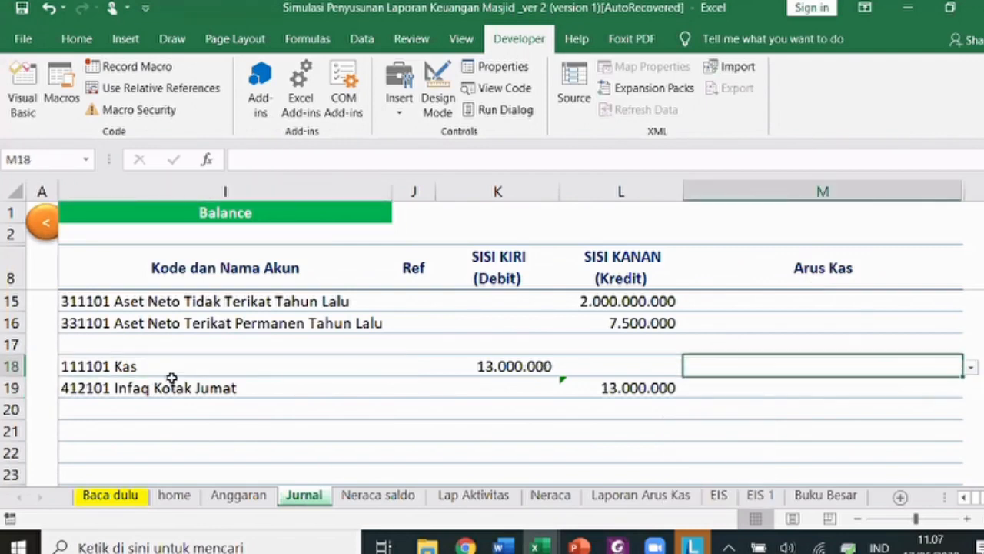
{"action": "left_click", "coordinate": [971, 371]}
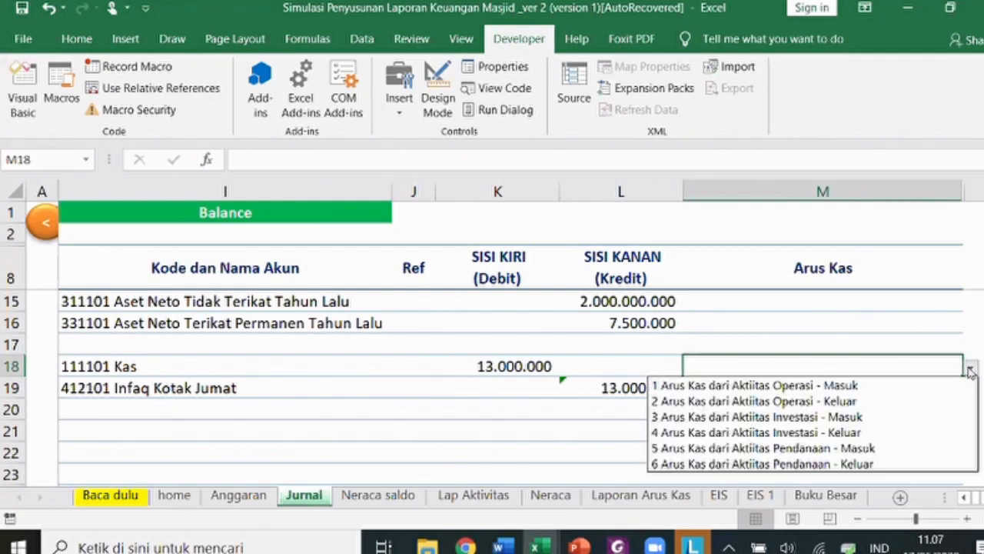
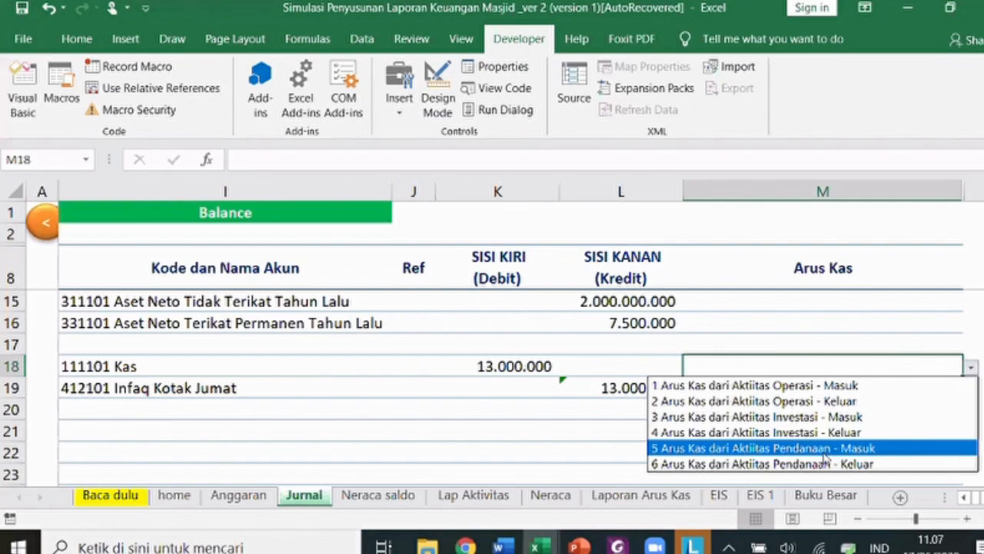
- Set M18's Arus Kas to '1 Arus Kas dari Aktiitas Operasi - Masuk'
{"action": "left_click", "coordinate": [835, 386]}
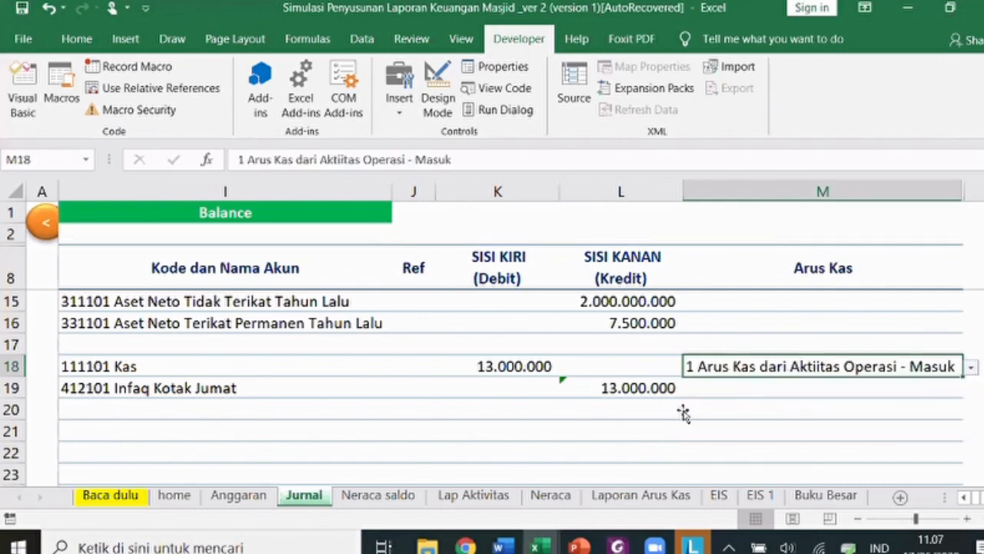
{"action": "left_click", "coordinate": [685, 412]}
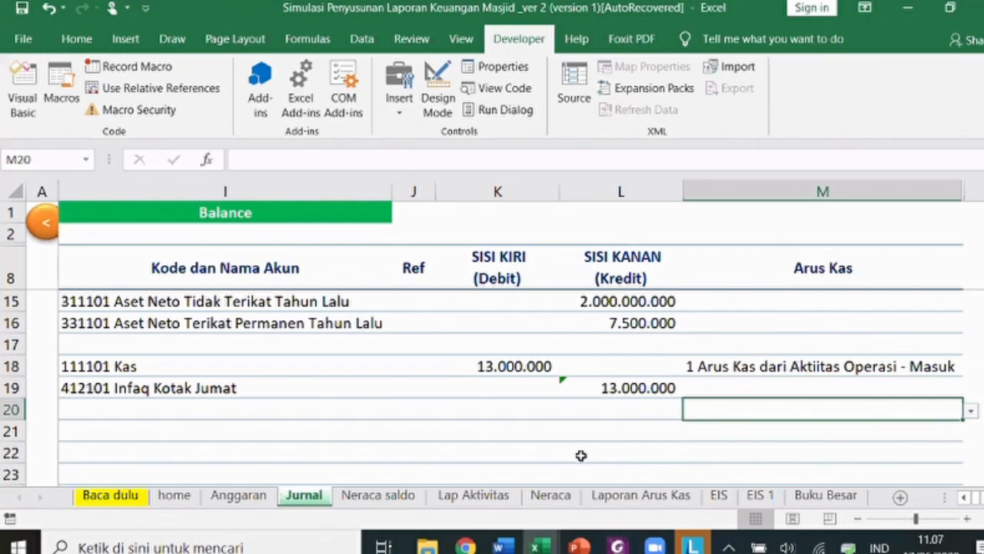
{"action": "key", "text": "Left"}
{"action": "key", "text": "Left"}
{"action": "key", "text": "Left"}
{"action": "key", "text": "Left"}
{"action": "key", "text": "Left"}
{"action": "key", "text": "Left"}
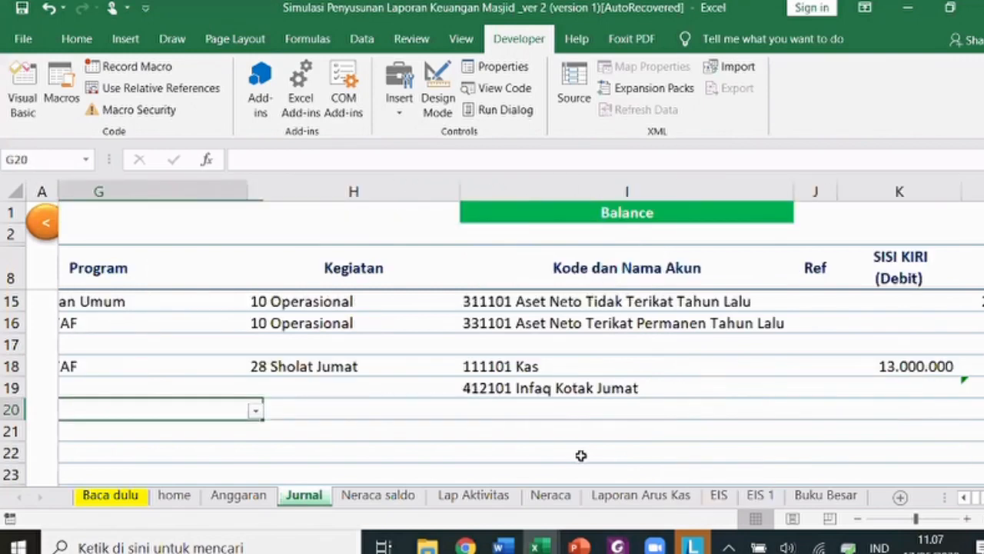
- Fill row 19 with row 18's date, voucher, description and fund details using Ctrl+D
{"action": "key", "text": "Left"}
{"action": "key", "text": "Left"}
{"action": "key", "text": "Left"}
{"action": "key", "text": "Left"}
{"action": "key", "text": "Left"}
{"action": "key", "text": "Up"}
{"action": "key", "text": "Up"}
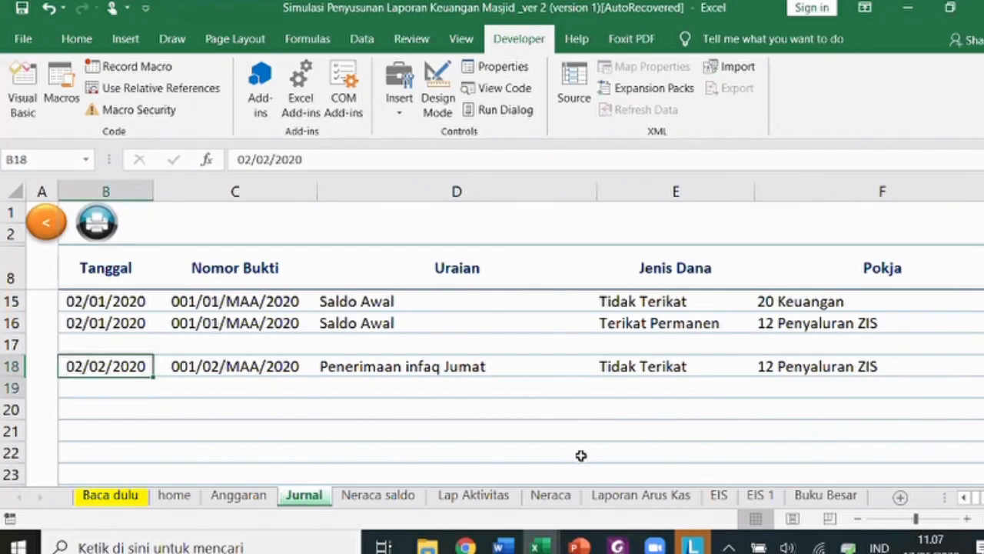
{"action": "key", "text": "shift+Down"}
{"action": "key", "text": "shift+Right"}
{"action": "key", "text": "shift+Right"}
{"action": "key", "text": "shift+Right"}
{"action": "key", "text": "shift+Right"}
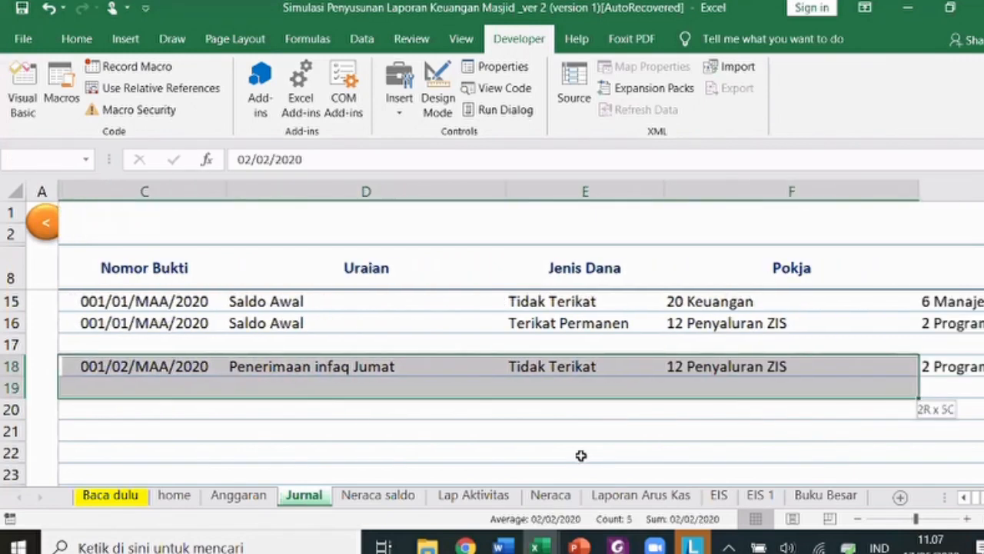
{"action": "key", "text": "shift+Right"}
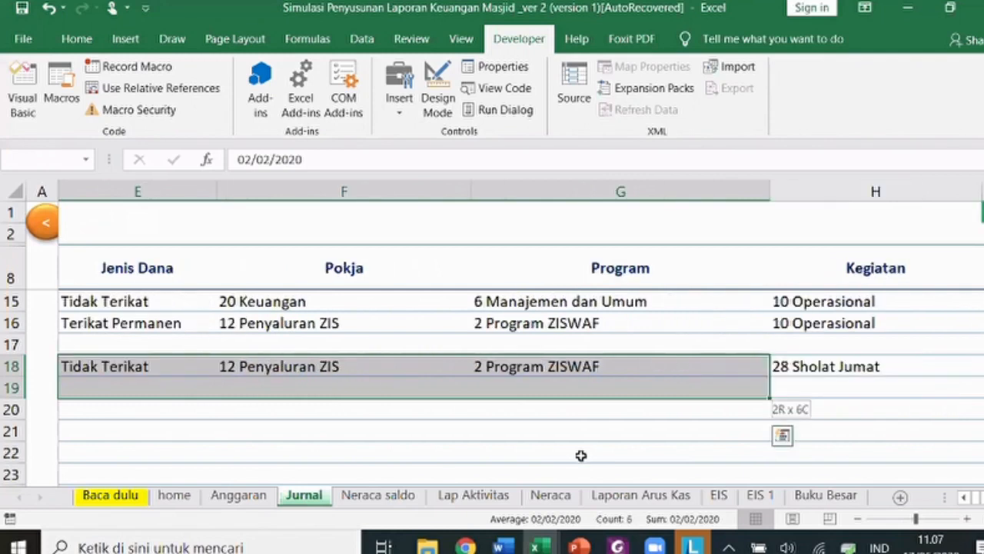
{"action": "key", "text": "shift+Right"}
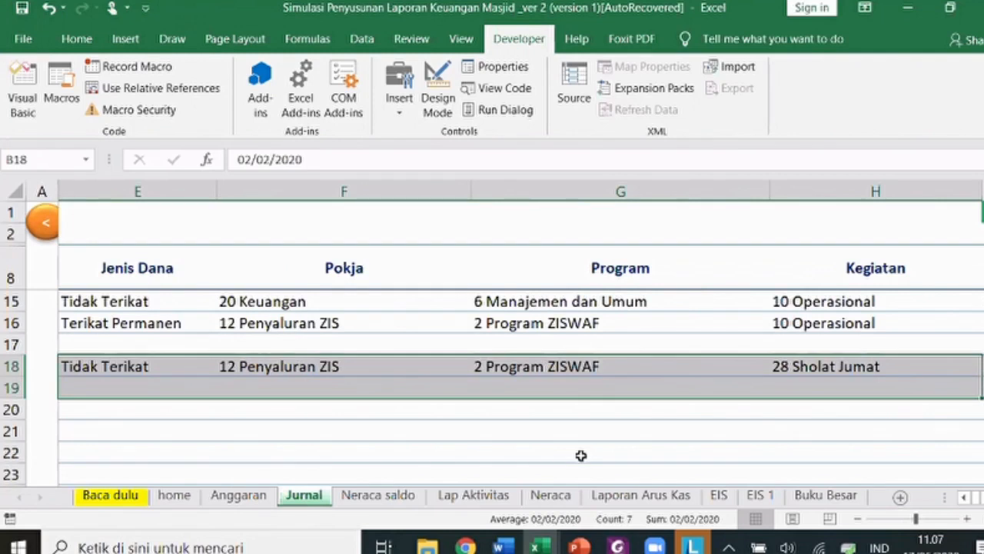
{"action": "key", "text": "ctrl+d"}
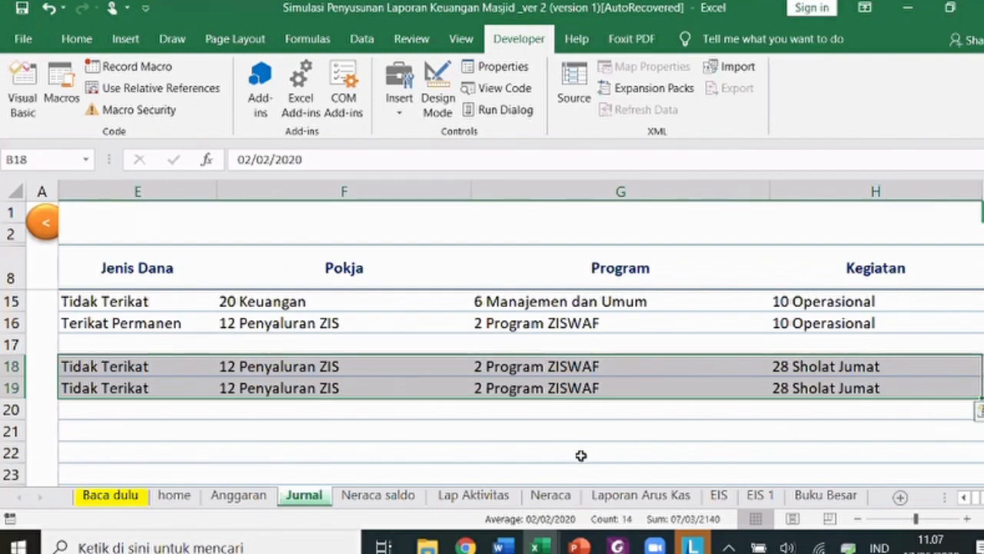
{"action": "key", "text": "Down"}
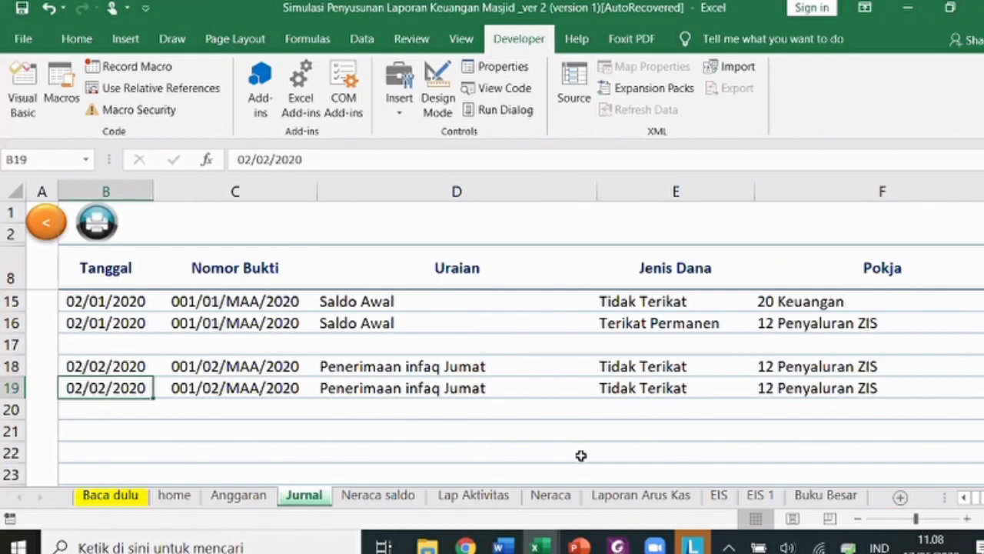
- Check the account cells in rows 18 and 19, then select B21 for the next entry
{"action": "key", "text": "Right"}
{"action": "key", "text": "Right"}
{"action": "key", "text": "Right"}
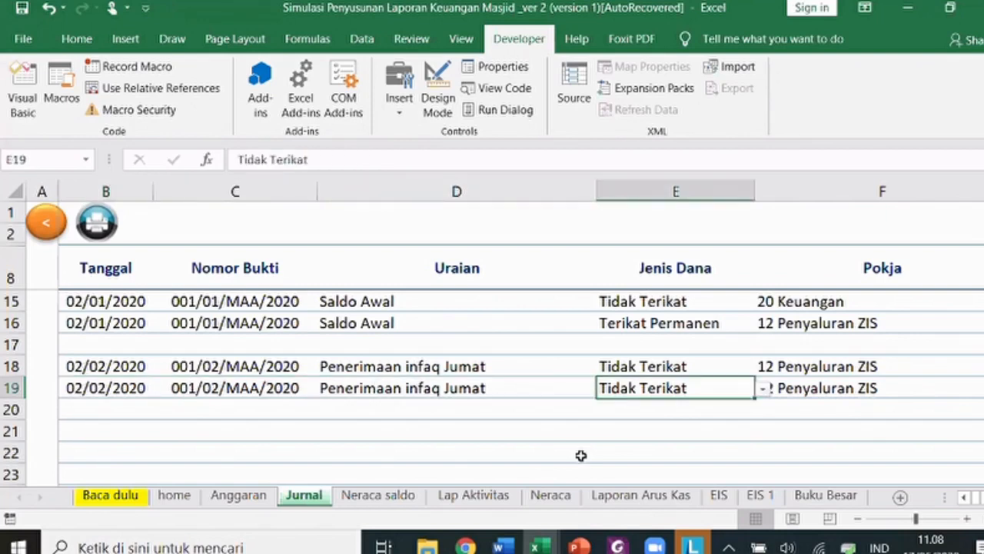
{"action": "key", "text": "Right"}
{"action": "key", "text": "Right"}
{"action": "key", "text": "Right"}
{"action": "key", "text": "Right"}
{"action": "key", "text": "Up"}
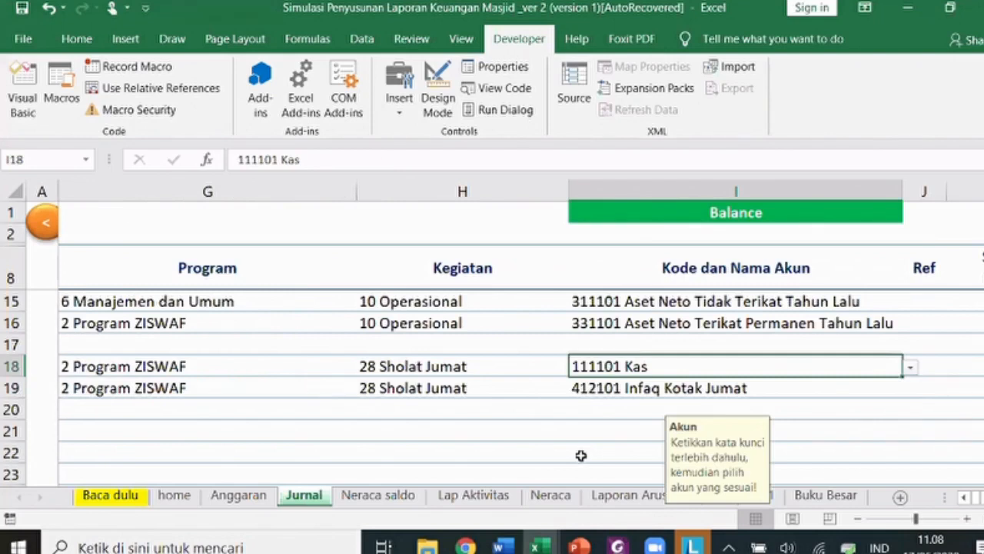
{"action": "key", "text": "Down"}
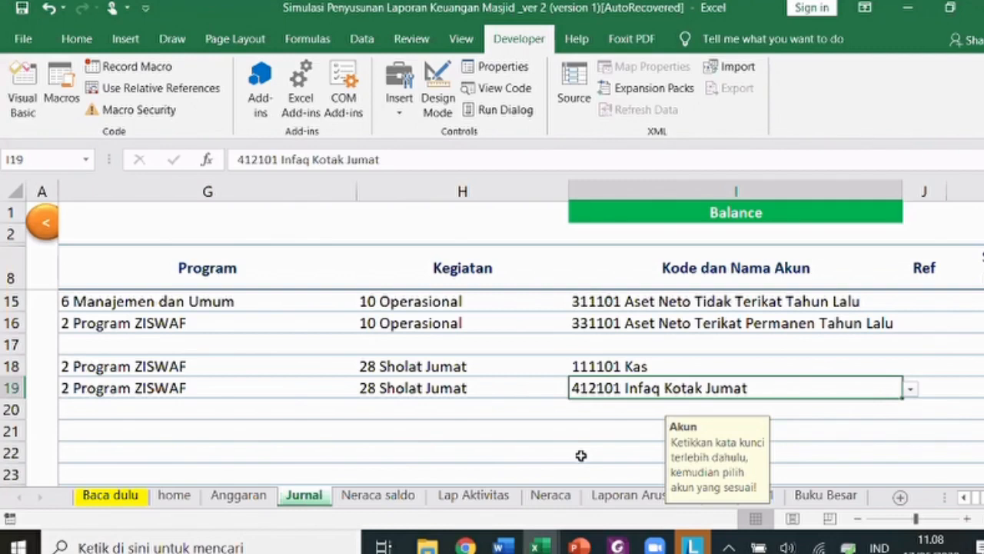
{"action": "key", "text": "Left"}
{"action": "key", "text": "Left"}
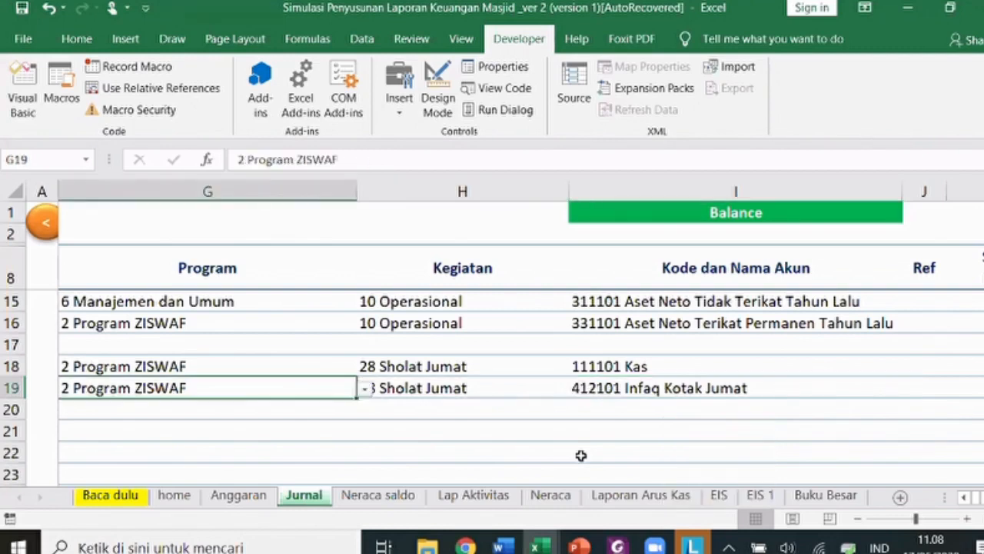
{"action": "key", "text": "Left"}
{"action": "key", "text": "Left"}
{"action": "key", "text": "Left"}
{"action": "key", "text": "Left"}
{"action": "key", "text": "Left"}
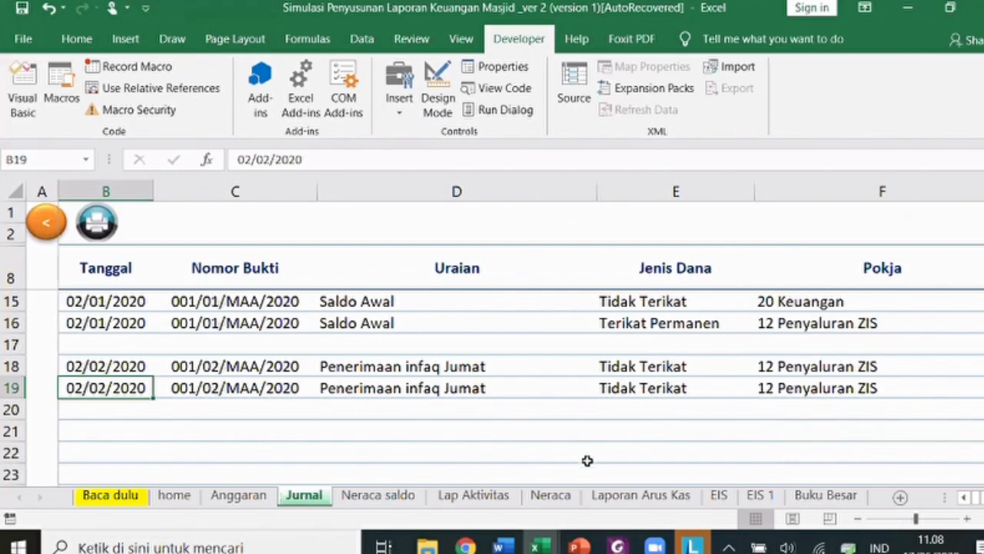
{"action": "left_click", "coordinate": [135, 426]}
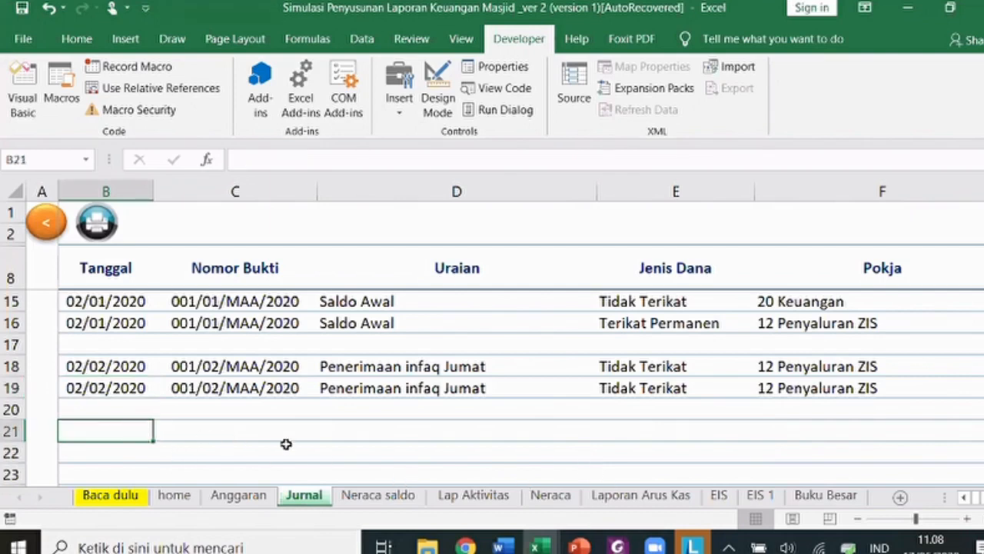
- View transaction 2, Pembayaran Honor Penceramah, in the PDF and start date 2/2/20 in row 21
{"action": "left_click", "coordinate": [618, 546]}
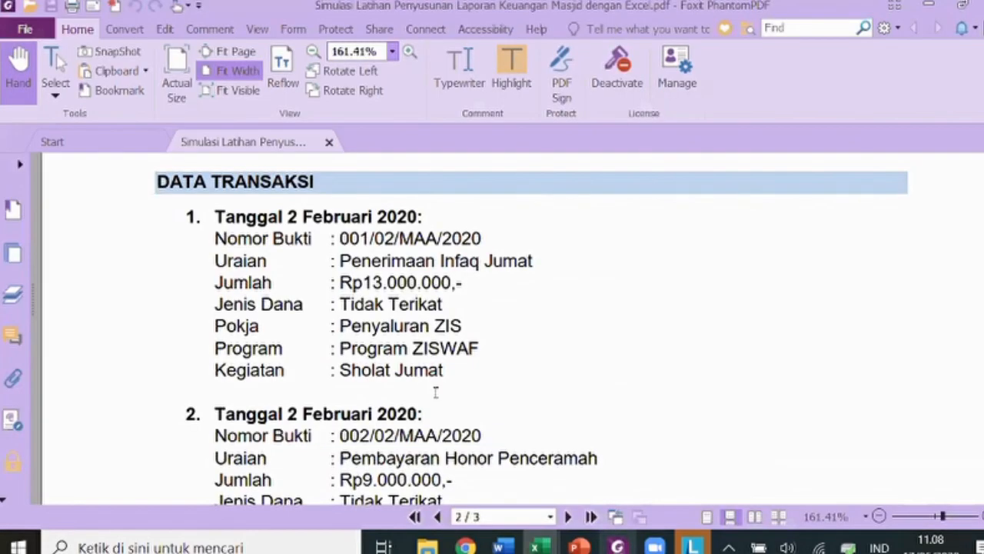
{"action": "scroll", "coordinate": [436, 392], "scroll_direction": "down", "scroll_amount": 3}
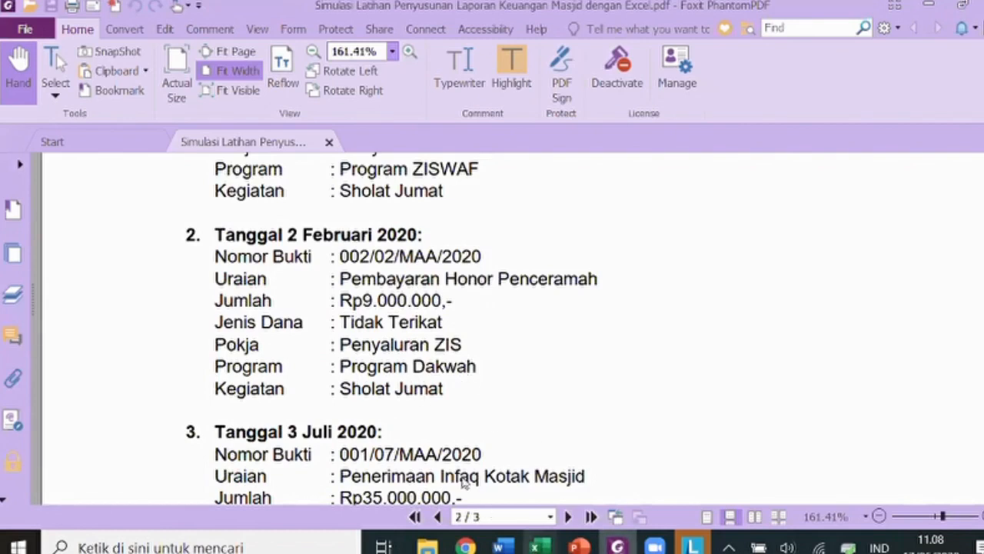
{"action": "mouse_move", "coordinate": [536, 547]}
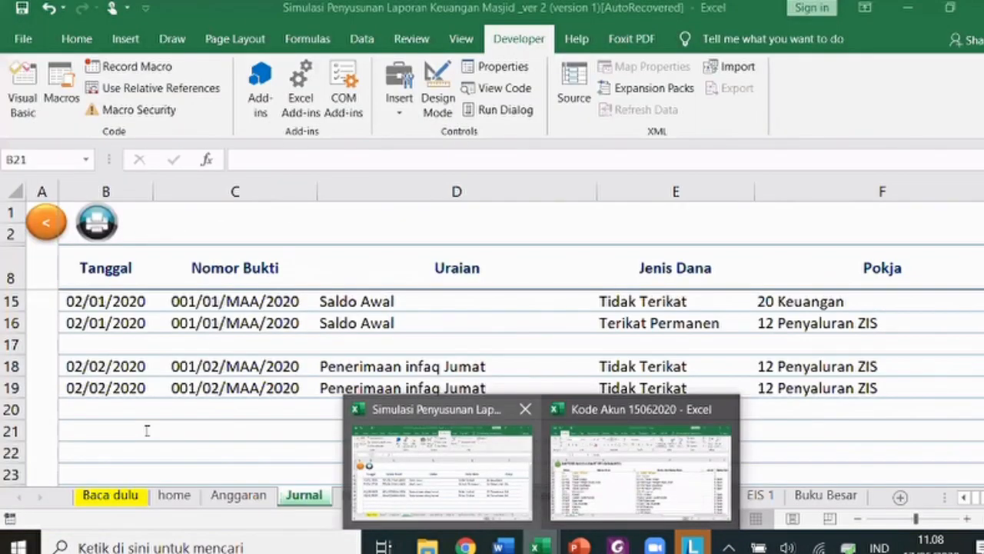
{"action": "left_click", "coordinate": [146, 431]}
{"action": "type", "text": "2/2/"}
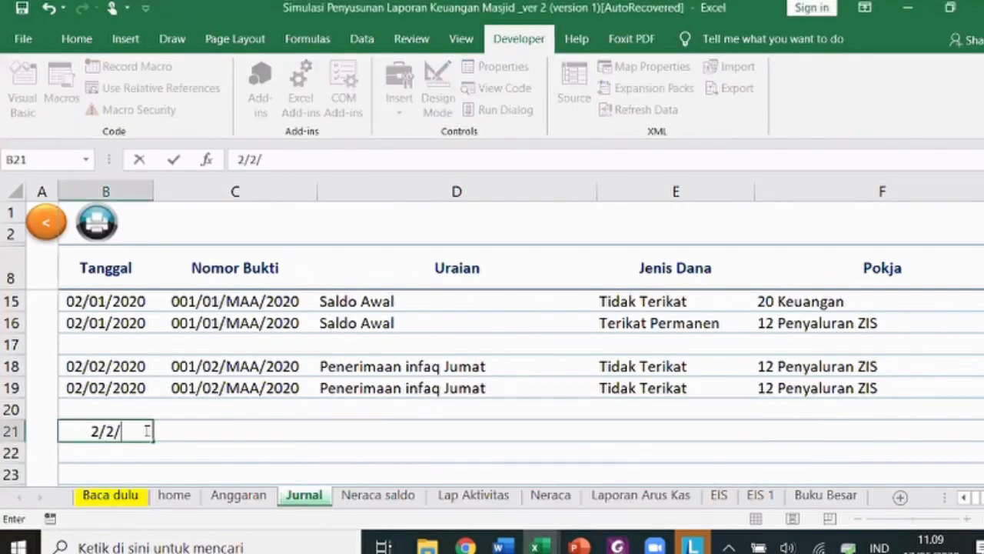
{"action": "type", "text": "20"}
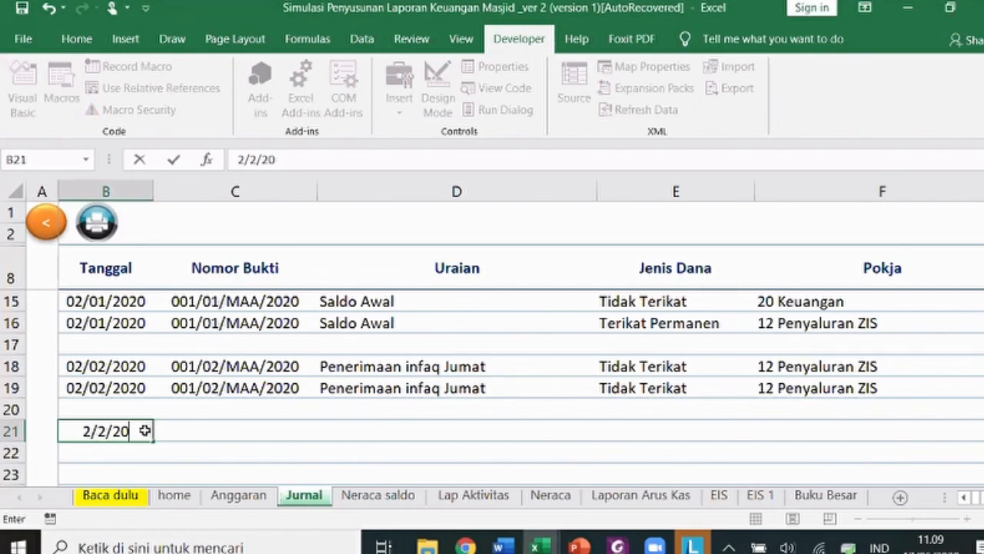
- Confirm date 02/02/2020 in B21 and enter voucher 002/02/MAA/2020 in C21
{"action": "key", "text": "Tab"}
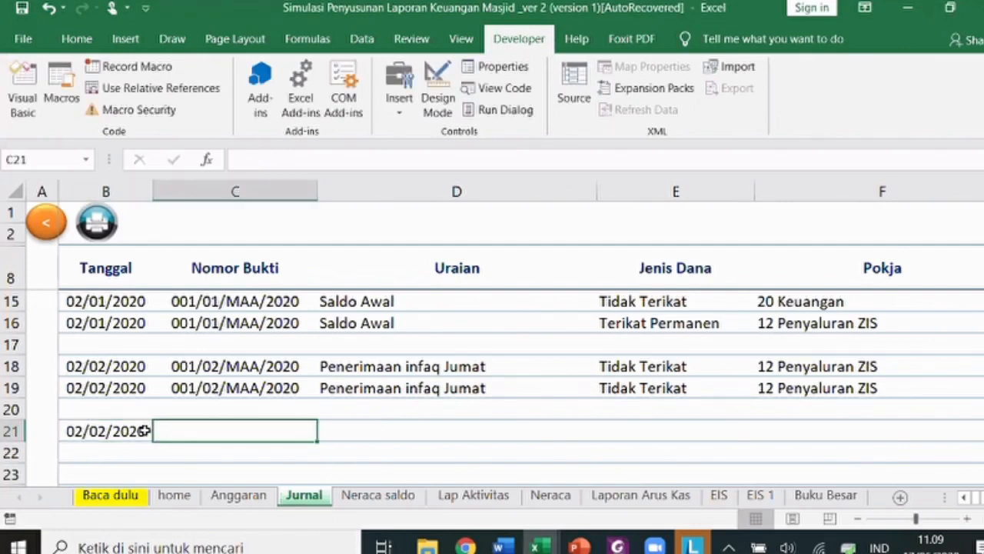
{"action": "key", "text": "Up"}
{"action": "key", "text": "Up"}
{"action": "key", "text": "ctrl+c"}
{"action": "key", "text": "Down"}
{"action": "key", "text": "Down"}
{"action": "key", "text": "Return"}
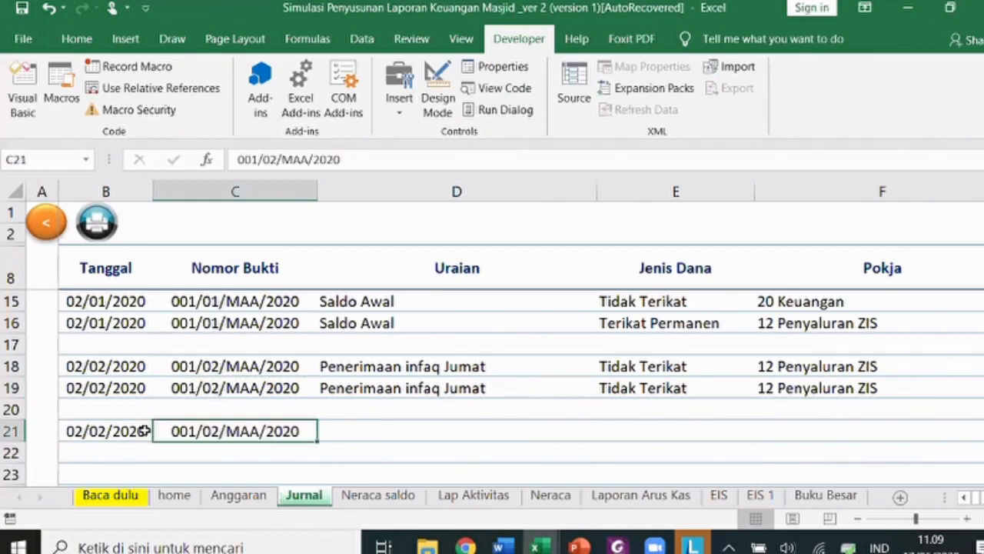
{"action": "double_click", "coordinate": [171, 431]}
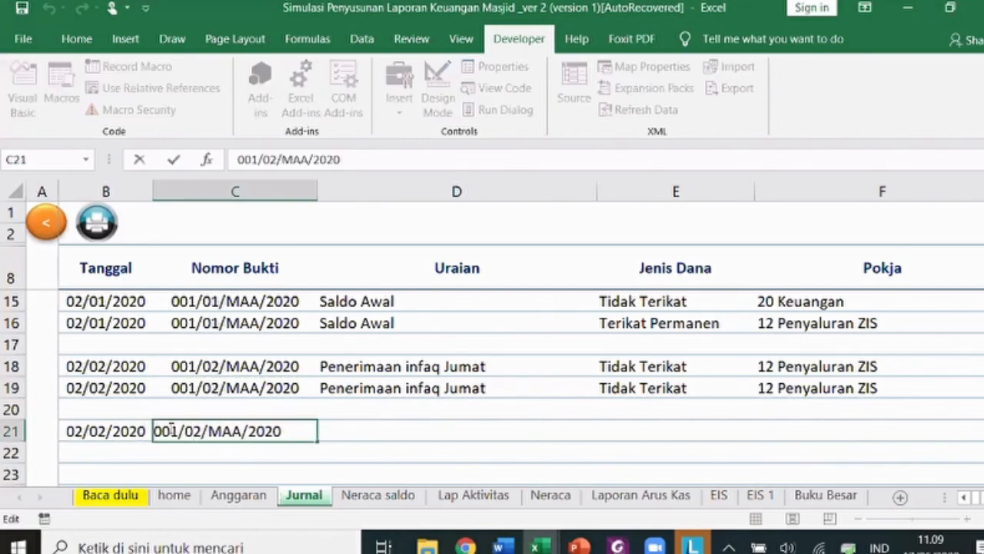
{"action": "key", "text": "BackSpace"}
{"action": "type", "text": "2"}
{"action": "key", "text": "Return"}
- Enter description 'Pembayaran honor penceramah' in D21 and set fund type to Tidak Terikat
{"action": "left_click", "coordinate": [200, 426]}
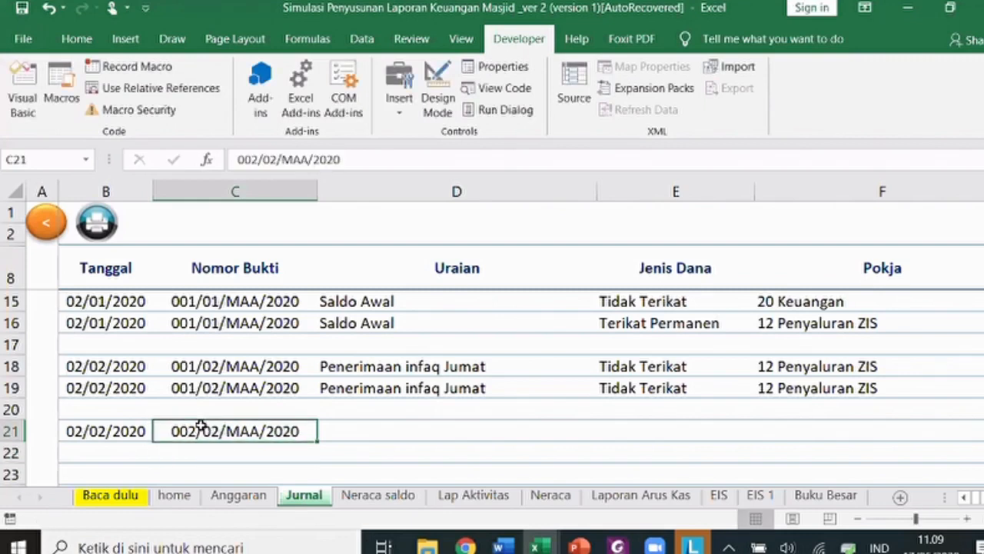
{"action": "left_click", "coordinate": [405, 436]}
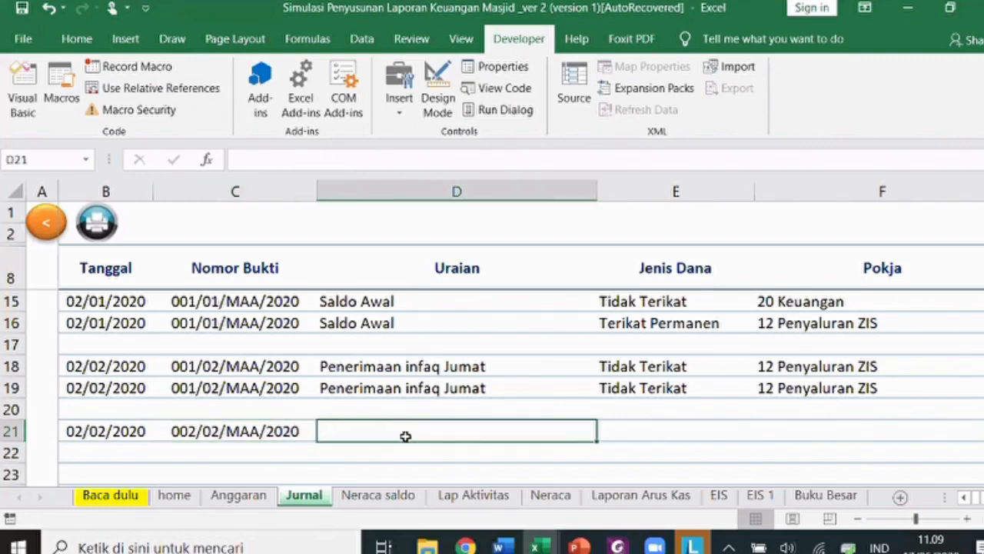
{"action": "type", "text": "Pn"}
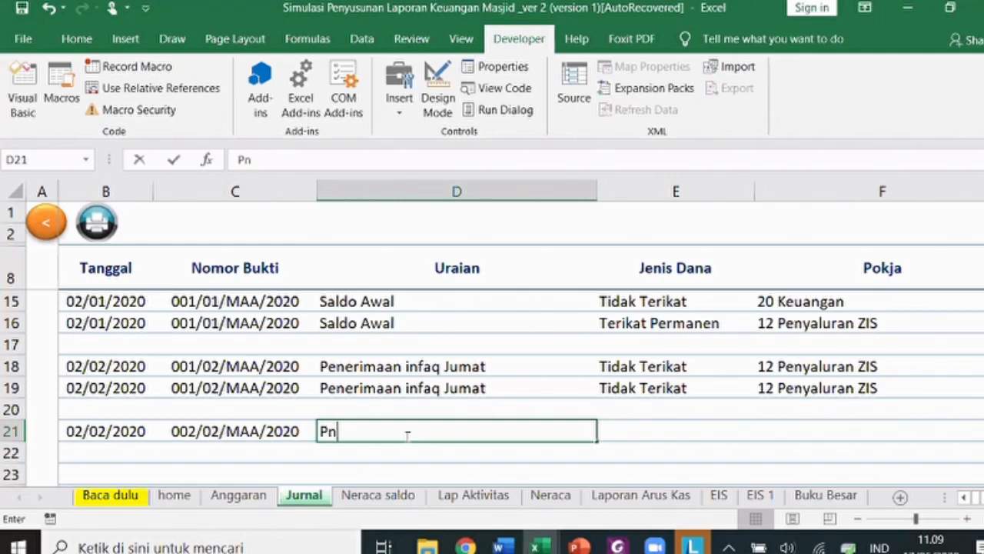
{"action": "key", "text": "BackSpace"}
{"action": "type", "text": "embayaran ho"}
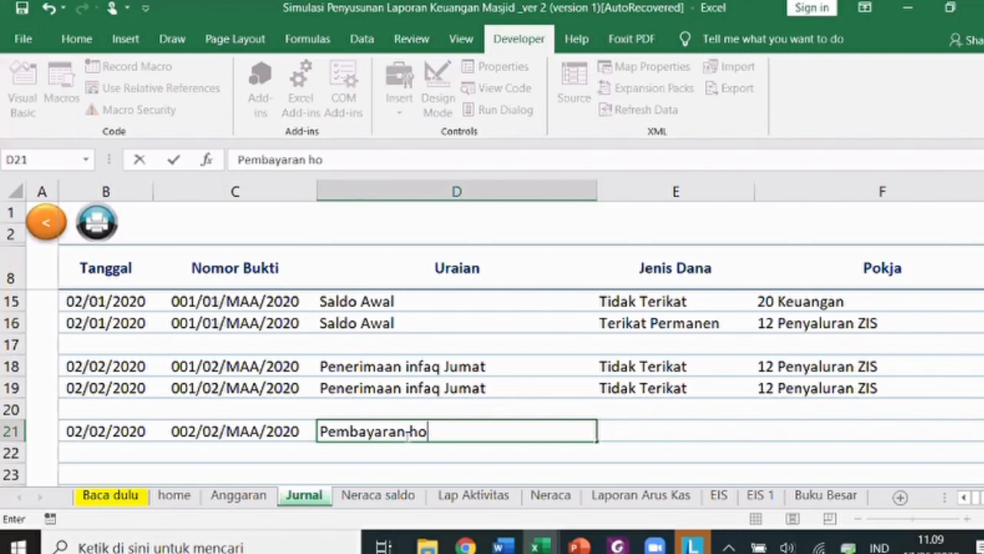
{"action": "type", "text": "nor penceramah"}
{"action": "key", "text": "Tab"}
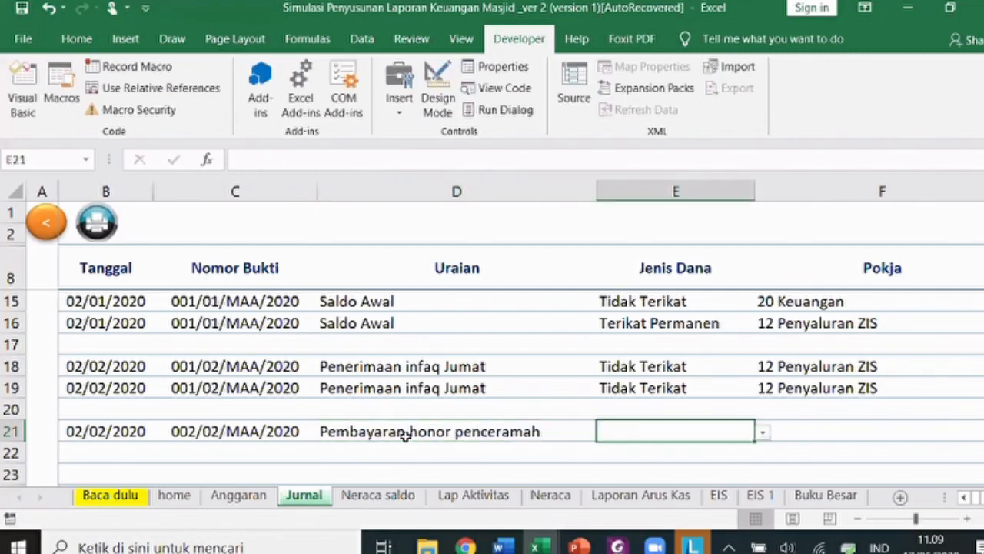
{"action": "left_click", "coordinate": [762, 433]}
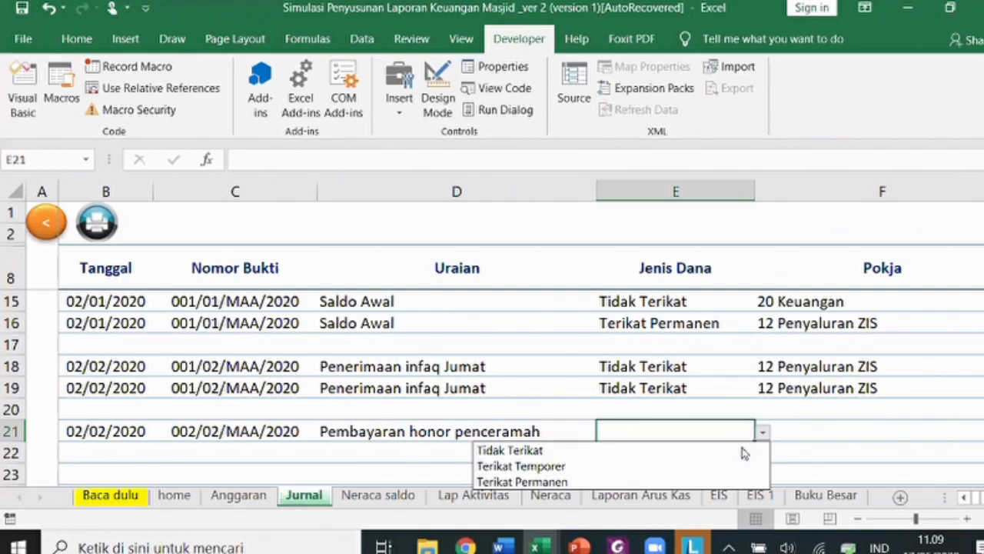
{"action": "left_click", "coordinate": [830, 427]}
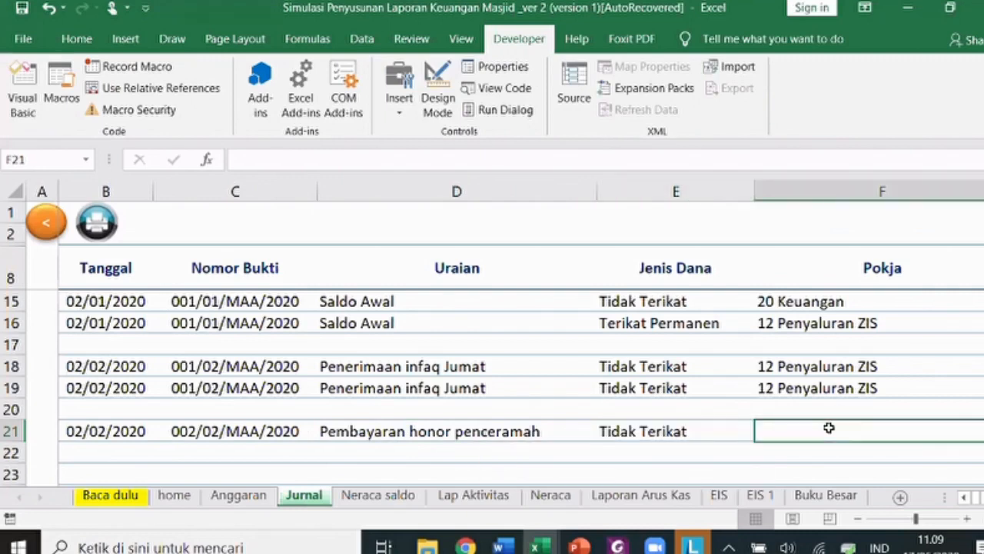
- Copy Pokja 12 Penyaluran ZIS from F19 into F21
{"action": "left_click", "coordinate": [846, 388]}
{"action": "key", "text": "ctrl+c"}
{"action": "key", "text": "Down"}
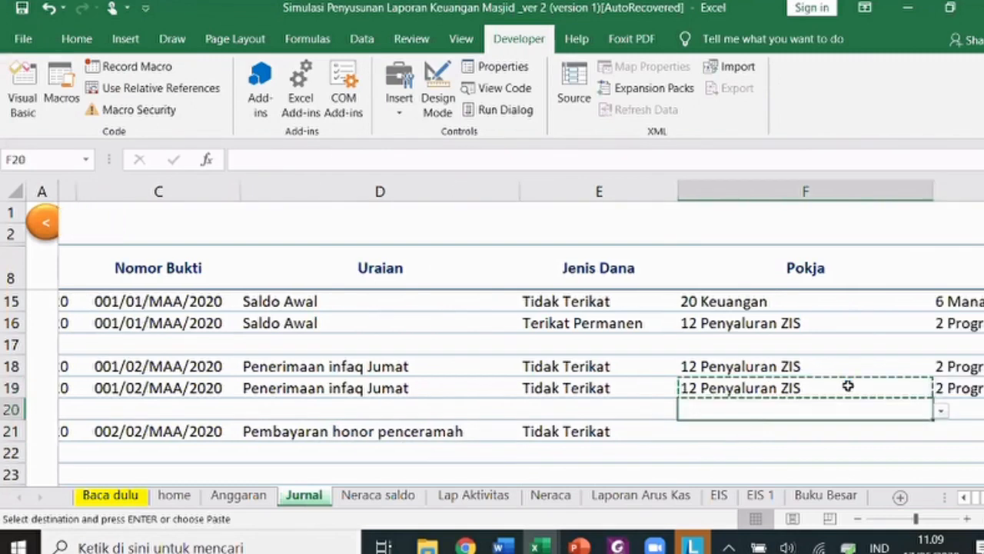
{"action": "key", "text": "Down"}
{"action": "key", "text": "Return"}
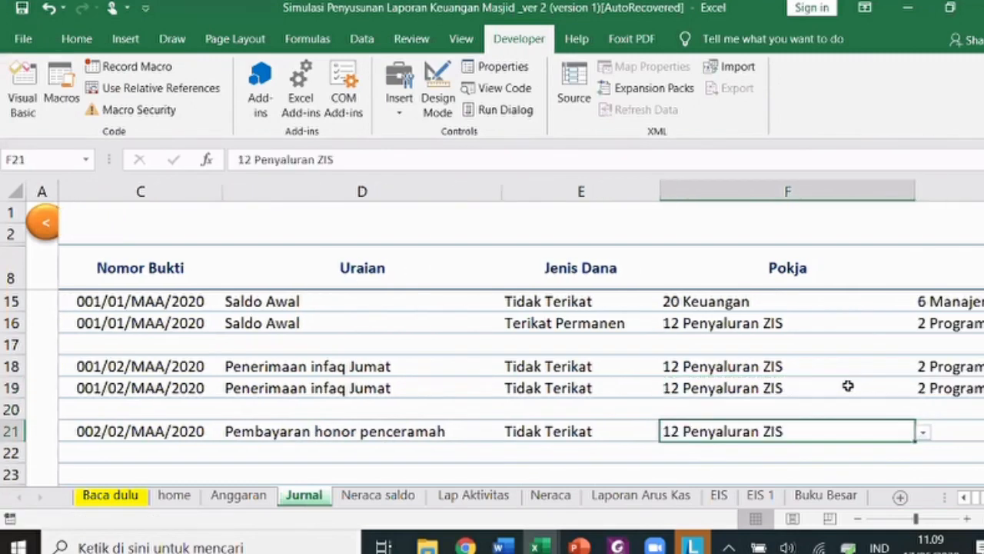
{"action": "key", "text": "Right"}
{"action": "key", "text": "Right"}
{"action": "key", "text": "Left"}
{"action": "key", "text": "Left"}
{"action": "key", "text": "Left"}
{"action": "key", "text": "Right"}
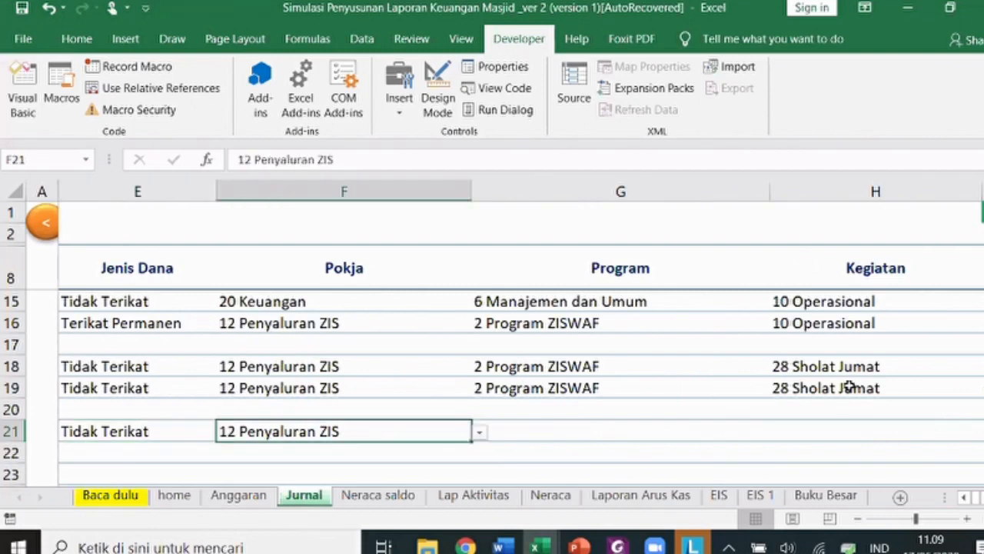
- Copy 2 Program ZISWAF and 28 Sholat Jumat from row 19 into G21 and H21
{"action": "left_click", "coordinate": [603, 434]}
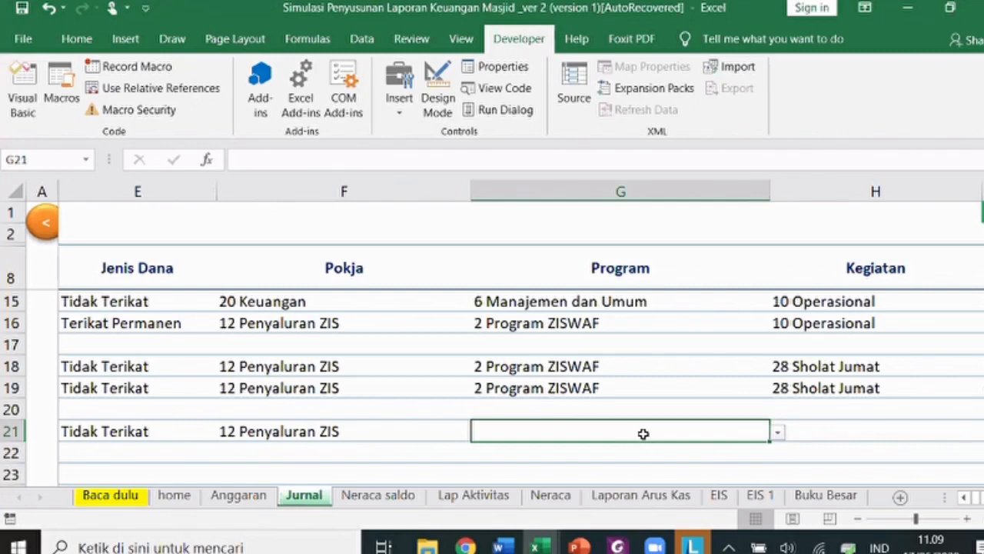
{"action": "left_click", "coordinate": [578, 388]}
{"action": "key", "text": "ctrl+c"}
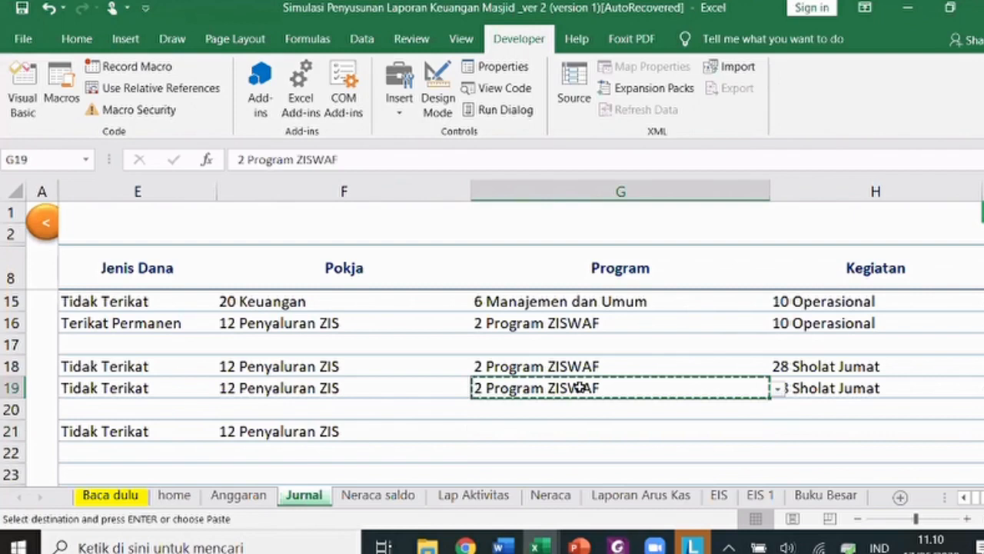
{"action": "key", "text": "Down"}
{"action": "key", "text": "Down"}
{"action": "key", "text": "Return"}
{"action": "key", "text": "Right"}
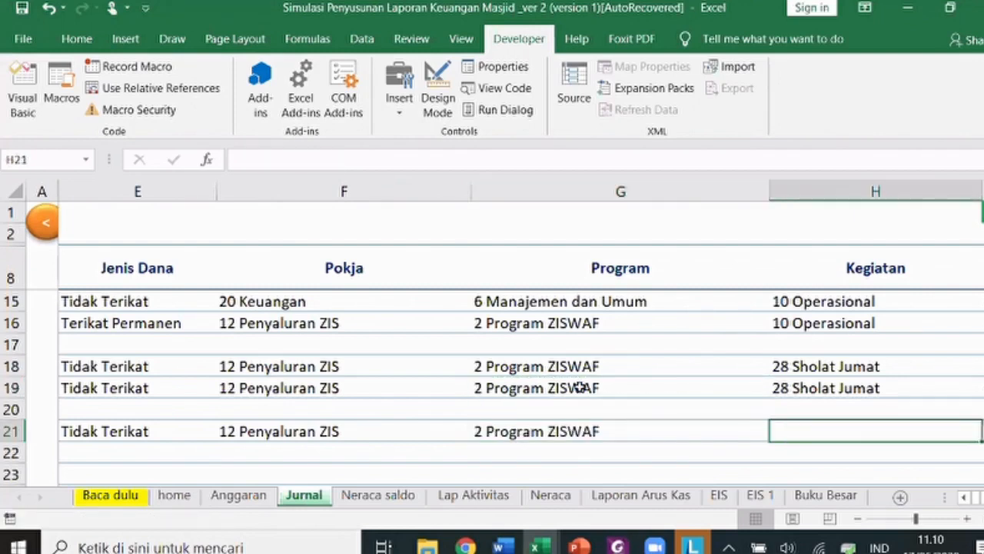
{"action": "key", "text": "Up"}
{"action": "key", "text": "Up"}
{"action": "key", "text": "ctrl+c"}
{"action": "key", "text": "Down"}
{"action": "key", "text": "Down"}
{"action": "key", "text": "ctrl+v"}
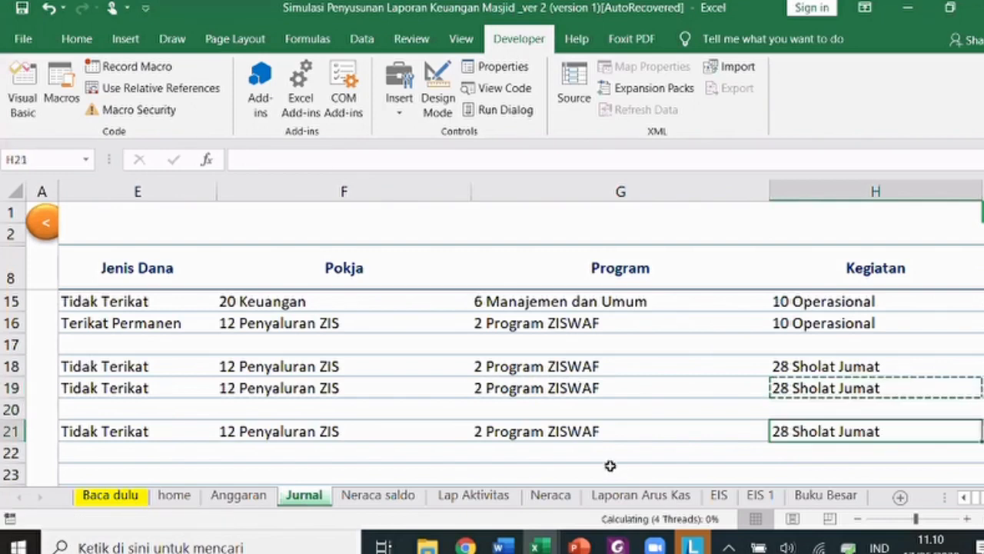
{"action": "key", "text": "Escape"}
{"action": "key", "text": "Right"}
{"action": "left_click", "coordinate": [617, 359]}
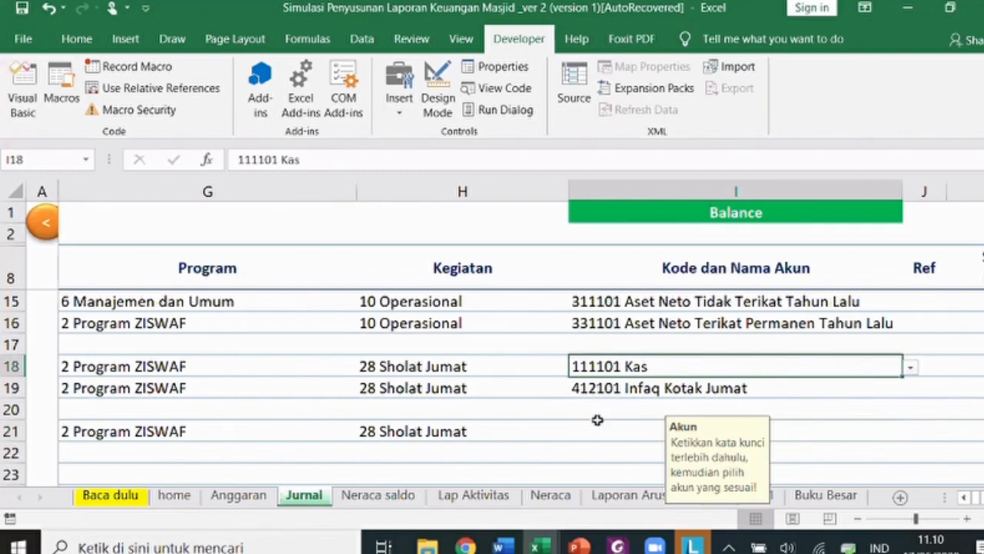
- Search 'honor' and assign 521101 Honor Khotib/Imam Jumat to I21
{"action": "left_click", "coordinate": [575, 434]}
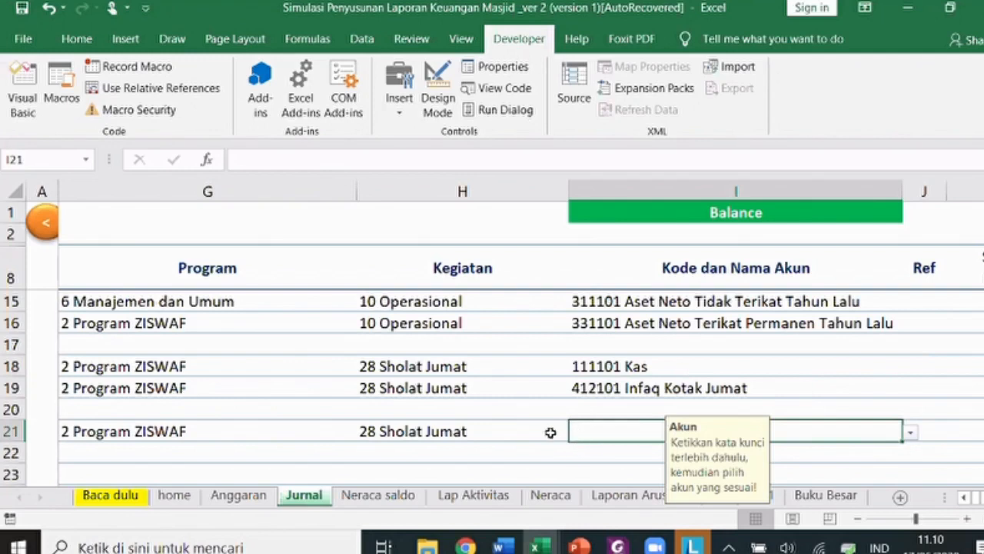
{"action": "type", "text": "honor"}
{"action": "scroll", "coordinate": [550, 433], "scroll_direction": "down", "scroll_amount": 1}
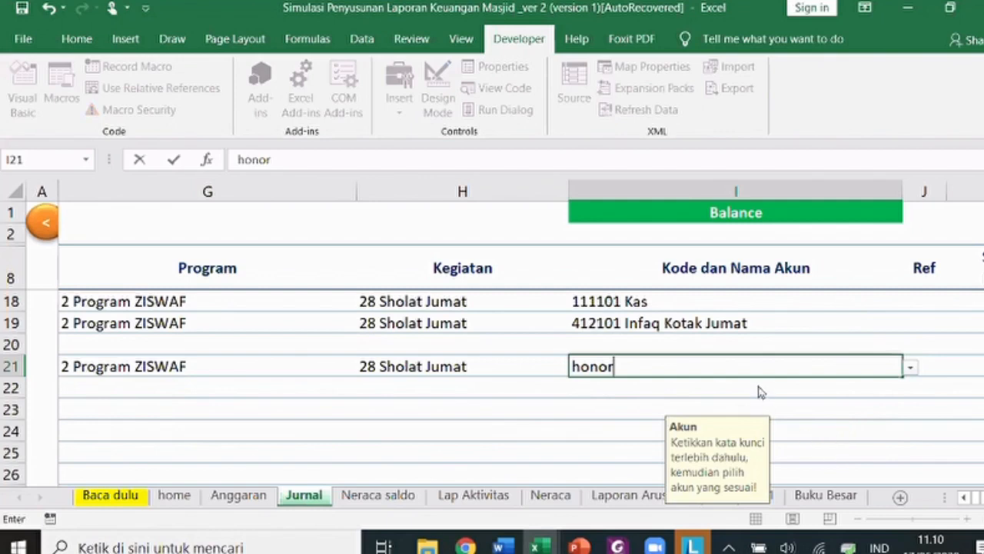
{"action": "key", "text": "Return"}
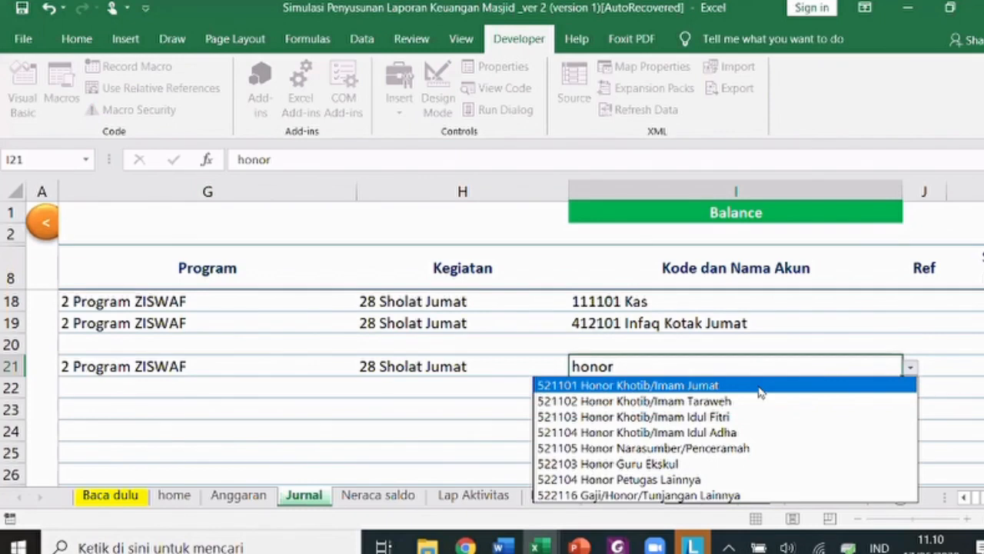
{"action": "left_click", "coordinate": [760, 385]}
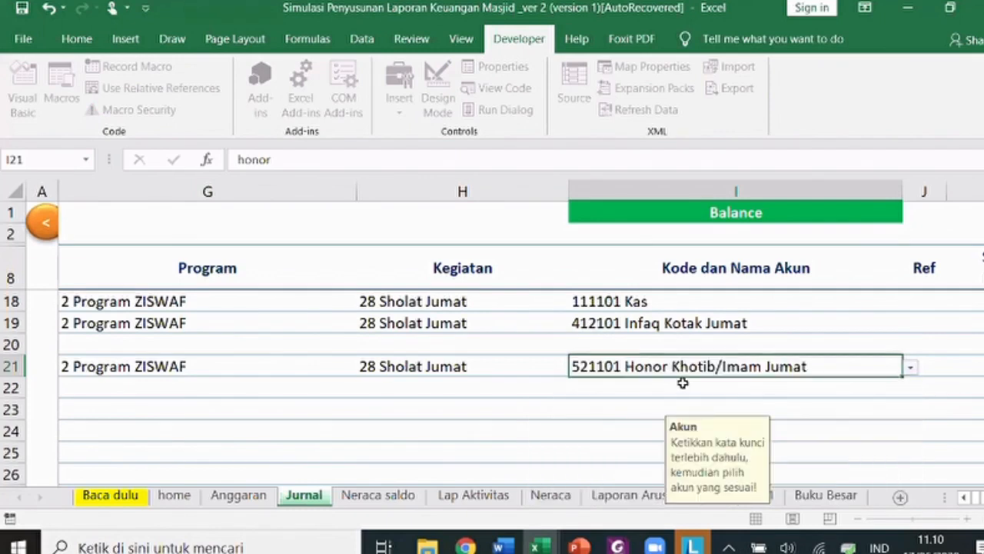
- Put account 111101 Kas in I22 by copying it from I18
{"action": "left_click", "coordinate": [685, 384]}
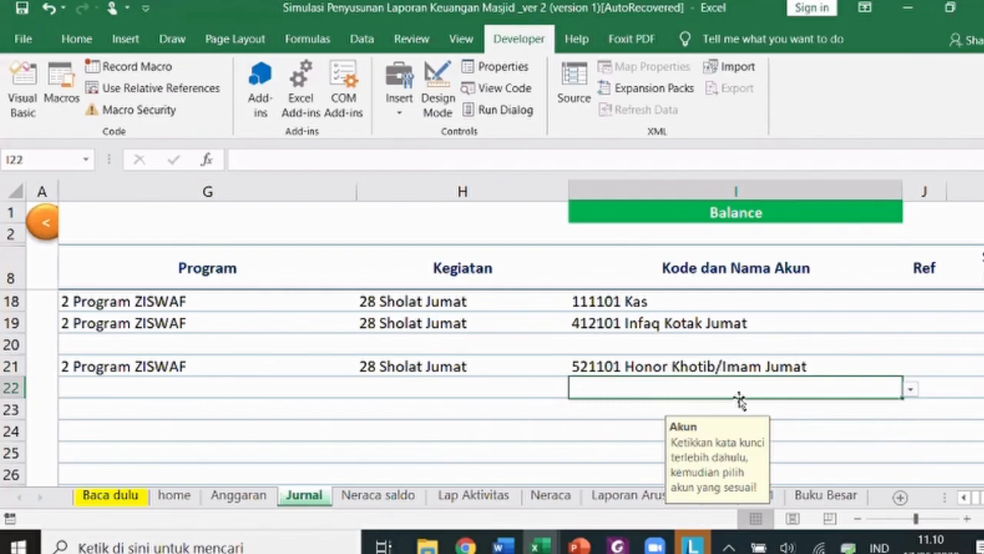
{"action": "type", "text": "kas"}
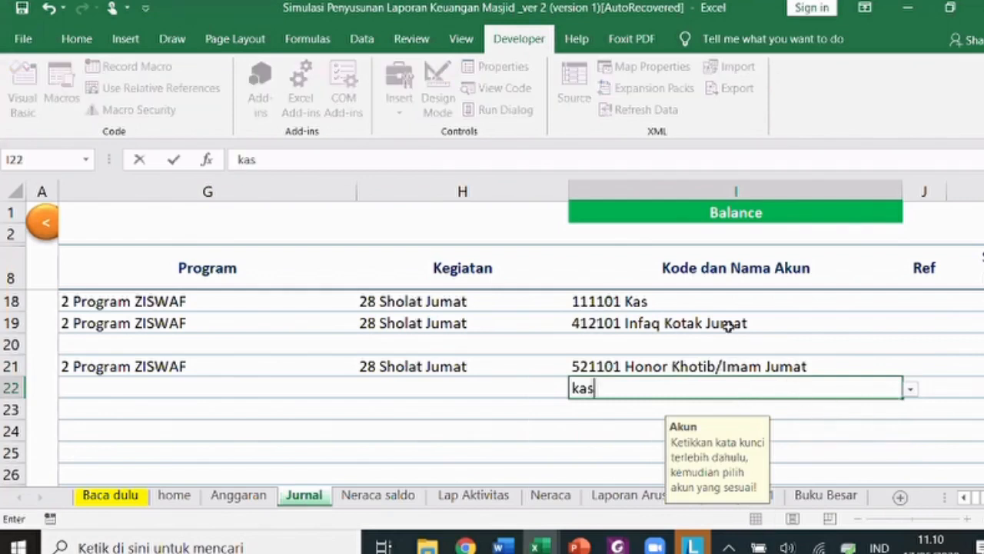
{"action": "key", "text": "Return"}
{"action": "key", "text": "Return"}
{"action": "left_click", "coordinate": [712, 300]}
{"action": "key", "text": "ctrl+c"}
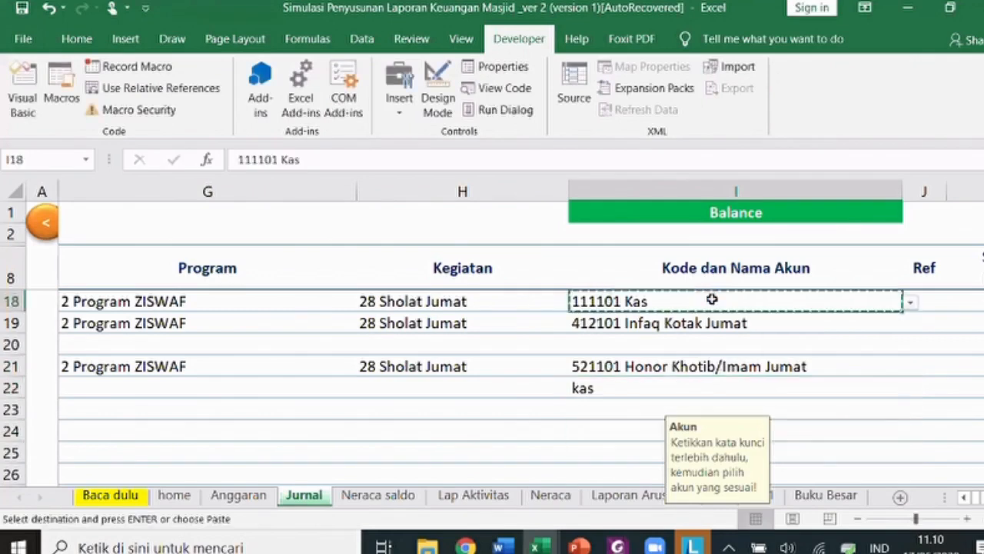
{"action": "key", "text": "Down"}
{"action": "key", "text": "Down"}
{"action": "key", "text": "Down"}
{"action": "key", "text": "Down"}
{"action": "key", "text": "Return"}
{"action": "key", "text": "Right"}
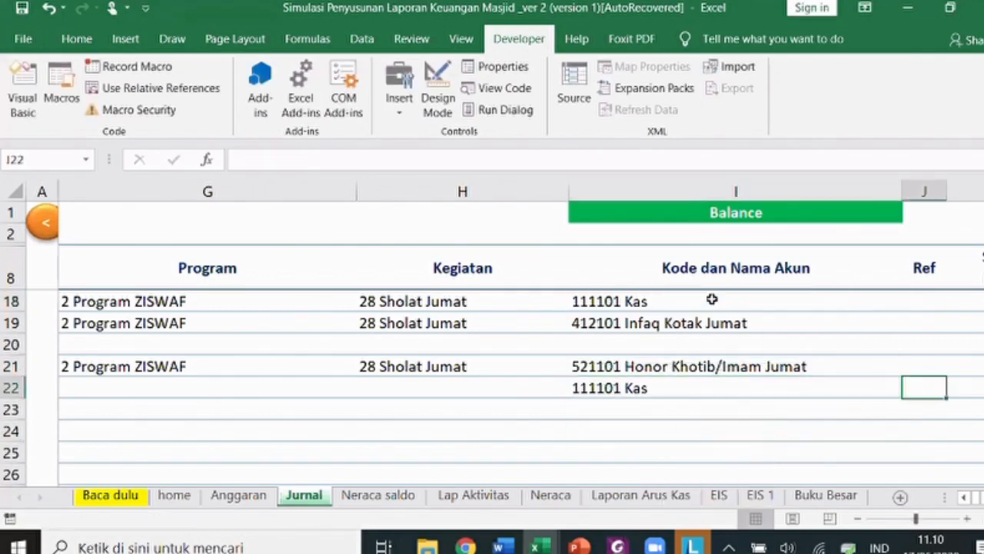
{"action": "key", "text": "Right"}
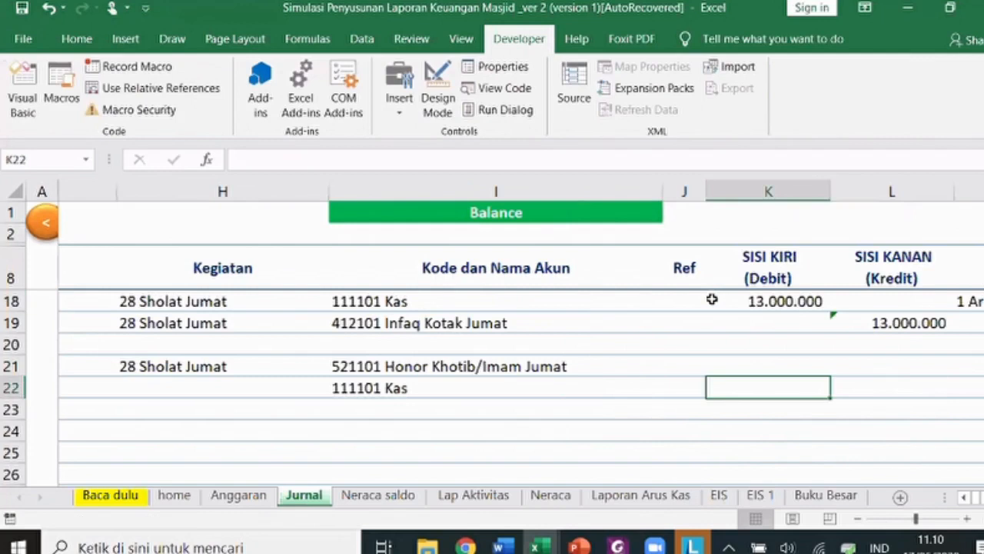
- Enter a 9.000.000 debit in K21 and credit L22 with =K21
{"action": "key", "text": "Up"}
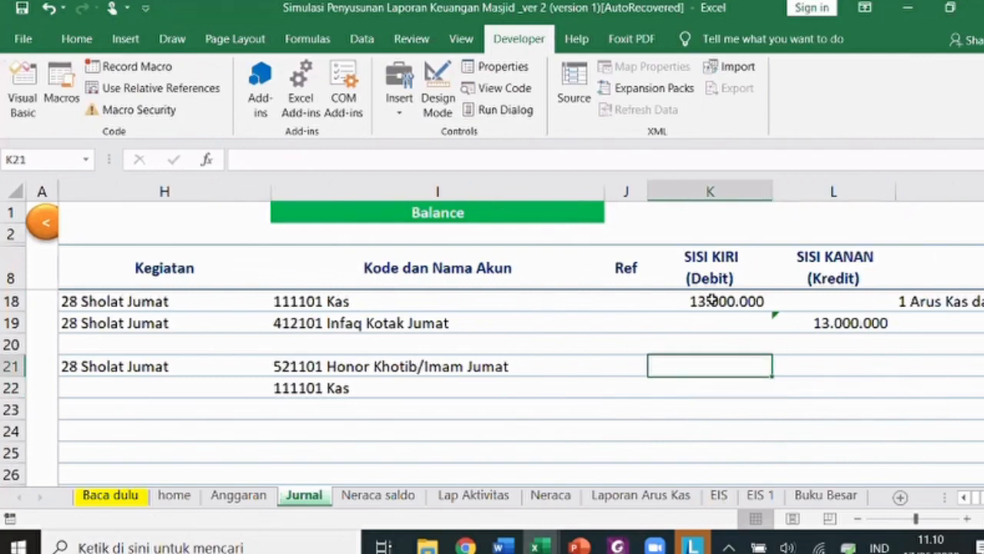
{"action": "type", "text": "9"}
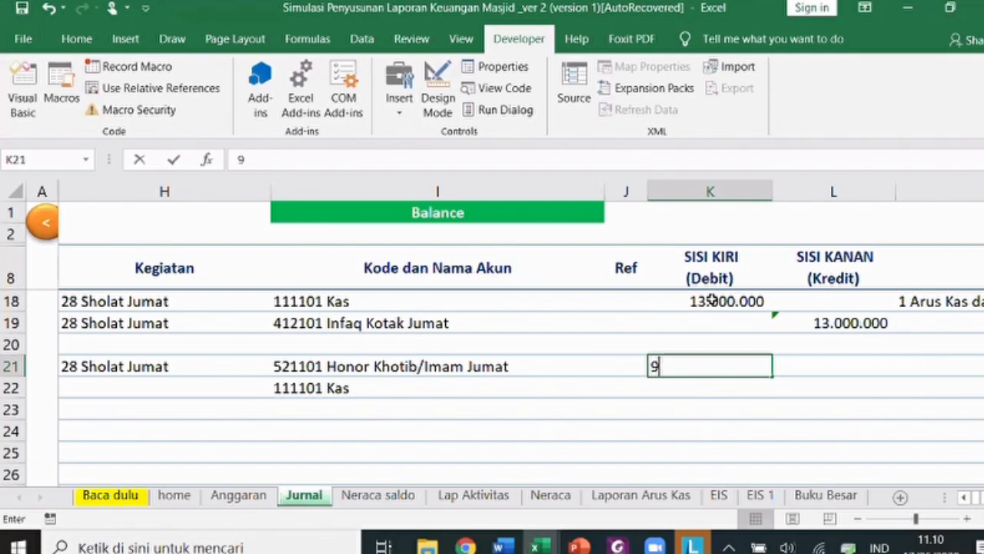
{"action": "type", "text": "000000"}
{"action": "key", "text": "Return"}
{"action": "key", "text": "Right"}
{"action": "type", "text": "=K21"}
{"action": "key", "text": "Return"}
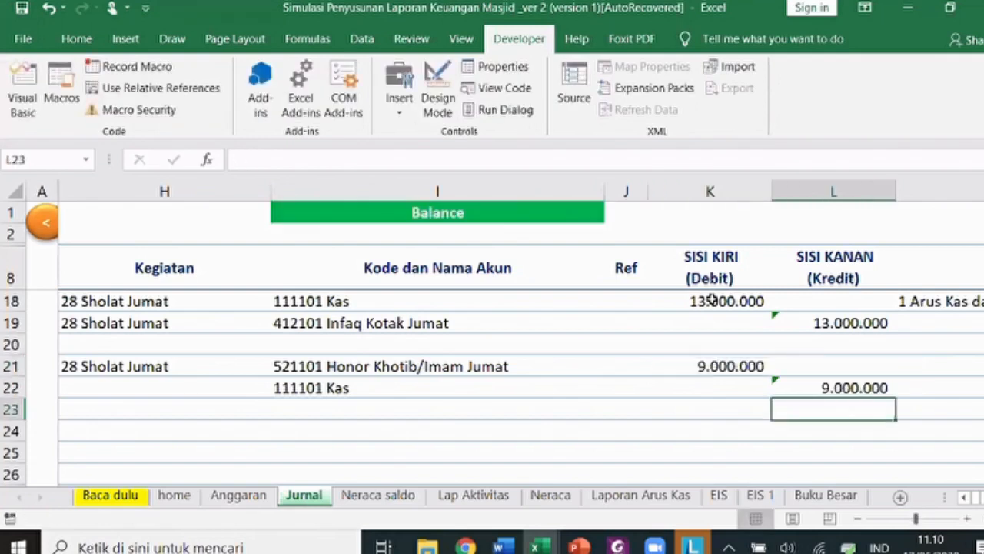
{"action": "key", "text": "Up"}
{"action": "key", "text": "Up"}
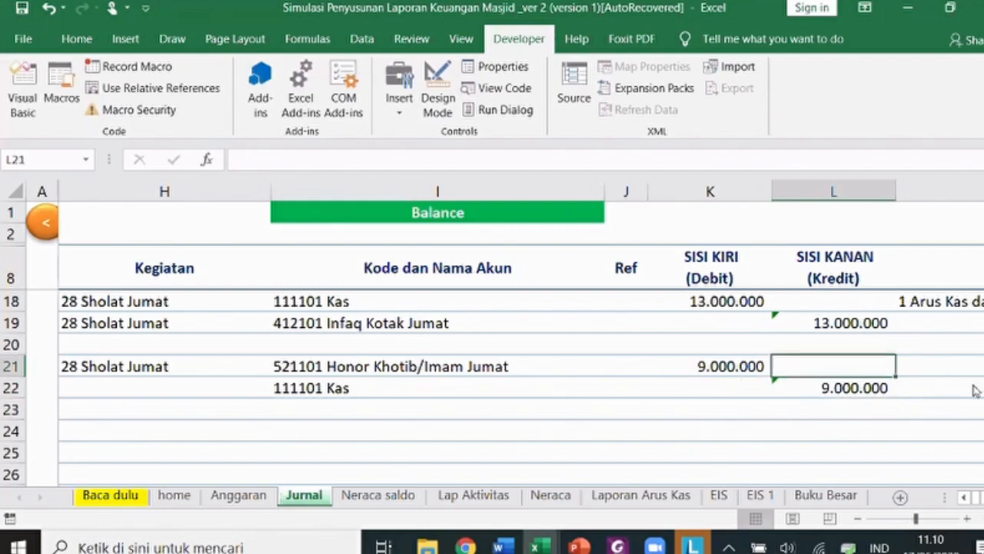
- Tag row 22 with the operating cash outflow category '2 Arus Kas … Keluar'
{"action": "key", "text": "Down"}
{"action": "key", "text": "Right"}
{"action": "key", "text": "alt+Down"}
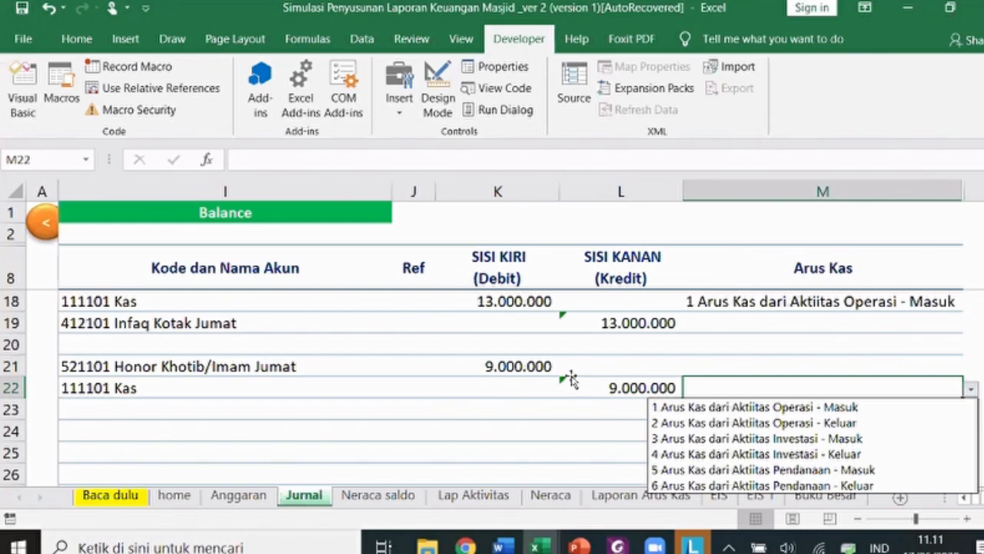
{"action": "key", "text": "Down"}
{"action": "key", "text": "Down"}
{"action": "key", "text": "Return"}
{"action": "key", "text": "Left"}
{"action": "key", "text": "Left"}
{"action": "key", "text": "Left"}
{"action": "key", "text": "Left"}
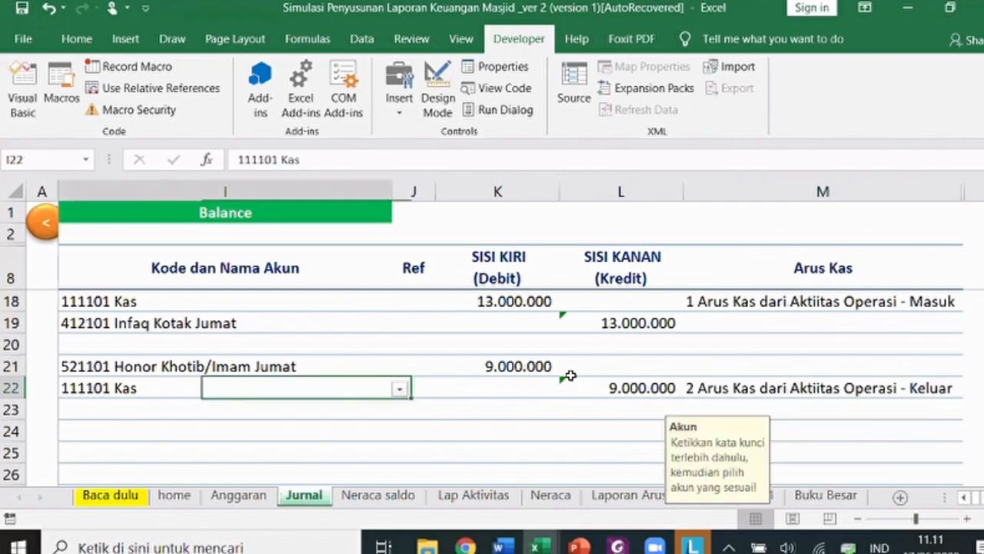
- Fill row 22 with row 21's date, voucher, description and fund details using Ctrl+D
{"action": "key", "text": "Left"}
{"action": "key", "text": "Left"}
{"action": "key", "text": "Left"}
{"action": "key", "text": "Left"}
{"action": "key", "text": "Left"}
{"action": "key", "text": "Left"}
{"action": "key", "text": "Left"}
{"action": "key", "text": "Up"}
{"action": "key", "text": "shift+Down"}
{"action": "key", "text": "shift+Right"}
{"action": "key", "text": "shift+Right"}
{"action": "key", "text": "shift+Right"}
{"action": "key", "text": "shift+Right"}
{"action": "key", "text": "shift+Right"}
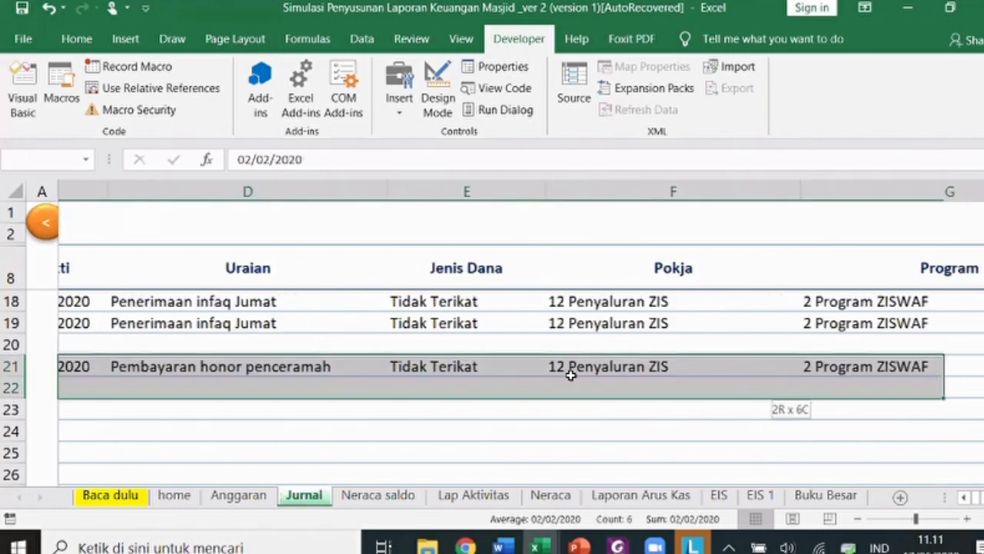
{"action": "key", "text": "shift+Right"}
{"action": "key", "text": "ctrl+d"}
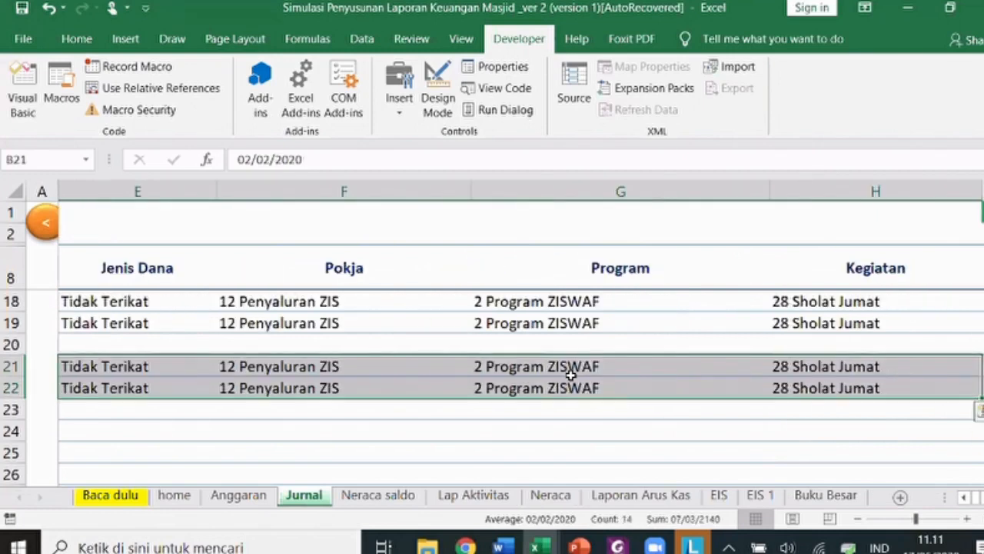
{"action": "key", "text": "Down"}
{"action": "key", "text": "Down"}
{"action": "key", "text": "Down"}
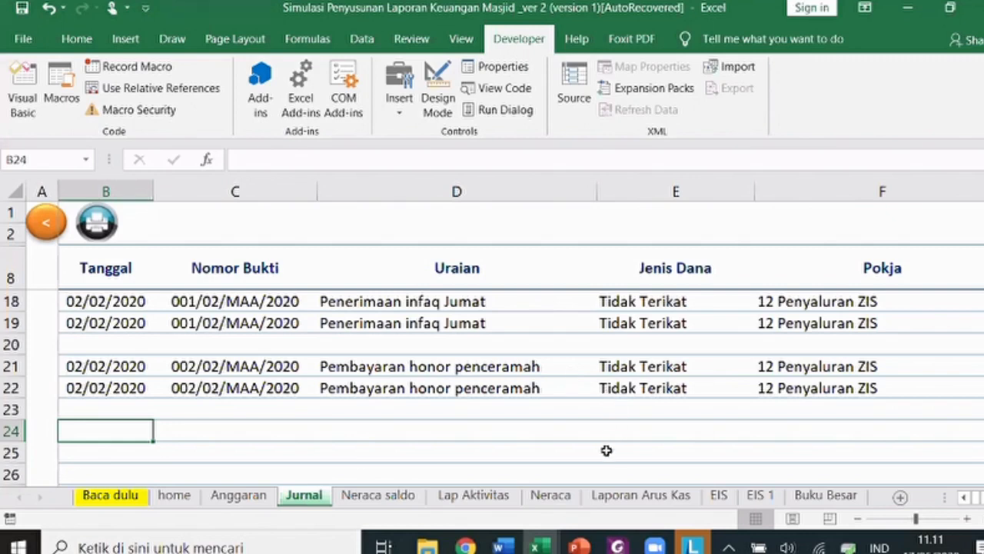
- Show transaction 3 in the PDF: 3 Juli 2020, Penerimaan Infaq Kotak Masjid, Rp35.000.000
{"action": "left_click_drag", "start_coordinate": [585, 527], "coordinate": [416, 423]}
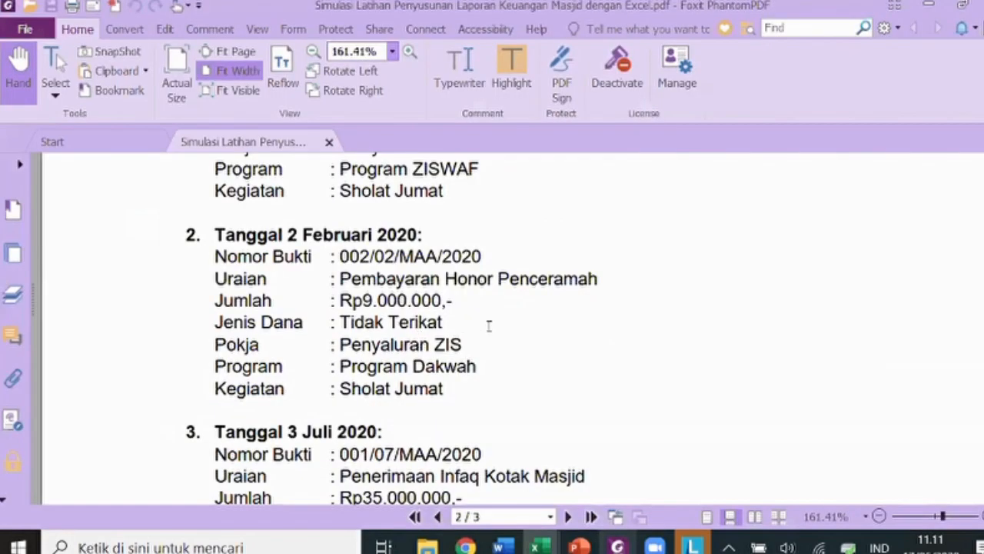
{"action": "scroll", "coordinate": [489, 326], "scroll_direction": "down", "scroll_amount": 5}
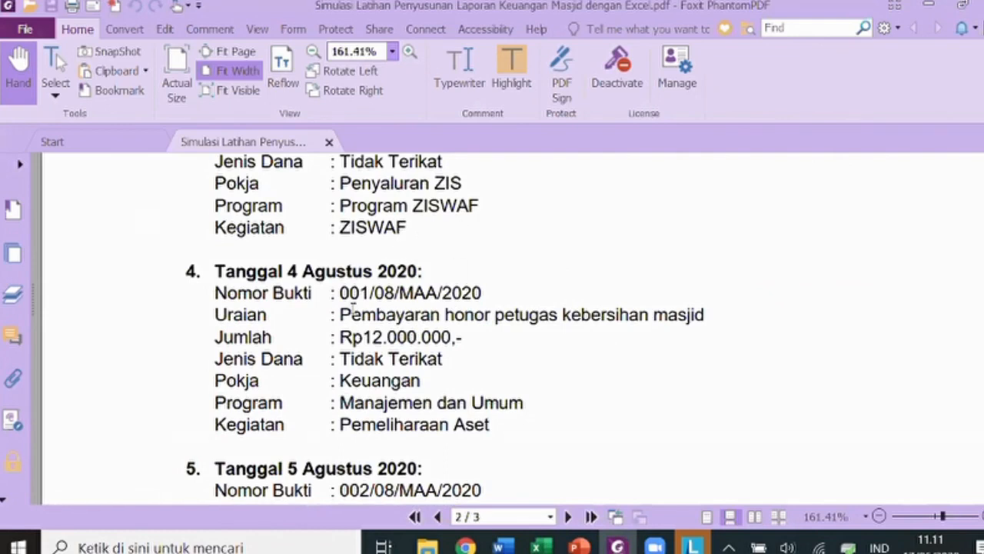
{"action": "scroll", "coordinate": [417, 264], "scroll_direction": "up", "scroll_amount": 2}
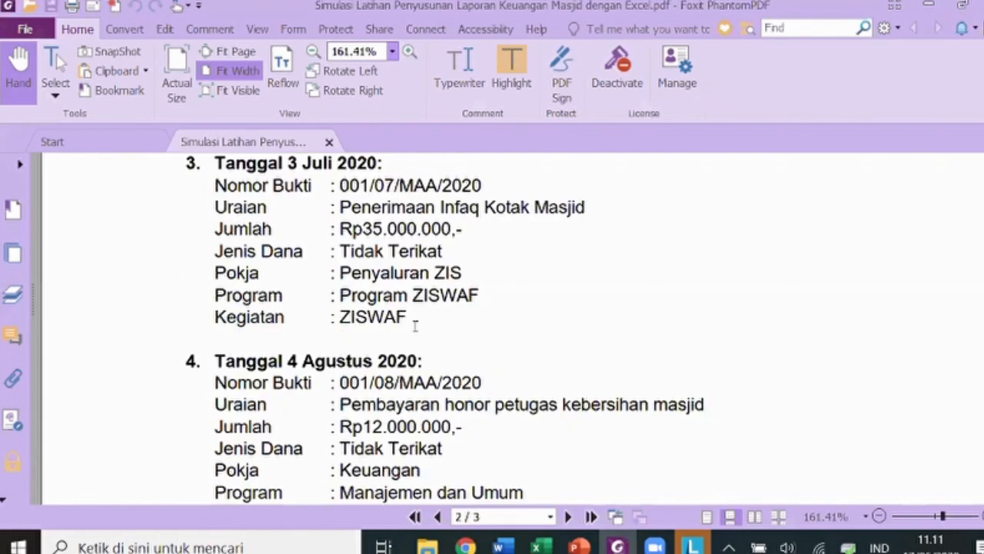
{"action": "key", "text": "alt+Tab"}
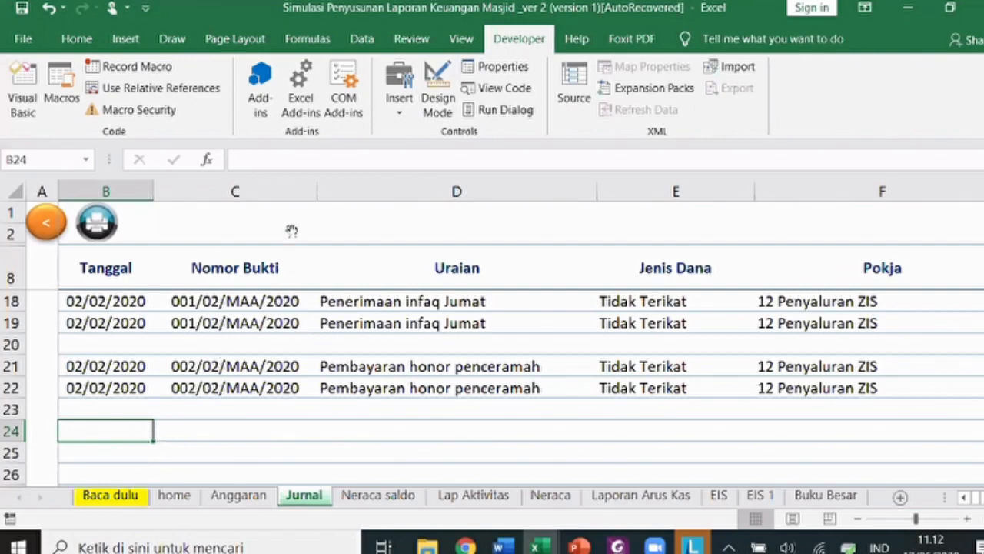
{"action": "key", "text": "alt+Tab"}
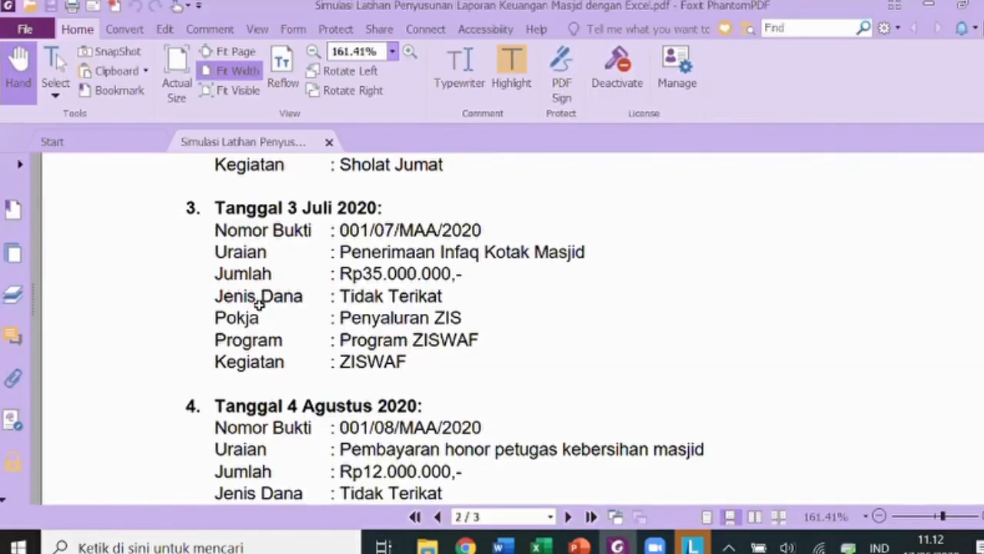
- Enter date 03/07/2020 in B24 and voucher 001/07/MAA/2020 in C24
{"action": "key", "text": "alt+Tab"}
{"action": "type", "text": "3/7/2020"}
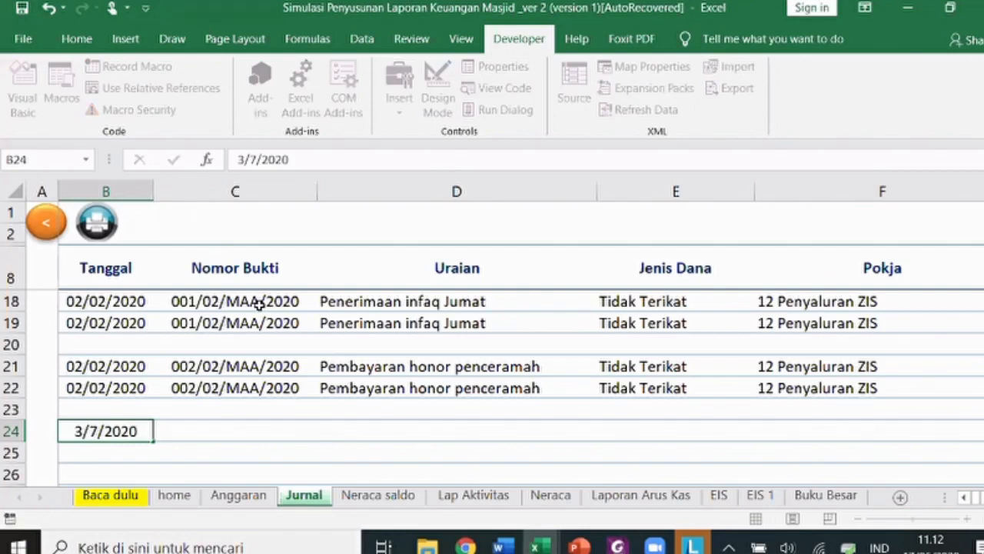
{"action": "key", "text": "Tab"}
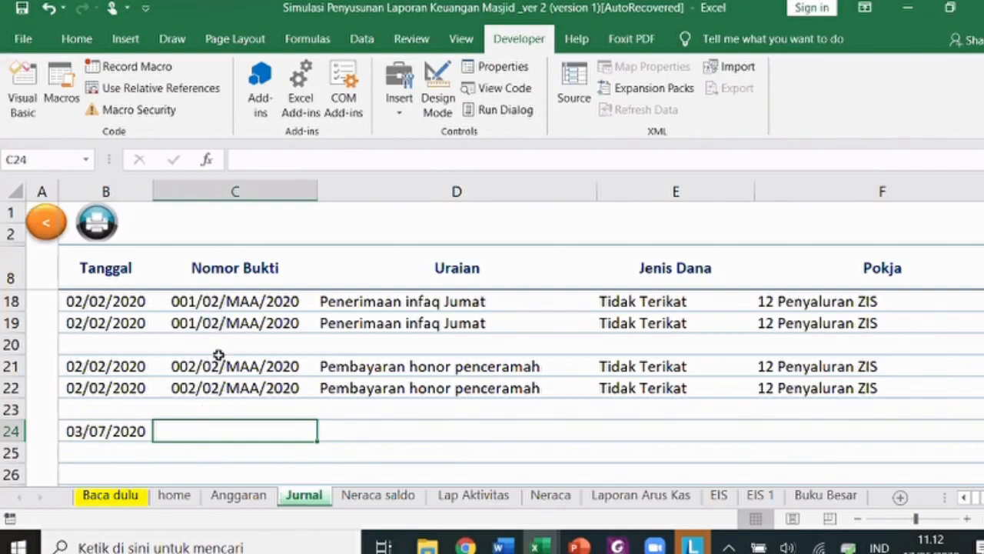
{"action": "type", "text": "001/02/MAA/2020"}
{"action": "left_click", "coordinate": [203, 429]}
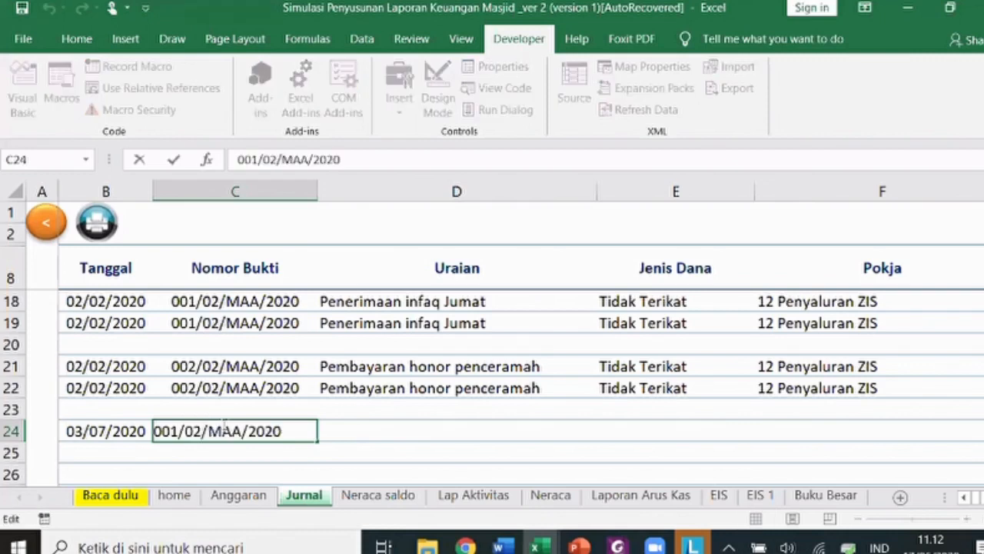
{"action": "key", "text": "BackSpace"}
{"action": "type", "text": "7"}
{"action": "key", "text": "Return"}
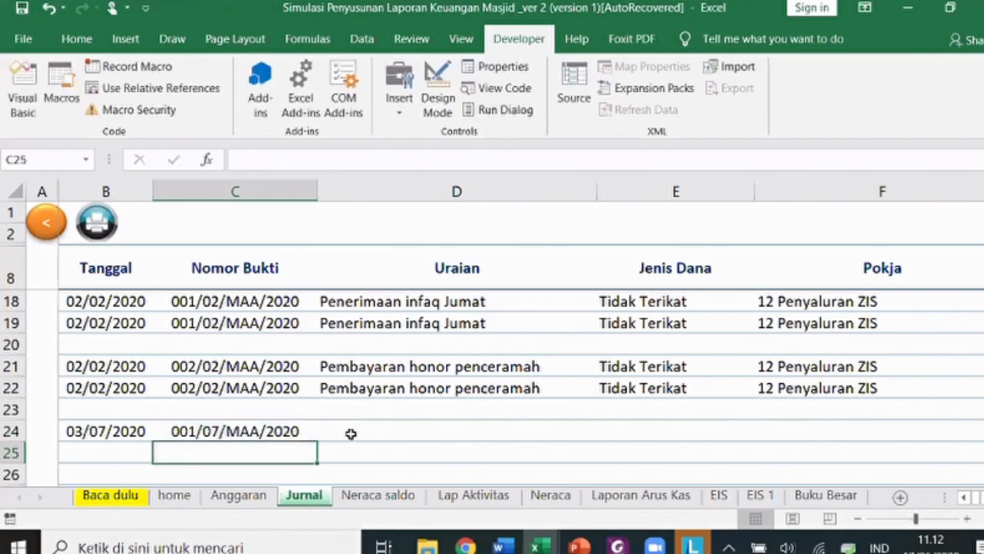
- Enter 'Penerimaan infaq kotak masjid' in D24 and copy Tidak Terikat, 12 Penyaluran ZIS into E24:F24
{"action": "left_click", "coordinate": [350, 433]}
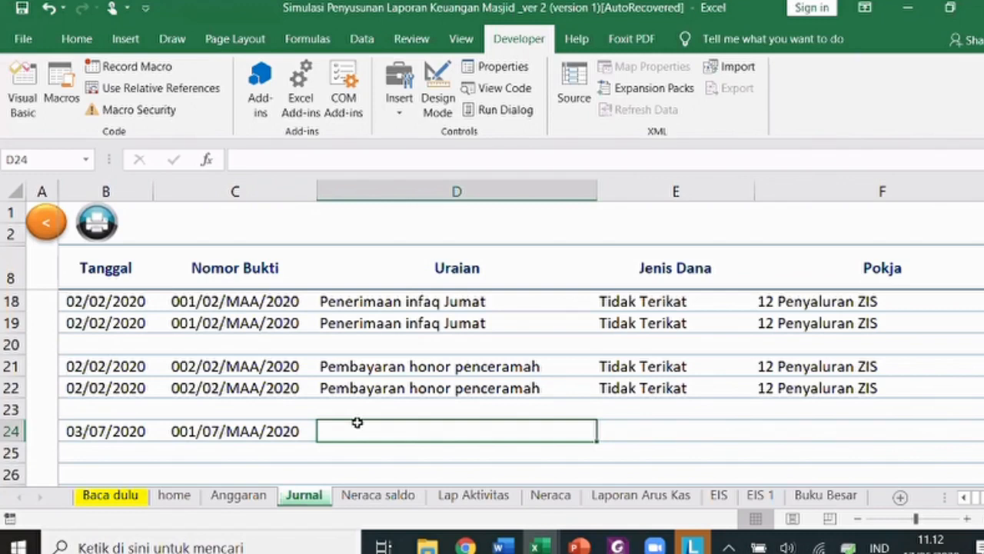
{"action": "type", "text": "Penerimaan i"}
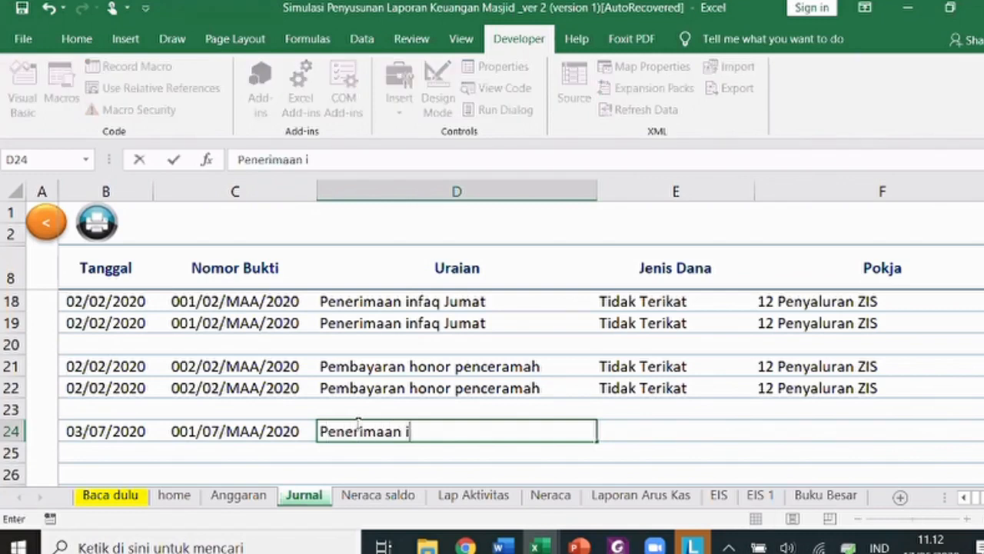
{"action": "type", "text": "nfaq kot"}
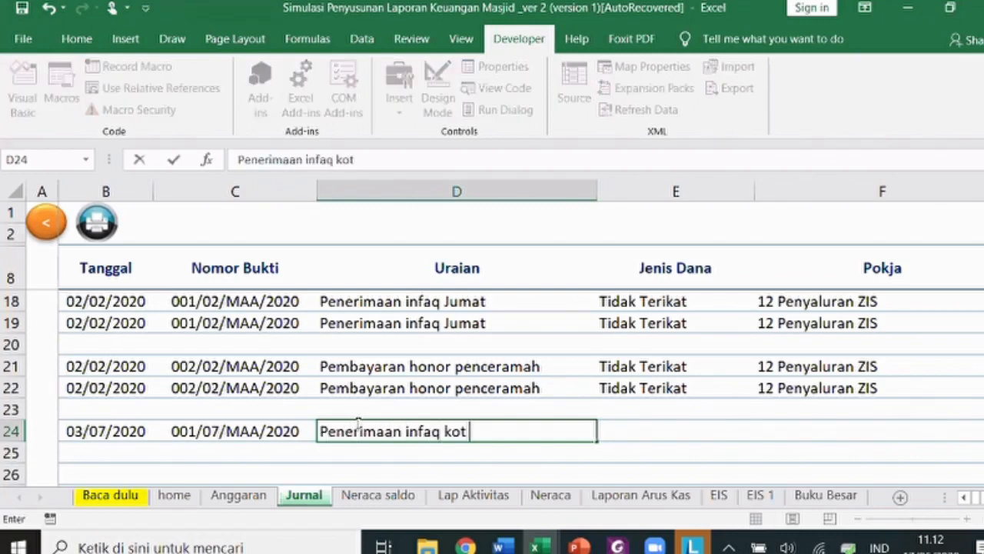
{"action": "type", "text": "ak masjid"}
{"action": "key", "text": "Tab"}
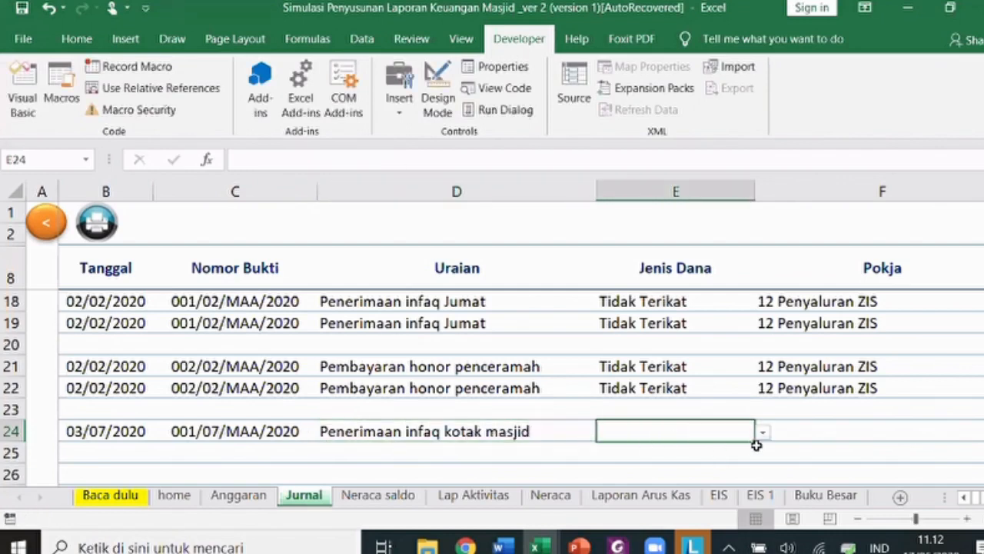
{"action": "left_click_drag", "start_coordinate": [737, 388], "coordinate": [773, 389]}
{"action": "key", "text": "ctrl+c"}
{"action": "key", "text": "Down"}
{"action": "key", "text": "Down"}
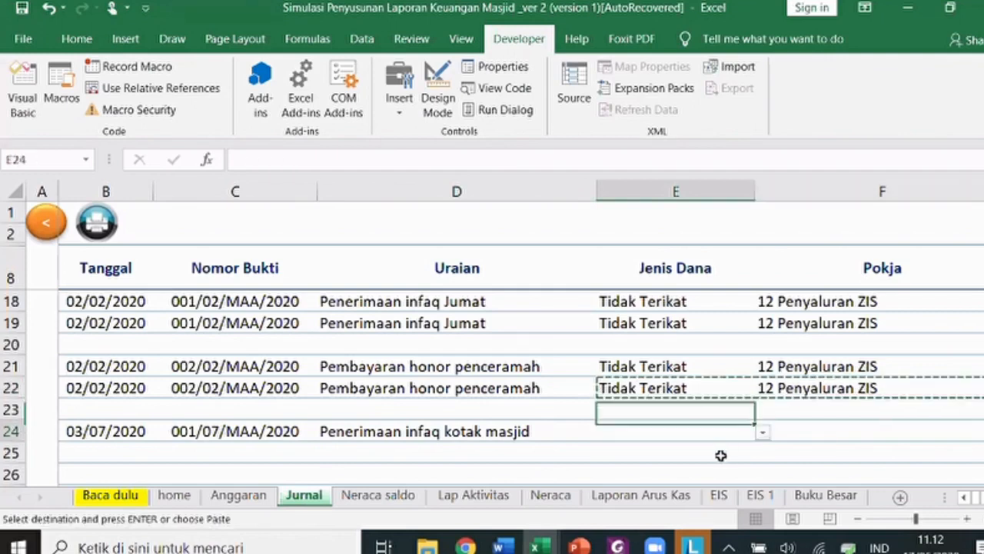
{"action": "key", "text": "Return"}
{"action": "key", "text": "Right"}
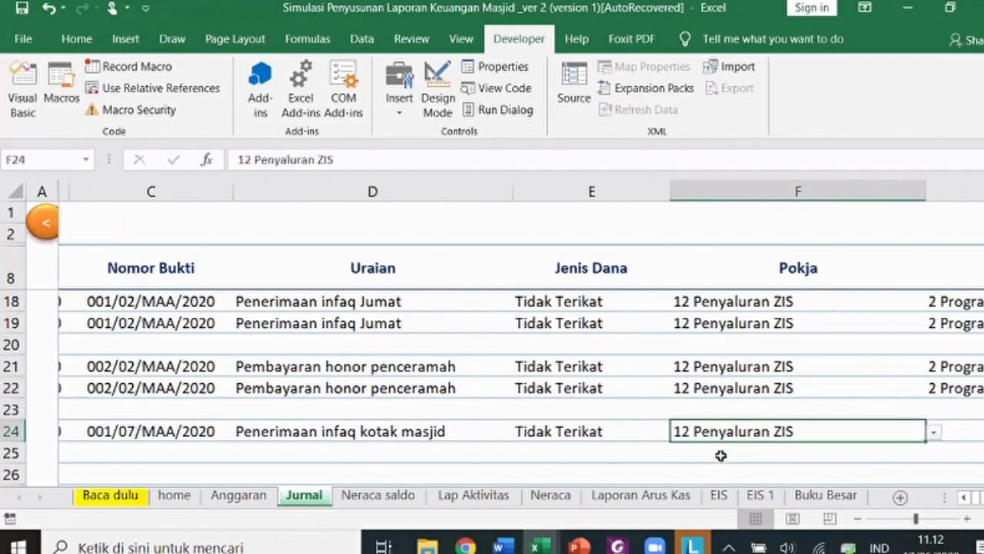
{"action": "key", "text": "Right"}
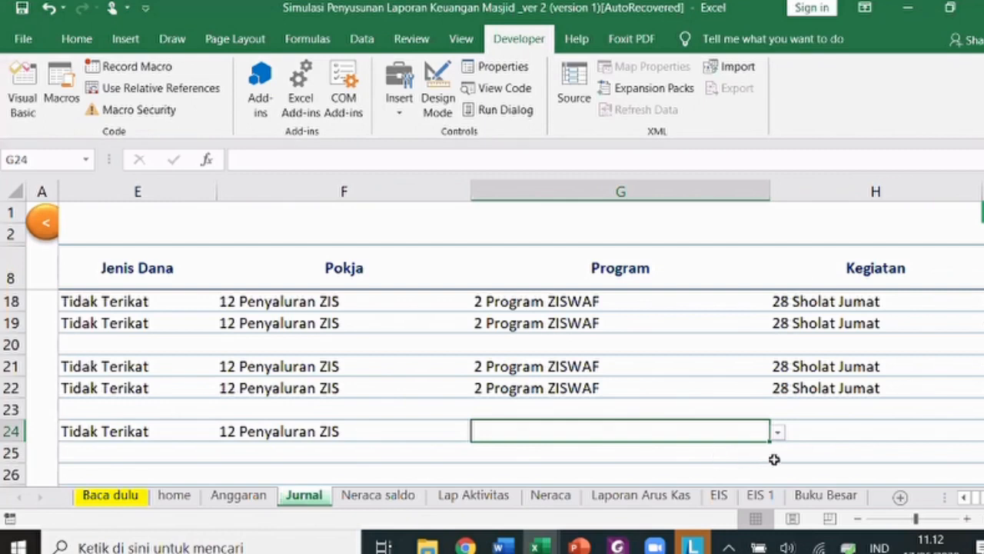
- Copy 2 Program ZISWAF into G24 and choose Kegiatan 33 ZISWAF in H24
{"action": "left_click", "coordinate": [575, 393]}
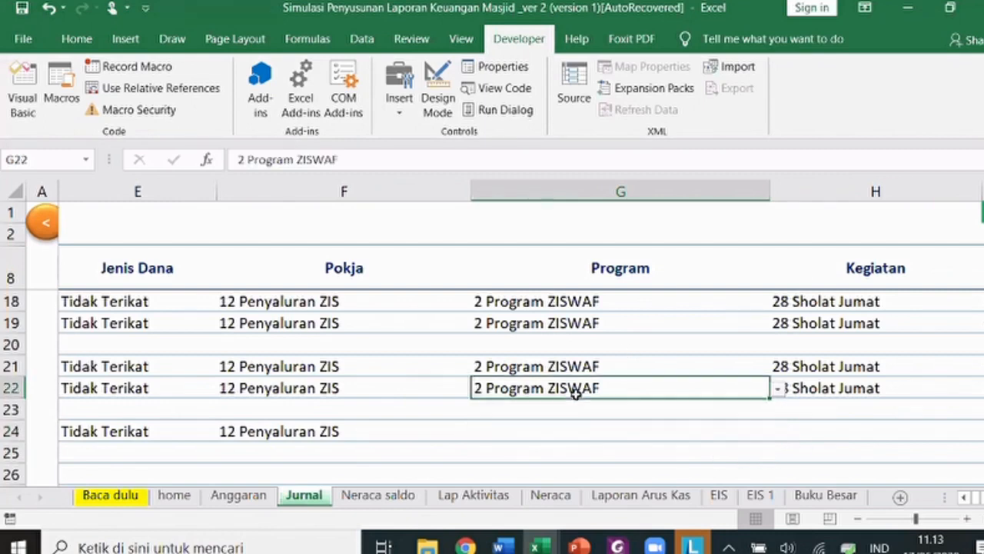
{"action": "key", "text": "ctrl+c"}
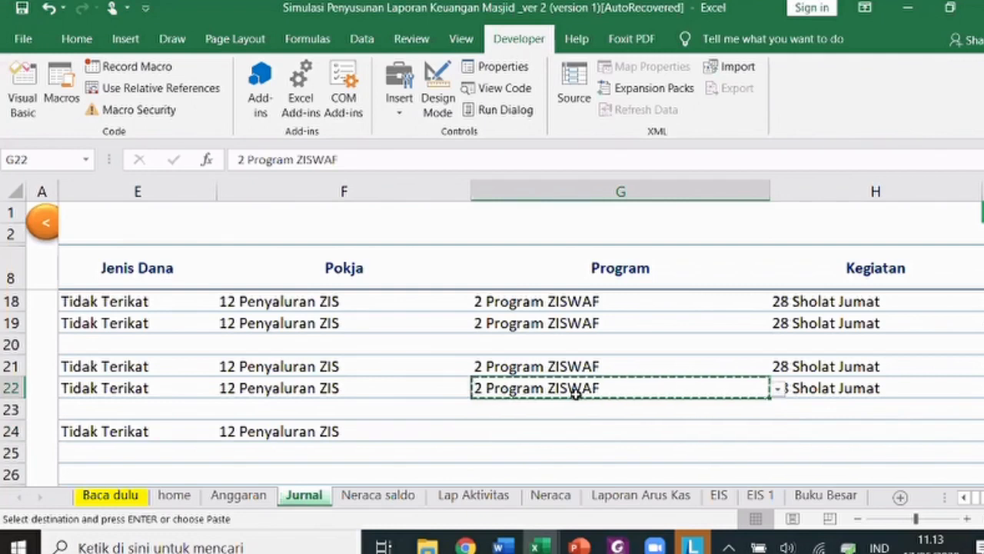
{"action": "key", "text": "Down"}
{"action": "key", "text": "Down"}
{"action": "key", "text": "Return"}
{"action": "key", "text": "Right"}
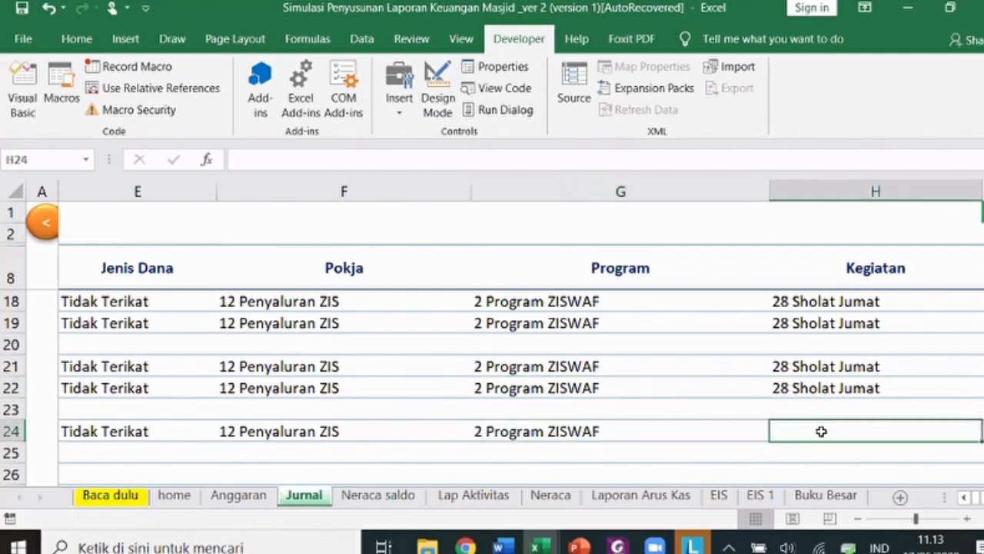
{"action": "left_click", "coordinate": [982, 431]}
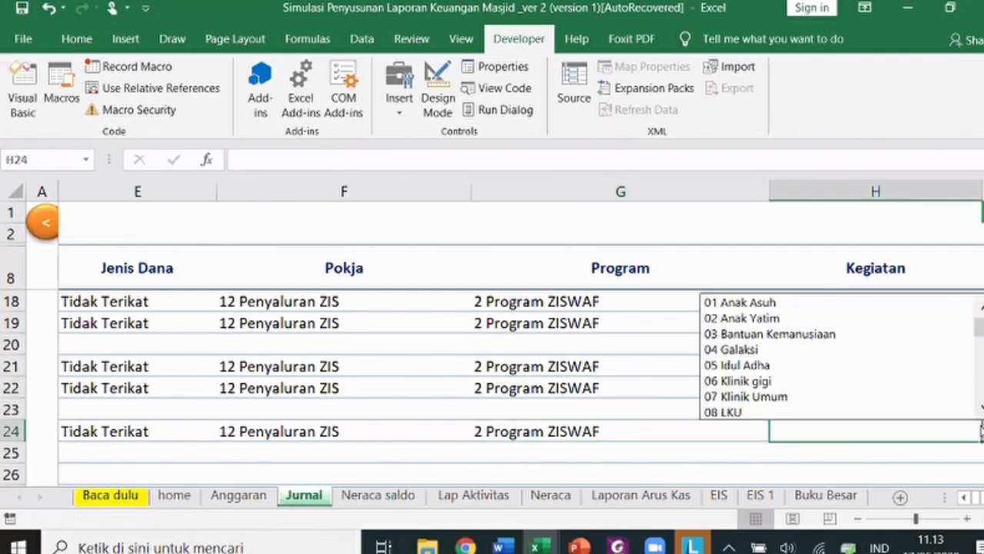
{"action": "scroll", "coordinate": [982, 353], "scroll_direction": "down", "scroll_amount": 2}
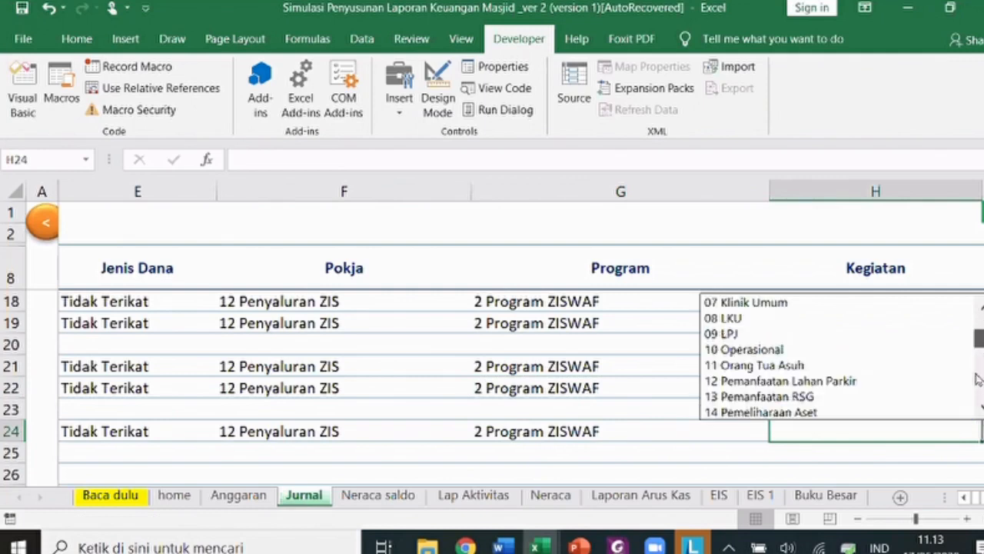
{"action": "left_click", "coordinate": [849, 413]}
{"action": "key", "text": "Tab"}
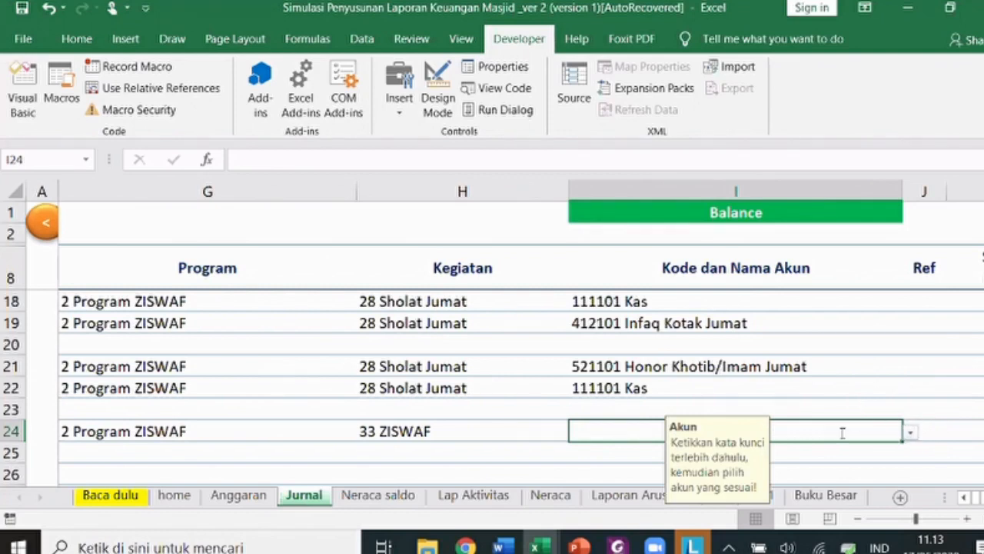
- Search 'bank' and assign 111202 Bank Syariah Mandiri (ZIS) to I24
{"action": "type", "text": "bank"}
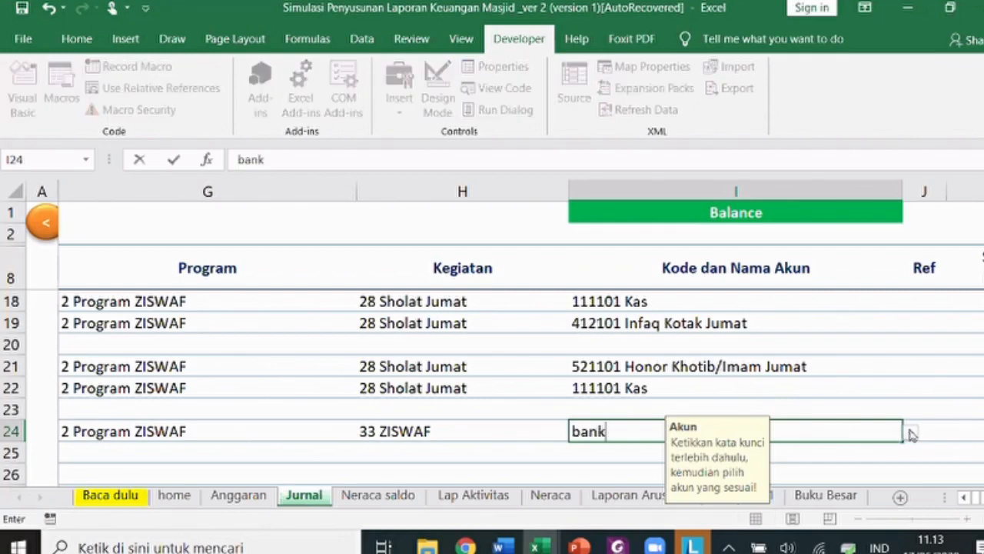
{"action": "left_click", "coordinate": [910, 433]}
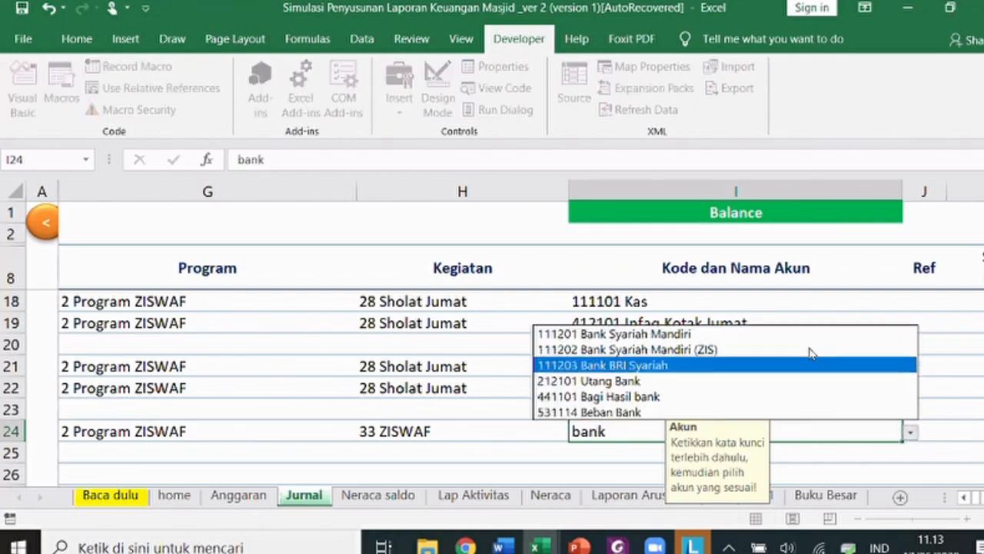
{"action": "key", "text": "Return"}
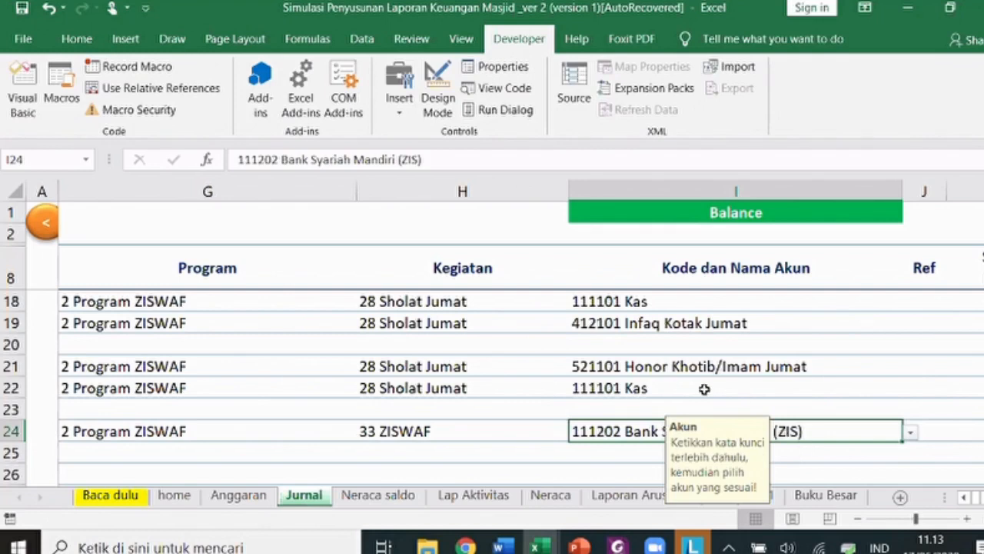
{"action": "scroll", "coordinate": [660, 387], "scroll_direction": "down", "scroll_amount": 1}
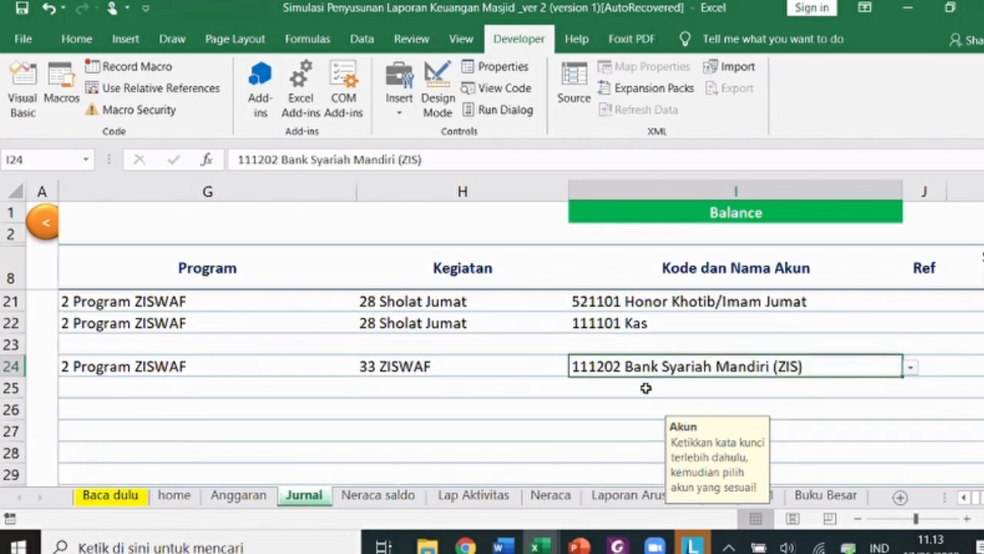
- Search 'infaq' and assign 412199 Infaq Ibadah Wajib dan Sunnah Lainnya to I25
{"action": "left_click", "coordinate": [646, 389]}
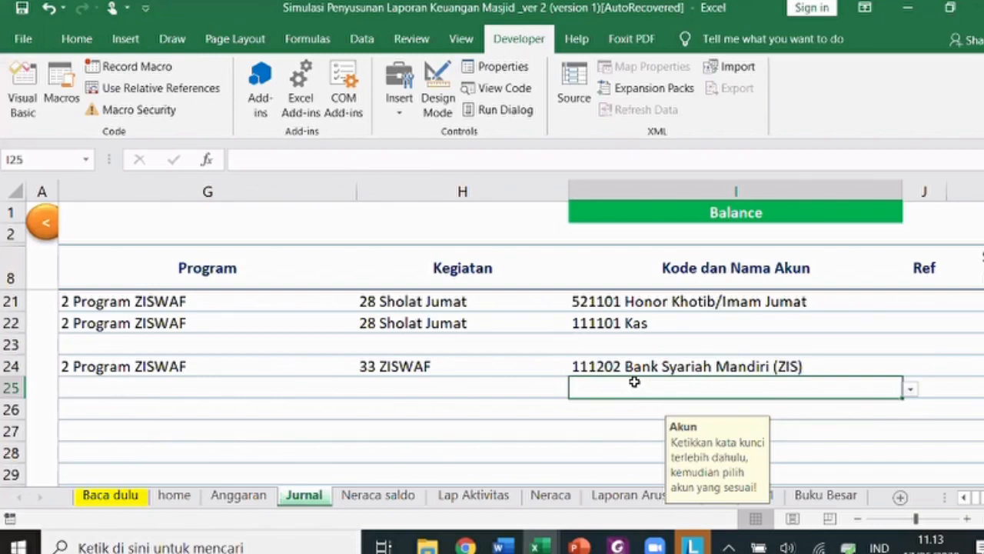
{"action": "type", "text": "inf"}
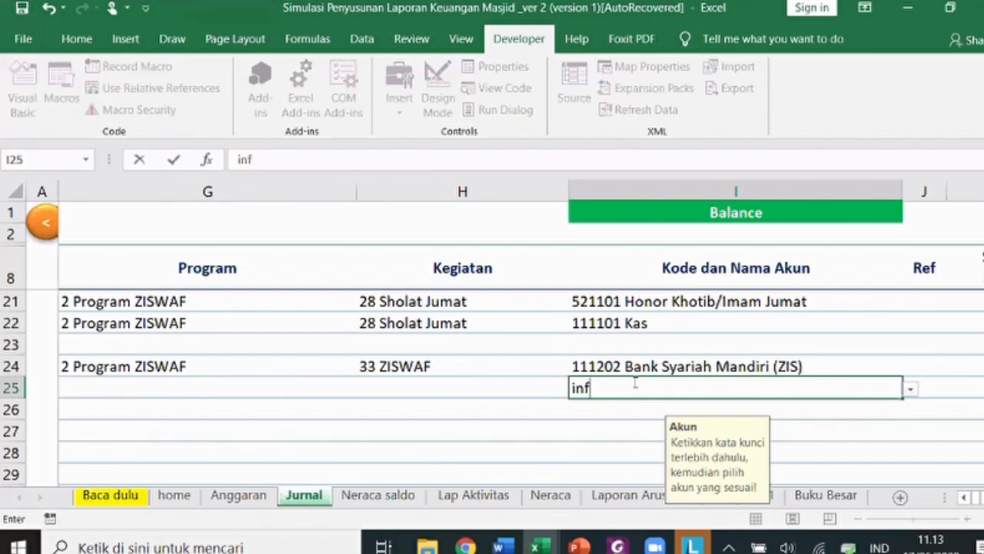
{"action": "type", "text": "aq"}
{"action": "key", "text": "Return"}
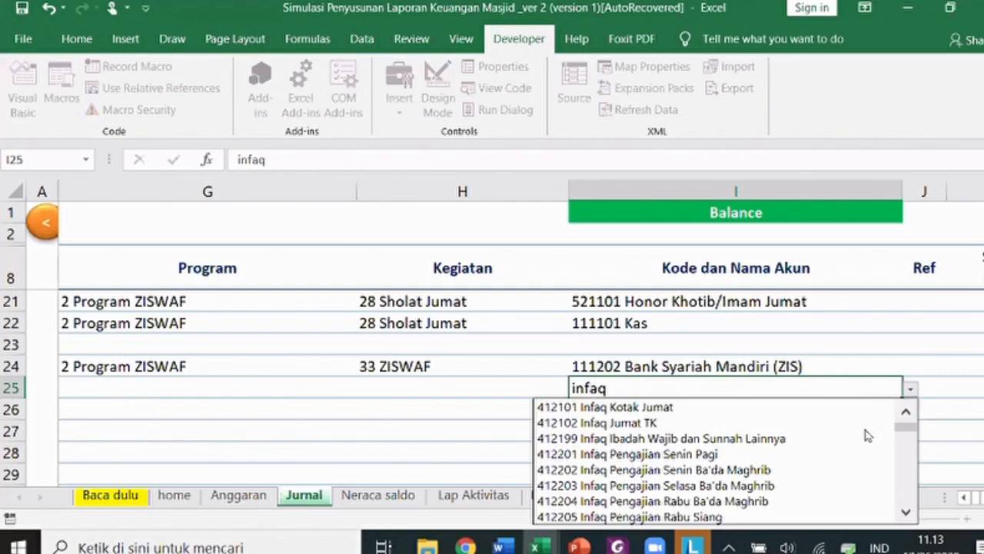
{"action": "left_click", "coordinate": [861, 438]}
{"action": "key", "text": "Up"}
{"action": "key", "text": "Left"}
{"action": "key", "text": "Left"}
{"action": "key", "text": "Left"}
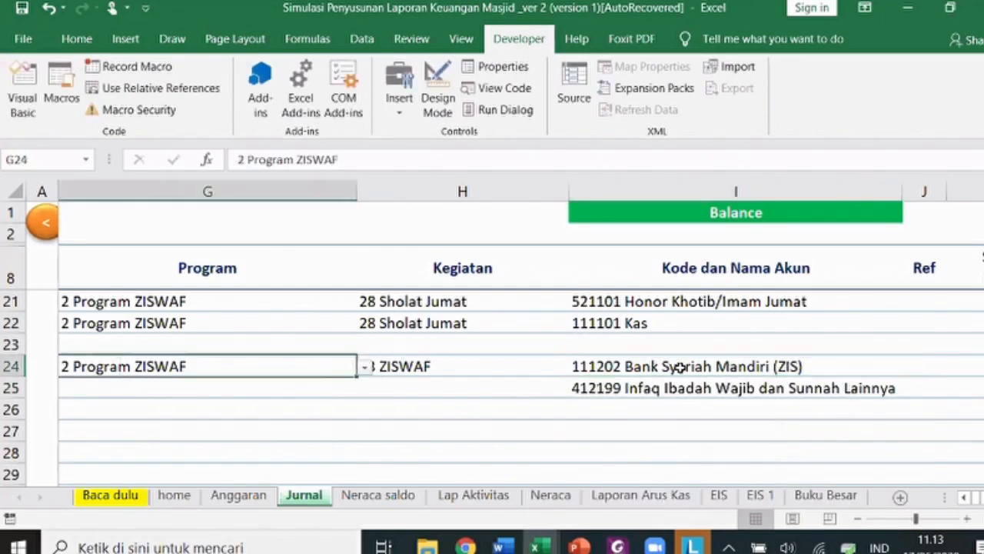
{"action": "key", "text": "Right"}
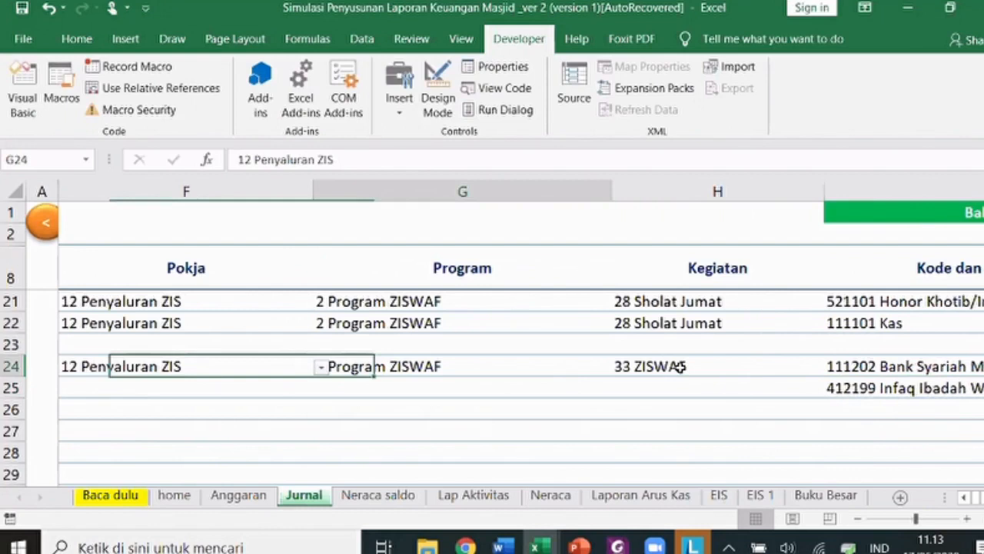
{"action": "key", "text": "Right"}
{"action": "key", "text": "Right"}
{"action": "key", "text": "Right"}
{"action": "key", "text": "Right"}
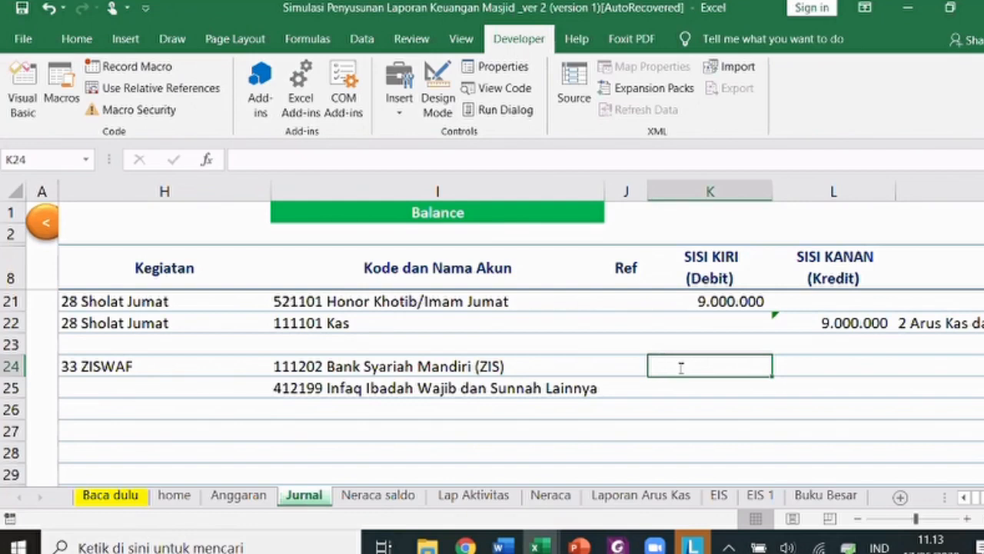
- Enter the 35.000.000 debit and a matching credit formula in L25
{"action": "type", "text": "35000000"}
{"action": "key", "text": "Return"}
{"action": "type", "text": "="}
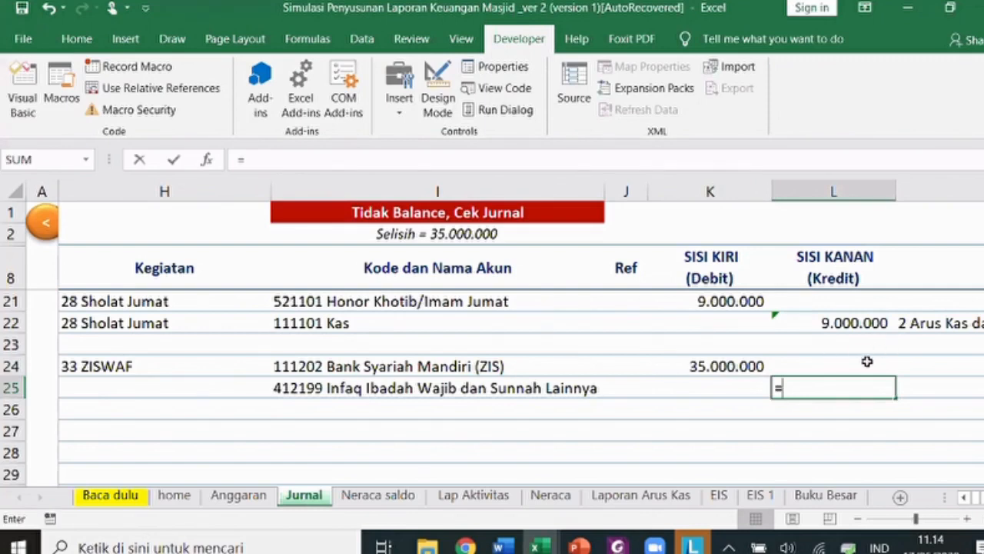
{"action": "key", "text": "Up"}
{"action": "key", "text": "Left"}
{"action": "key", "text": "Return"}
{"action": "key", "text": "Up"}
{"action": "key", "text": "Up"}
{"action": "key", "text": "Right"}
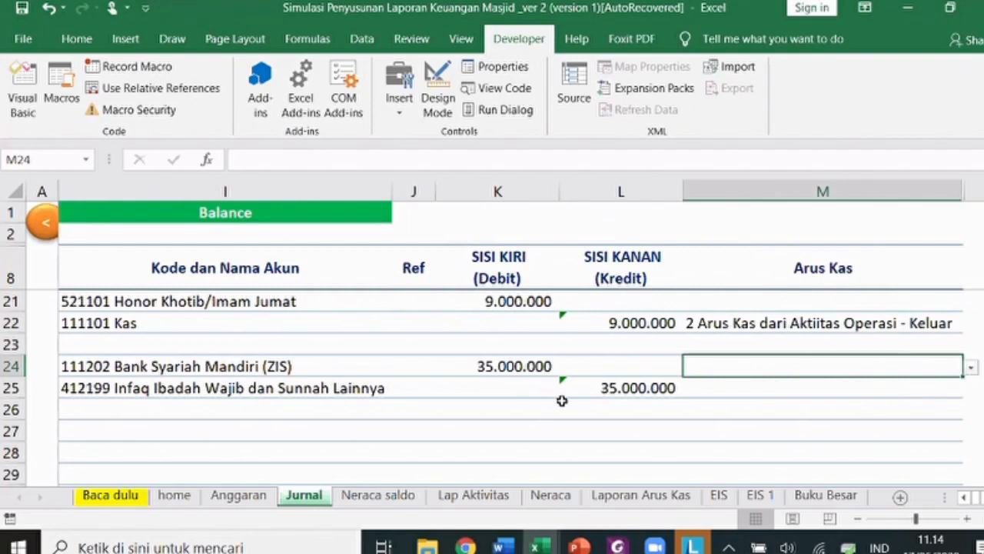
- Copy row 24's Tidak Terikat, 12 Penyaluran ZIS, 2 Program ZISWAF and 33 ZISWAF into row 25
{"action": "key", "text": "alt+Down"}
{"action": "key", "text": "Down"}
{"action": "key", "text": "Return"}
{"action": "key", "text": "Down"}
{"action": "key", "text": "Down"}
{"action": "key", "text": "Left"}
{"action": "key", "text": "Left"}
{"action": "key", "text": "Left"}
{"action": "key", "text": "Left"}
{"action": "key", "text": "Left"}
{"action": "key", "text": "Left"}
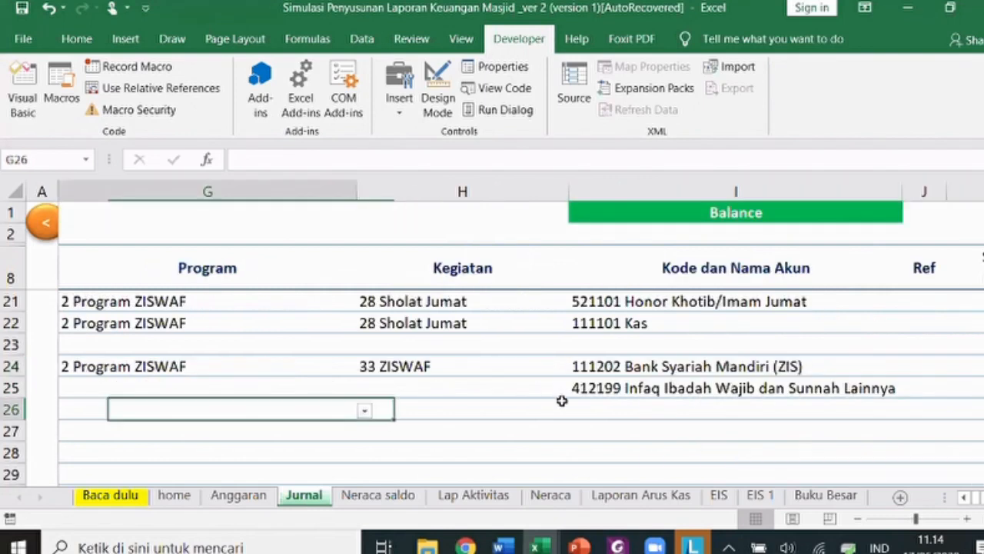
{"action": "key", "text": "Up"}
{"action": "key", "text": "Up"}
{"action": "key", "text": "Left"}
{"action": "key", "text": "Left"}
{"action": "key", "text": "Left"}
{"action": "key", "text": "Left"}
{"action": "key", "text": "Left"}
{"action": "key", "text": "shift+Down"}
{"action": "key", "text": "shift+Right"}
{"action": "key", "text": "shift+Right"}
{"action": "key", "text": "shift+Right"}
{"action": "key", "text": "shift+Right"}
{"action": "key", "text": "shift+Right"}
{"action": "key", "text": "shift+Right"}
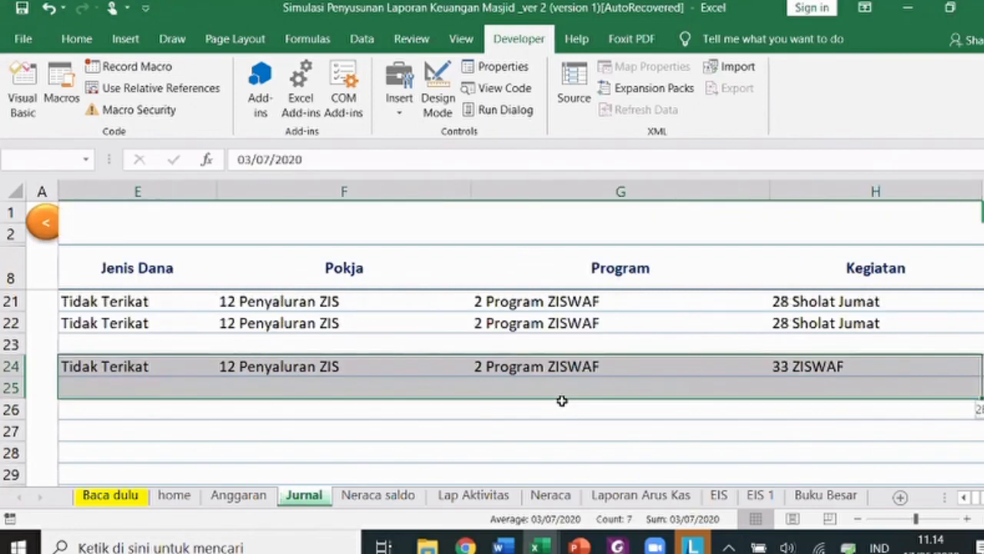
{"action": "key", "text": "ctrl+d"}
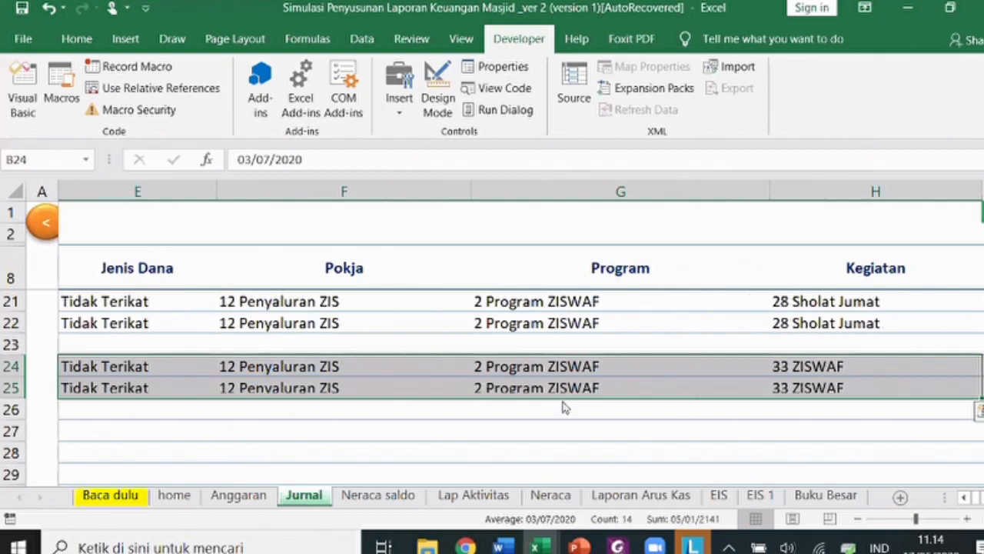
{"action": "key", "text": "Down"}
{"action": "key", "text": "Down"}
{"action": "key", "text": "Down"}
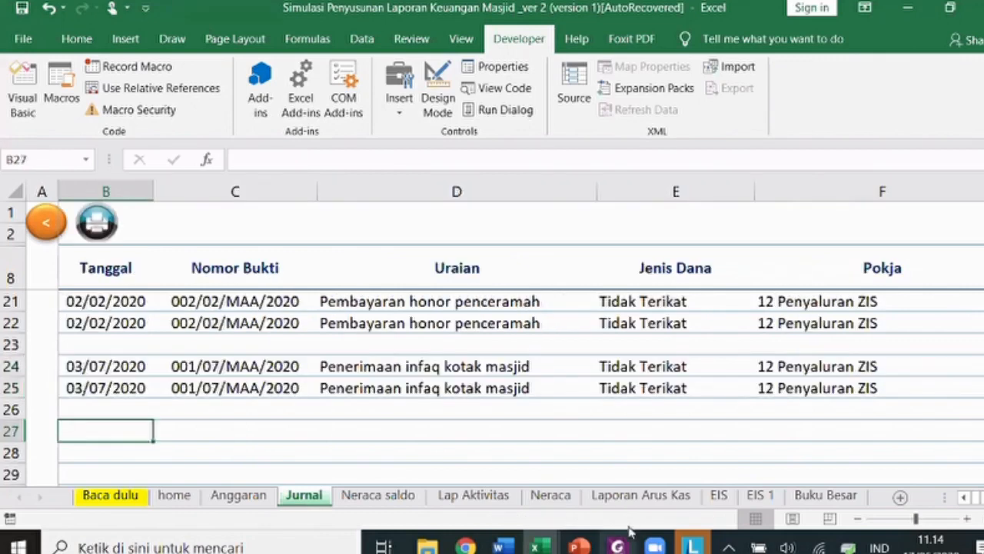
{"action": "left_click", "coordinate": [617, 547]}
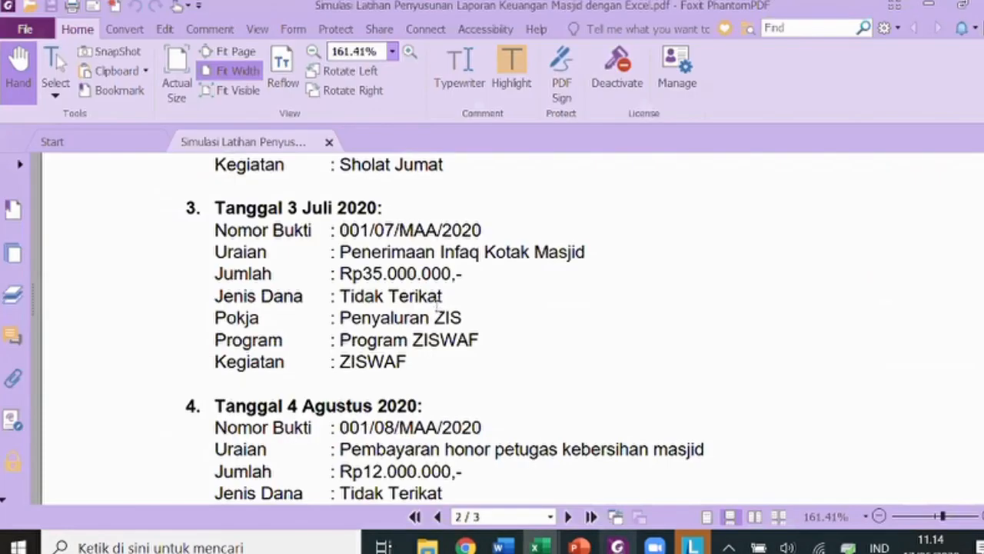
{"action": "scroll", "coordinate": [321, 263], "scroll_direction": "down", "scroll_amount": 3}
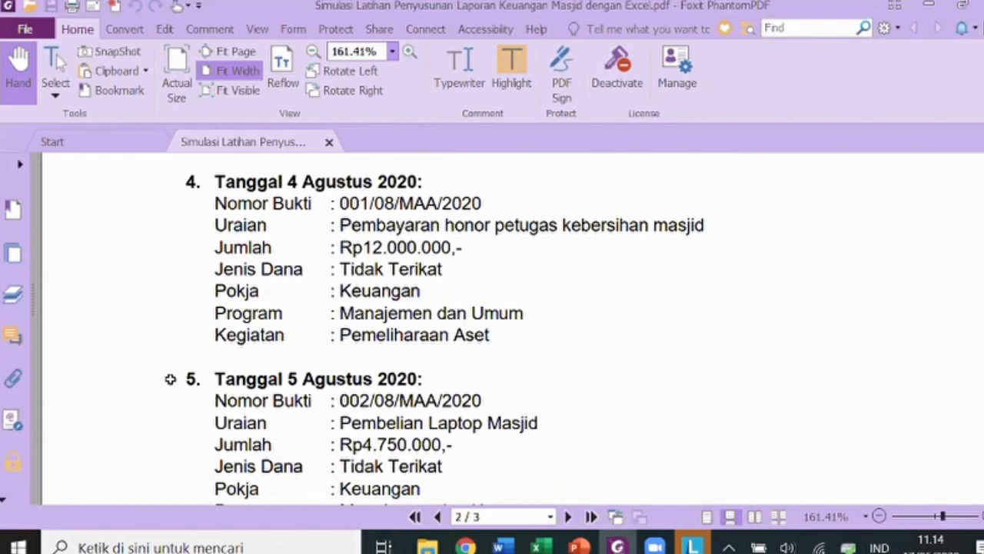
{"action": "key", "text": "alt+Tab"}
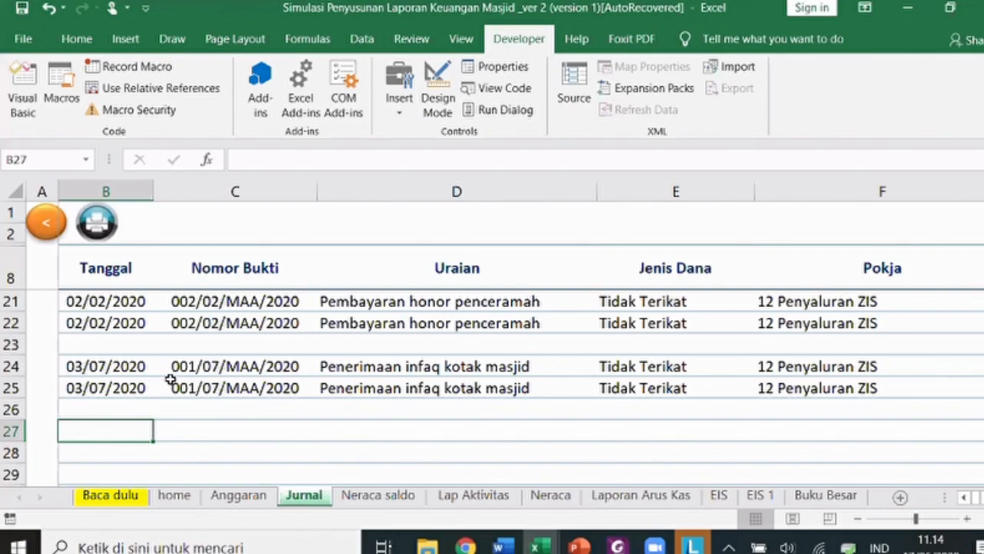
- Enter date 04/08/2020 in B27 and voucher 001/08/MAA/2020 in C27
{"action": "type", "text": "4/8"}
{"action": "key", "text": "Tab"}
{"action": "left_click", "coordinate": [199, 387]}
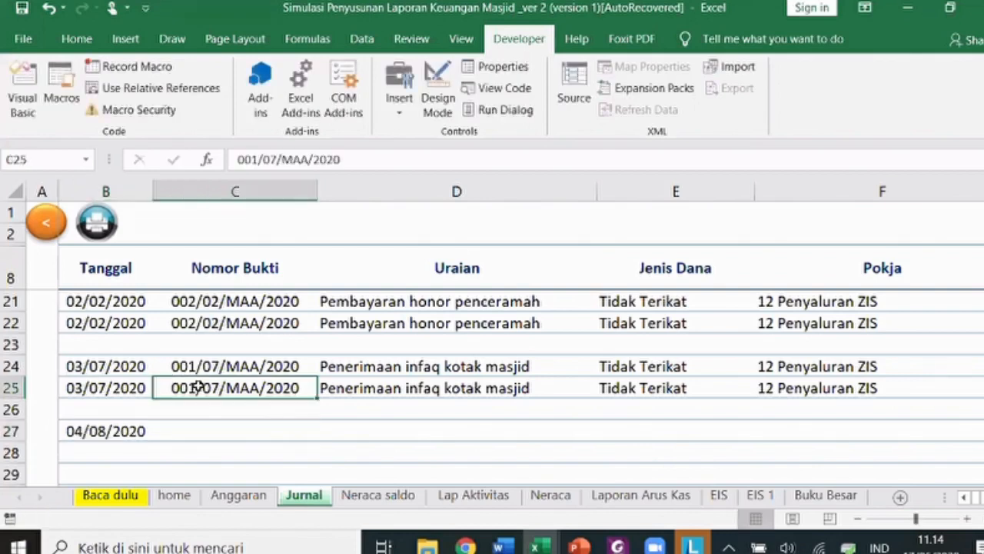
{"action": "key", "text": "ctrl+c"}
{"action": "left_click", "coordinate": [202, 429]}
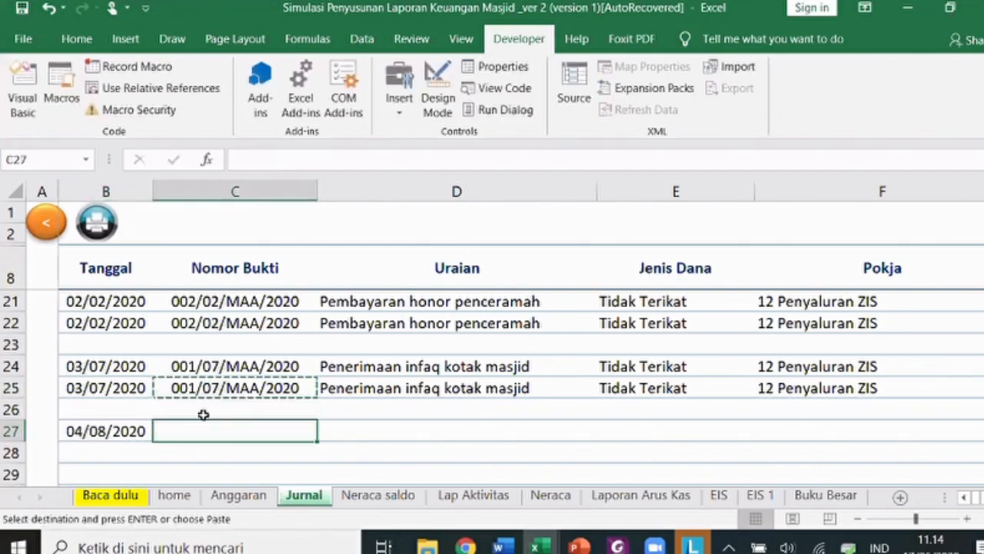
{"action": "key", "text": "ctrl+v"}
{"action": "double_click", "coordinate": [209, 428]}
{"action": "left_click", "coordinate": [194, 428]}
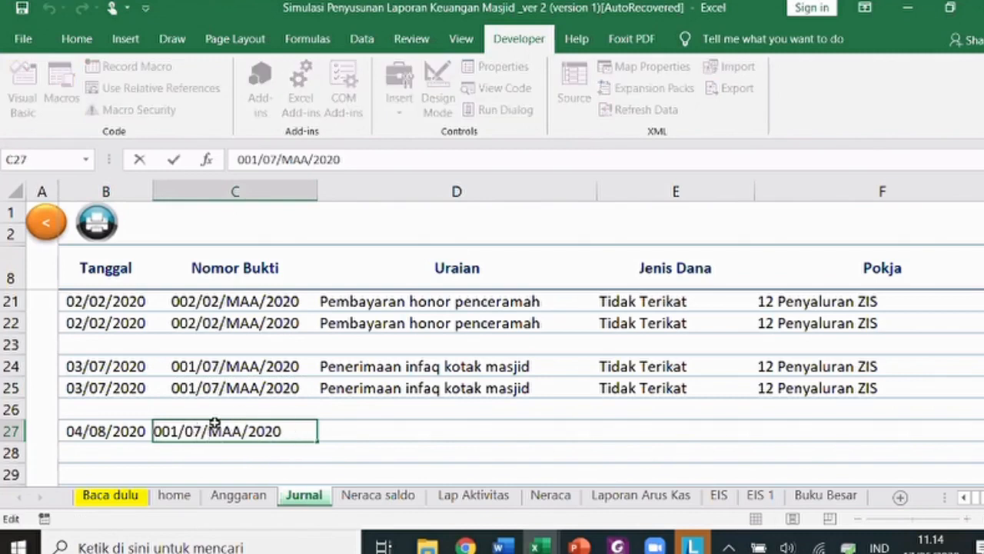
{"action": "key", "text": "Delete"}
{"action": "type", "text": "8"}
{"action": "key", "text": "Tab"}
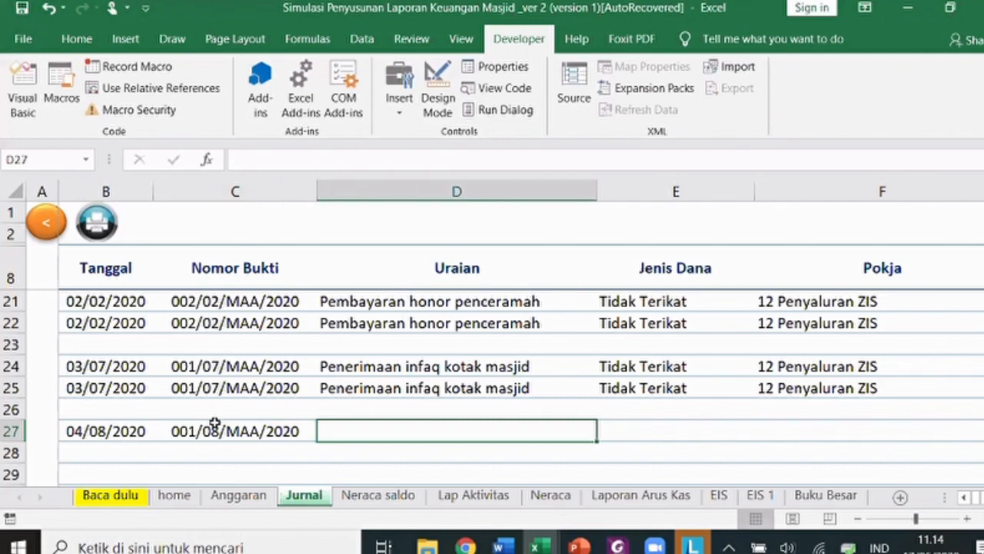
- Enter the description 'Pembayaran honor petugas kebersihan masjid' in D27
{"action": "type", "text": "PE"}
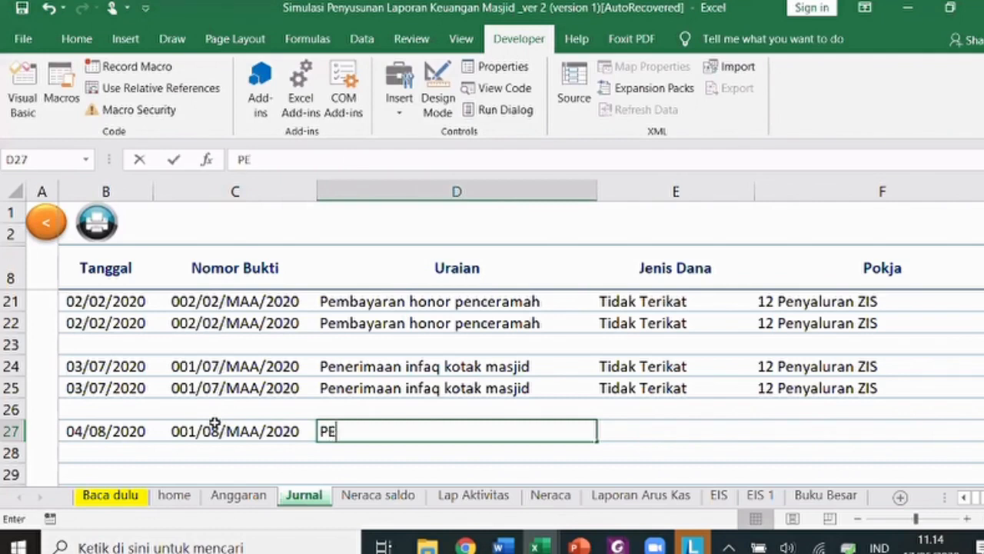
{"action": "type", "text": "mbayaran honr"}
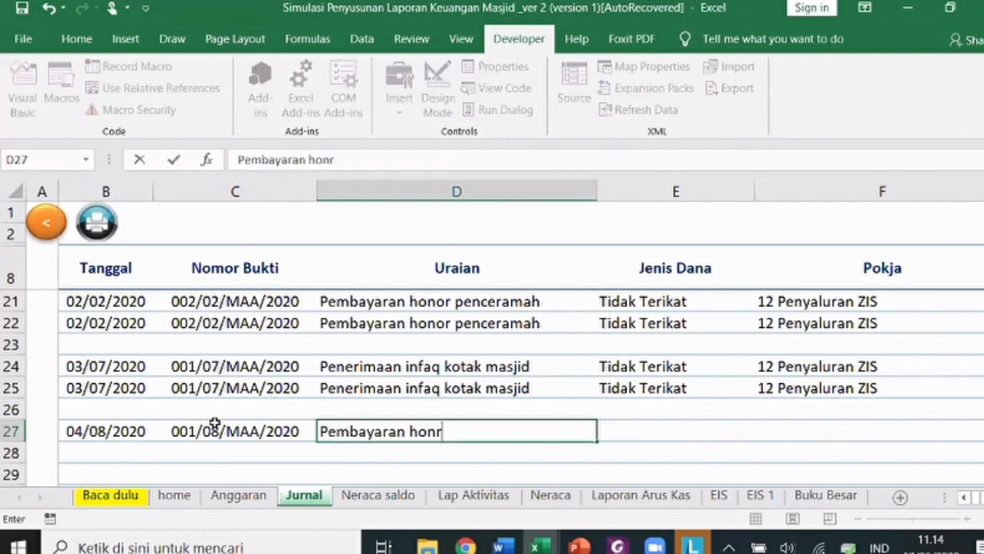
{"action": "key", "text": "BackSpace"}
{"action": "type", "text": "or petugas"}
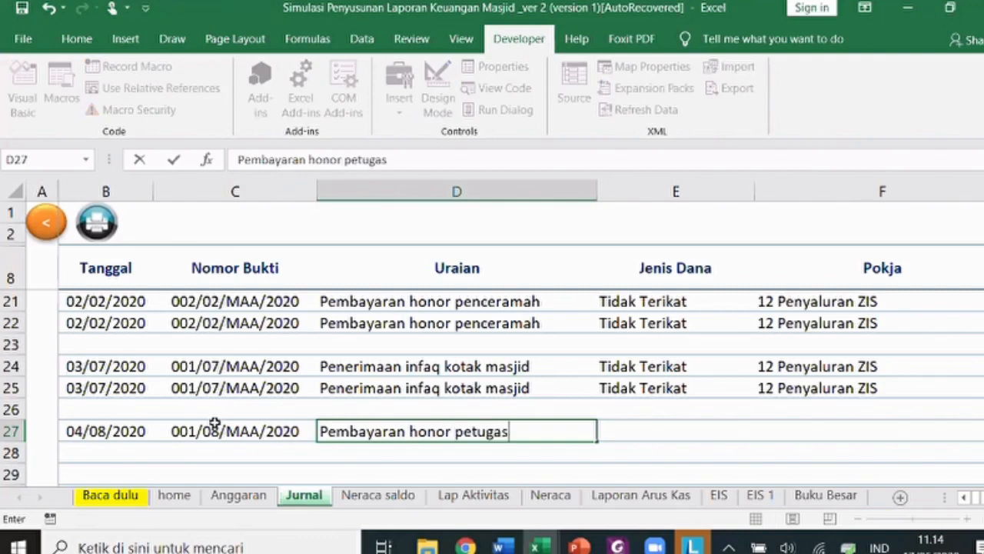
{"action": "type", "text": " kebersihan masjid"}
{"action": "key", "text": "Return"}
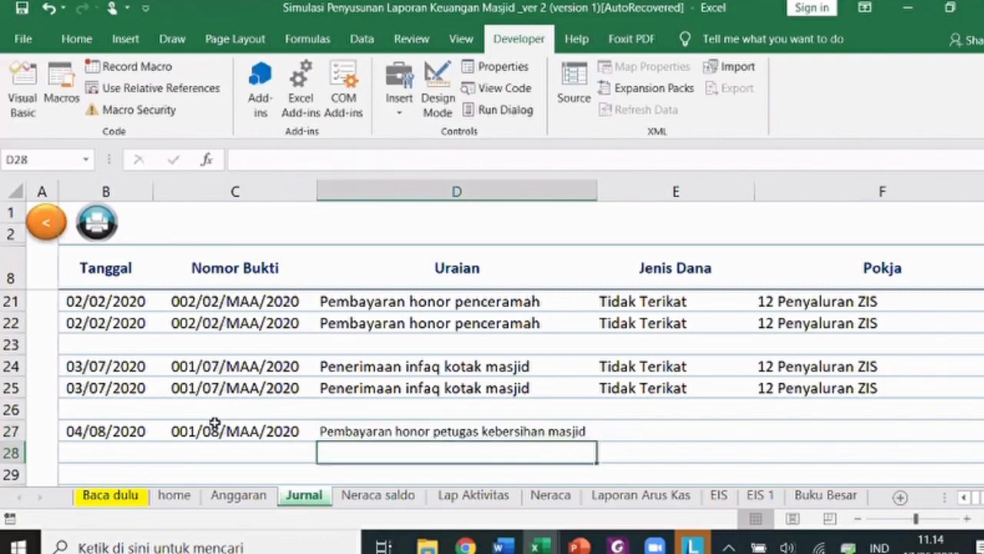
{"action": "key", "text": "Up"}
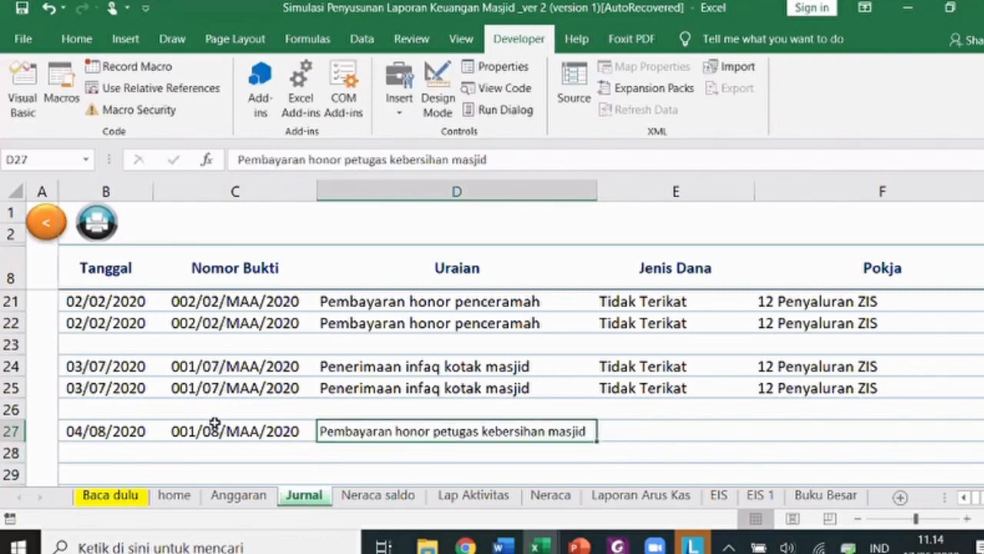
{"action": "key", "text": "Tab"}
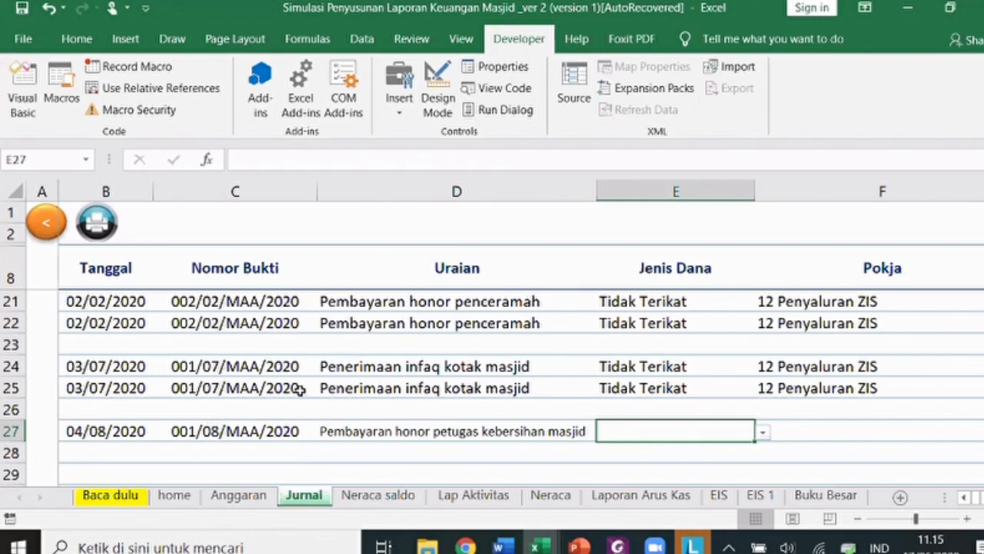
- Copy fund type Tidak Terikat into E27 and set Pokja to 20 Keuangan
{"action": "left_click", "coordinate": [600, 384]}
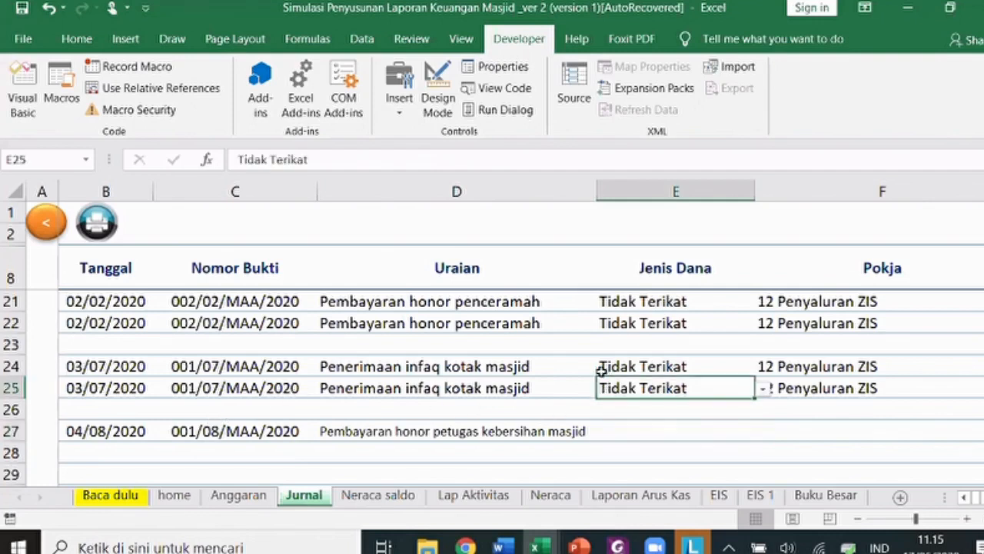
{"action": "key", "text": "ctrl+c"}
{"action": "left_click", "coordinate": [677, 432]}
{"action": "key", "text": "Return"}
{"action": "left_click", "coordinate": [915, 432]}
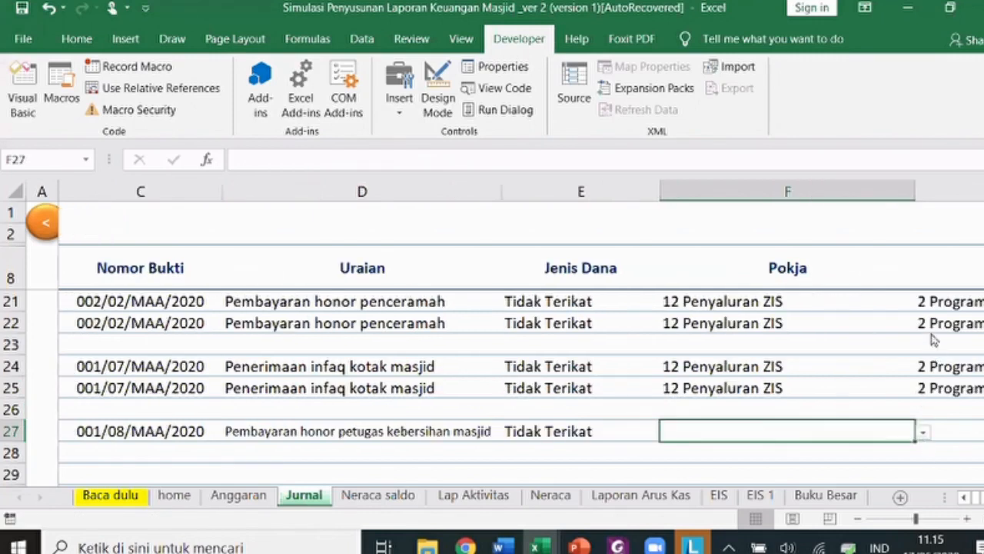
{"action": "left_click", "coordinate": [923, 432]}
{"action": "scroll", "coordinate": [829, 384], "scroll_direction": "down", "scroll_amount": 5}
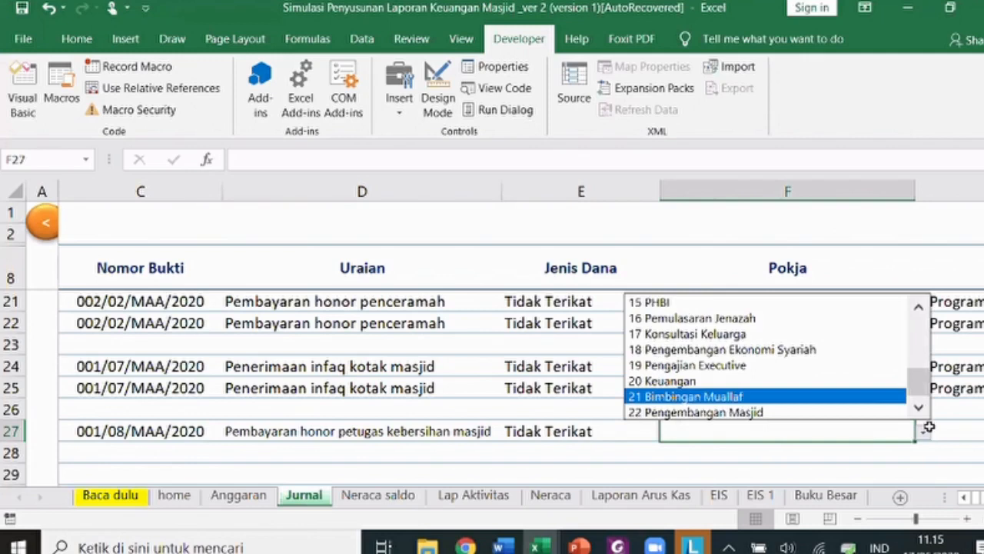
{"action": "key", "text": "Up"}
{"action": "key", "text": "Tab"}
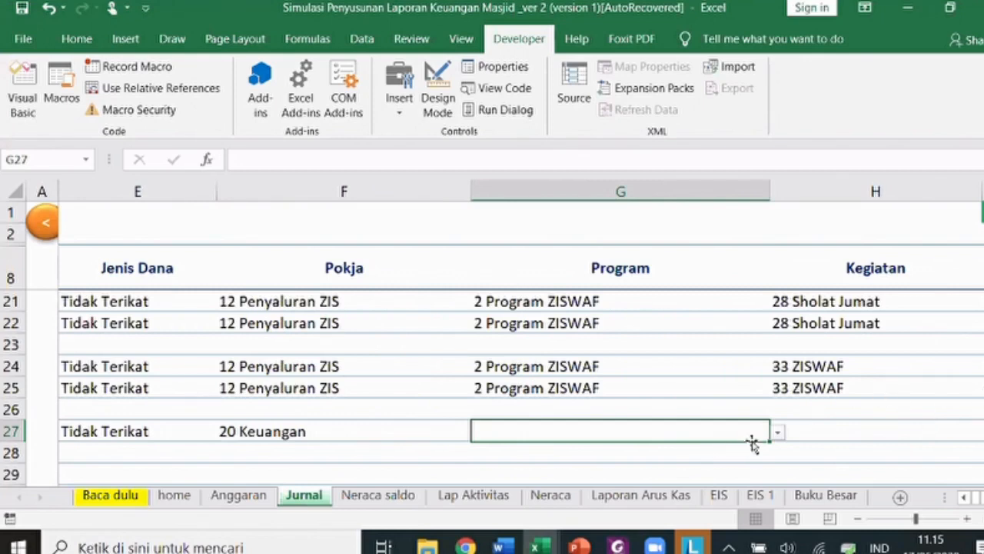
- Set row 27's Program to 6 Manajemen dan Umum and Kegiatan to 14 Pemeliharaan Aset
{"action": "left_click", "coordinate": [778, 432]}
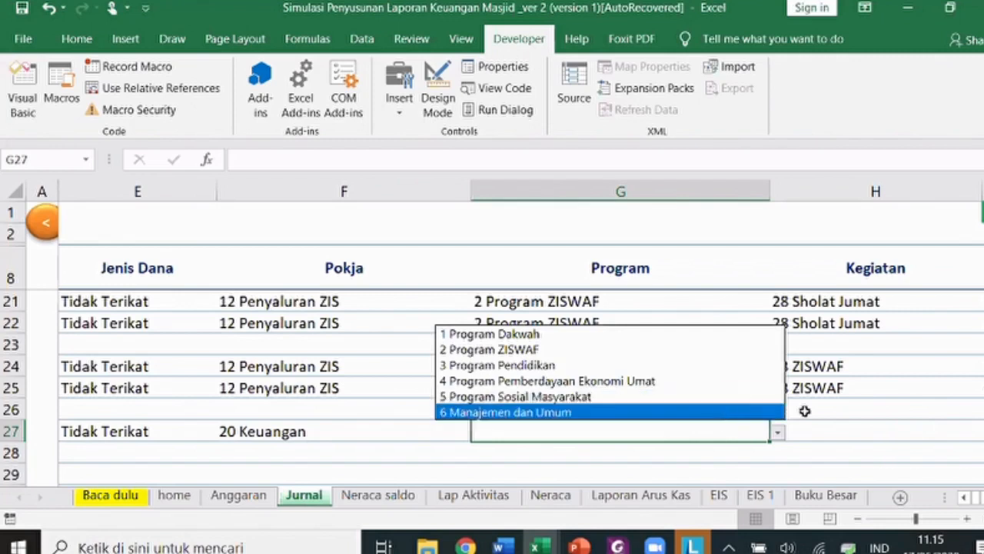
{"action": "left_click", "coordinate": [742, 412]}
{"action": "left_click", "coordinate": [825, 432]}
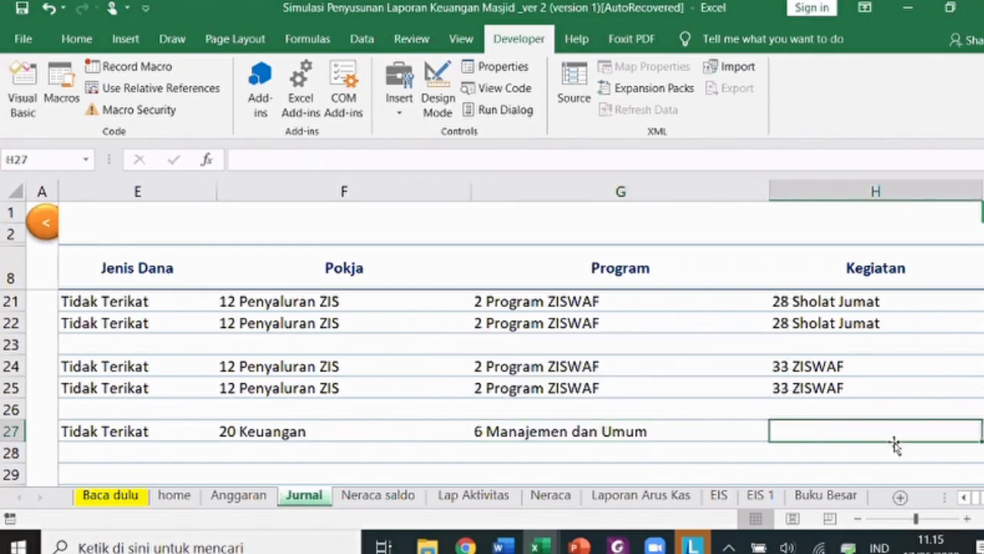
{"action": "left_click", "coordinate": [983, 432]}
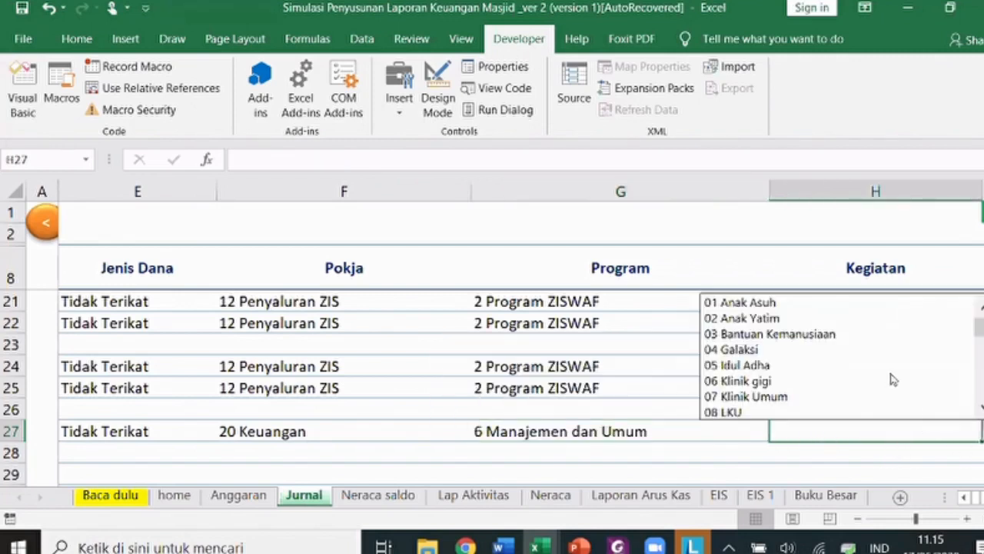
{"action": "left_click_drag", "start_coordinate": [982, 327], "coordinate": [982, 358]}
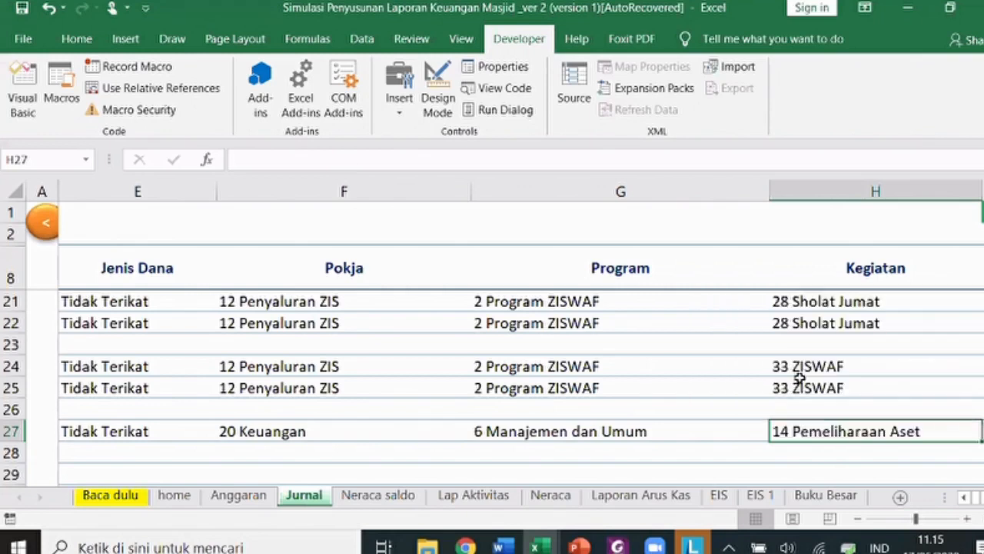
{"action": "left_click", "coordinate": [800, 302]}
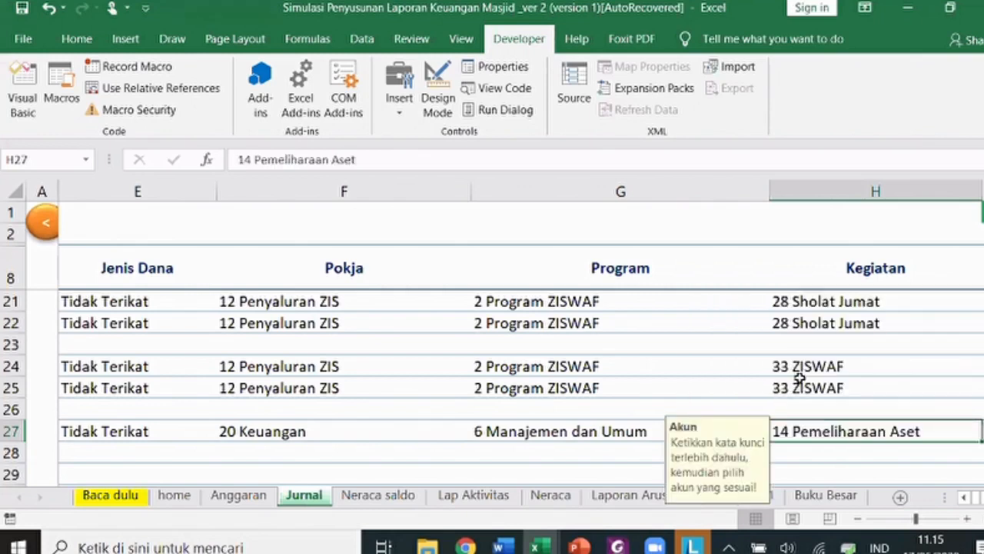
{"action": "key", "text": "Right"}
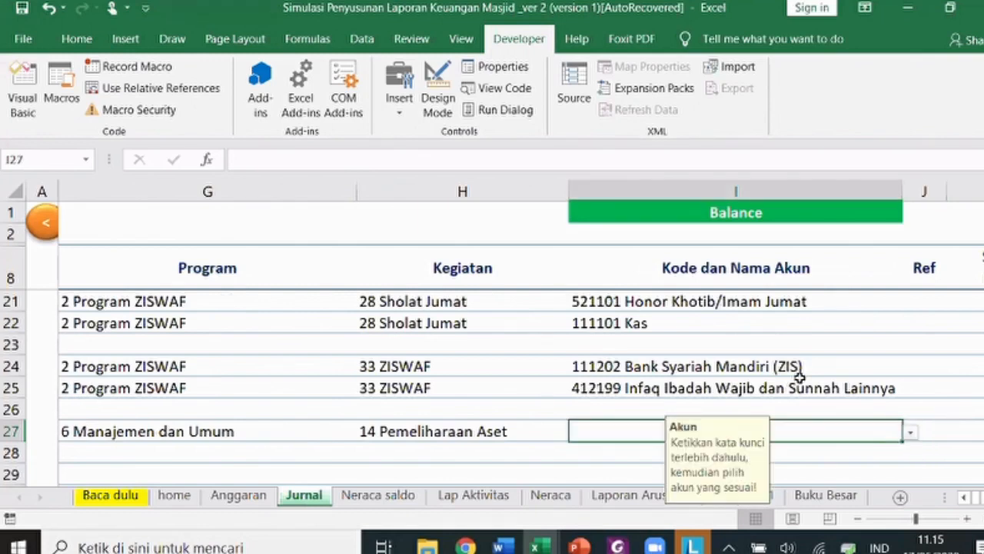
- Set account 522104 Honor Petugas Lainnya in I27 and reuse the 111101 Kas account
{"action": "type", "text": "honor"}
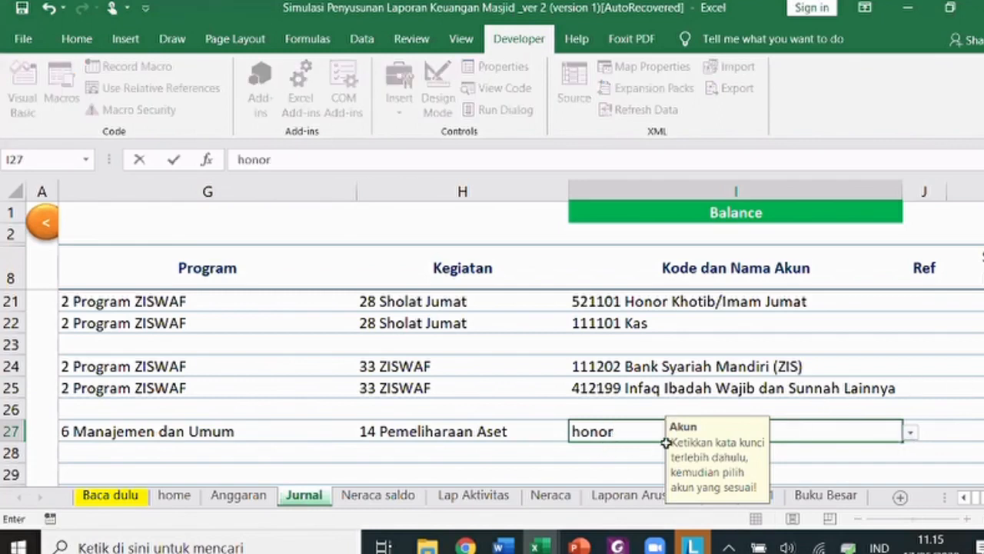
{"action": "key", "text": "alt+Down"}
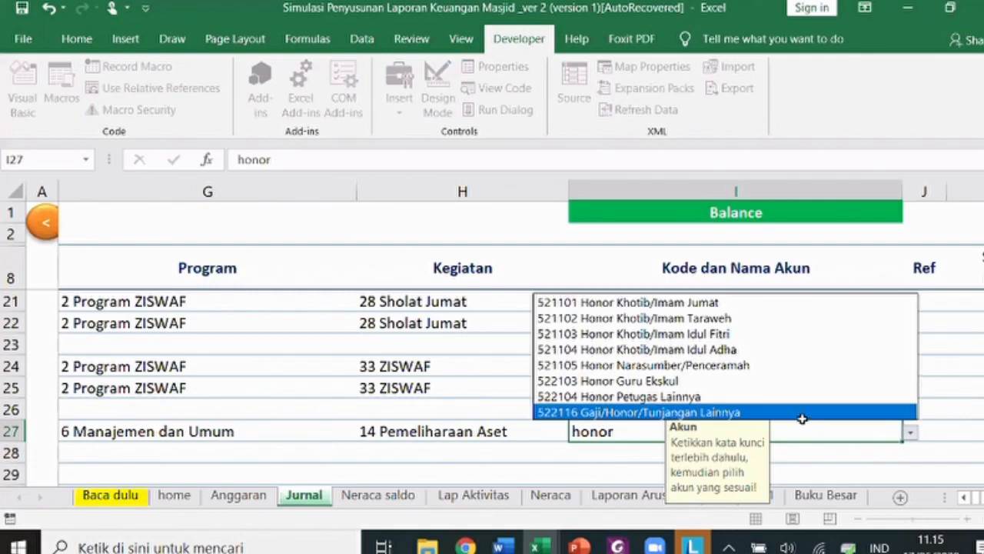
{"action": "key", "text": "Up"}
{"action": "key", "text": "Return"}
{"action": "key", "text": "Return"}
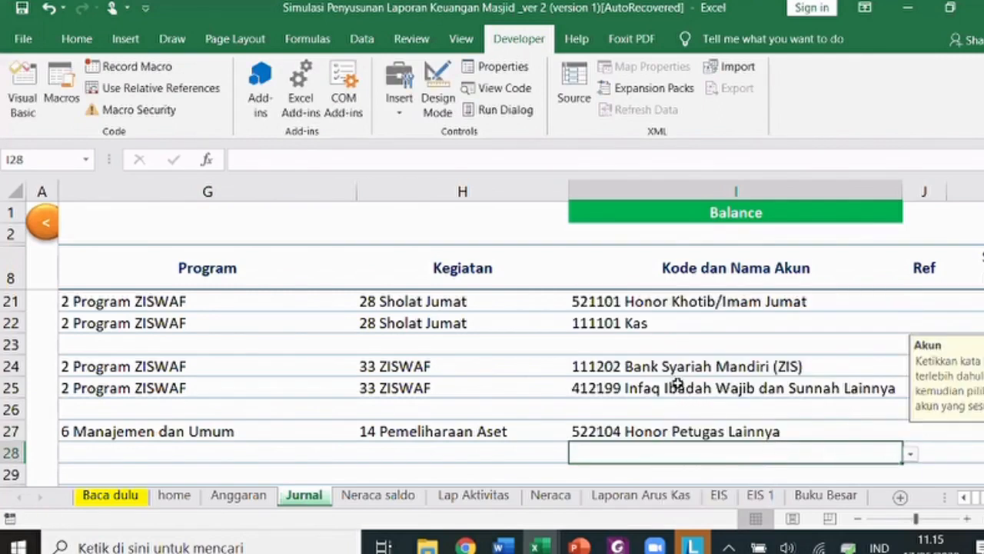
{"action": "left_click", "coordinate": [663, 324]}
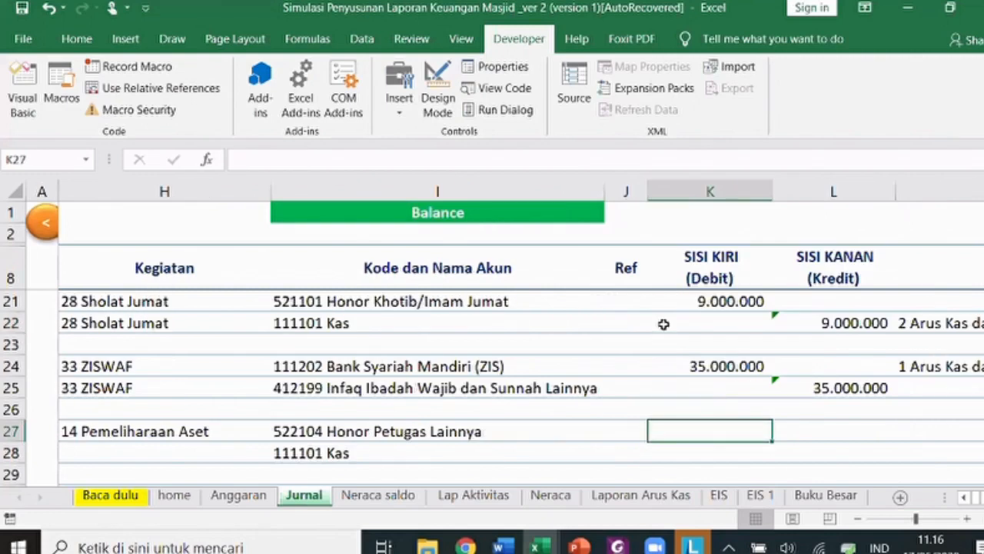
- Enter the 12.000.000 debit in K27 and the =K27 credit in L28
{"action": "type", "text": "12000000"}
{"action": "key", "text": "Return"}
{"action": "key", "text": "Right"}
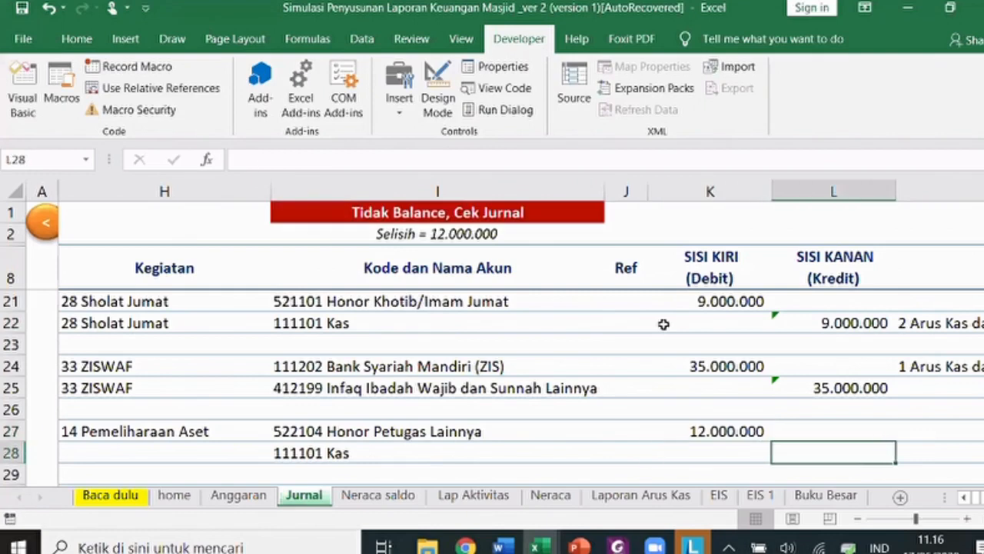
{"action": "type", "text": "="}
{"action": "key", "text": "Left"}
{"action": "key", "text": "Up"}
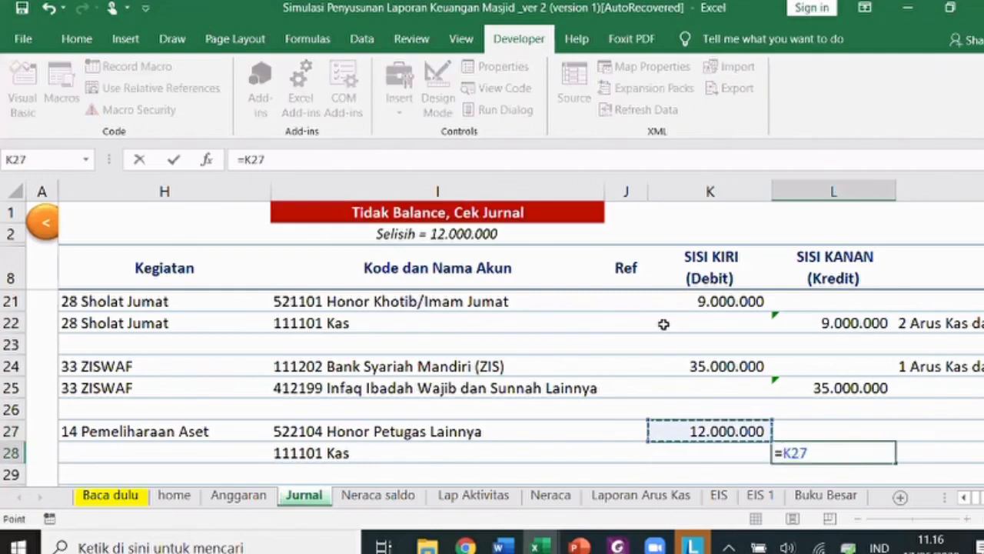
{"action": "key", "text": "Return"}
- Set row 28's cash flow category to 2 Arus Kas dari Aktiitas Operasi - Keluar
{"action": "key", "text": "Up"}
{"action": "key", "text": "Up"}
{"action": "key", "text": "Right"}
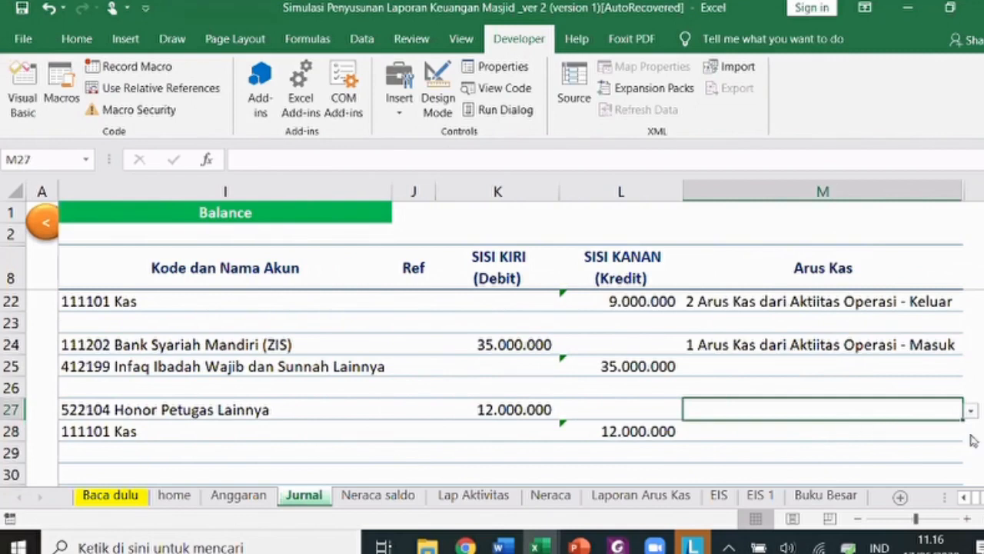
{"action": "key", "text": "Down"}
{"action": "key", "text": "alt+Down"}
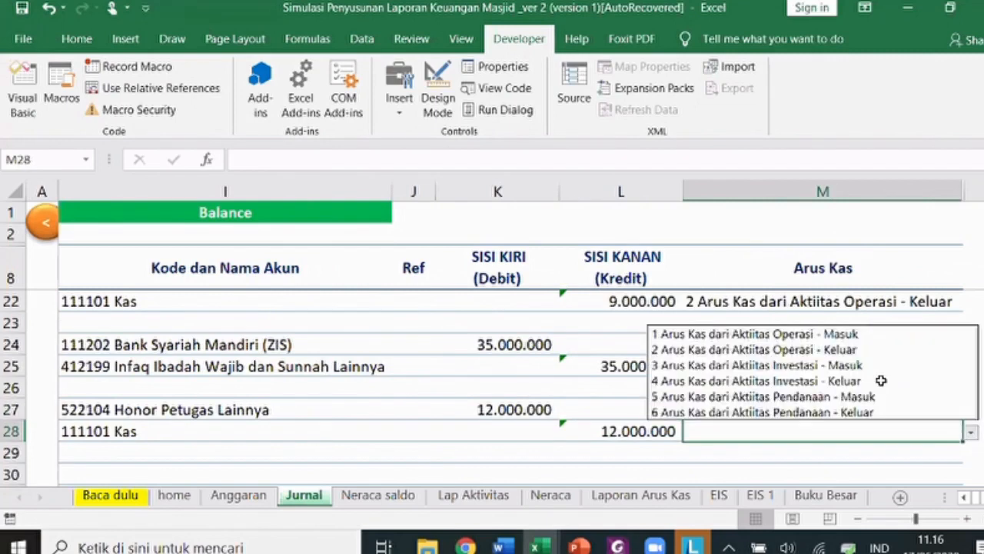
{"action": "key", "text": "Down"}
{"action": "key", "text": "Down"}
{"action": "key", "text": "Return"}
- Fill row 27's date, voucher, description and classification down into row 28
{"action": "key", "text": "Left"}
{"action": "key", "text": "Left"}
{"action": "key", "text": "Left"}
{"action": "key", "text": "Left"}
{"action": "key", "text": "Left"}
{"action": "key", "text": "Left"}
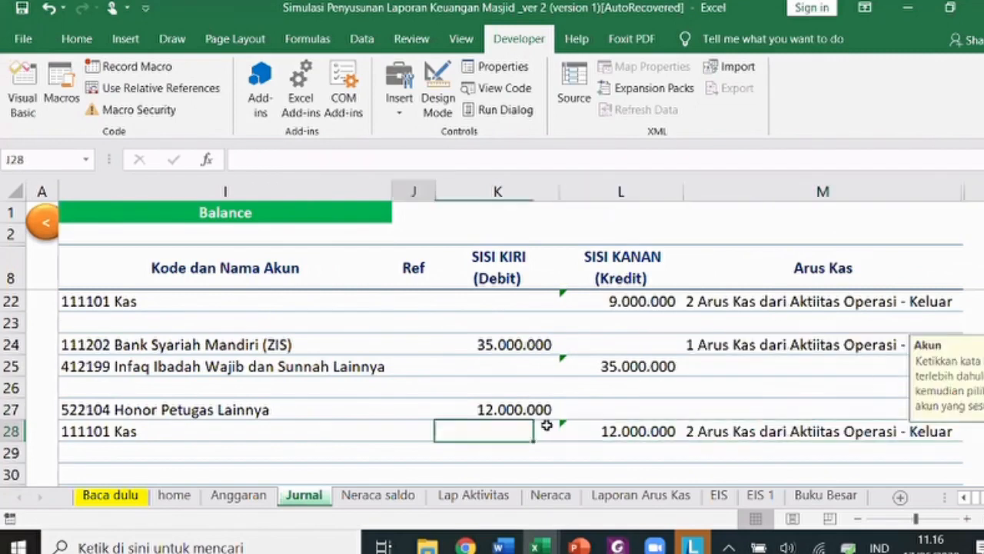
{"action": "key", "text": "Left"}
{"action": "key", "text": "Left"}
{"action": "key", "text": "Left"}
{"action": "key", "text": "Left"}
{"action": "key", "text": "Left"}
{"action": "key", "text": "Left"}
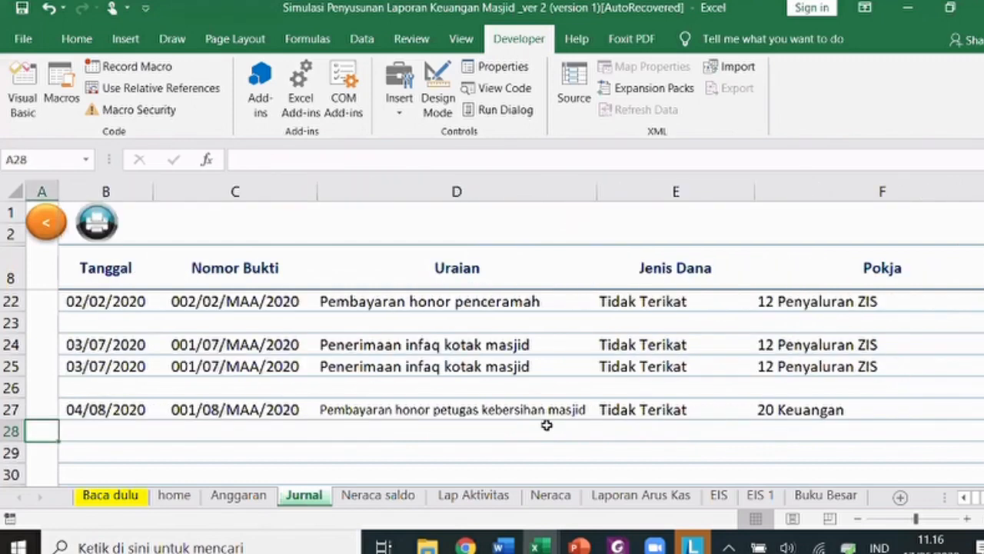
{"action": "key", "text": "Up"}
{"action": "key", "text": "Right"}
{"action": "key", "text": "shift+Down"}
{"action": "key", "text": "shift+Right"}
{"action": "key", "text": "shift+Right"}
{"action": "key", "text": "shift+Right"}
{"action": "key", "text": "shift+Right"}
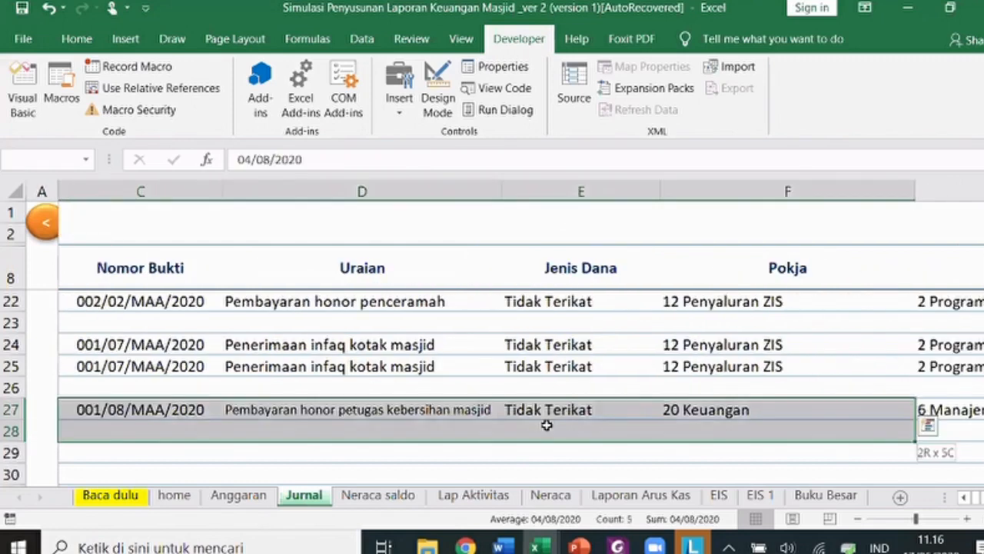
{"action": "key", "text": "shift+Right"}
{"action": "key", "text": "shift+Right"}
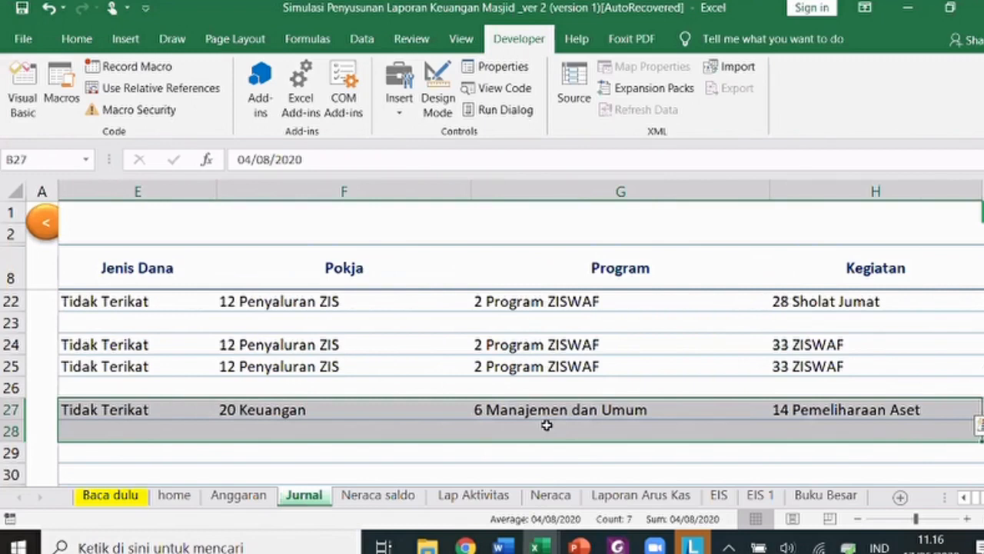
{"action": "key", "text": "ctrl+d"}
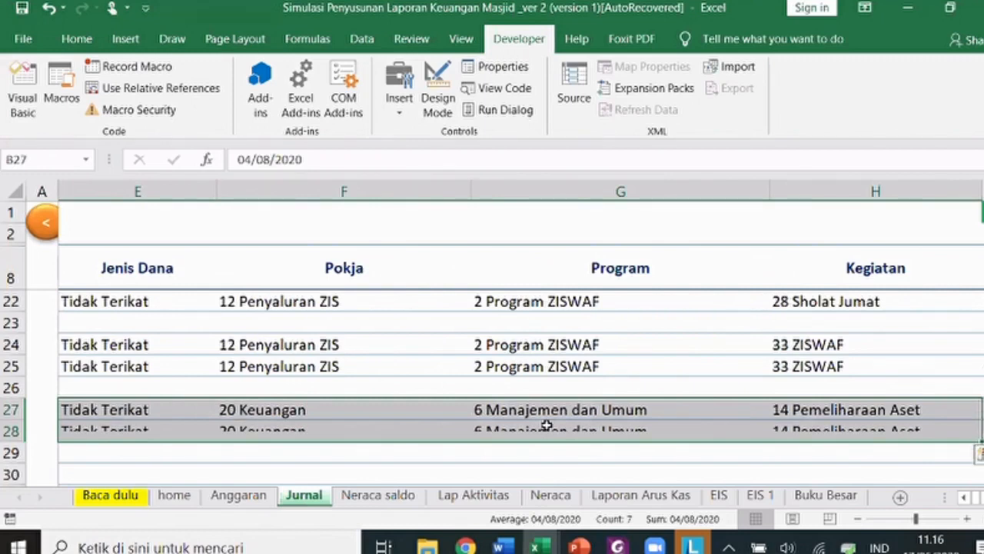
{"action": "key", "text": "Down"}
{"action": "key", "text": "Down"}
{"action": "key", "text": "Down"}
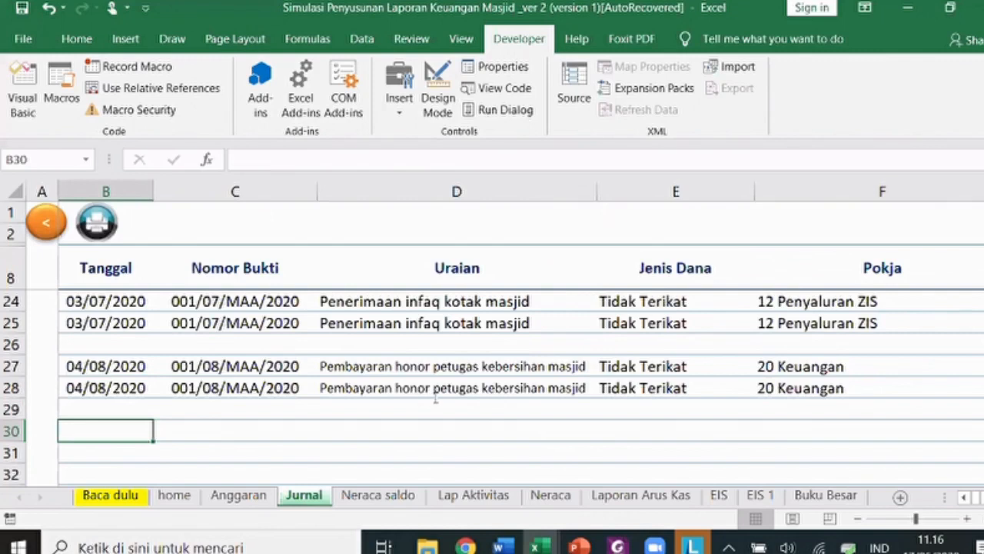
{"action": "key", "text": "alt+Tab"}
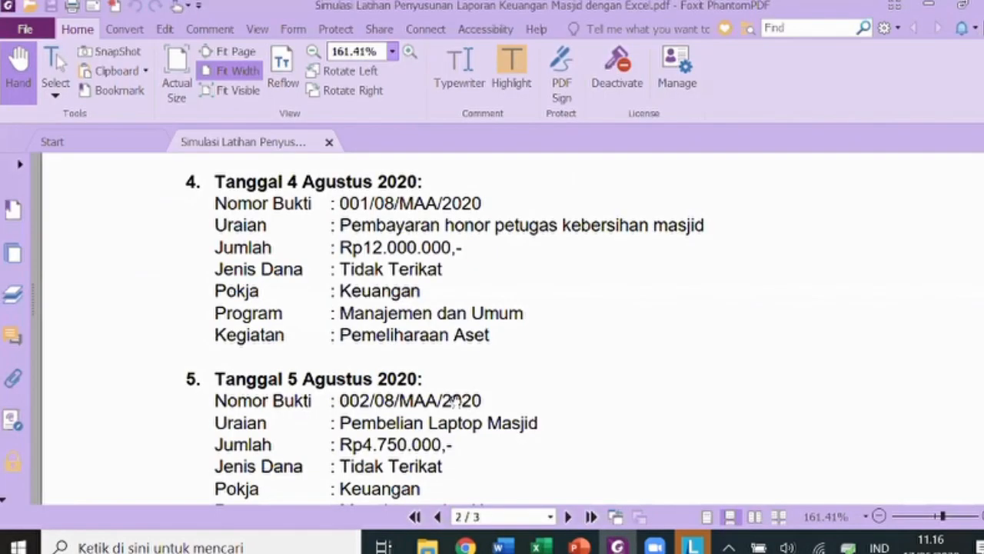
{"action": "scroll", "coordinate": [487, 261], "scroll_direction": "down", "scroll_amount": 3}
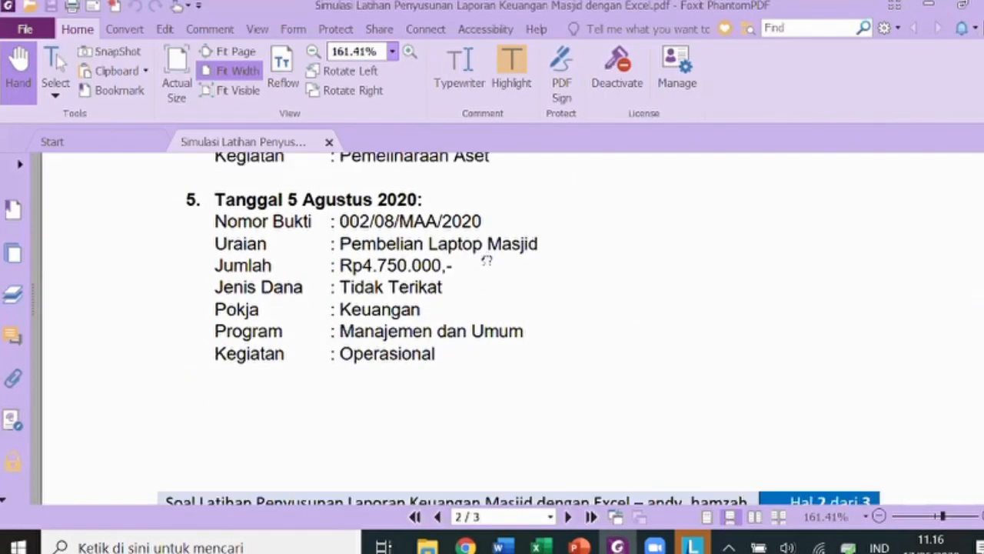
{"action": "scroll", "coordinate": [487, 261], "scroll_direction": "down", "scroll_amount": 1}
{"action": "scroll", "coordinate": [414, 291], "scroll_direction": "up", "scroll_amount": 1}
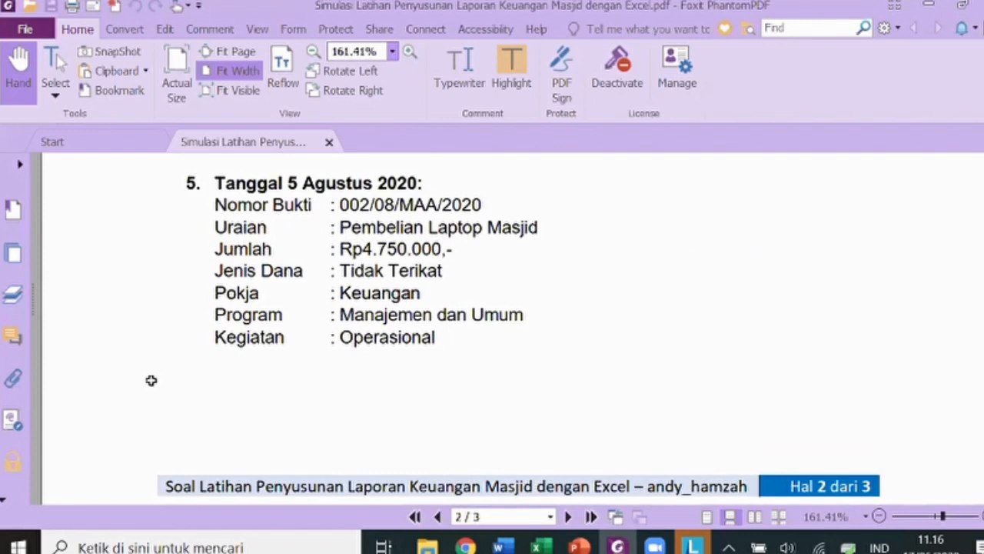
{"action": "key", "text": "alt+Tab"}
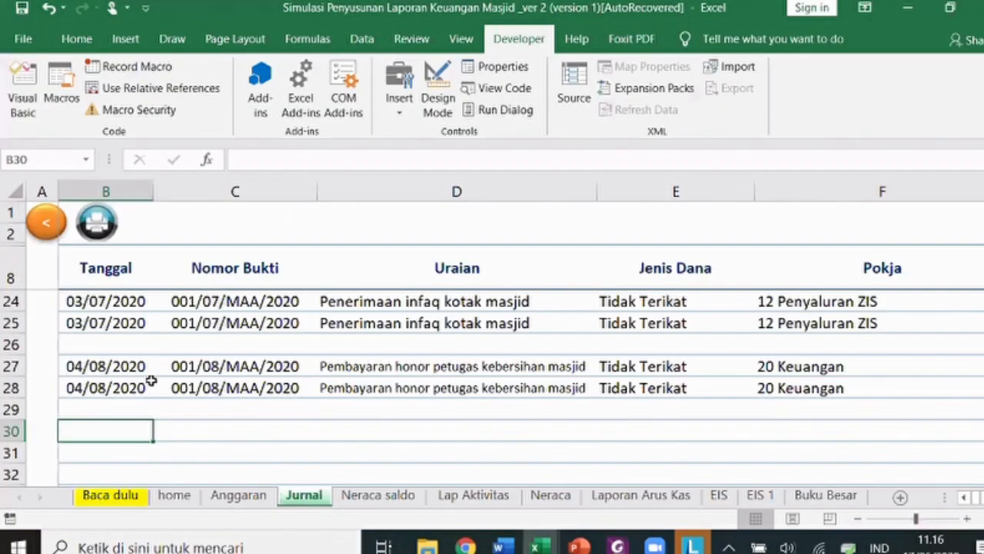
- Enter date 05/08/2020 and voucher 002/08/MAA/2020 in row 30
{"action": "type", "text": "5/08/2"}
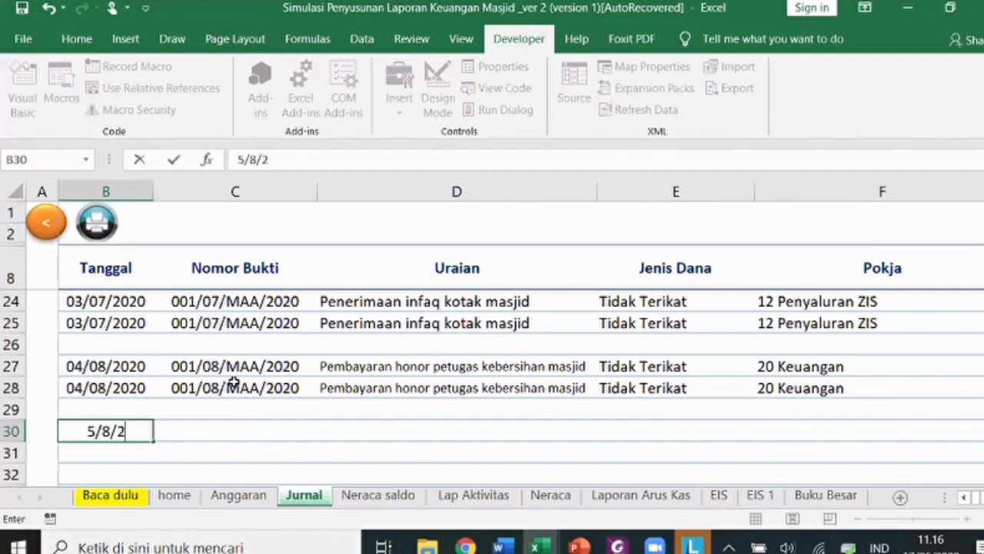
{"action": "type", "text": "0"}
{"action": "left_click", "coordinate": [233, 385]}
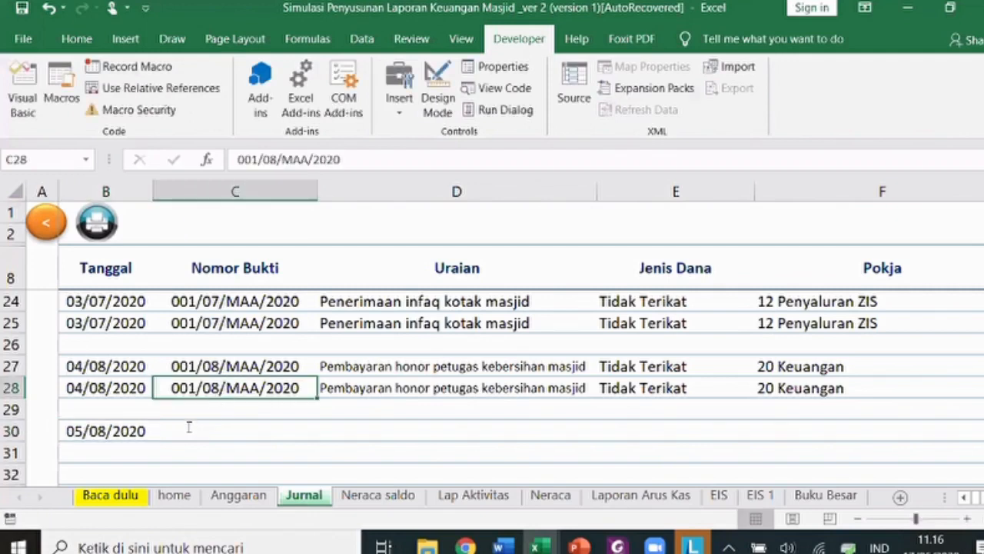
{"action": "key", "text": "ctrl+c"}
{"action": "left_click", "coordinate": [188, 427]}
{"action": "key", "text": "ctrl+v"}
{"action": "double_click", "coordinate": [188, 428]}
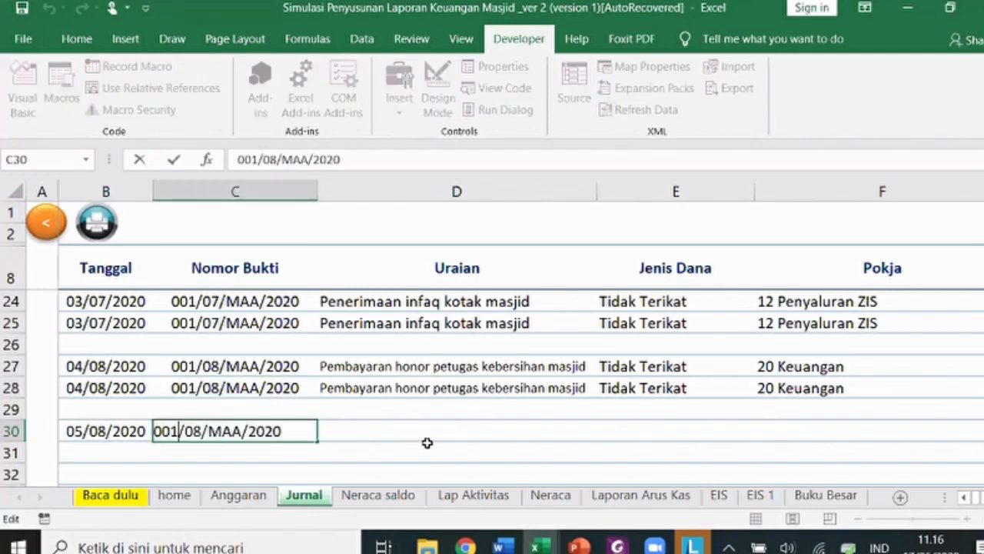
{"action": "key", "text": "BackSpace"}
{"action": "type", "text": "2"}
{"action": "key", "text": "Return"}
- Enter the description 'Pembelian Laptop' for row 30
{"action": "left_click", "coordinate": [427, 441]}
{"action": "type", "text": "Pembelian"}
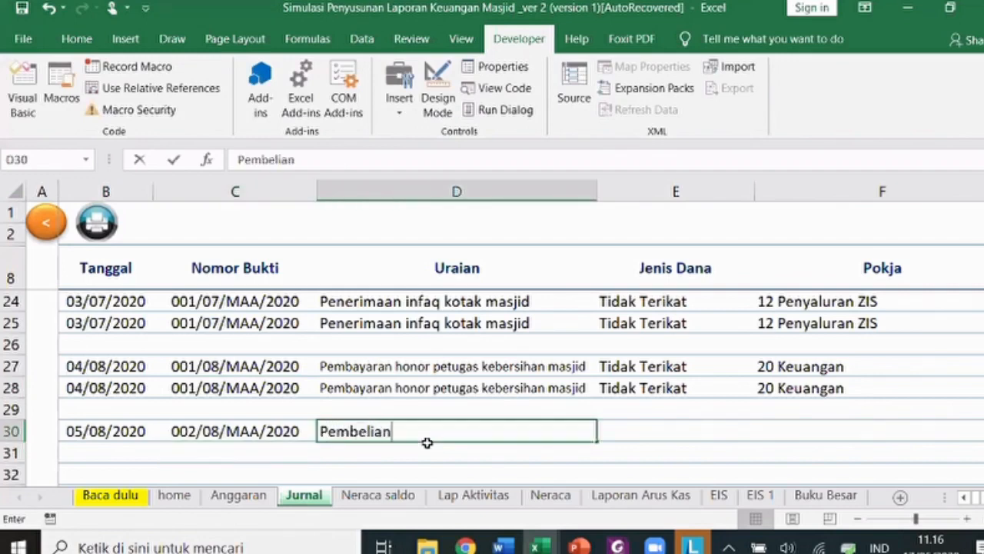
{"action": "type", "text": " Laptop"}
{"action": "key", "text": "Tab"}
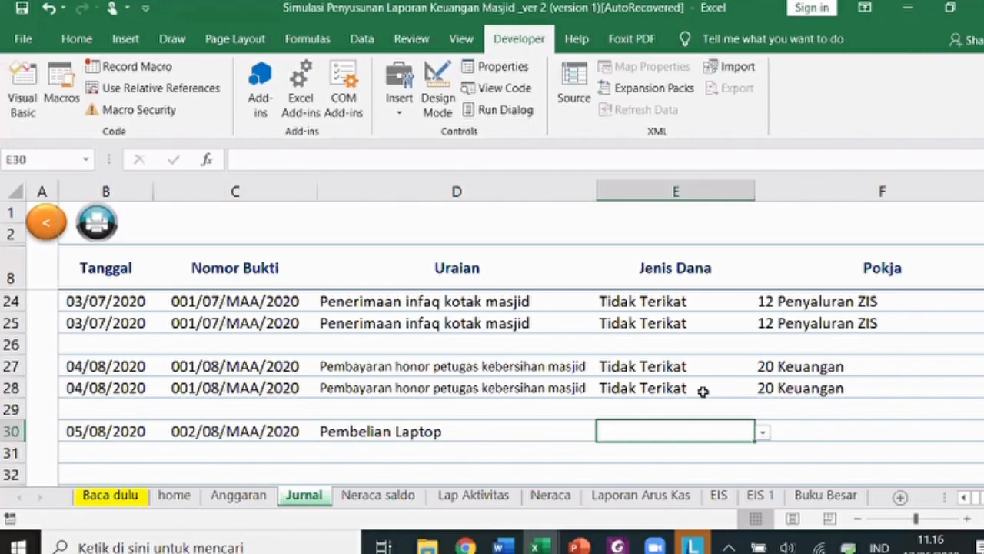
- Copy Tidak Terikat, 20 Keuangan and 6 Manajemen dan Umum from row 28 into row 30
{"action": "left_click", "coordinate": [703, 391]}
{"action": "key", "text": "ctrl+c"}
{"action": "key", "text": "Down"}
{"action": "key", "text": "Down"}
{"action": "key", "text": "ctrl+v"}
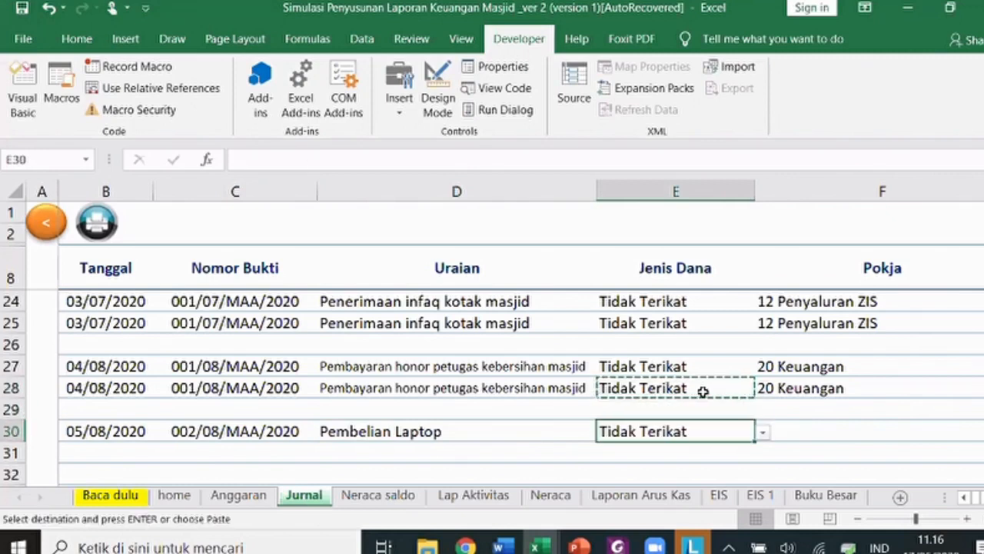
{"action": "key", "text": "Escape"}
{"action": "key", "text": "Right"}
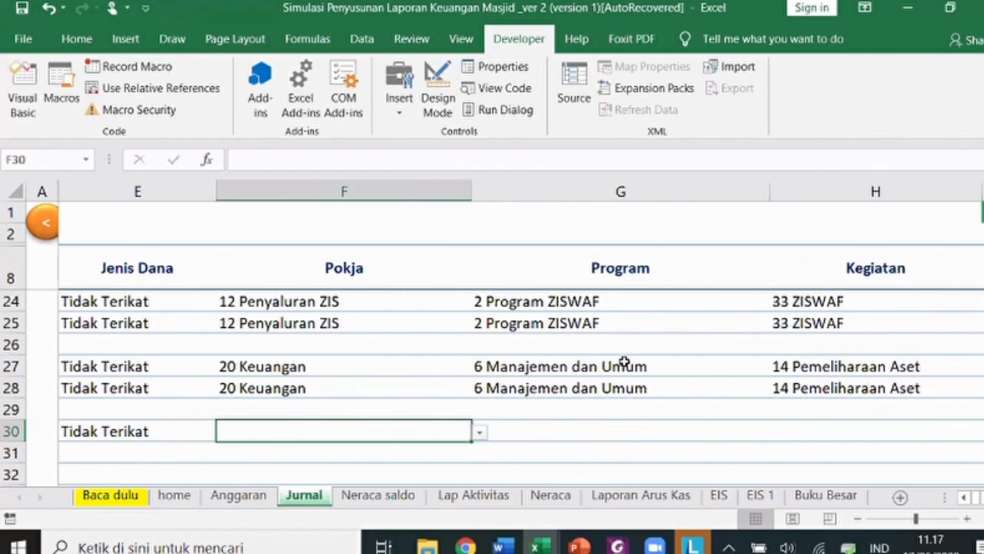
{"action": "left_click", "coordinate": [351, 386]}
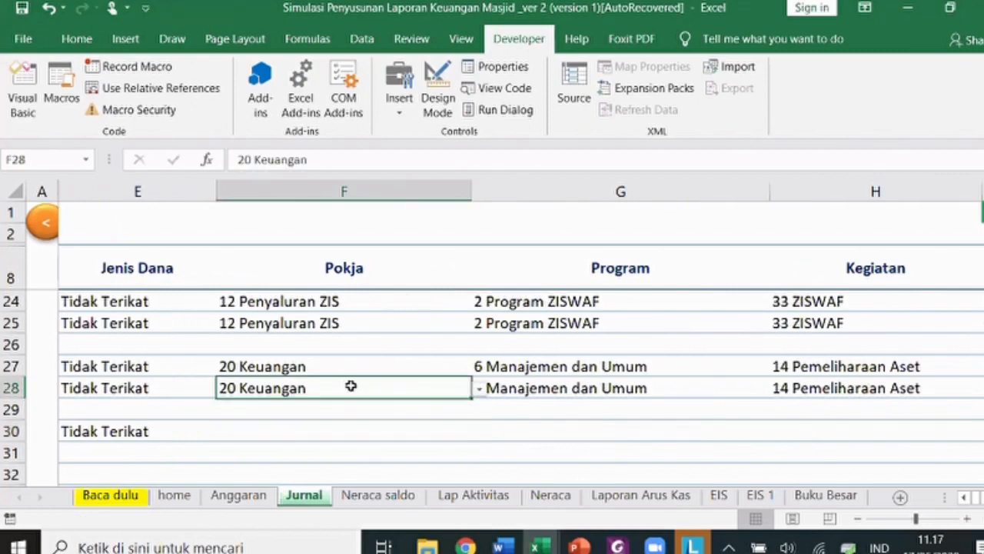
{"action": "key", "text": "ctrl+c"}
{"action": "key", "text": "Down"}
{"action": "key", "text": "Down"}
{"action": "key", "text": "Return"}
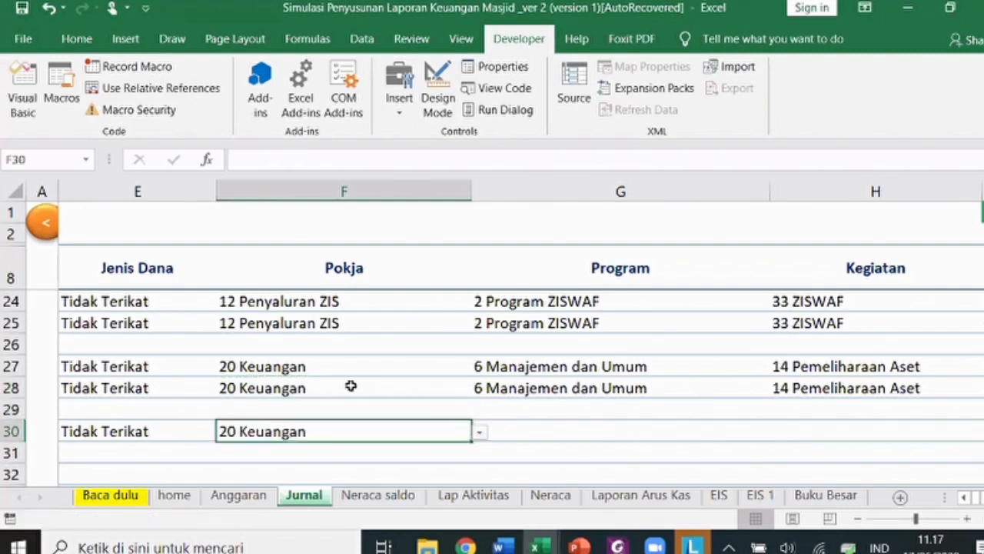
{"action": "key", "text": "Right"}
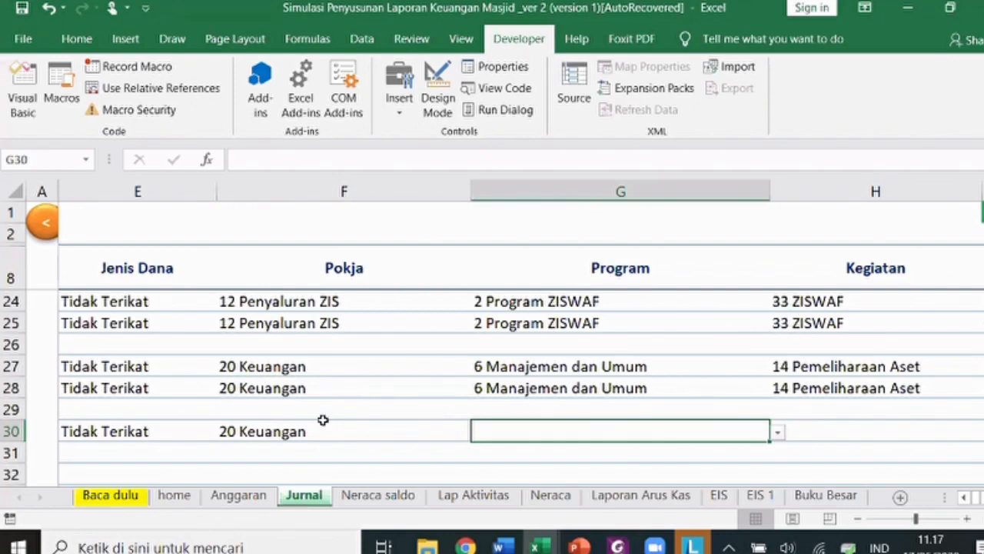
{"action": "left_click", "coordinate": [540, 394]}
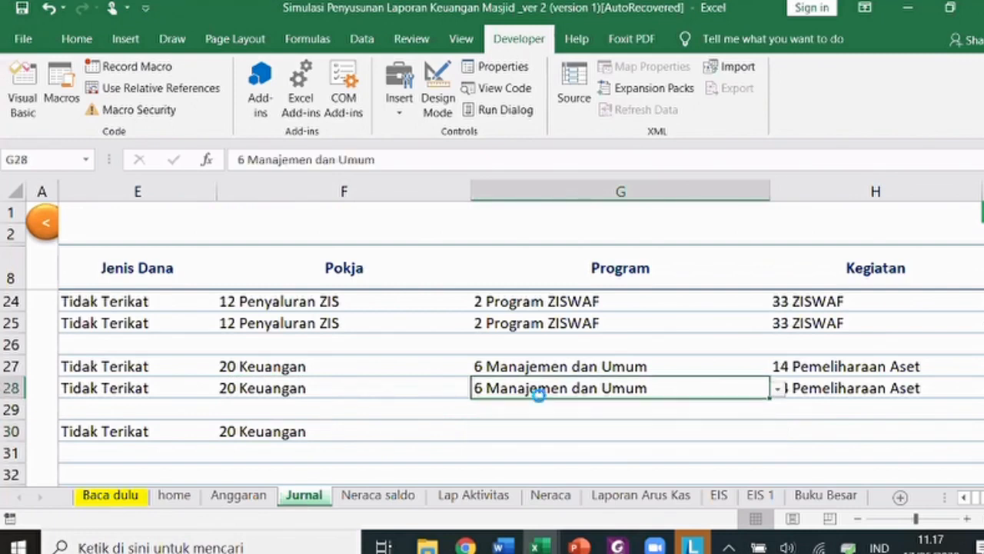
{"action": "key", "text": "ctrl+c"}
{"action": "key", "text": "Down"}
{"action": "key", "text": "Down"}
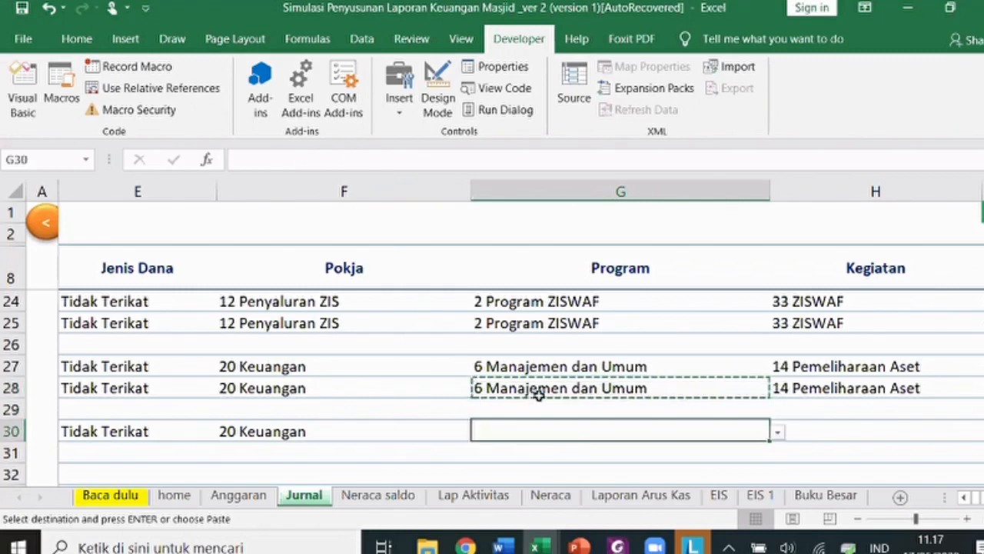
{"action": "key", "text": "Return"}
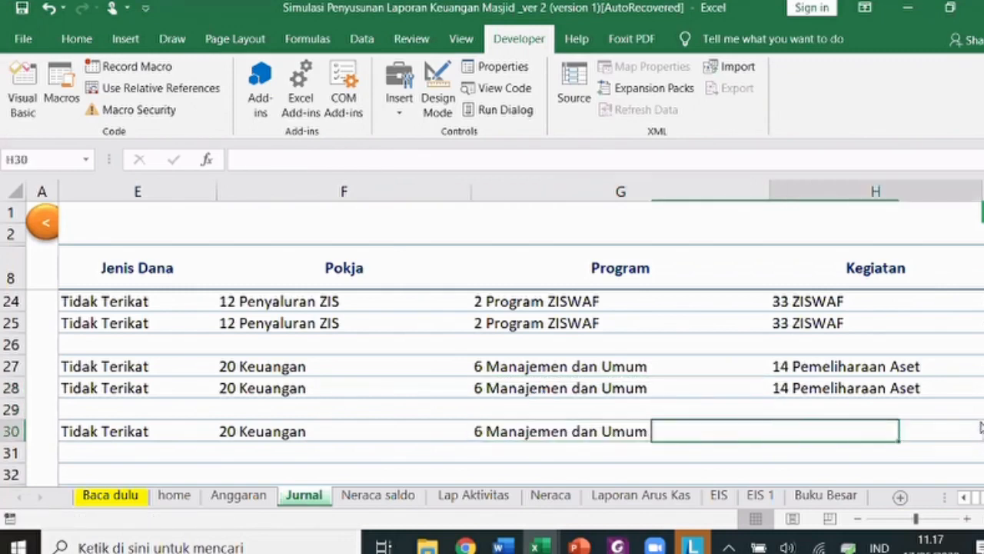
- Choose Kegiatan 10 Operasional for row 30
{"action": "left_click", "coordinate": [980, 430]}
{"action": "scroll", "coordinate": [839, 358], "scroll_direction": "down", "scroll_amount": 3}
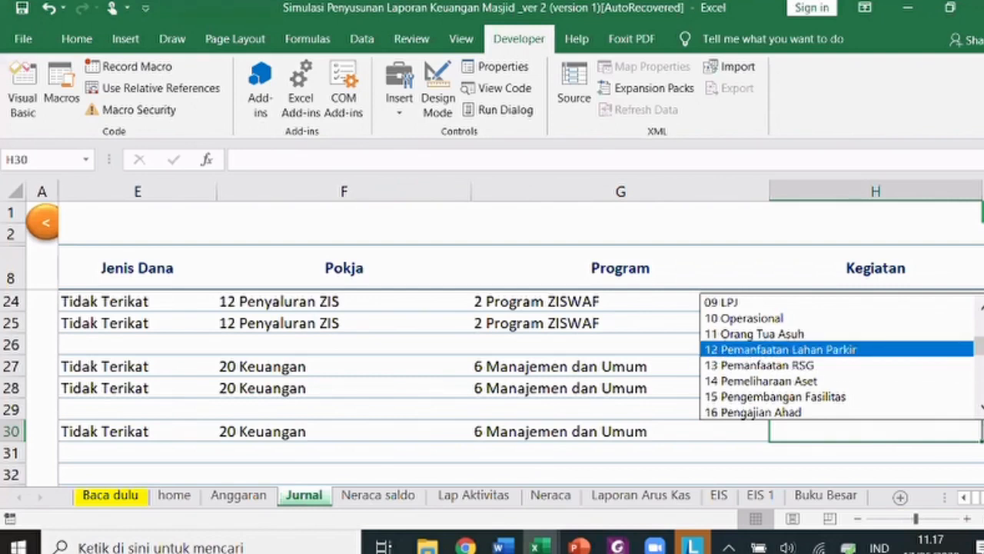
{"action": "scroll", "coordinate": [846, 361], "scroll_direction": "up", "scroll_amount": 3}
{"action": "scroll", "coordinate": [846, 361], "scroll_direction": "down", "scroll_amount": 3}
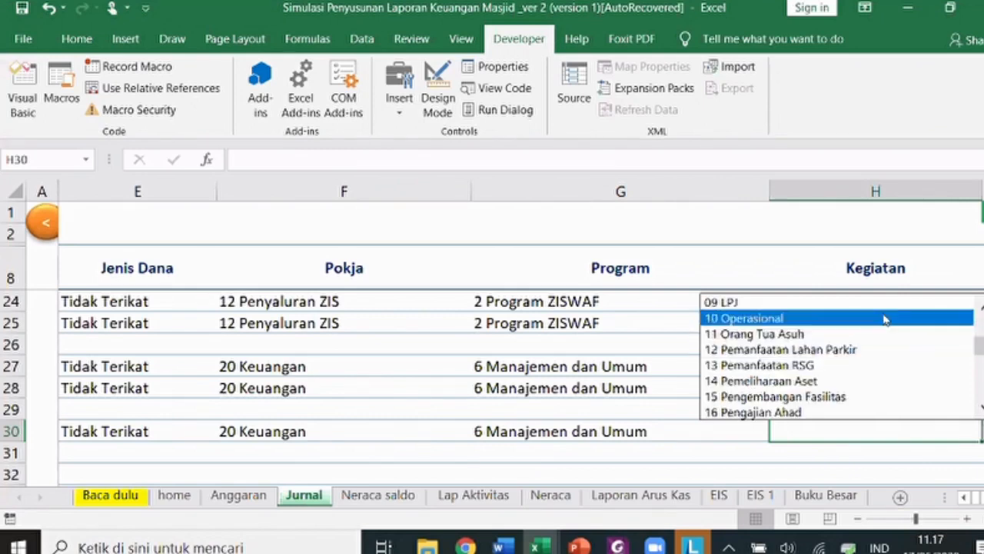
{"action": "left_click", "coordinate": [884, 319]}
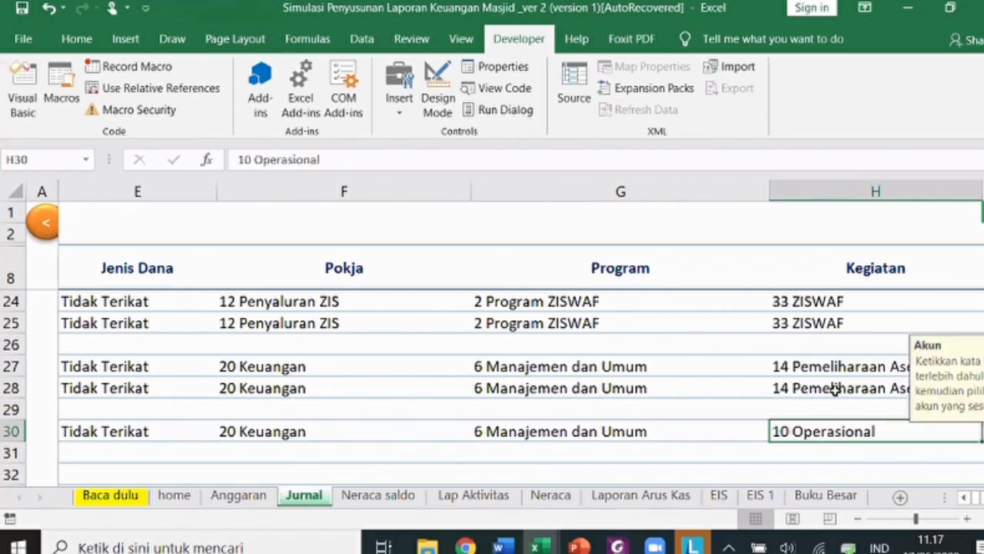
{"action": "key", "text": "Tab"}
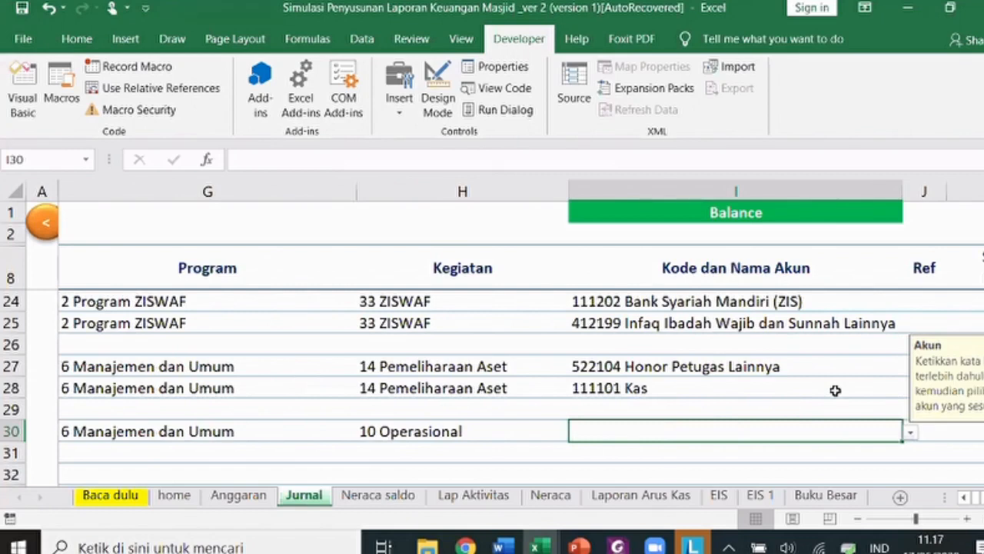
- Set row 30's account to 121502 Peralatan Elektronik Kantor
{"action": "type", "text": "pela"}
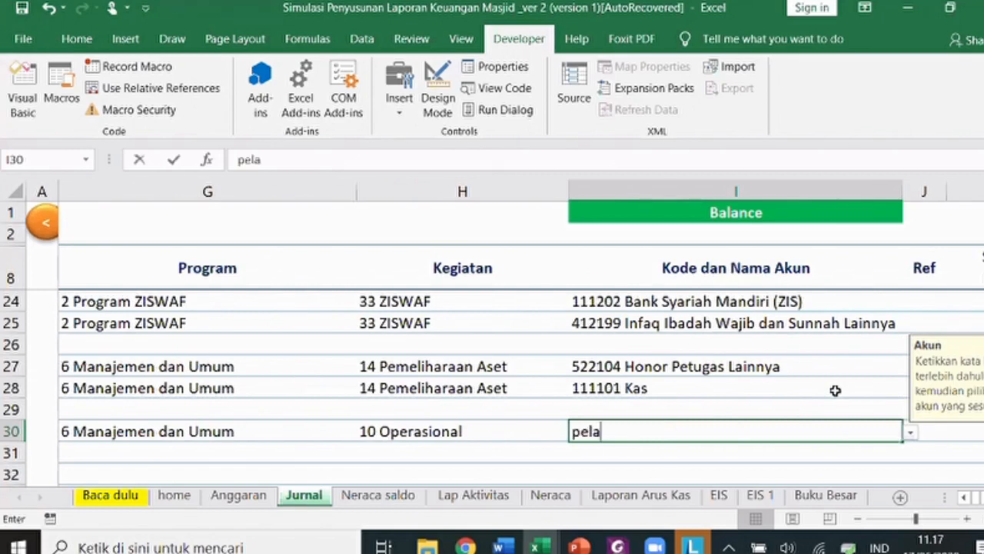
{"action": "key", "text": "BackSpace"}
{"action": "key", "text": "BackSpace"}
{"action": "type", "text": "ralatan"}
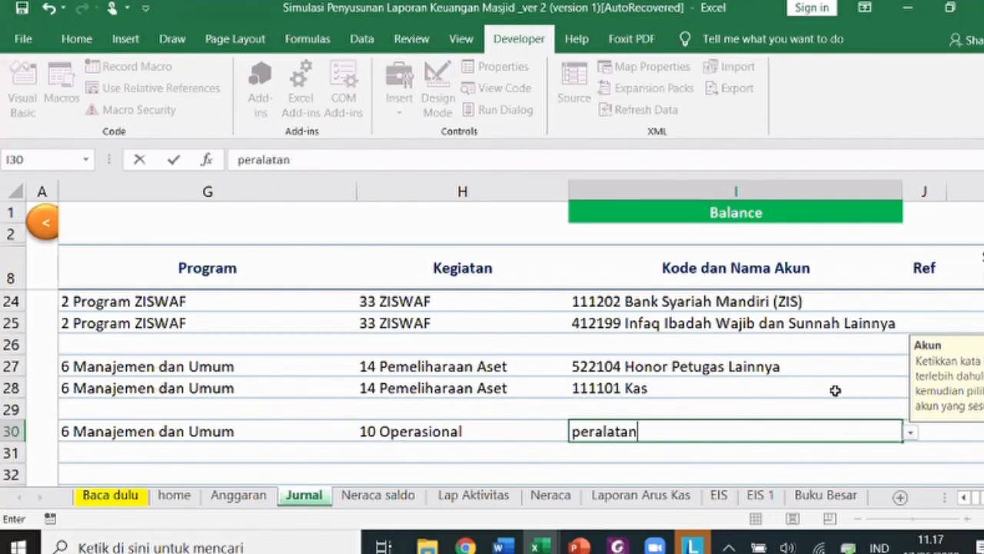
{"action": "left_click", "coordinate": [909, 432]}
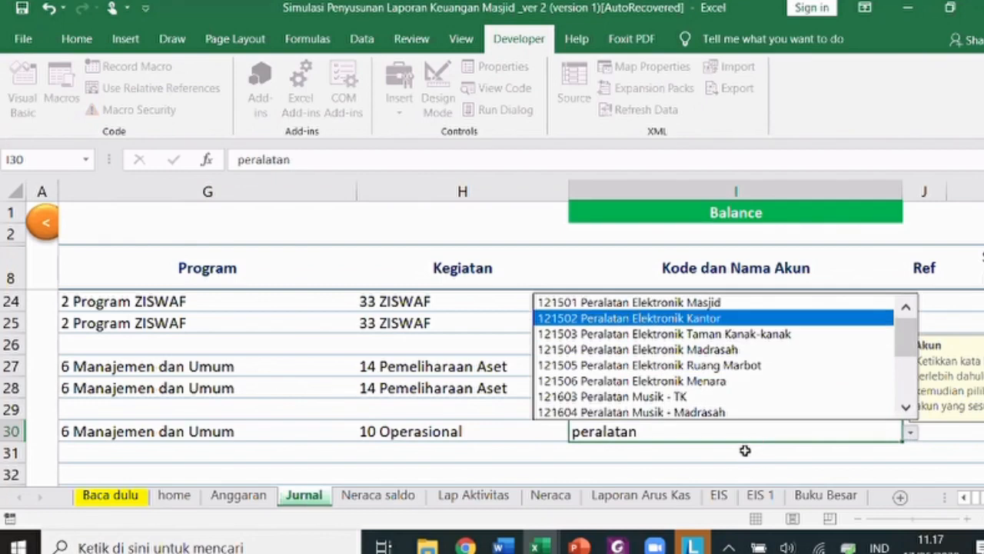
{"action": "key", "text": "Return"}
- Set row 31's account to 111201 Bank Syariah Mandiri
{"action": "type", "text": "bank"}
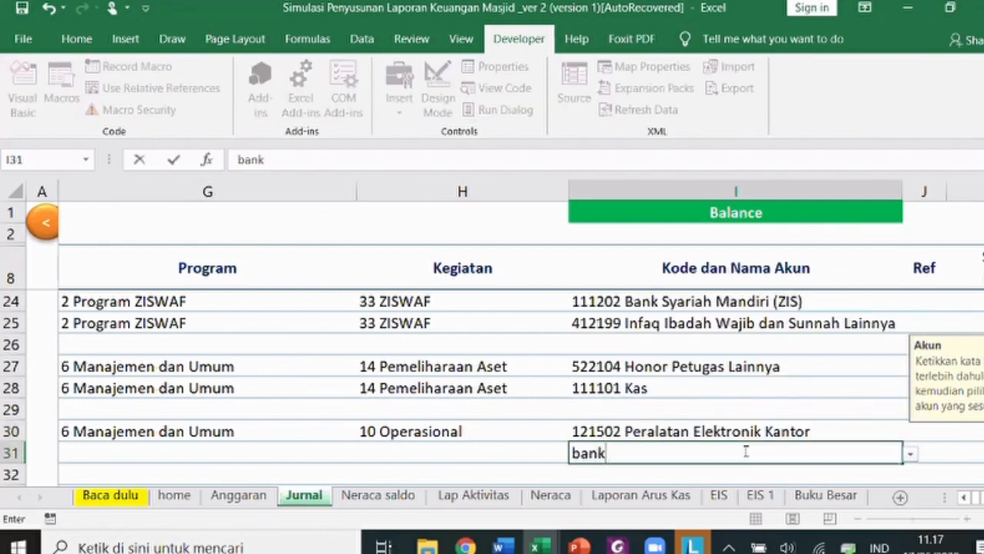
{"action": "left_click", "coordinate": [911, 453]}
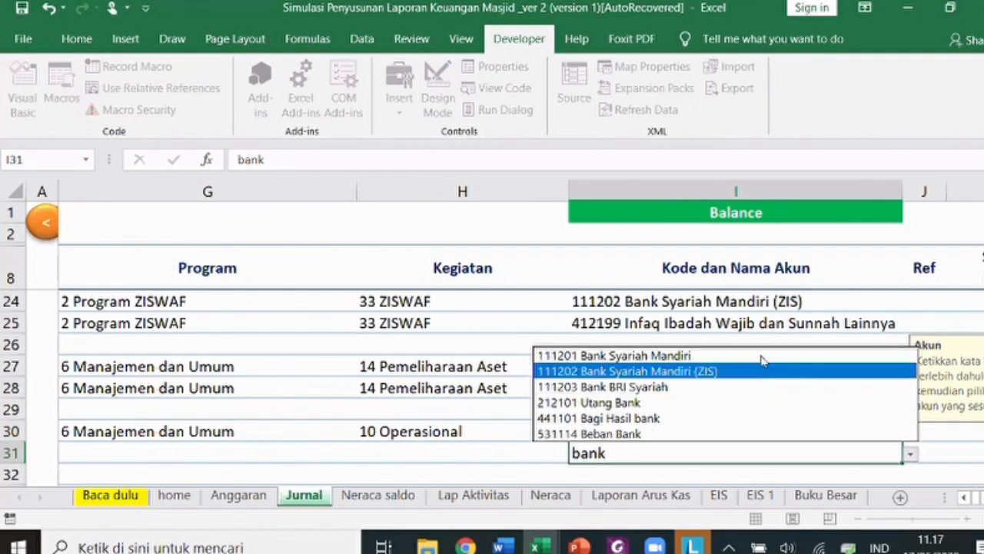
{"action": "key", "text": "Return"}
{"action": "scroll", "coordinate": [783, 395], "scroll_direction": "right", "scroll_amount": 2}
{"action": "left_click", "coordinate": [783, 395]}
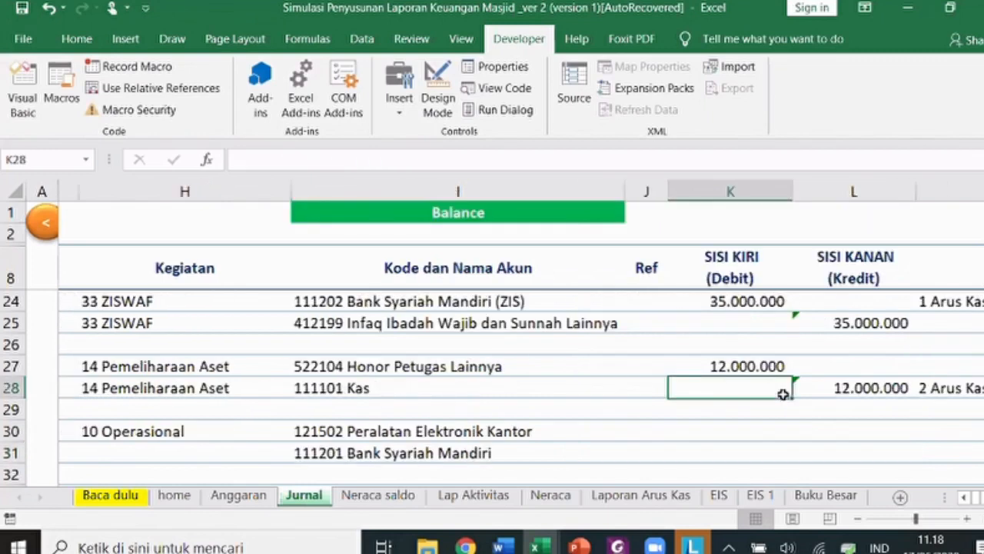
- Enter 4.750.000 as the debit in K30 and =K30 as the credit in L31
{"action": "key", "text": "Down"}
{"action": "key", "text": "Down"}
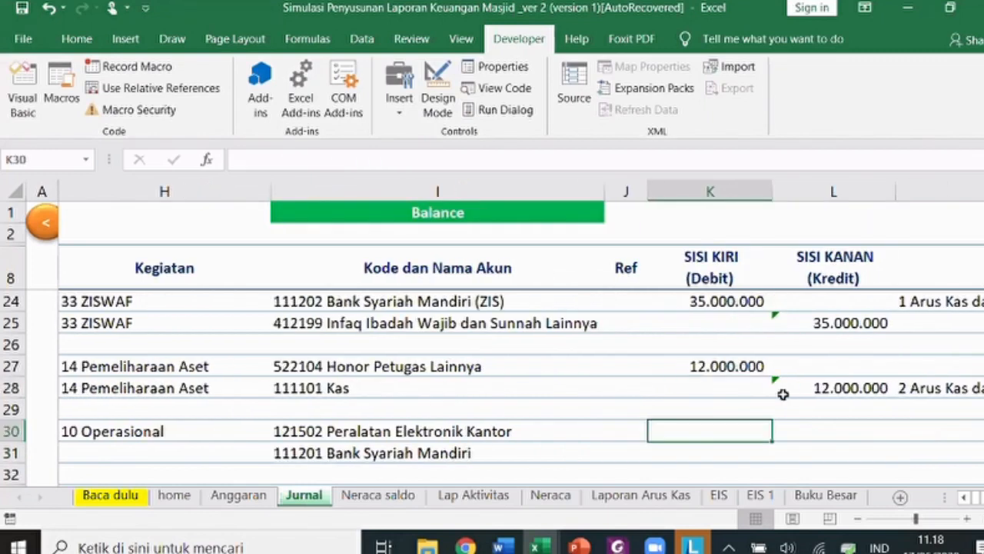
{"action": "type", "text": "4750000"}
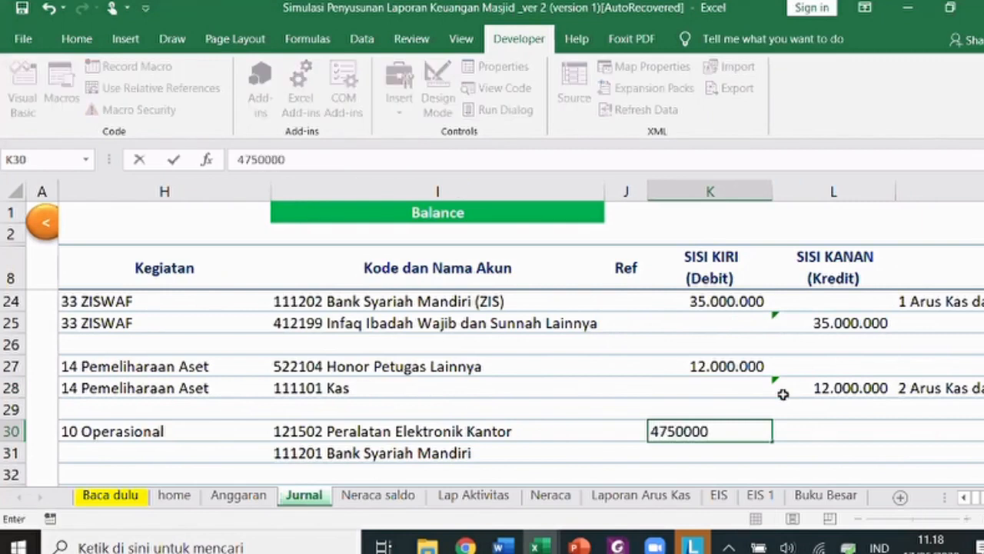
{"action": "key", "text": "Return"}
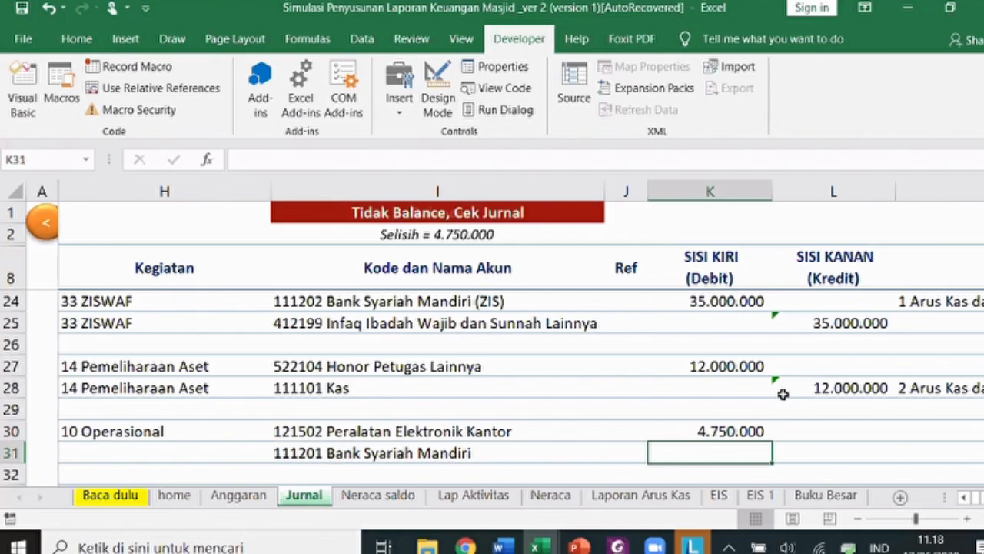
{"action": "key", "text": "Right"}
{"action": "type", "text": "=K30"}
{"action": "key", "text": "Return"}
{"action": "key", "text": "Up"}
- Set M31's cash flow category to 4 Arus Kas dari Aktiitas Investasi - Keluar
{"action": "key", "text": "Right"}
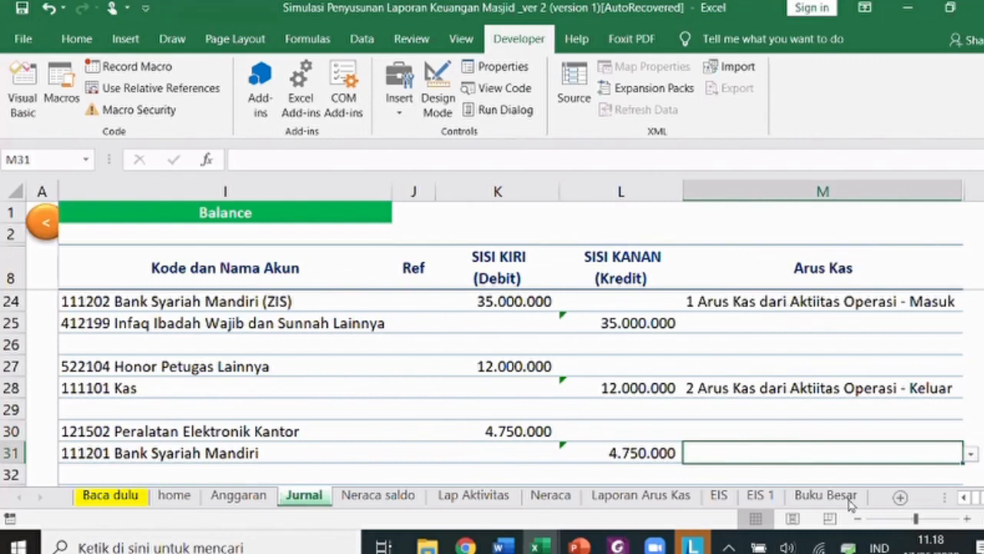
{"action": "left_click", "coordinate": [972, 457]}
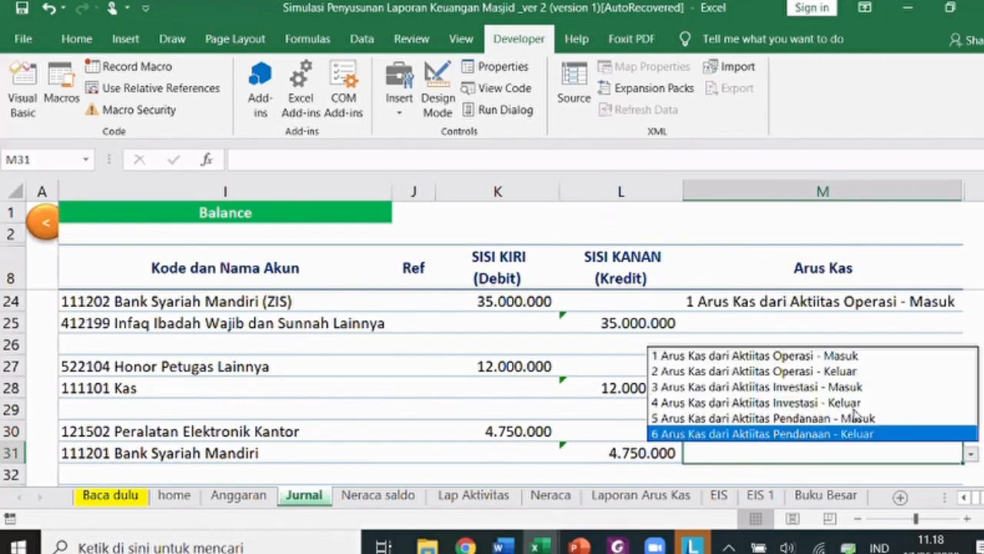
{"action": "left_click", "coordinate": [804, 405]}
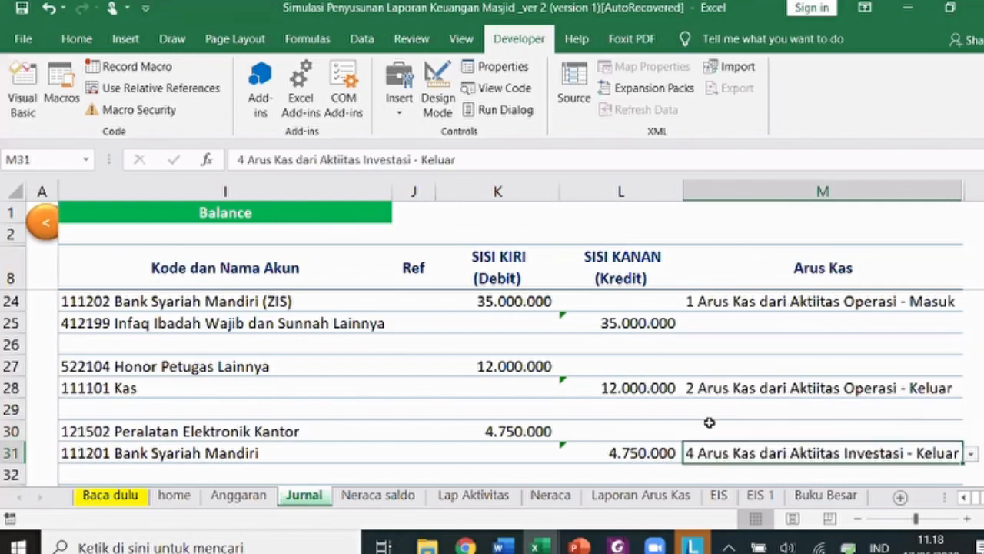
- Fill row 30's date, voucher, description and classification down into row 31
{"action": "key", "text": "Left"}
{"action": "key", "text": "Left"}
{"action": "key", "text": "Left"}
{"action": "key", "text": "Left"}
{"action": "key", "text": "Left"}
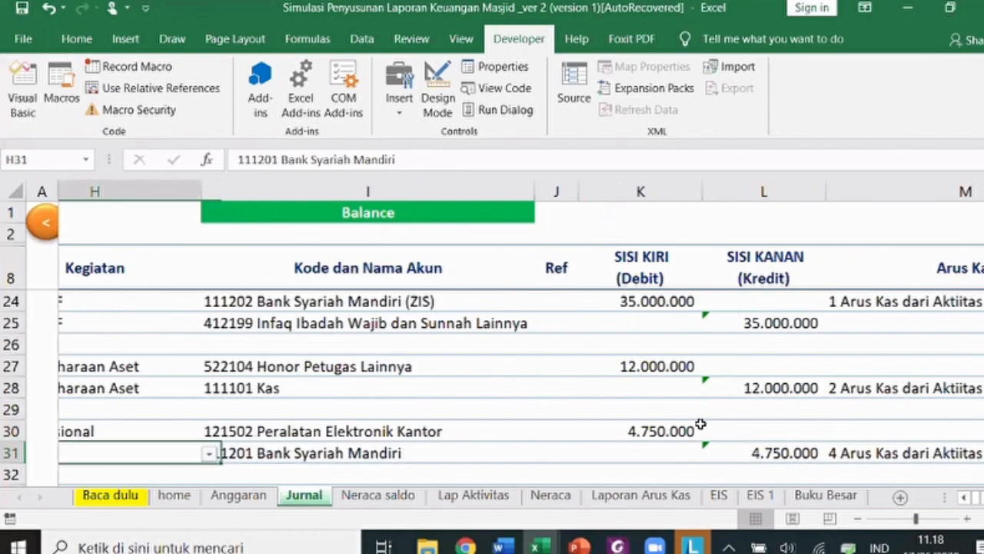
{"action": "key", "text": "Home"}
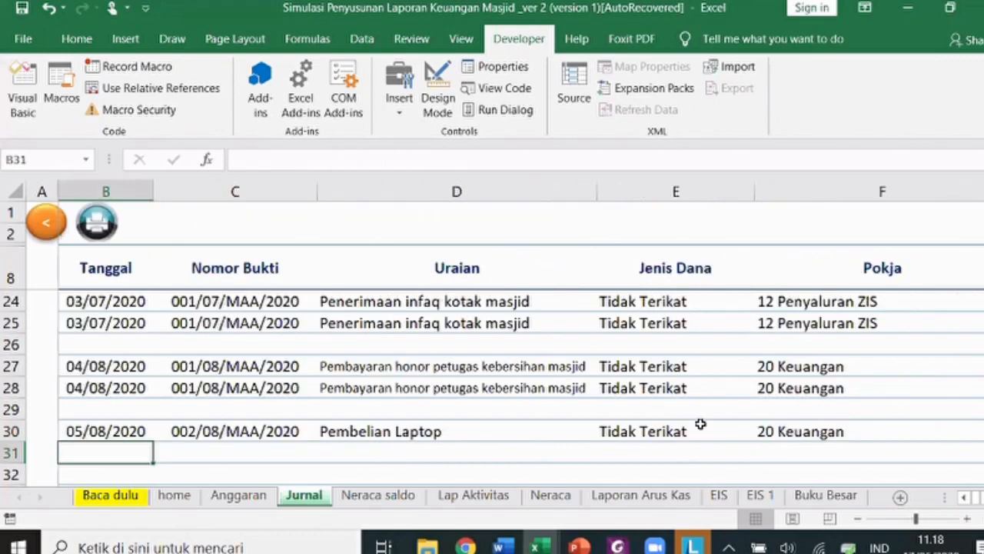
{"action": "key", "text": "Up"}
{"action": "key", "text": "shift+Down"}
{"action": "key", "text": "shift+Right"}
{"action": "key", "text": "shift+Right"}
{"action": "key", "text": "shift+Right"}
{"action": "key", "text": "shift+Right"}
{"action": "key", "text": "shift+Right"}
{"action": "key", "text": "shift+Right"}
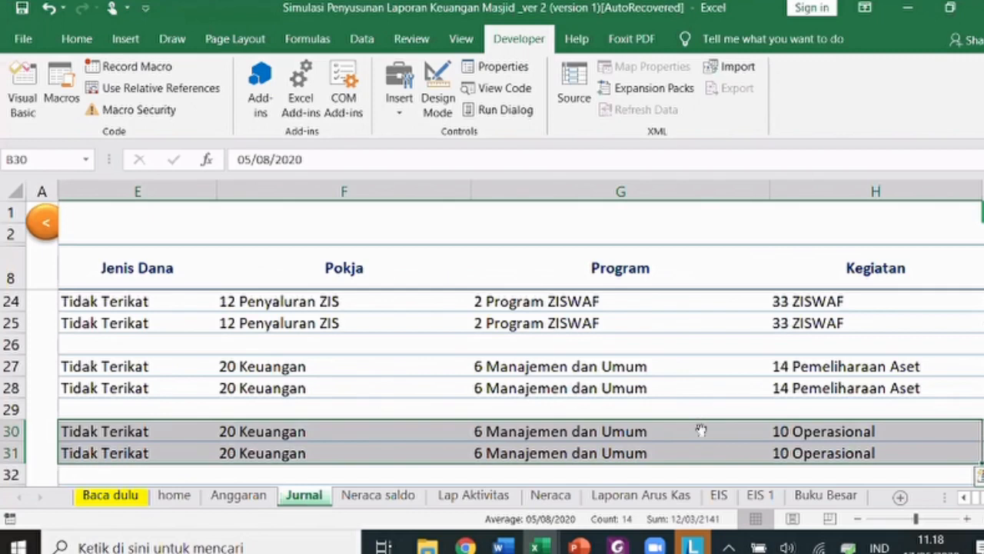
{"action": "key", "text": "Down"}
{"action": "key", "text": "Down"}
{"action": "key", "text": "Down"}
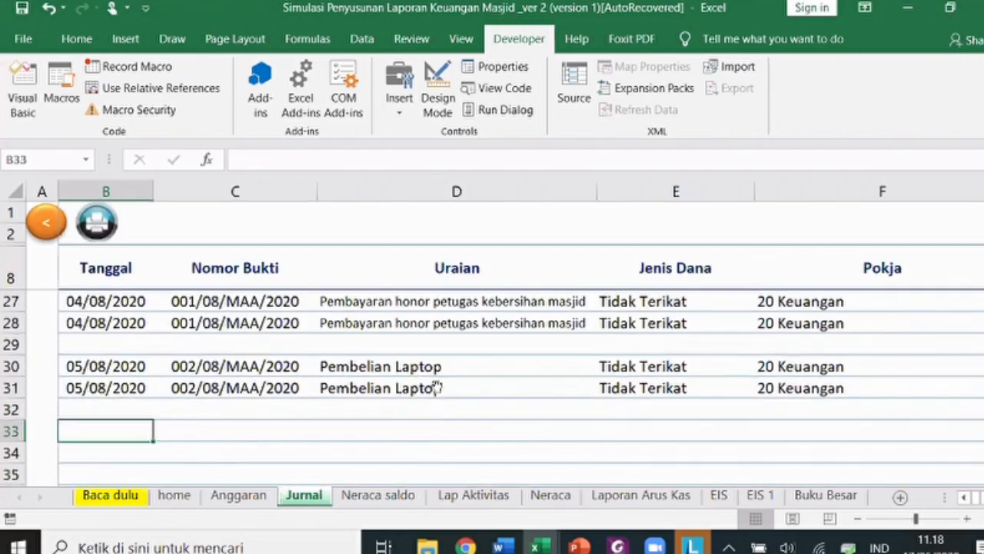
{"action": "key", "text": "alt+Tab"}
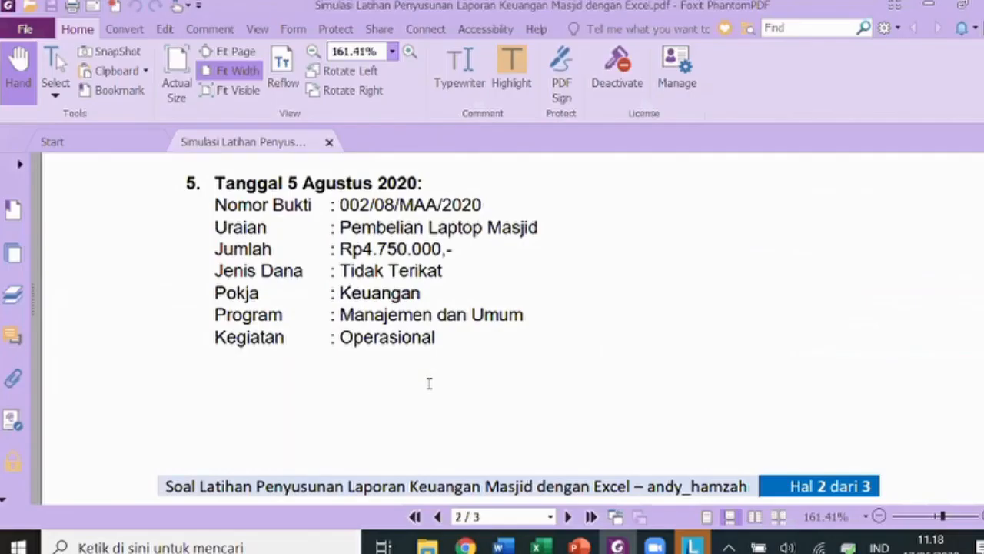
- Scroll the exercise PDF to transaction 6, the 6 Oktober 2020 zakat maal receipt
{"action": "scroll", "coordinate": [429, 383], "scroll_direction": "down", "scroll_amount": 8}
{"action": "scroll", "coordinate": [415, 285], "scroll_direction": "up", "scroll_amount": 4}
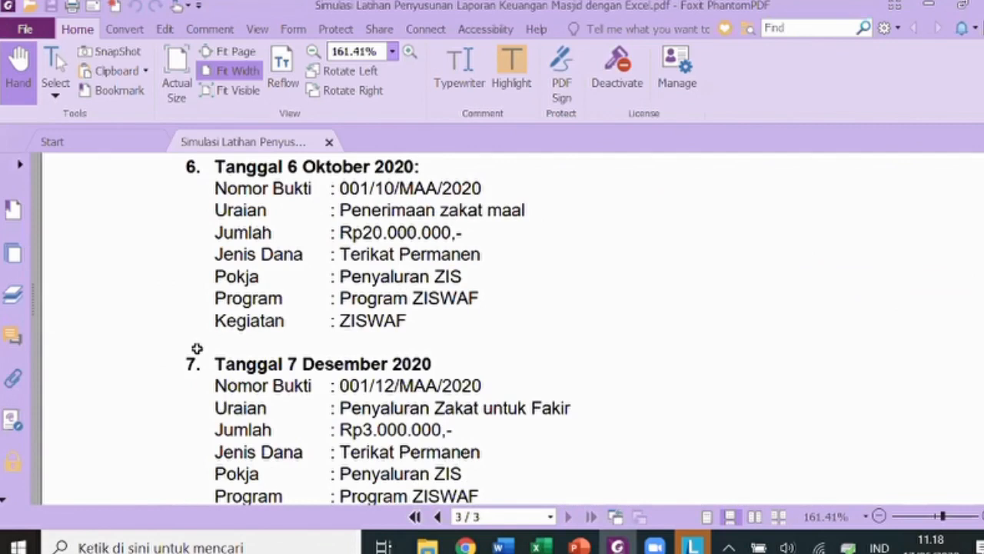
- Enter date 06/10/2020 and voucher 001/10/MAA/2020 in Jurnal row 33
{"action": "key", "text": "alt+Tab"}
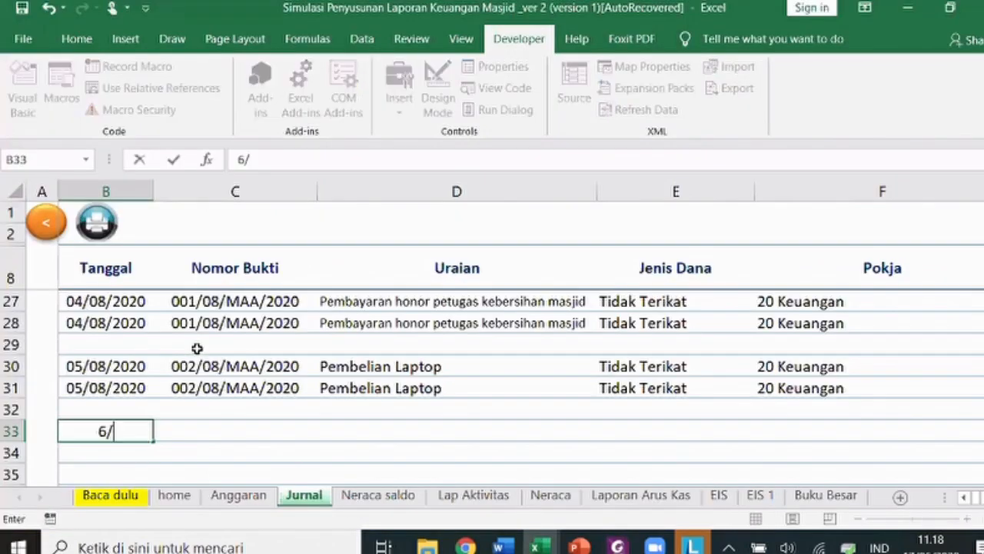
{"action": "type", "text": "10"}
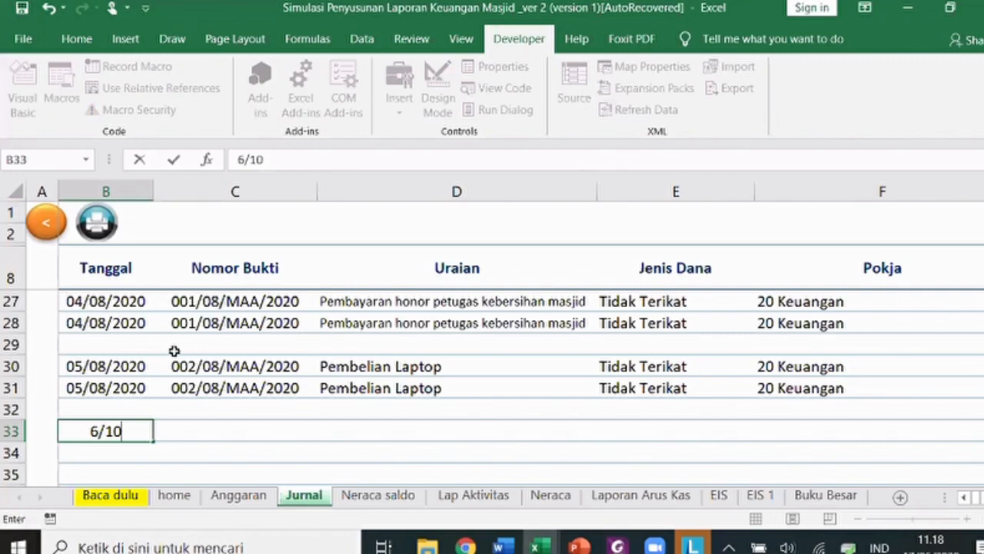
{"action": "key", "text": "Tab"}
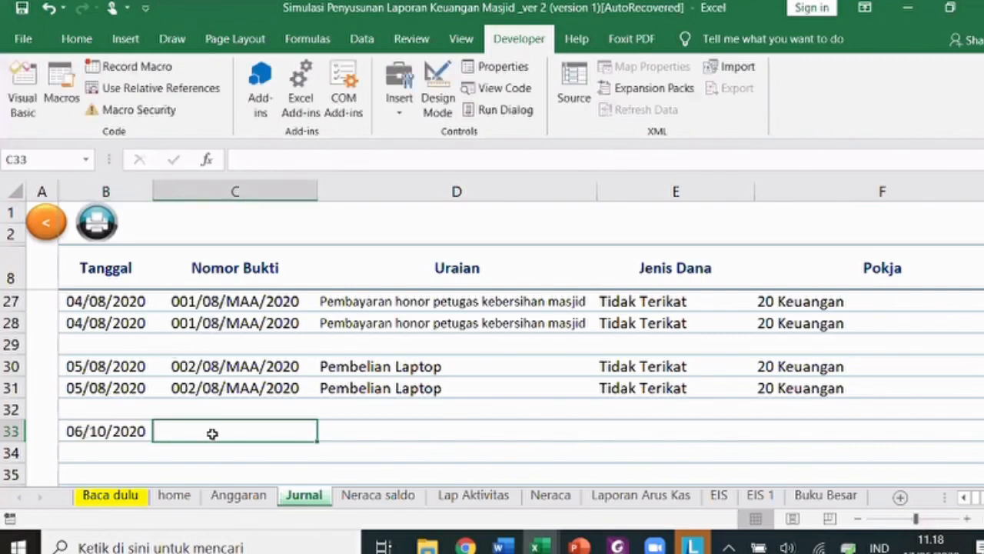
{"action": "key", "text": "Up"}
{"action": "key", "text": "Up"}
{"action": "key", "text": "Up"}
{"action": "key", "text": "Up"}
{"action": "key", "text": "Up"}
{"action": "key", "text": "ctrl+c"}
{"action": "key", "text": "Down"}
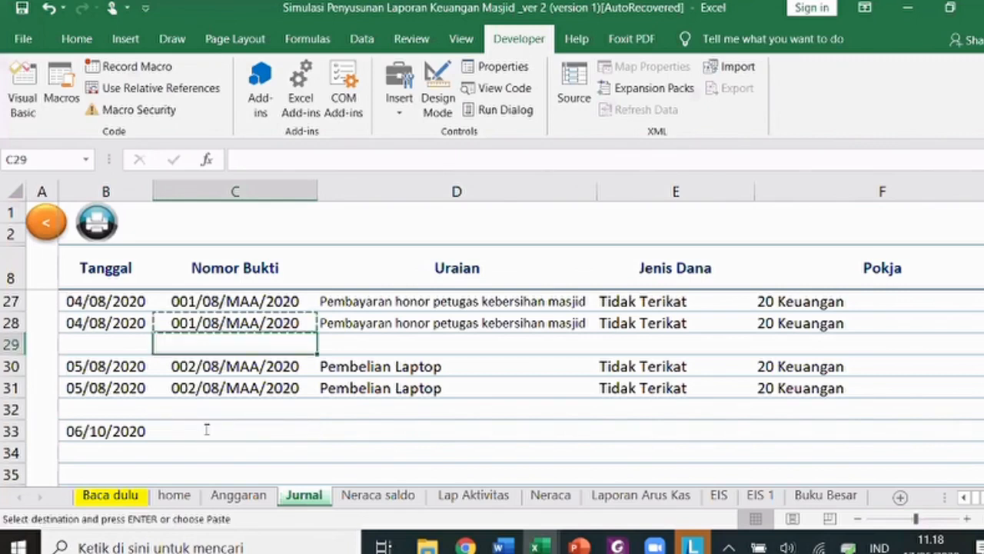
{"action": "left_click", "coordinate": [215, 424]}
{"action": "key", "text": "Return"}
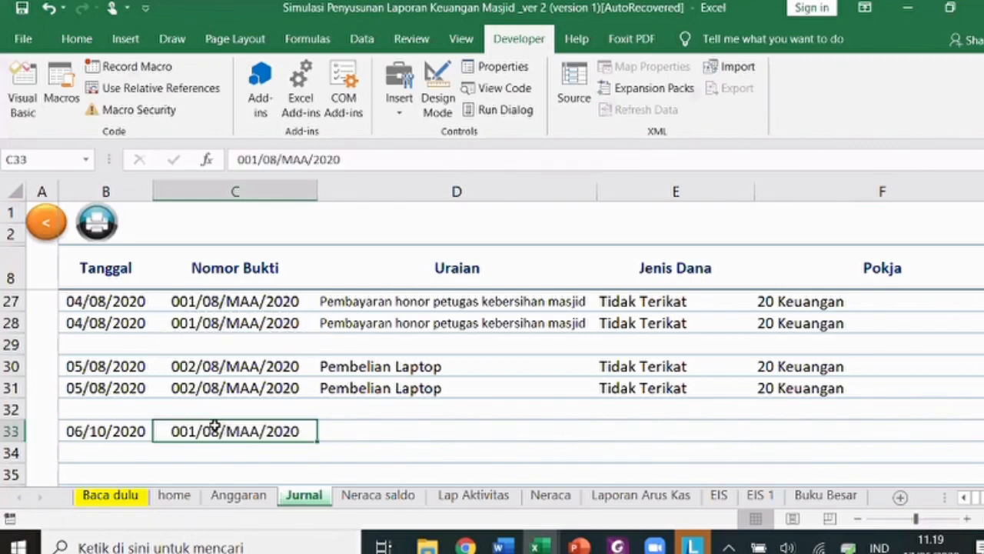
{"action": "double_click", "coordinate": [216, 424]}
{"action": "key", "text": "BackSpace"}
{"action": "key", "text": "BackSpace"}
{"action": "type", "text": "10"}
{"action": "key", "text": "Tab"}
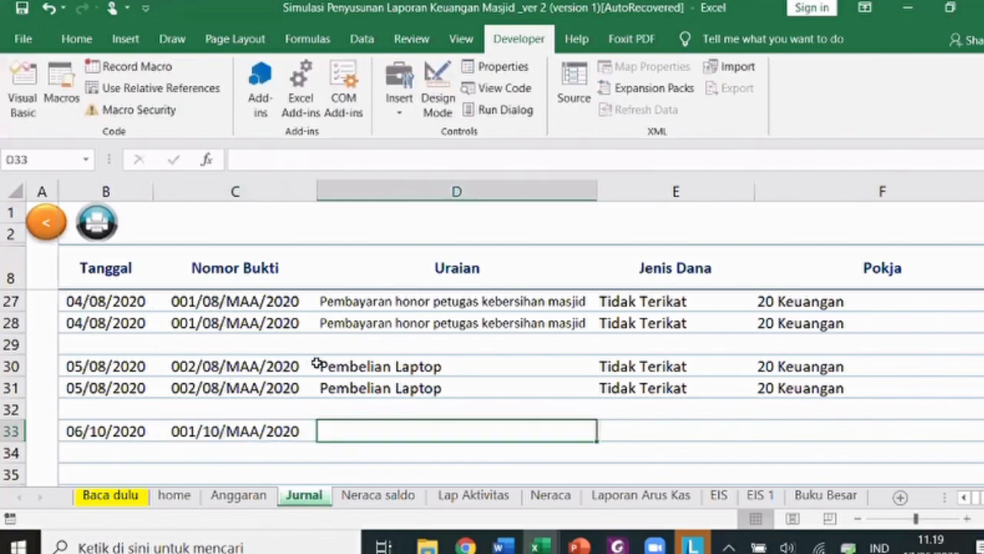
- Enter description 'Penerimaan Zakat maal' with fund type Terikat Permanen
{"action": "key", "text": "alt+Tab"}
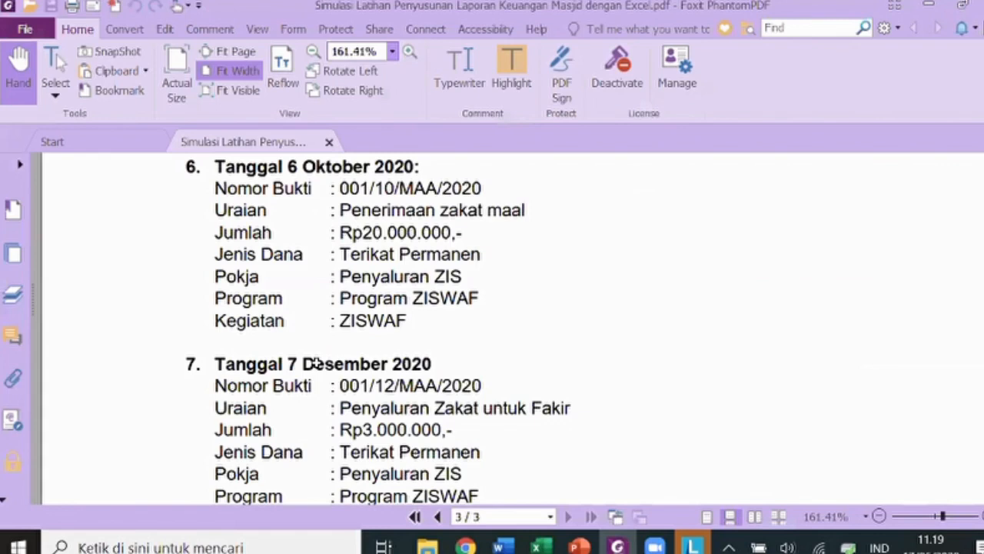
{"action": "key", "text": "alt+Tab"}
{"action": "type", "text": "Penerimaan"}
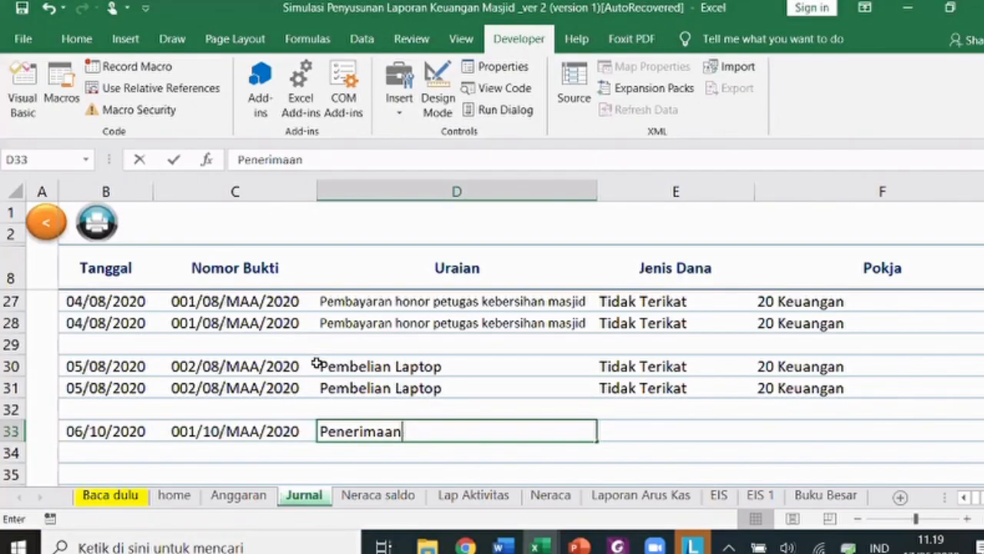
{"action": "type", "text": " Zakat maal"}
{"action": "key", "text": "Tab"}
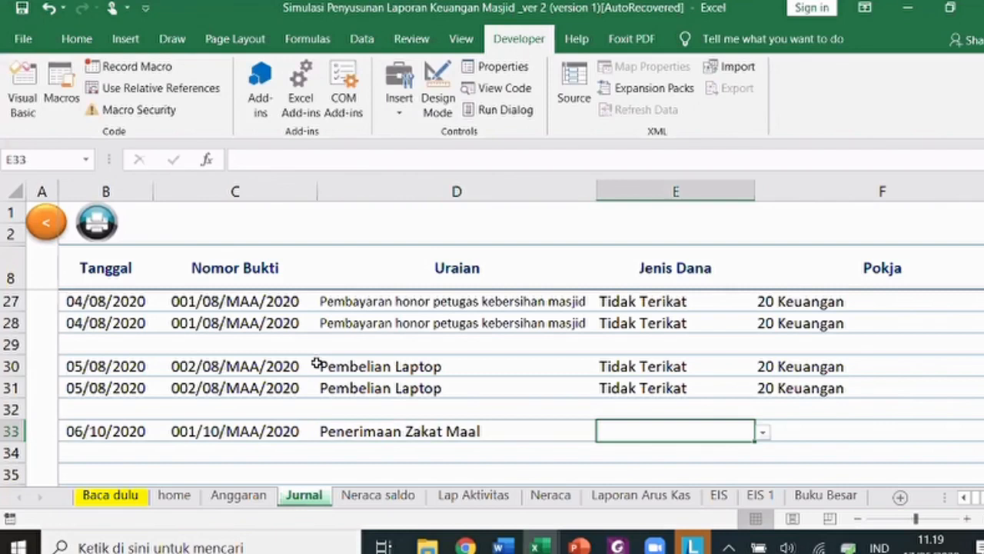
{"action": "key", "text": "alt+Tab"}
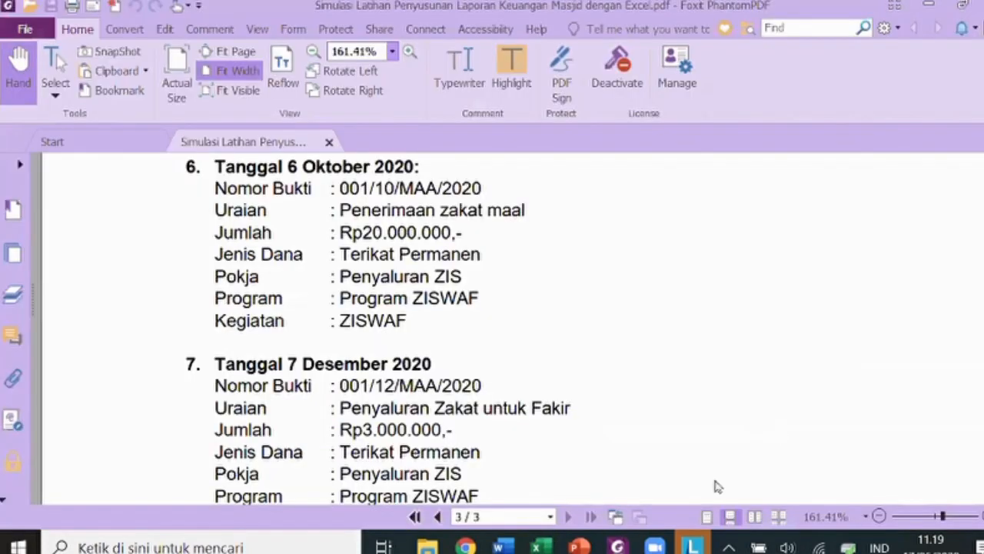
{"action": "key", "text": "alt+Tab"}
{"action": "left_click", "coordinate": [763, 433]}
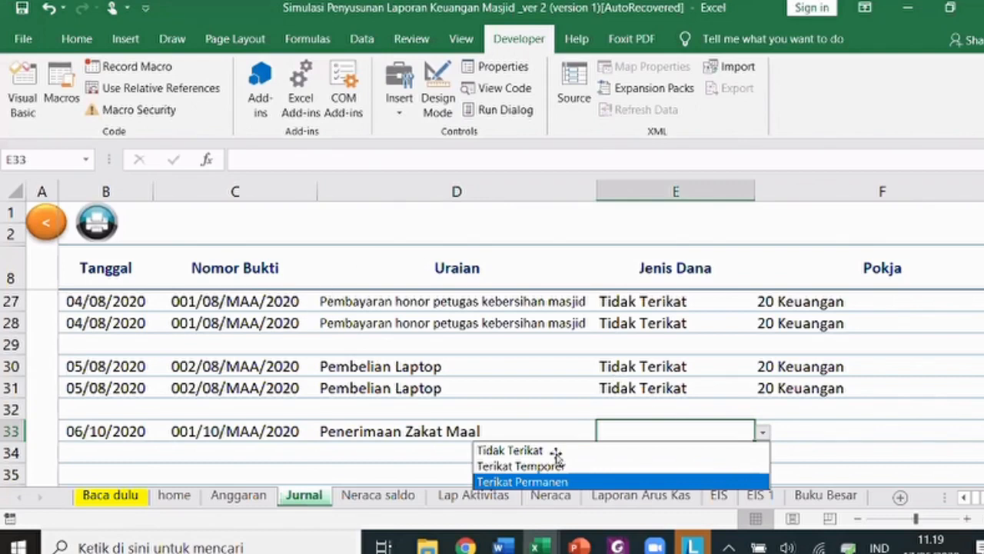
{"action": "key", "text": "Tab"}
- Set Pokja 12 Penyaluran ZIS, program 2 Program ZISWAF and activity 33 ZISWAF for row 33
{"action": "left_click", "coordinate": [477, 432]}
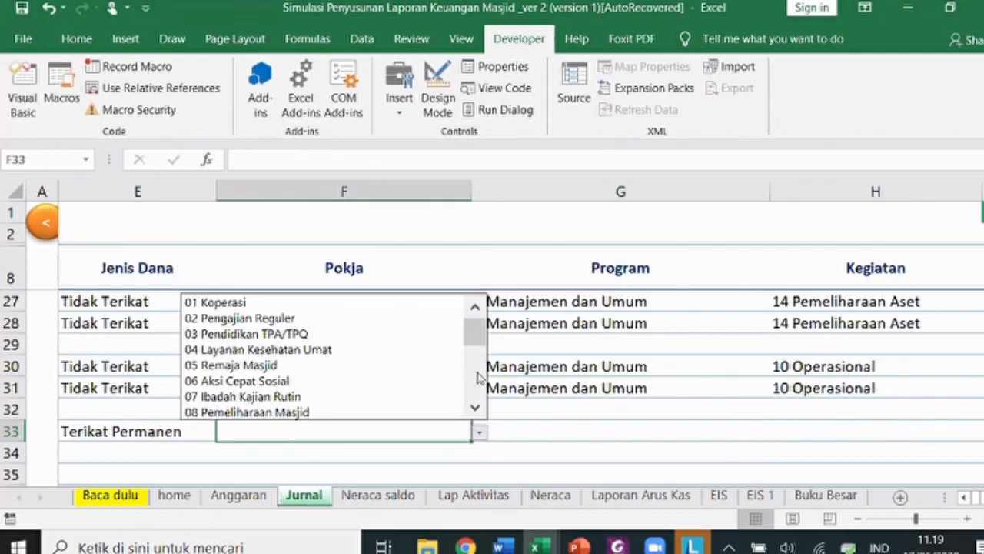
{"action": "scroll", "coordinate": [413, 360], "scroll_direction": "down", "scroll_amount": 3}
{"action": "left_click", "coordinate": [413, 350]}
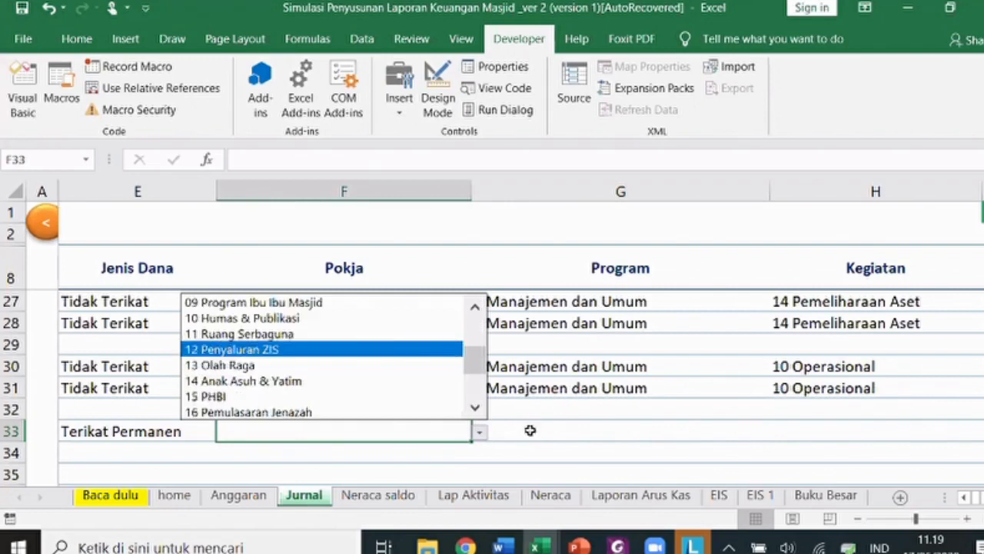
{"action": "left_click", "coordinate": [529, 434]}
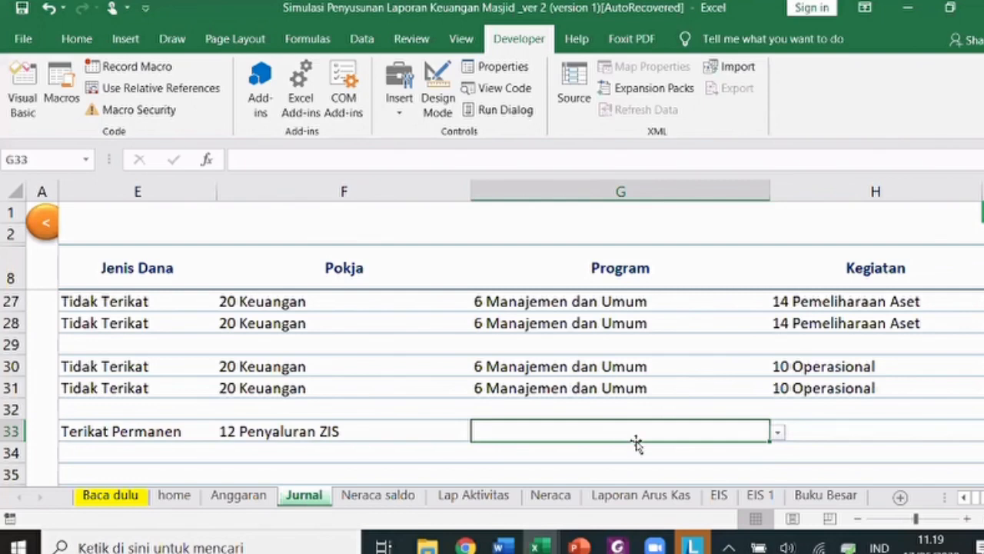
{"action": "left_click", "coordinate": [777, 432]}
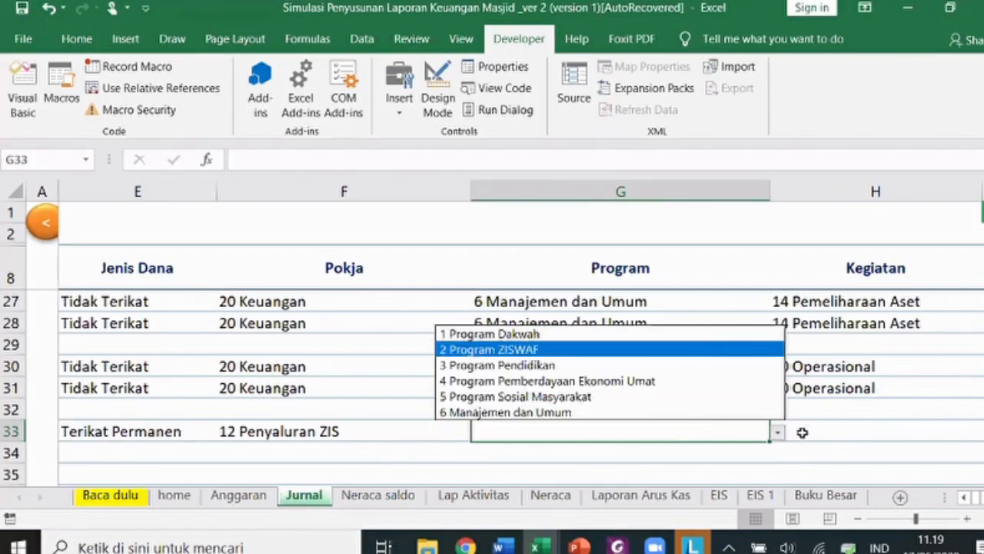
{"action": "key", "text": "Return"}
{"action": "key", "text": "Tab"}
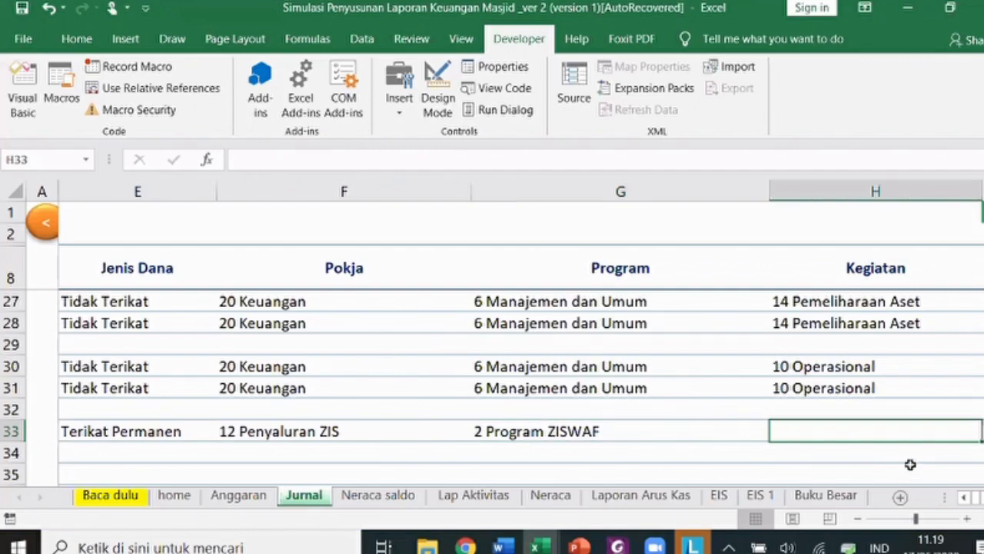
{"action": "key", "text": "alt+Tab"}
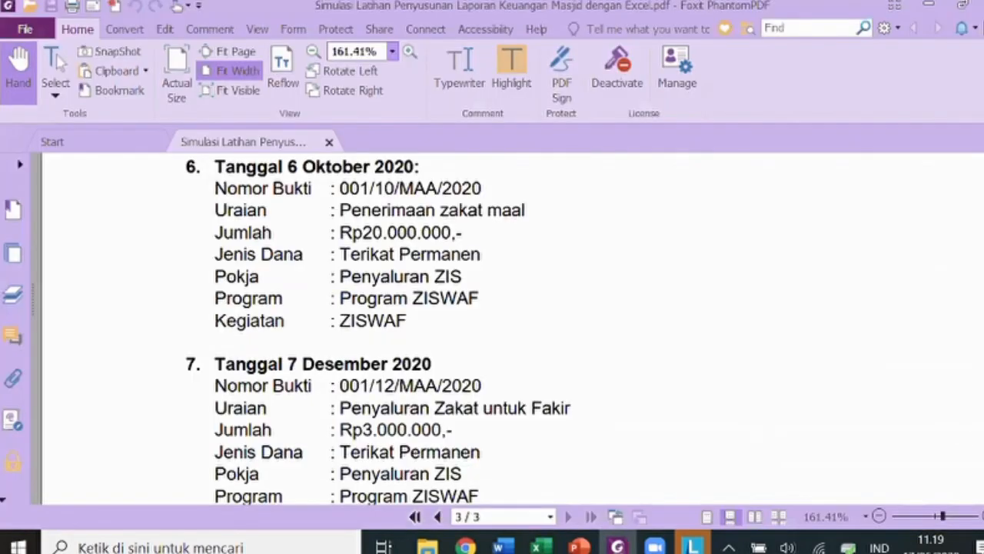
{"action": "key", "text": "alt+Tab"}
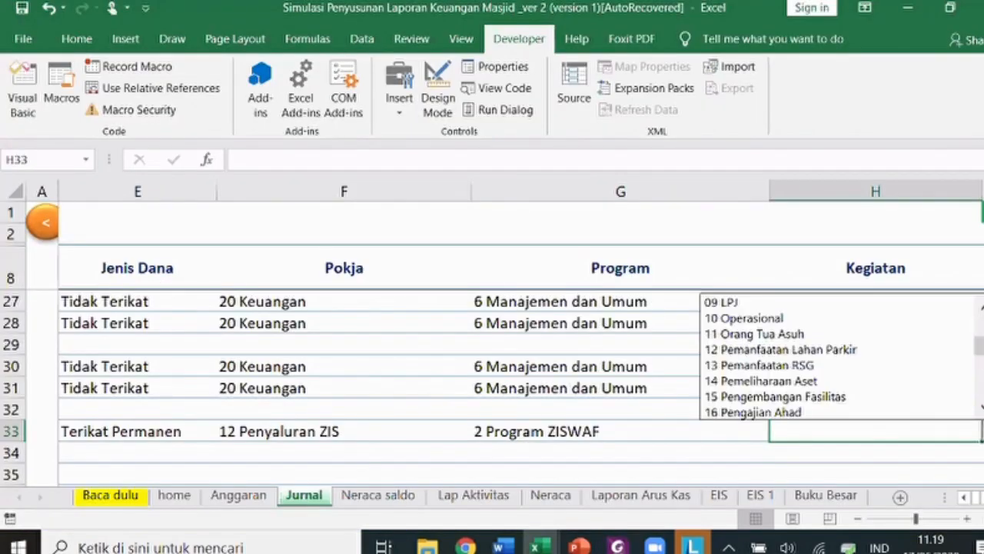
{"action": "scroll", "coordinate": [889, 415], "scroll_direction": "down", "scroll_amount": 6}
{"action": "left_click", "coordinate": [890, 414]}
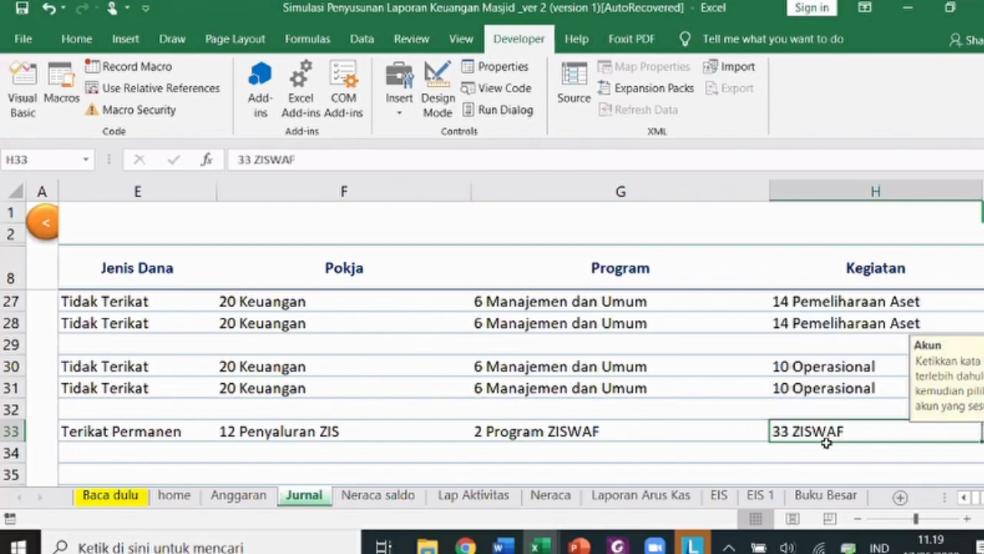
{"action": "key", "text": "Tab"}
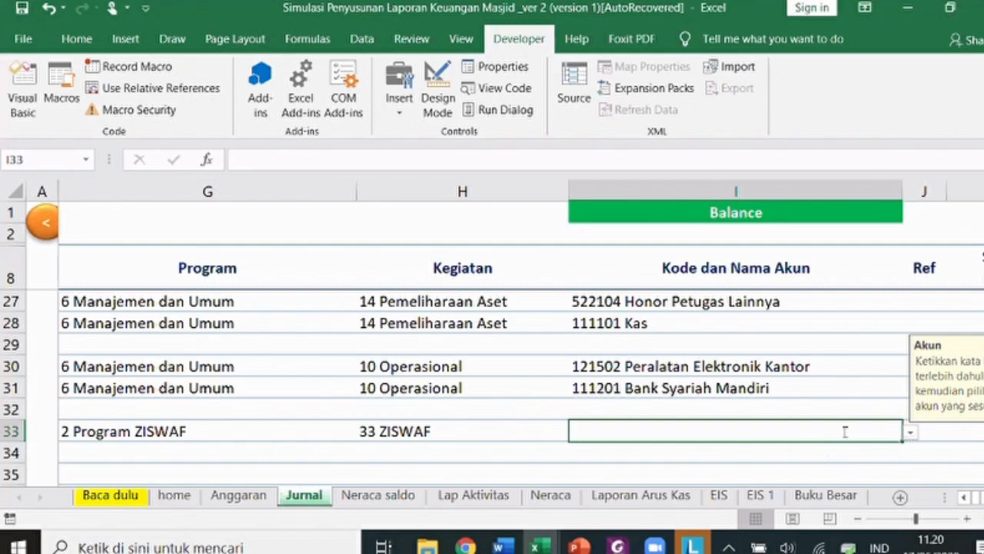
- Debit Bank Syariah Mandiri (ZIS) for 20.000.000 in row 33
{"action": "type", "text": "bank"}
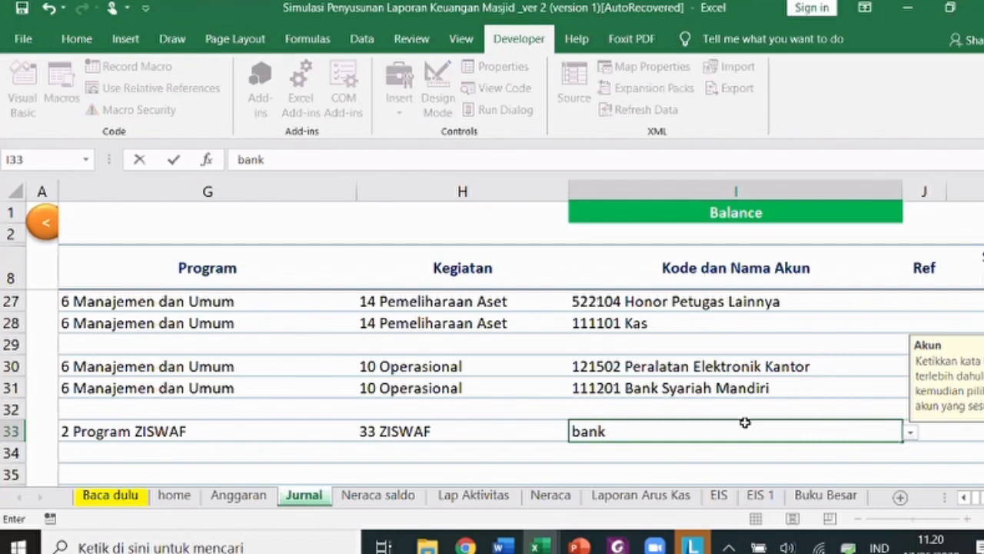
{"action": "key", "text": "Return"}
{"action": "key", "text": "Tab"}
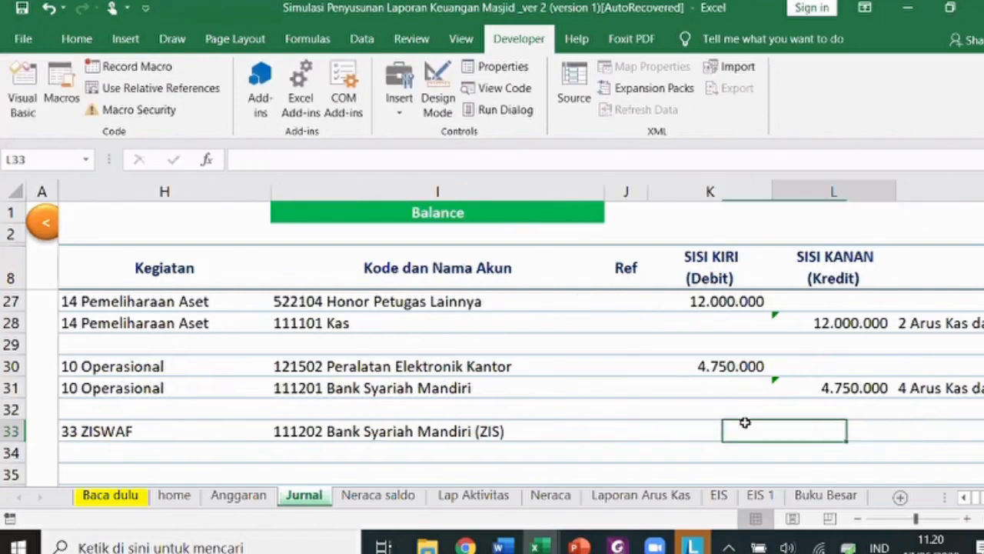
{"action": "left_click", "coordinate": [745, 422]}
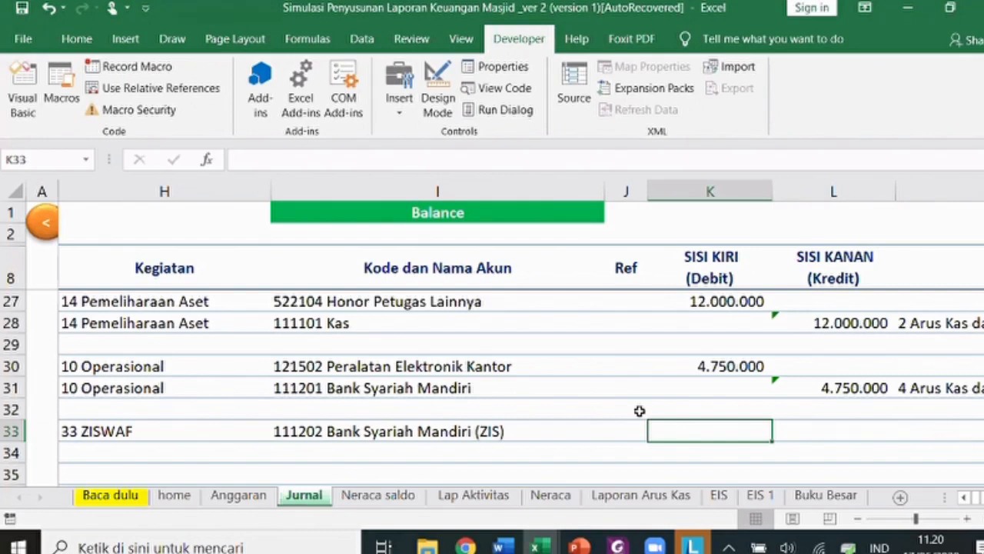
{"action": "type", "text": "2"}
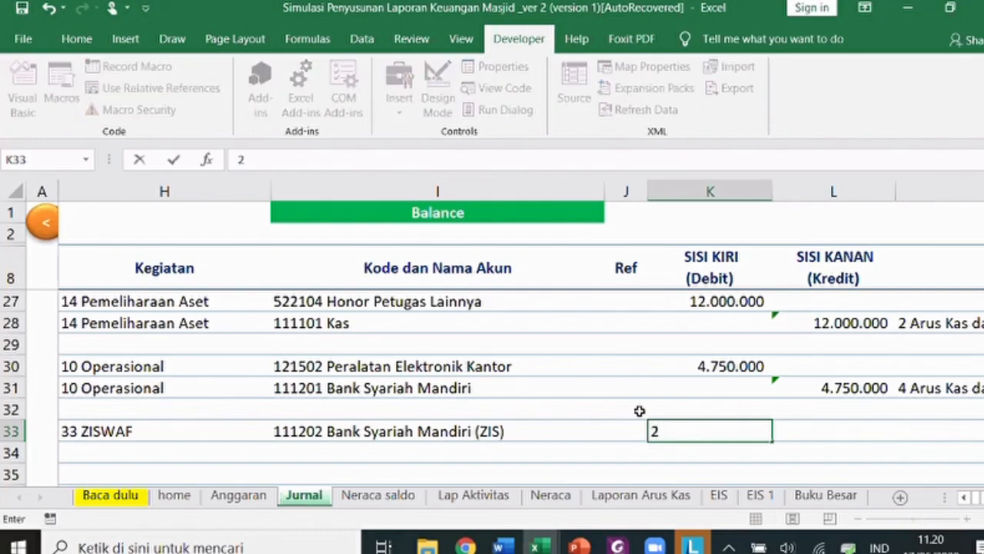
{"action": "type", "text": "0.000.000"}
{"action": "key", "text": "Return"}
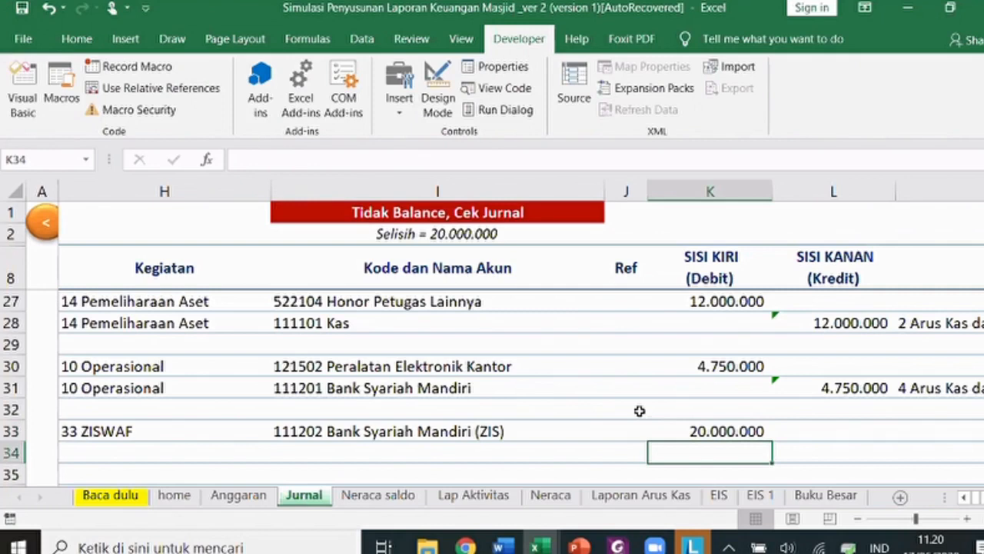
- Credit 411102 Penerimaan Zakat Mal in row 34 with =K33
{"action": "key", "text": "Right"}
{"action": "type", "text": "="}
{"action": "key", "text": "Up"}
{"action": "key", "text": "Left"}
{"action": "key", "text": "Return"}
{"action": "key", "text": "Left"}
{"action": "key", "text": "Left"}
{"action": "key", "text": "Left"}
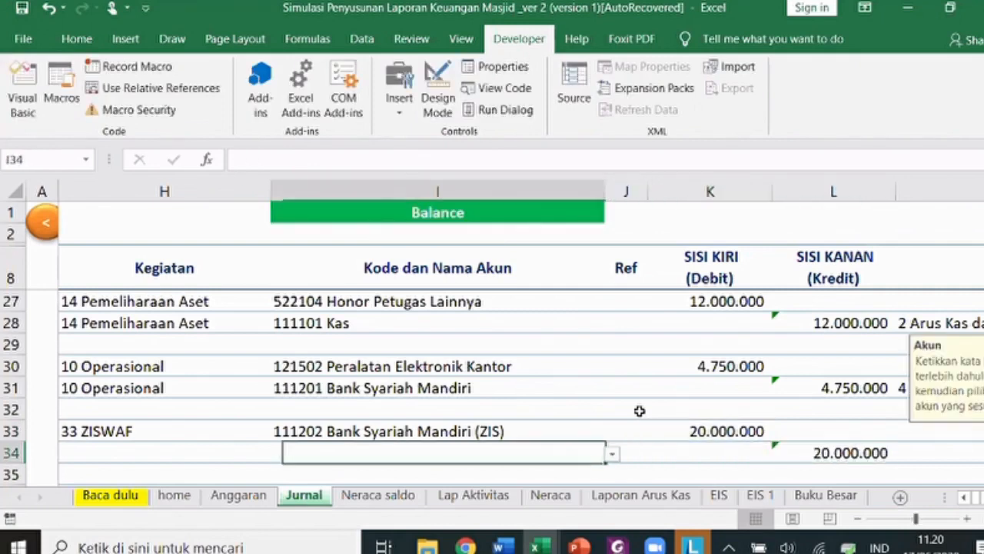
{"action": "type", "text": "zaka"}
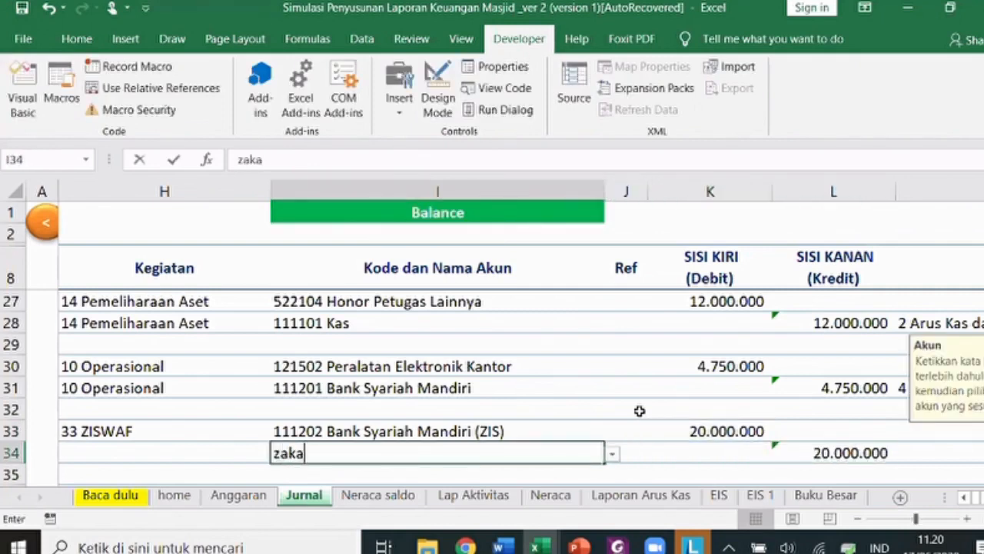
{"action": "type", "text": "t"}
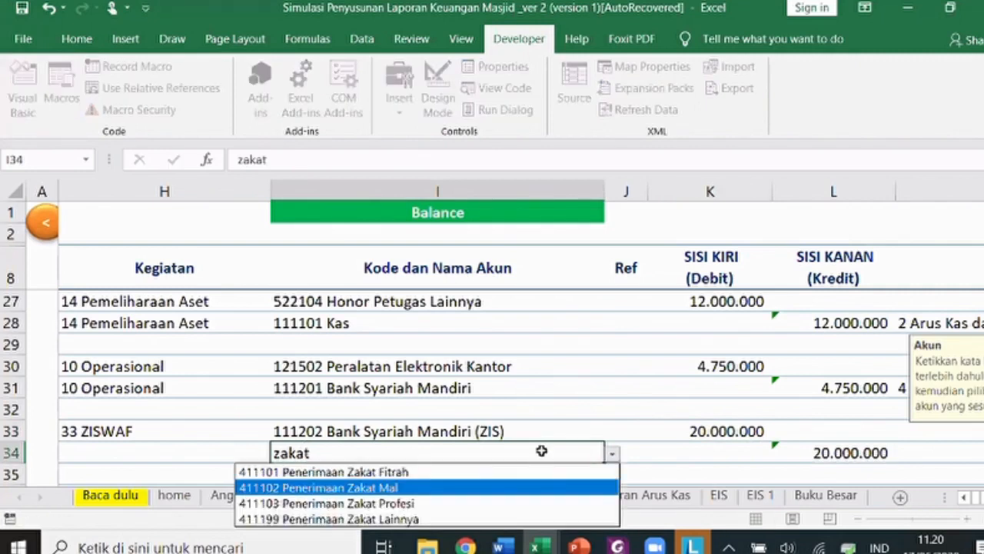
{"action": "key", "text": "Return"}
- Fill row 33's date-to-activity details down into row 34 with Ctrl+D
{"action": "key", "text": "Right"}
{"action": "key", "text": "Right"}
{"action": "key", "text": "Right"}
{"action": "key", "text": "Right"}
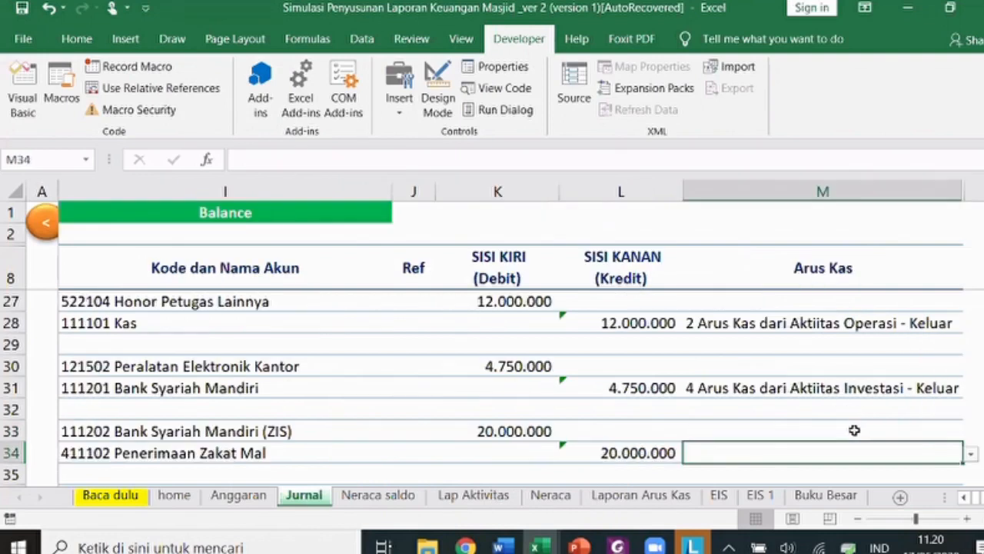
{"action": "key", "text": "Up"}
{"action": "left_click", "coordinate": [970, 433]}
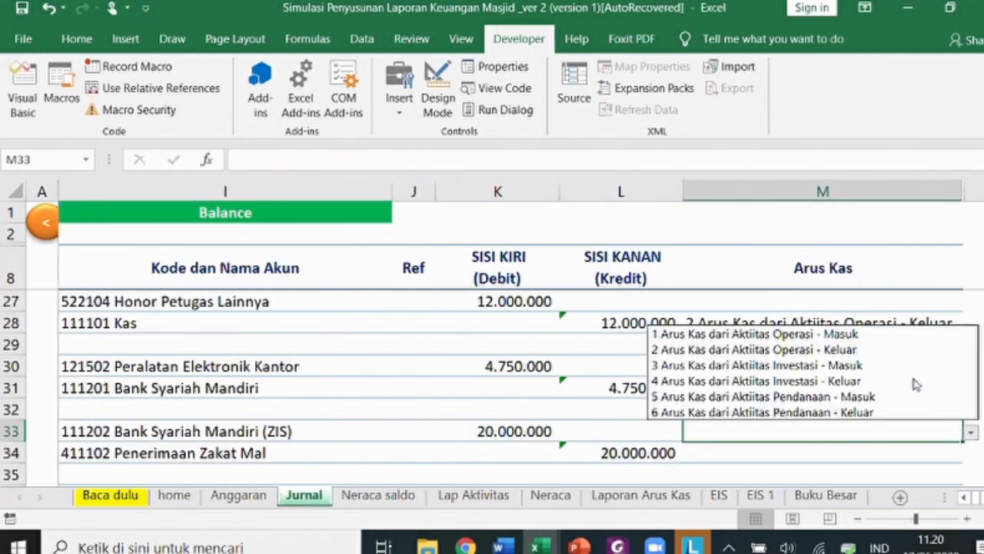
{"action": "key", "text": "Down"}
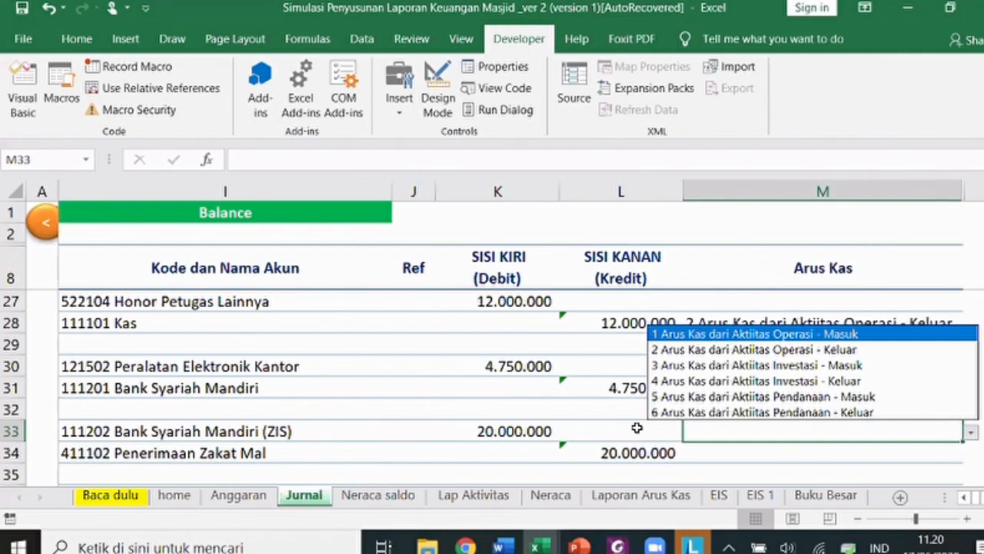
{"action": "key", "text": "Home"}
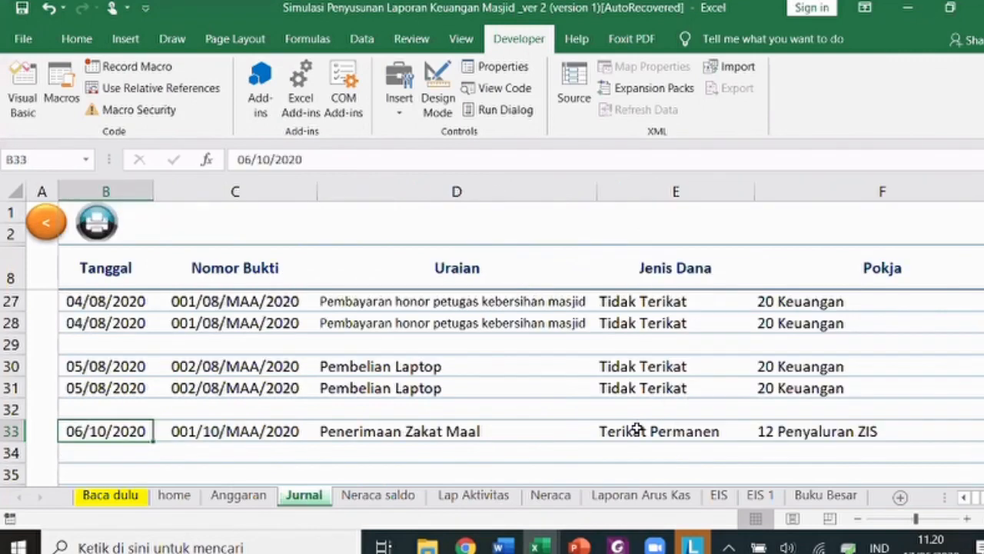
{"action": "key", "text": "shift+Right"}
{"action": "key", "text": "shift+Right"}
{"action": "key", "text": "shift+Right"}
{"action": "key", "text": "shift+Right"}
{"action": "key", "text": "shift+Right"}
{"action": "key", "text": "shift+Right"}
{"action": "key", "text": "shift+Down"}
{"action": "key", "text": "ctrl+d"}
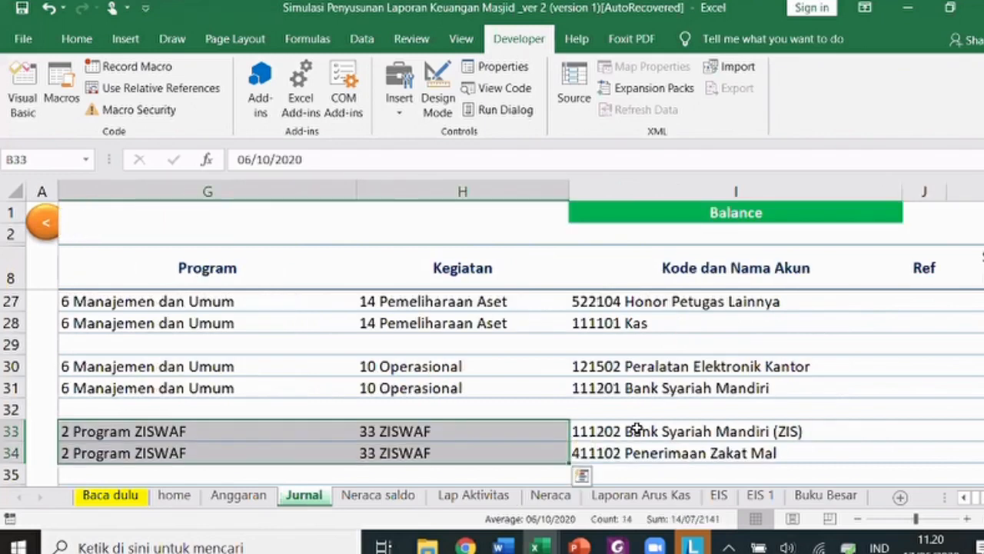
{"action": "key", "text": "Down"}
{"action": "key", "text": "Down"}
{"action": "key", "text": "Down"}
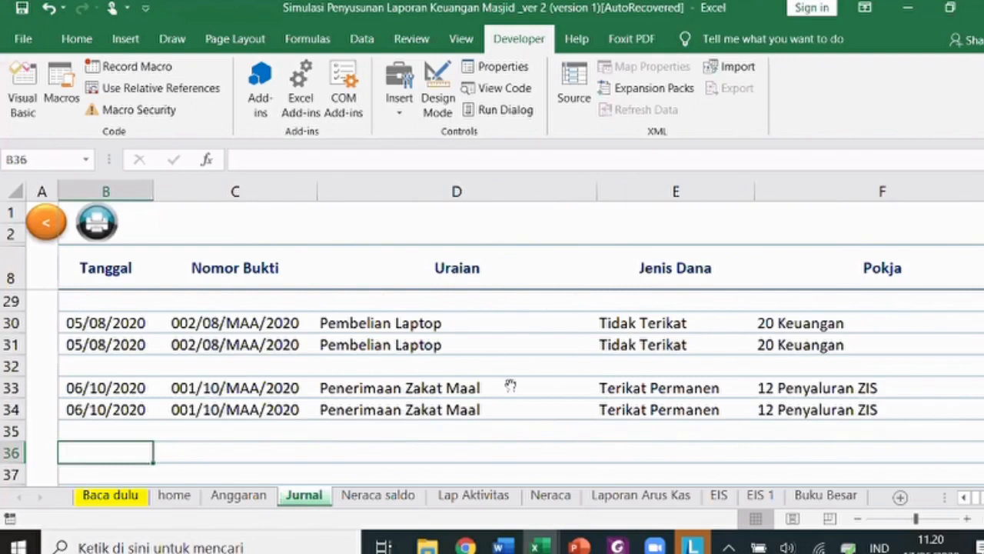
{"action": "key", "text": "alt+Tab"}
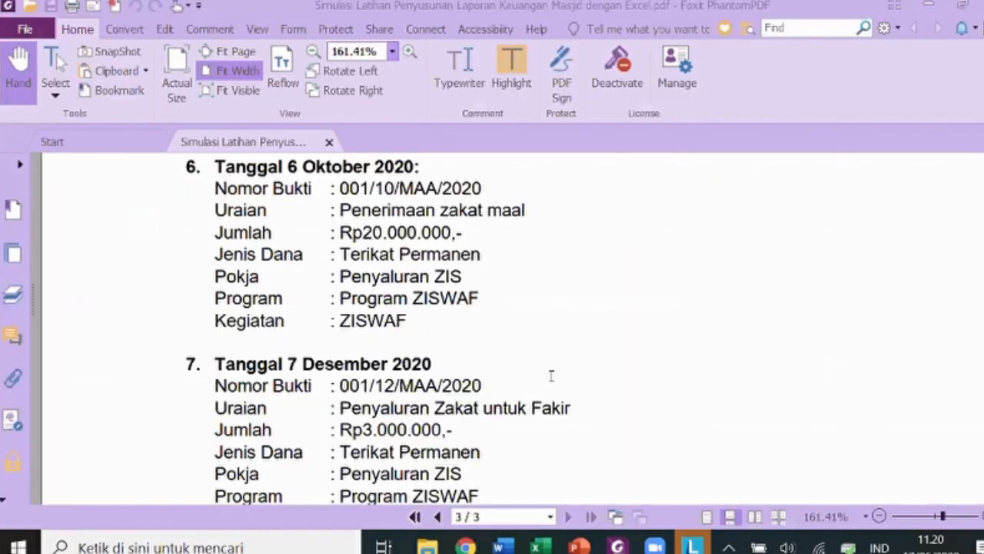
{"action": "scroll", "coordinate": [200, 424], "scroll_direction": "down", "scroll_amount": 1}
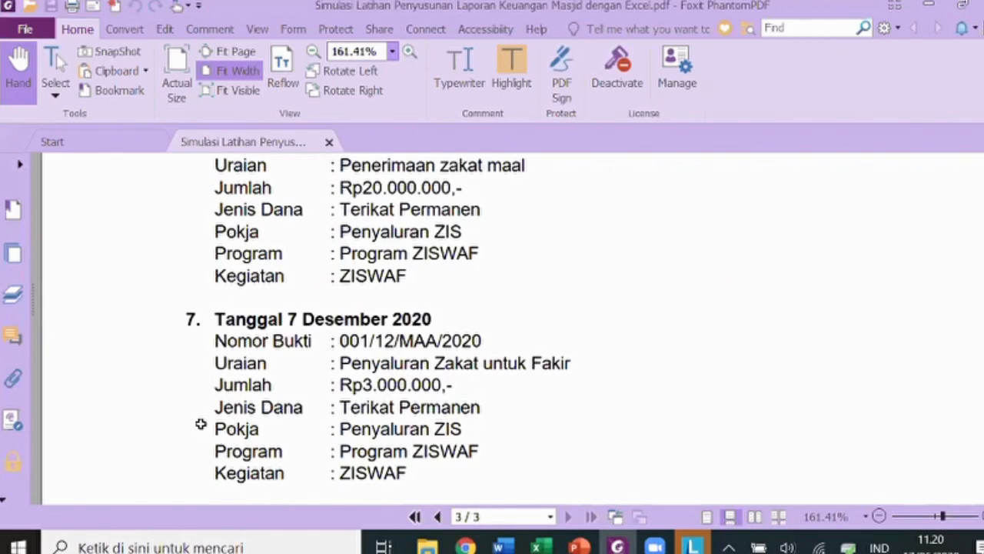
{"action": "key", "text": "alt+Tab"}
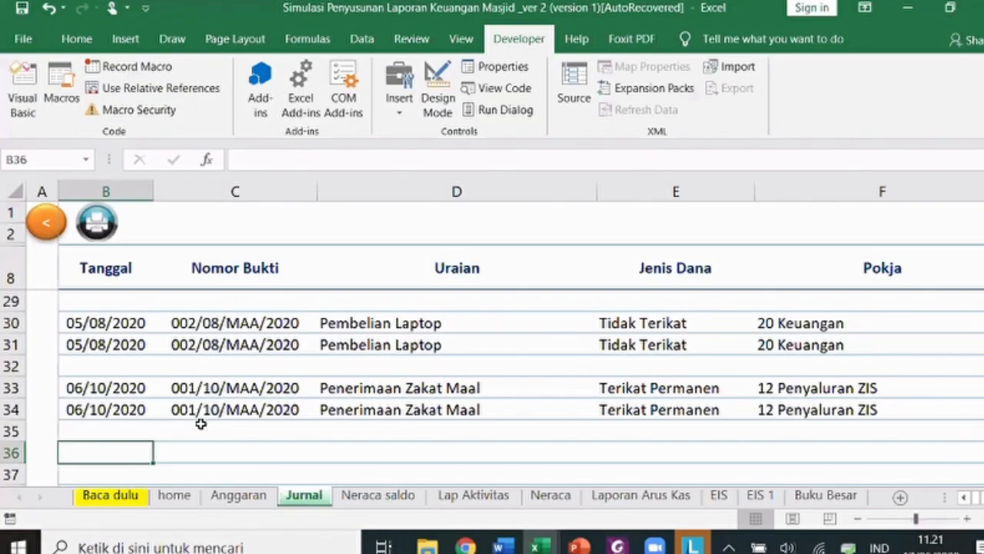
- Enter date 7/1/12 and voucher 001/12/MAA/2020 in row 36
{"action": "type", "text": "7/1/12"}
{"action": "left_click", "coordinate": [200, 420]}
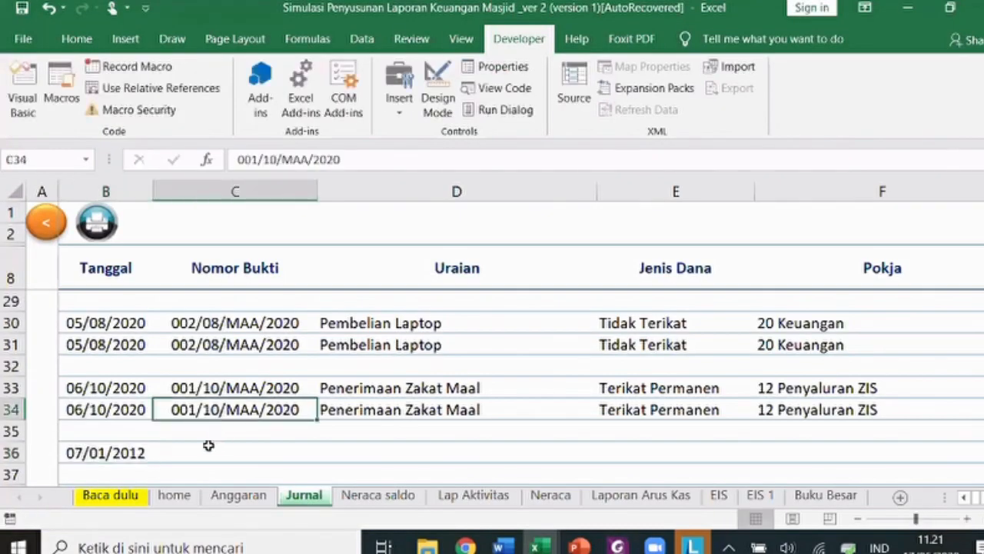
{"action": "key", "text": "ctrl+c"}
{"action": "left_click", "coordinate": [238, 438]}
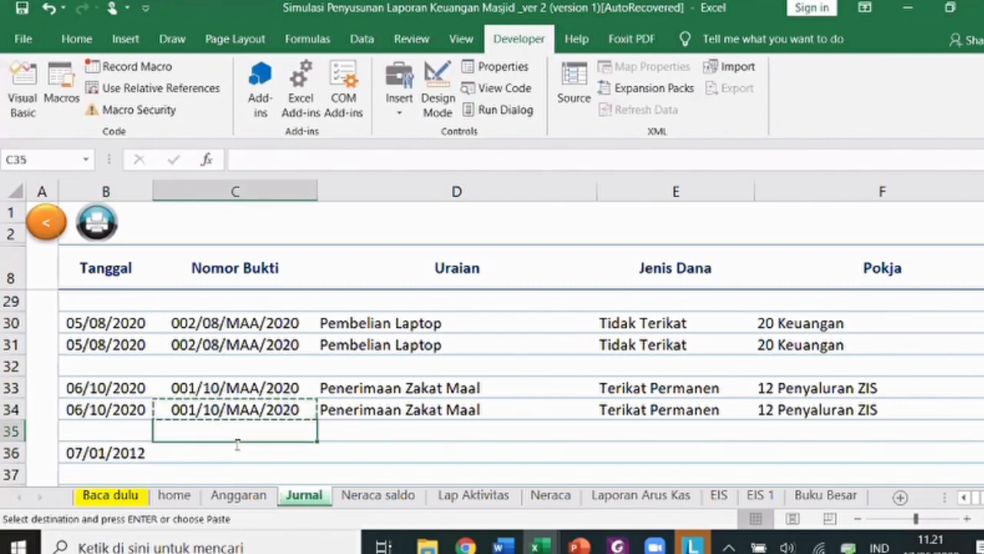
{"action": "left_click", "coordinate": [238, 444]}
{"action": "key", "text": "ctrl+v"}
{"action": "double_click", "coordinate": [237, 445]}
{"action": "key", "text": "BackSpace"}
{"action": "type", "text": "2"}
{"action": "key", "text": "Return"}
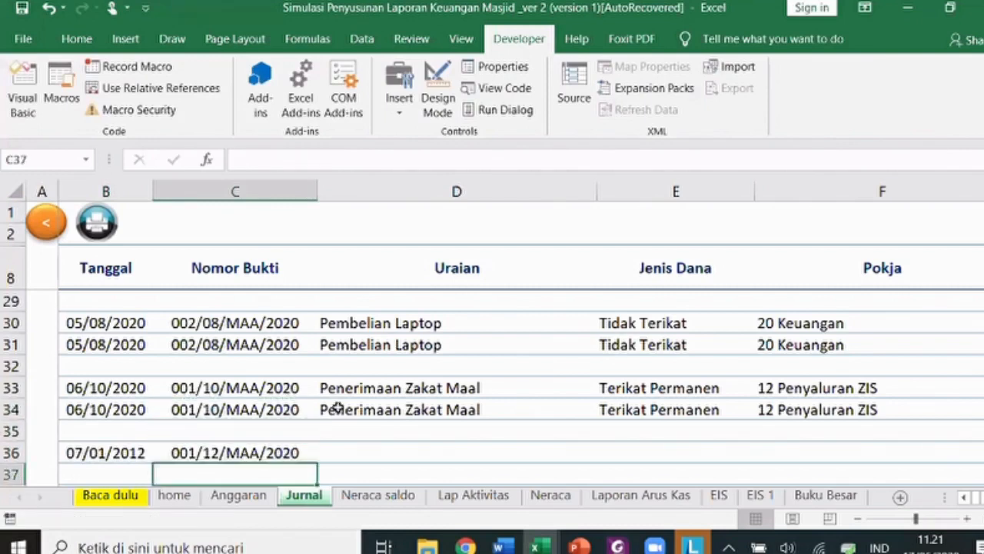
- Enter description 'Penyaluran zakat untuk fakir' for row 36
{"action": "left_click", "coordinate": [361, 442]}
{"action": "type", "text": "Penyaluran "}
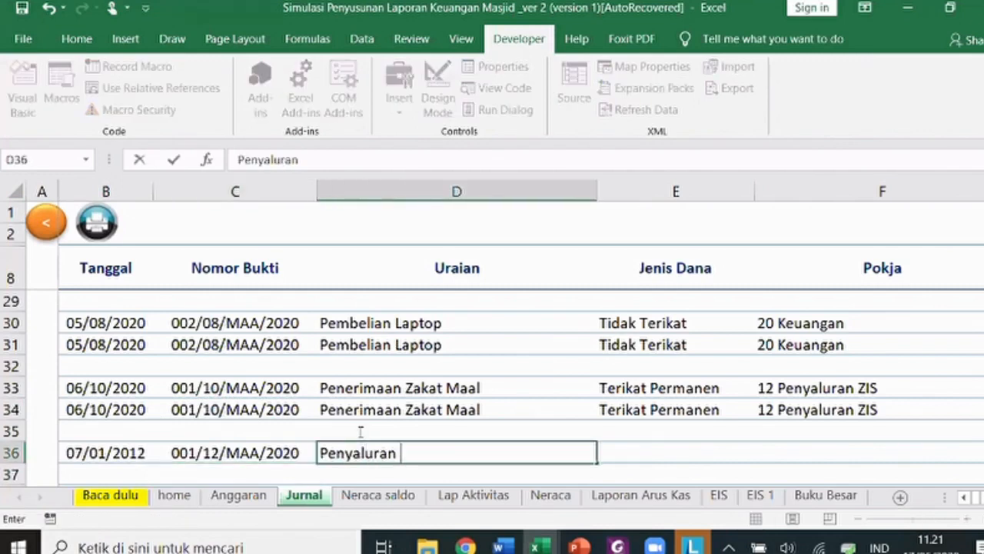
{"action": "type", "text": "zaka"}
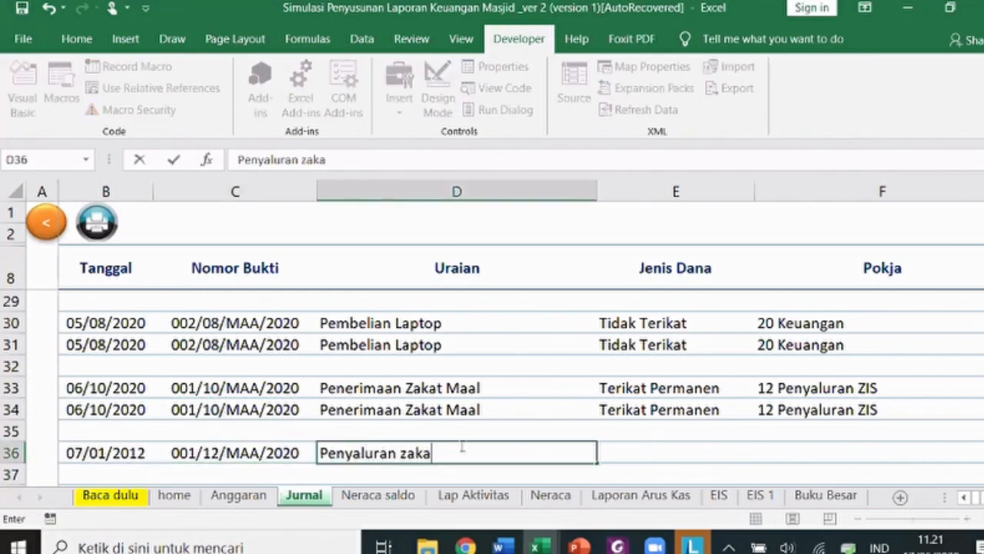
{"action": "type", "text": "t unu"}
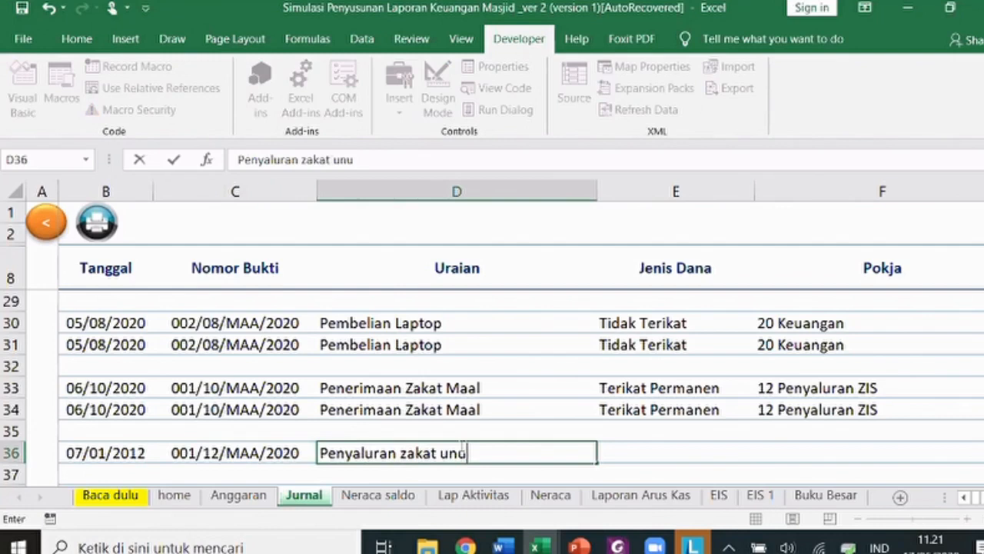
{"action": "key", "text": "BackSpace"}
{"action": "type", "text": "tuk fakir"}
{"action": "key", "text": "Tab"}
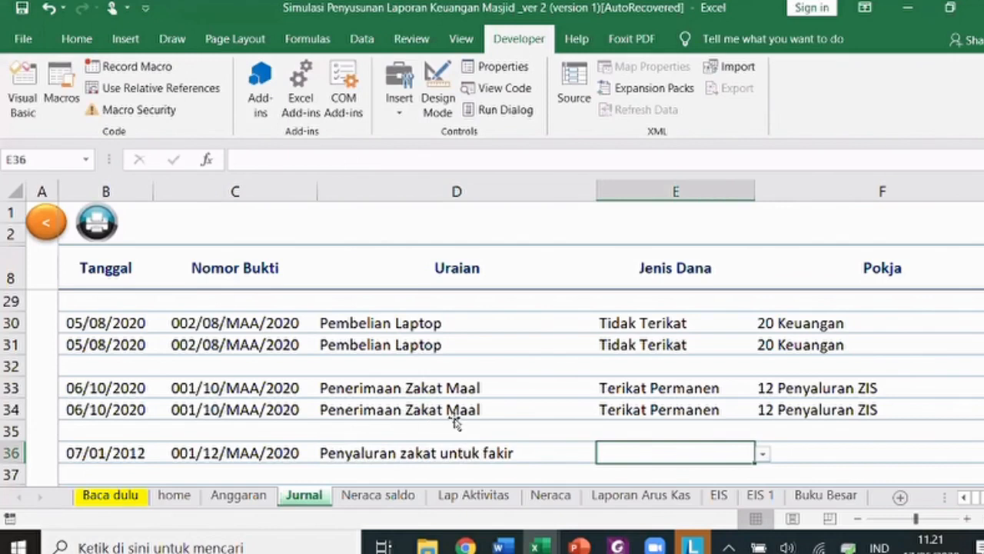
- Copy row 34's fund, Pokja and program details into row 36
{"action": "key", "text": "alt+Tab"}
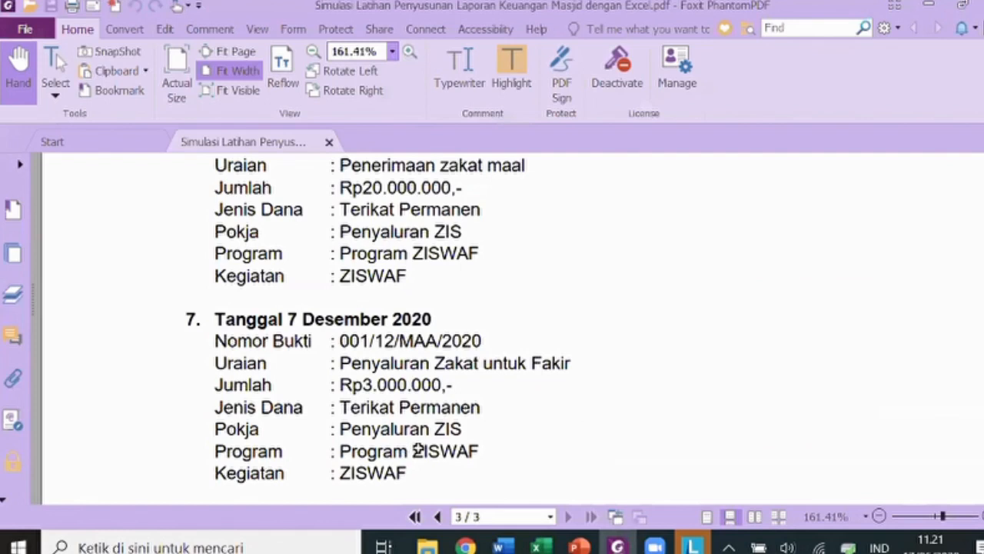
{"action": "key", "text": "alt+Tab"}
{"action": "key", "text": "ctrl+c"}
{"action": "key", "text": "Down"}
{"action": "key", "text": "Down"}
{"action": "key", "text": "Return"}
{"action": "key", "text": "Right"}
{"action": "key", "text": "Right"}
{"action": "key", "text": "Right"}
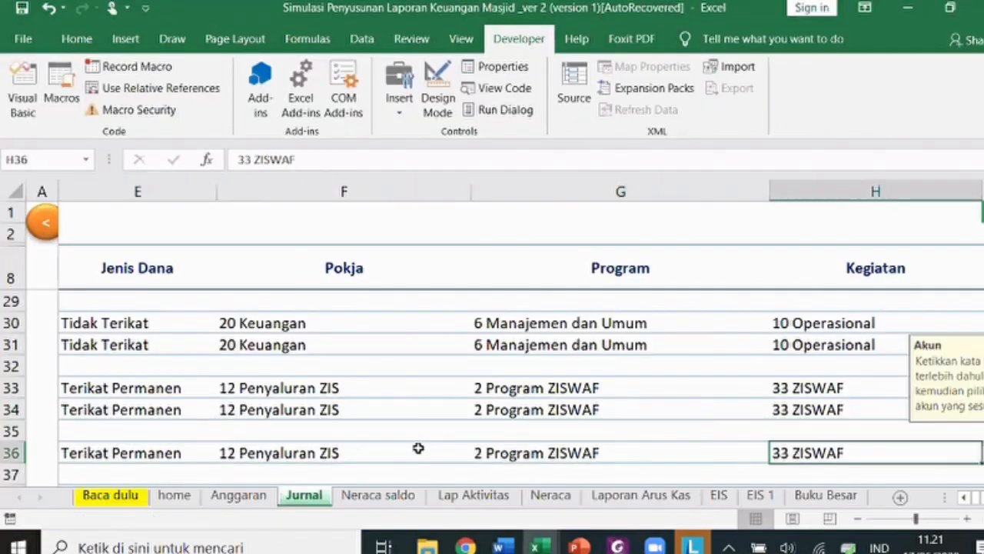
{"action": "key", "text": "Right"}
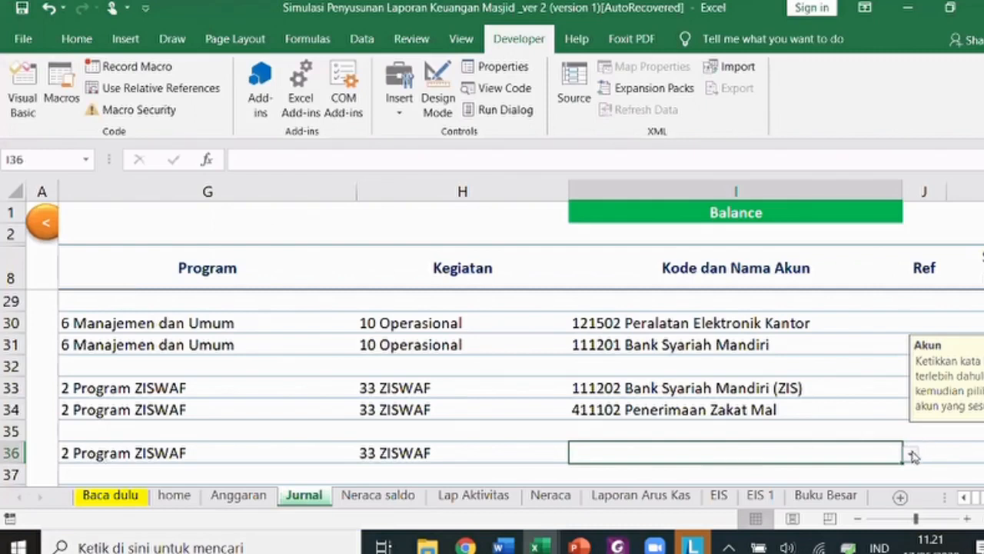
- Pick 511101 Fakir from the autocomplete as row 36's account
{"action": "type", "text": "fakir"}
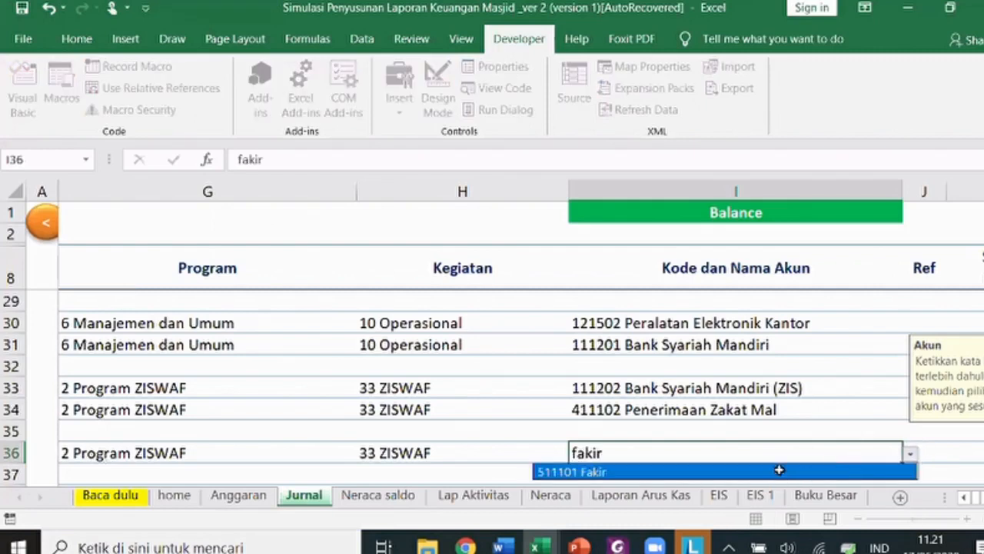
{"action": "left_click", "coordinate": [661, 469]}
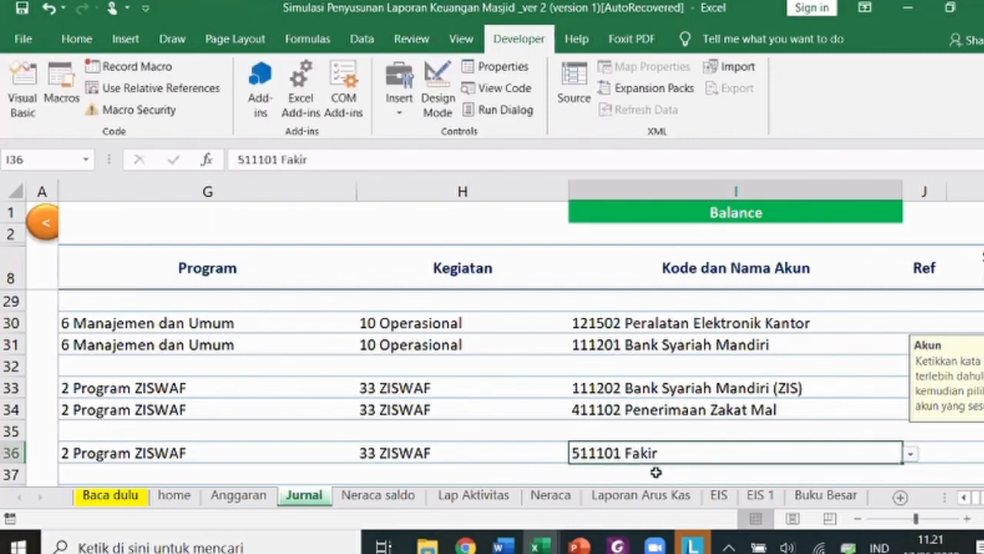
{"action": "key", "text": "Down"}
{"action": "key", "text": "Down"}
{"action": "key", "text": "Down"}
{"action": "key", "text": "Up"}
{"action": "key", "text": "Up"}
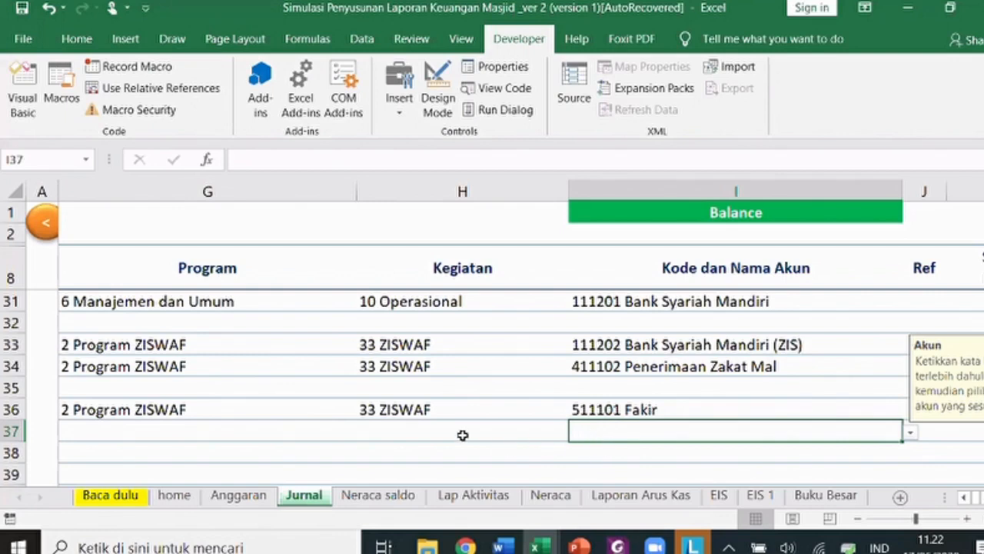
- Set 111101 Kas in row 37, debit 3.000.000 in K36 and credit =K36 in L37
{"action": "key", "text": "alt+Tab"}
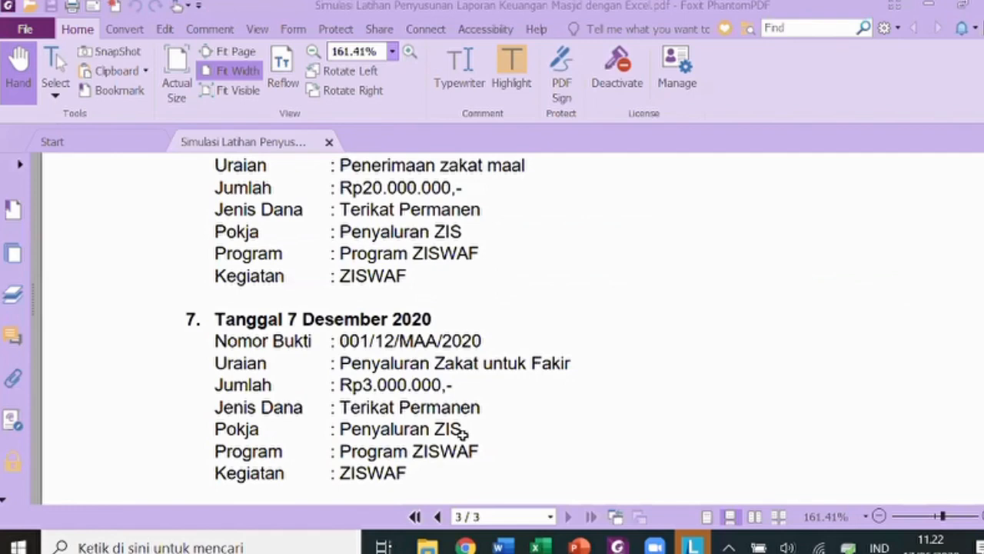
{"action": "key", "text": "alt+Tab"}
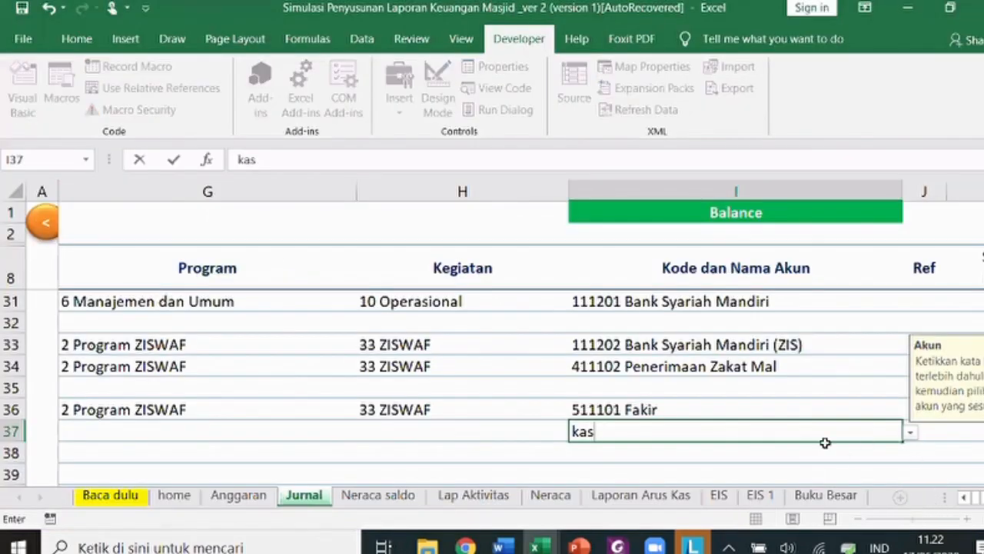
{"action": "key", "text": "Tab"}
{"action": "key", "text": "Tab"}
{"action": "key", "text": "Tab"}
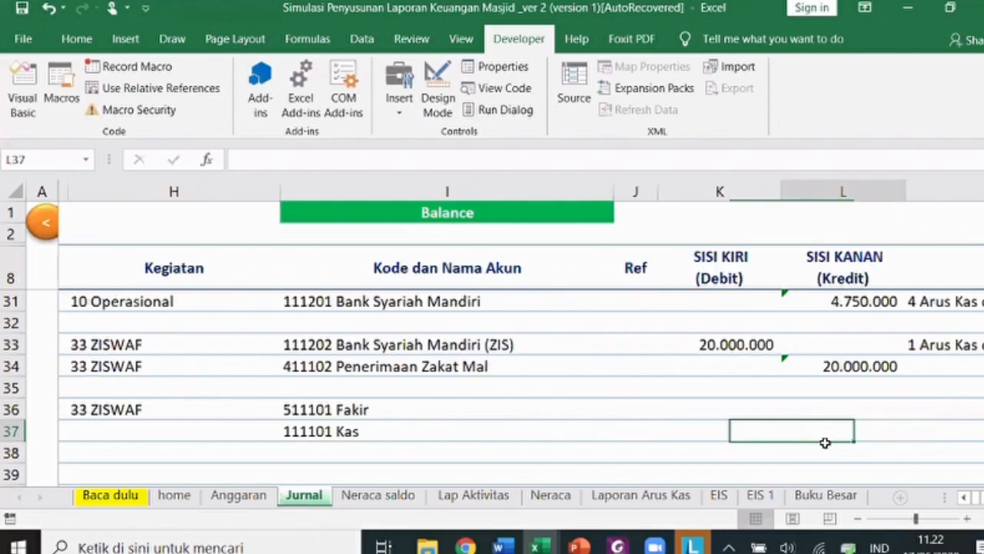
{"action": "key", "text": "Tab"}
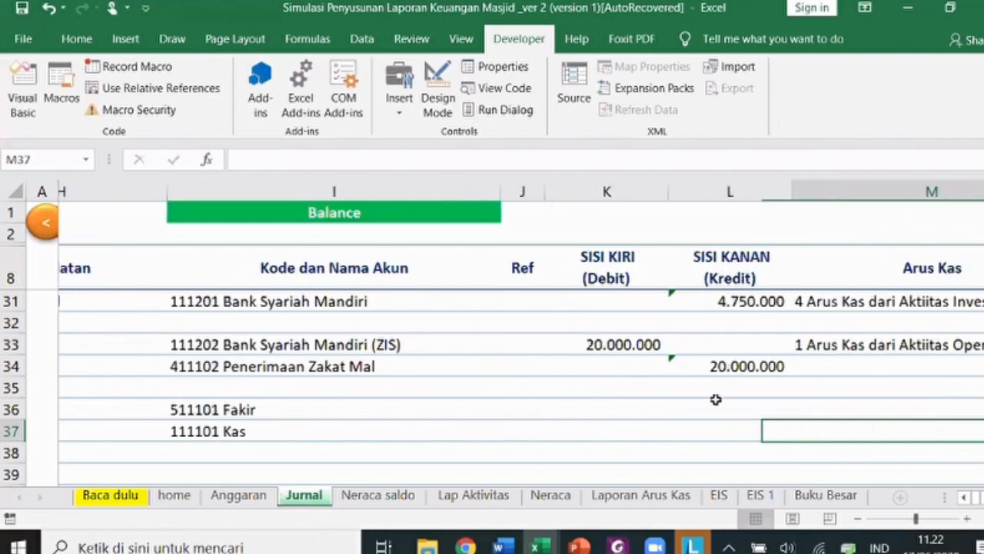
{"action": "key", "text": "Up"}
{"action": "key", "text": "Left"}
{"action": "key", "text": "Left"}
{"action": "type", "text": "3000000"}
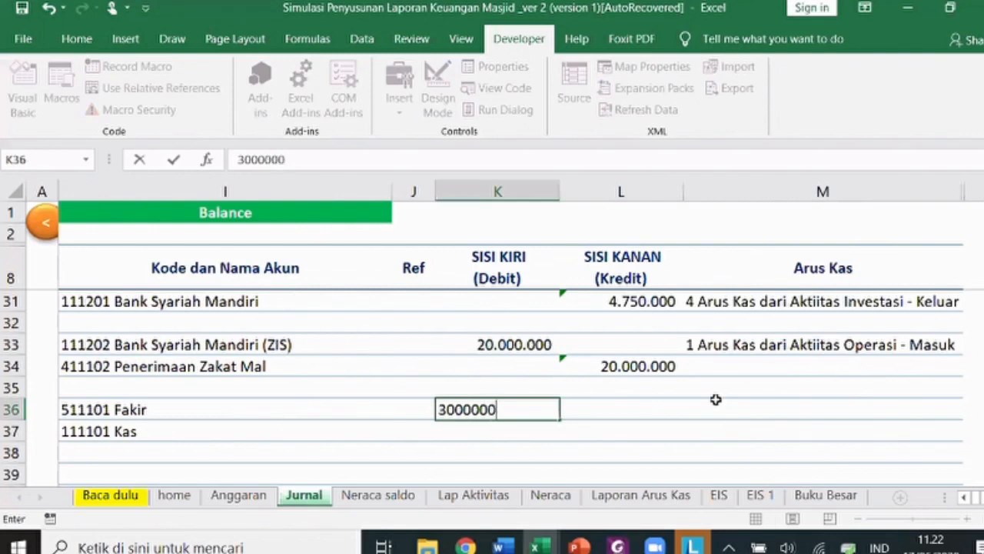
{"action": "key", "text": "Return"}
{"action": "key", "text": "Right"}
{"action": "type", "text": "="}
{"action": "key", "text": "Left"}
{"action": "key", "text": "Up"}
{"action": "key", "text": "Return"}
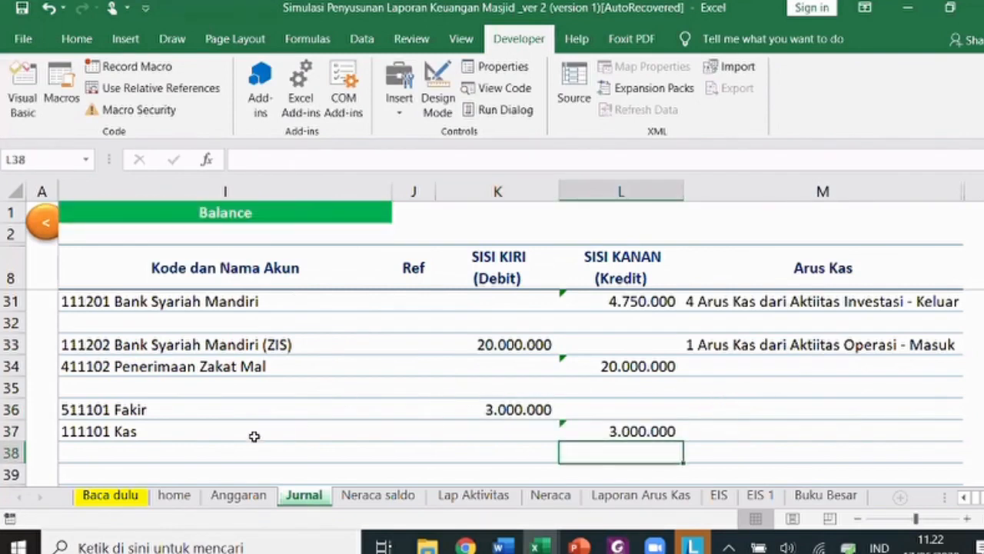
- Classify the Kas line as operating outflow and fill row 36's details into row 37
{"action": "left_click", "coordinate": [929, 435]}
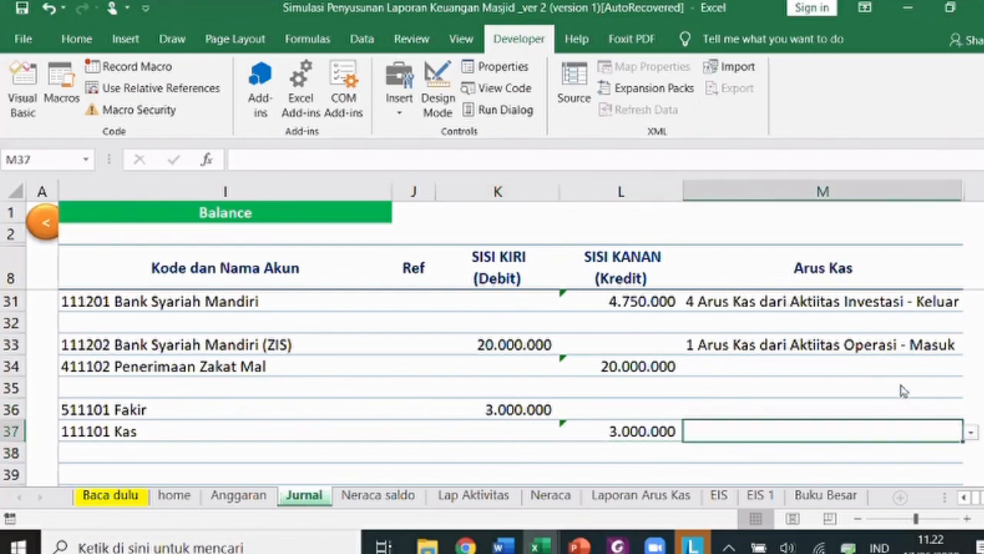
{"action": "left_click", "coordinate": [887, 352]}
{"action": "key", "text": "Left"}
{"action": "key", "text": "Left"}
{"action": "key", "text": "Left"}
{"action": "key", "text": "Left"}
{"action": "key", "text": "Left"}
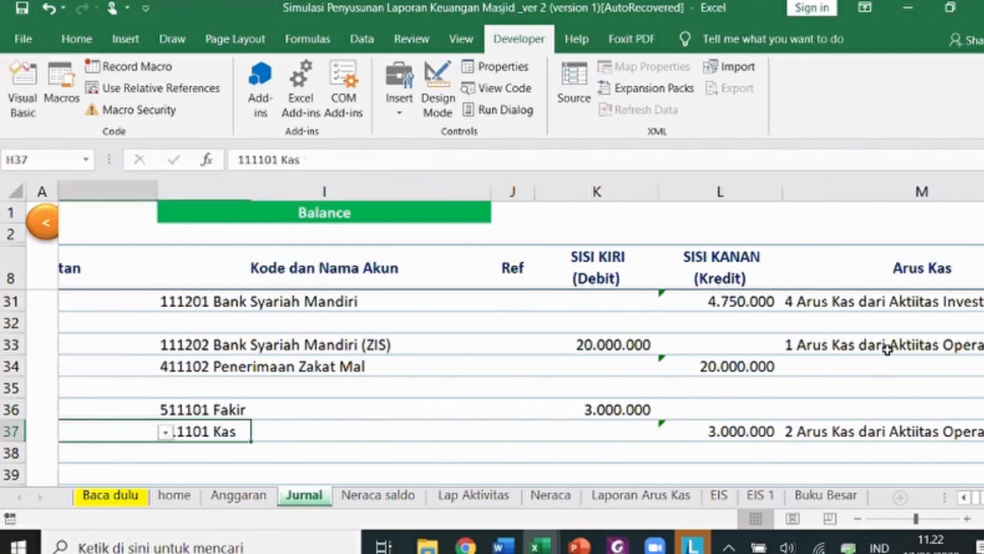
{"action": "key", "text": "Left"}
{"action": "key", "text": "Left"}
{"action": "key", "text": "Left"}
{"action": "key", "text": "Left"}
{"action": "key", "text": "Left"}
{"action": "key", "text": "Left"}
{"action": "key", "text": "Up"}
{"action": "key", "text": "shift+Right"}
{"action": "key", "text": "shift+Right"}
{"action": "key", "text": "shift+Right"}
{"action": "key", "text": "shift+Right"}
{"action": "key", "text": "shift+Right"}
{"action": "key", "text": "shift+Right"}
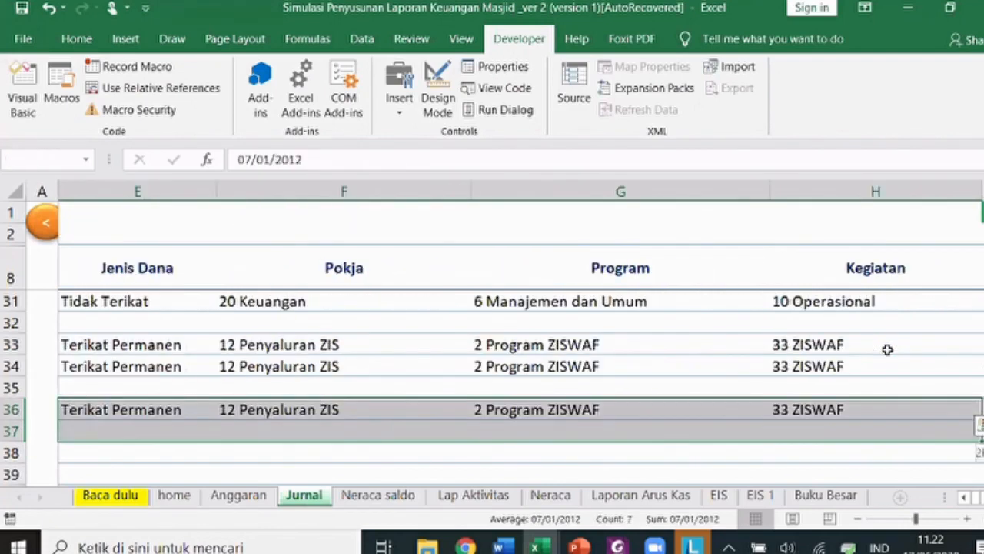
{"action": "key", "text": "shift+Down"}
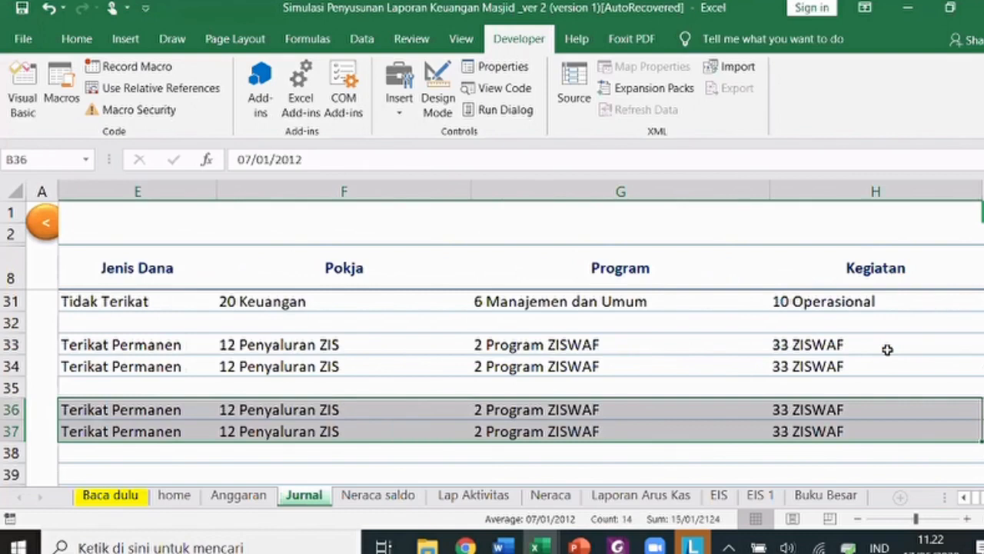
{"action": "key", "text": "Down"}
{"action": "key", "text": "Down"}
- Inspect the SUMIFS formula behind the 2 Program ZISWAF expense on Lap Aktivitas
{"action": "key", "text": "Up"}
{"action": "key", "text": "Up"}
{"action": "key", "text": "Up"}
{"action": "key", "text": "Up"}
{"action": "key", "text": "Up"}
{"action": "key", "text": "Up"}
{"action": "key", "text": "Up"}
{"action": "key", "text": "Up"}
{"action": "key", "text": "Up"}
{"action": "key", "text": "Up"}
{"action": "key", "text": "Up"}
{"action": "key", "text": "Up"}
{"action": "key", "text": "Up"}
{"action": "key", "text": "Up"}
{"action": "key", "text": "Up"}
{"action": "key", "text": "Up"}
{"action": "key", "text": "Up"}
{"action": "key", "text": "Up"}
{"action": "key", "text": "Up"}
{"action": "key", "text": "Up"}
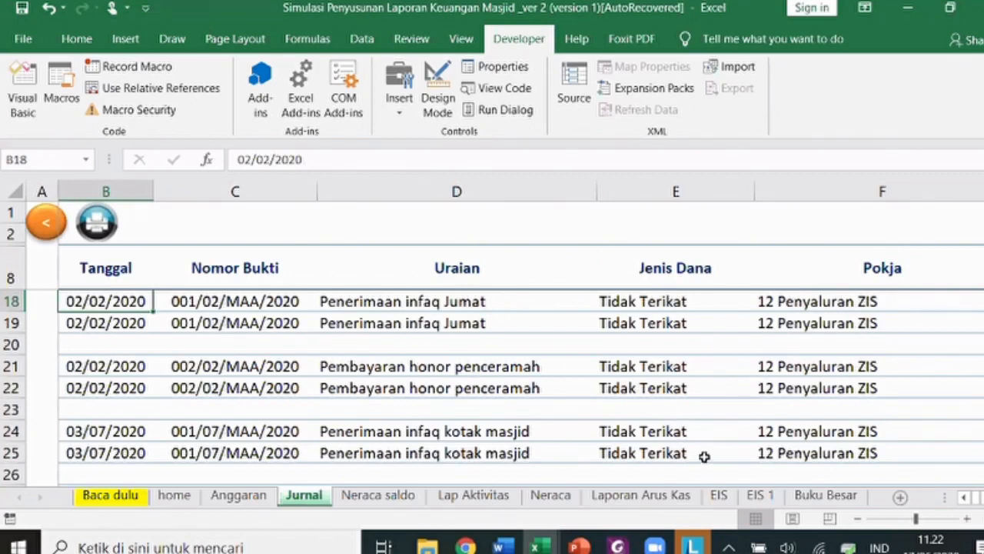
{"action": "left_click", "coordinate": [474, 495]}
{"action": "scroll", "coordinate": [259, 428], "scroll_direction": "up", "scroll_amount": 7}
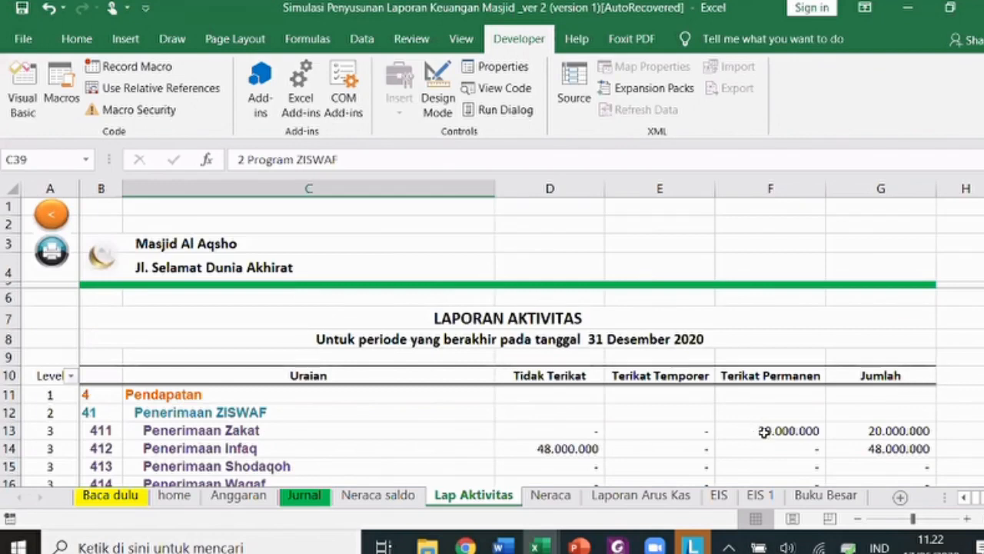
{"action": "scroll", "coordinate": [697, 415], "scroll_direction": "down", "scroll_amount": 3}
{"action": "scroll", "coordinate": [530, 461], "scroll_direction": "up", "scroll_amount": 3}
{"action": "scroll", "coordinate": [513, 438], "scroll_direction": "down", "scroll_amount": 10}
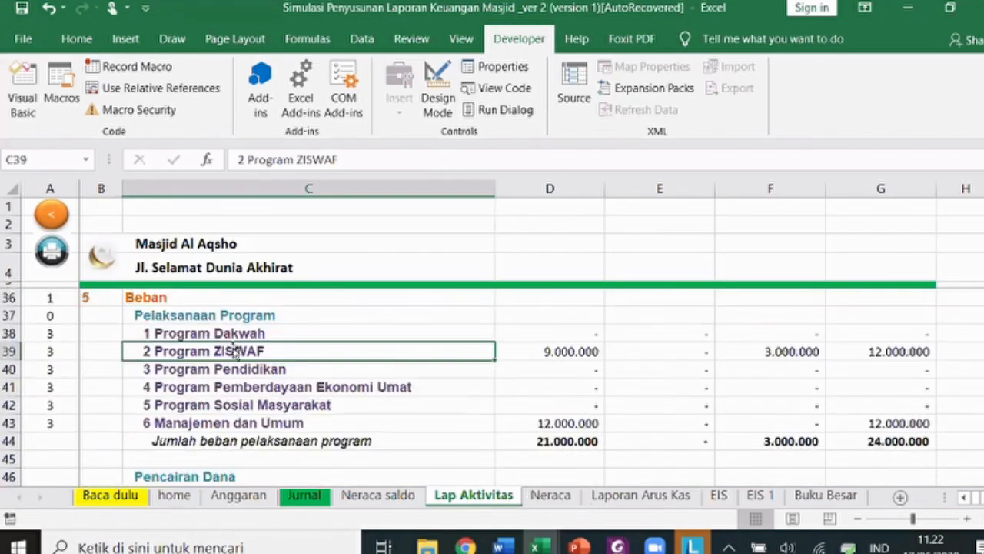
{"action": "left_click", "coordinate": [778, 352]}
{"action": "scroll", "coordinate": [776, 369], "scroll_direction": "up", "scroll_amount": 10}
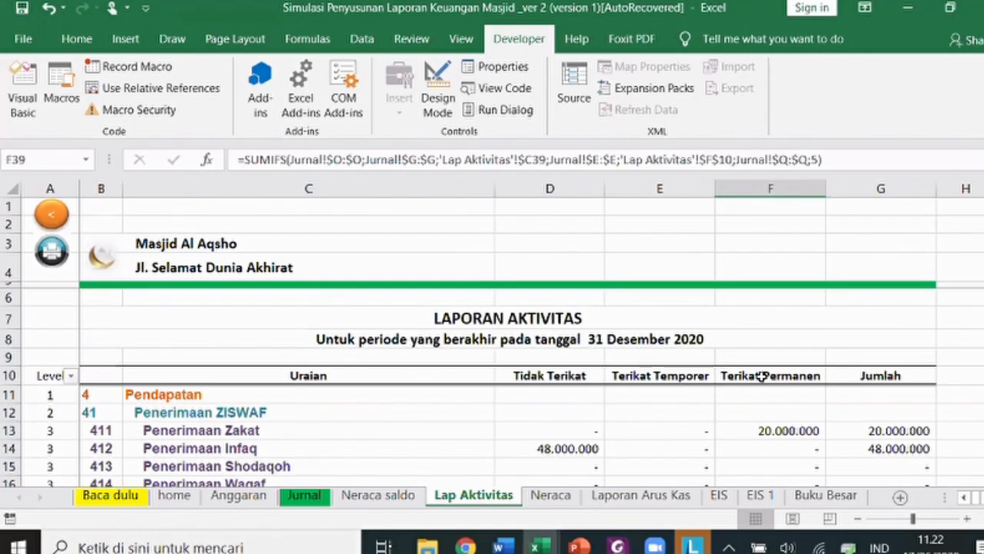
{"action": "scroll", "coordinate": [761, 376], "scroll_direction": "down", "scroll_amount": 11}
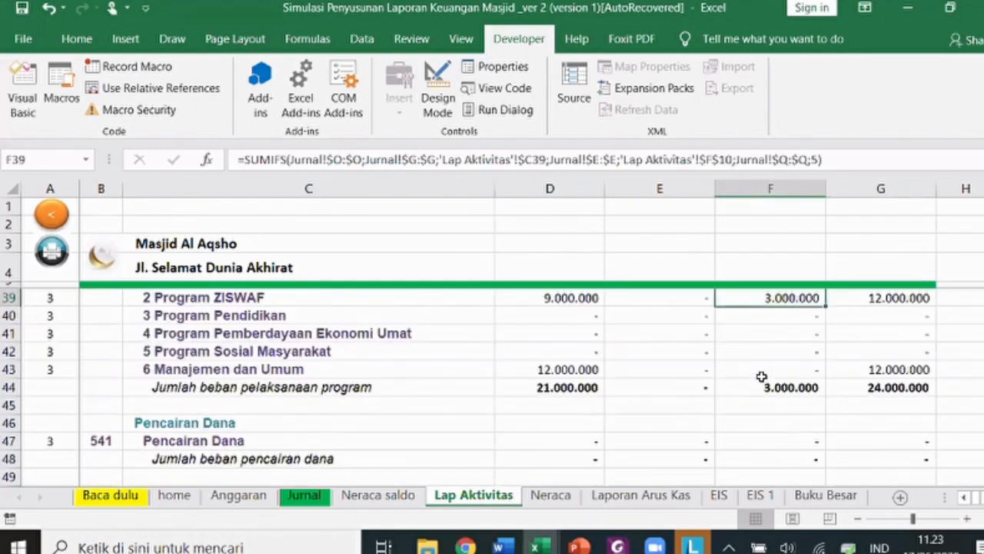
{"action": "scroll", "coordinate": [761, 376], "scroll_direction": "up", "scroll_amount": 2}
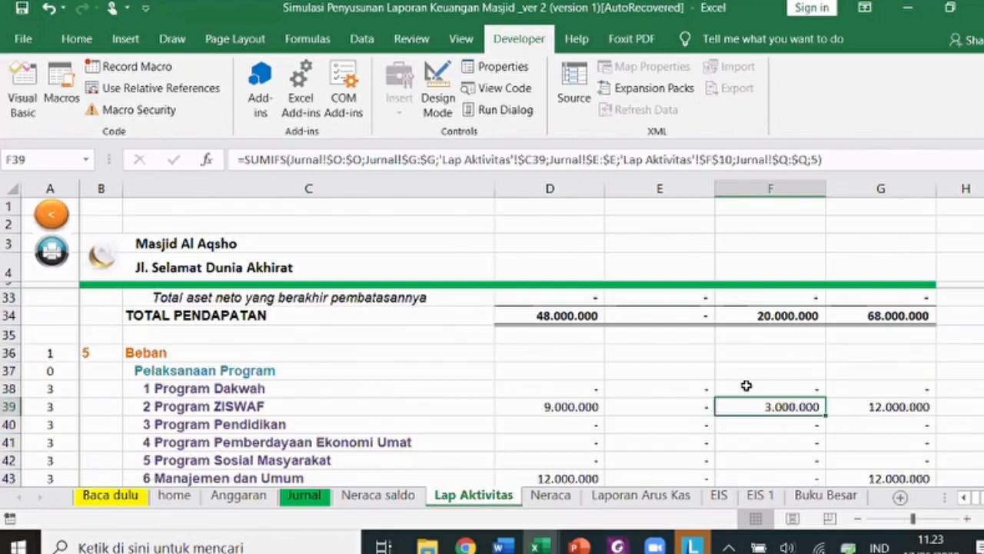
{"action": "scroll", "coordinate": [435, 374], "scroll_direction": "down", "scroll_amount": 6}
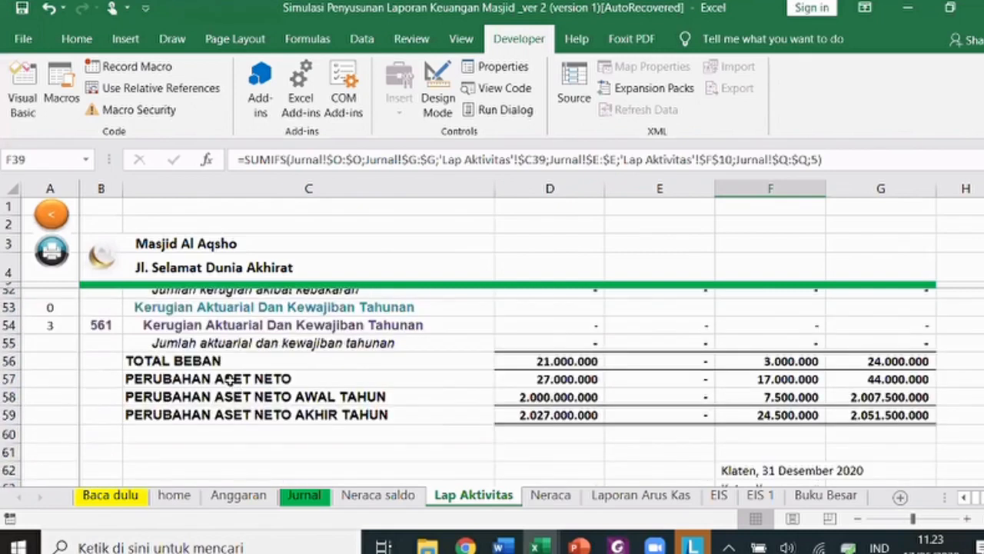
{"action": "scroll", "coordinate": [314, 362], "scroll_direction": "down", "scroll_amount": 1}
{"action": "scroll", "coordinate": [419, 368], "scroll_direction": "up", "scroll_amount": 13}
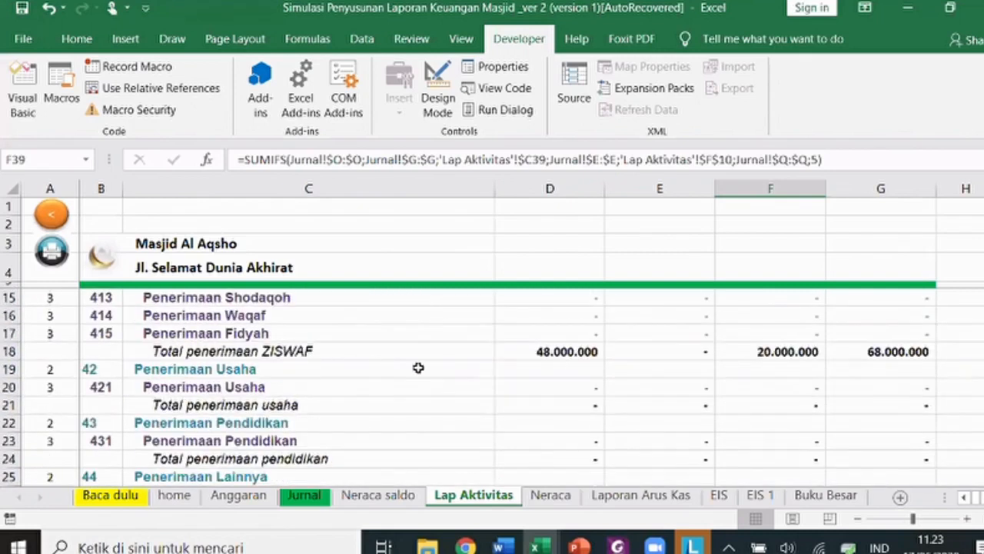
{"action": "scroll", "coordinate": [646, 369], "scroll_direction": "up", "scroll_amount": 3}
- Check the fund type headings and sum of the Terikat Permanen column, then go to Neraca
{"action": "left_click", "coordinate": [561, 375]}
{"action": "left_click", "coordinate": [667, 377]}
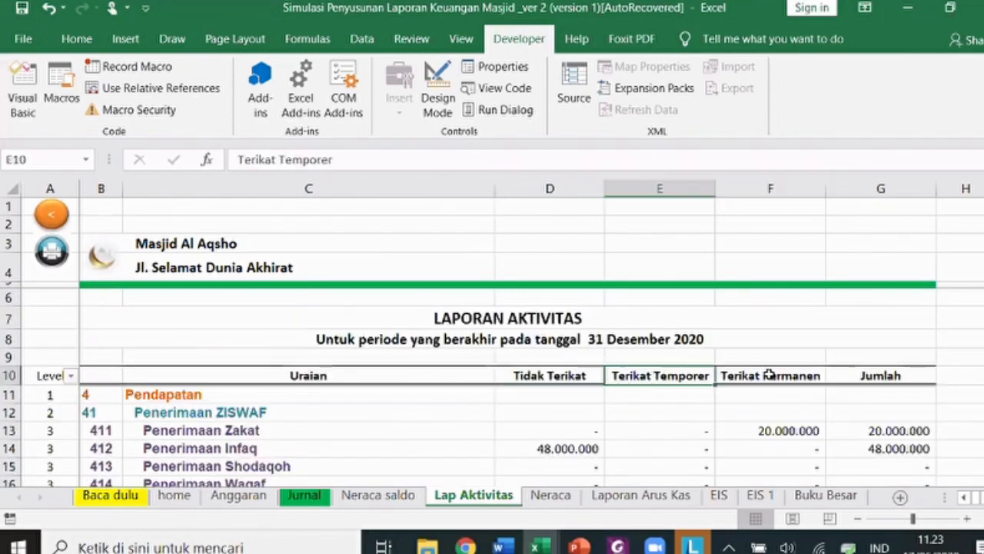
{"action": "left_click", "coordinate": [769, 375]}
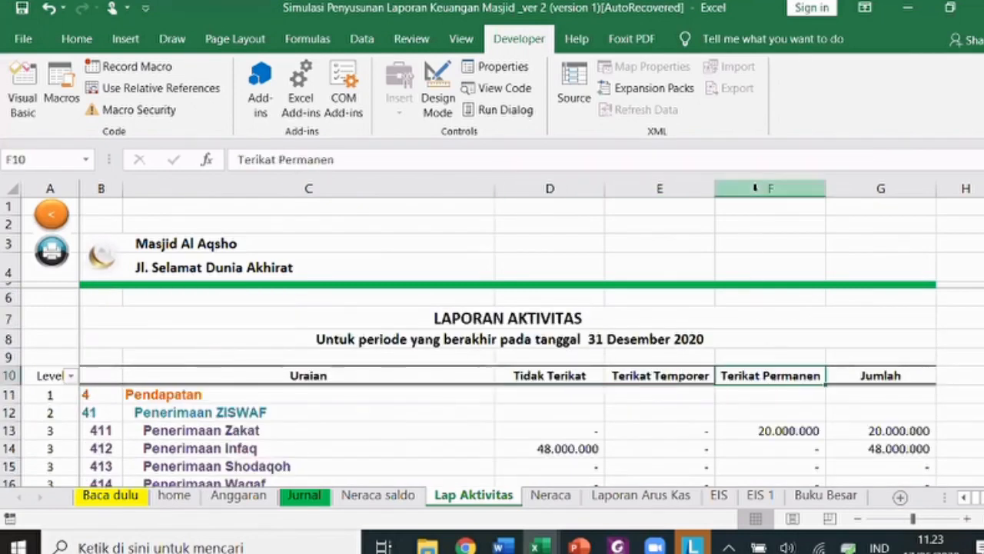
{"action": "left_click", "coordinate": [755, 187]}
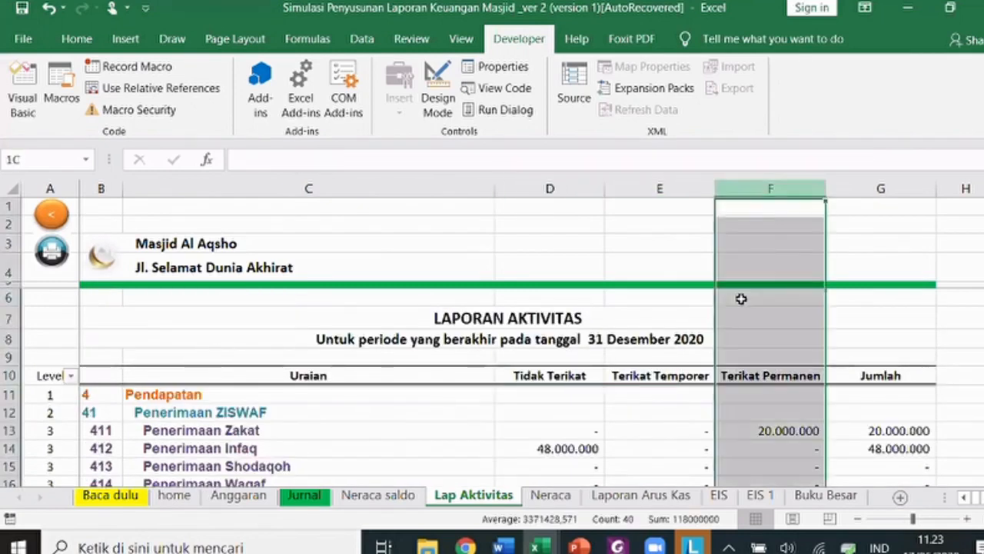
{"action": "left_click", "coordinate": [548, 496]}
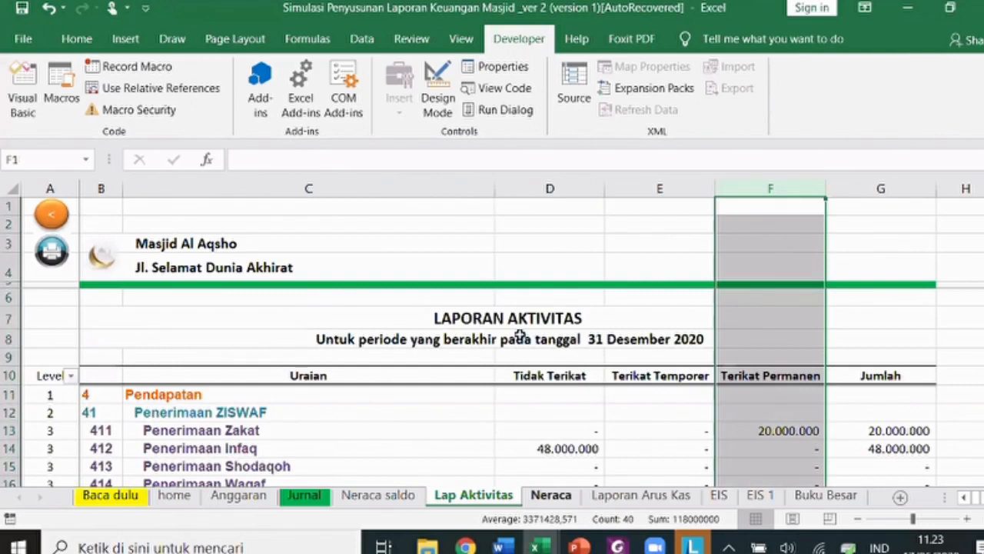
{"action": "scroll", "coordinate": [483, 434], "scroll_direction": "down", "scroll_amount": 1}
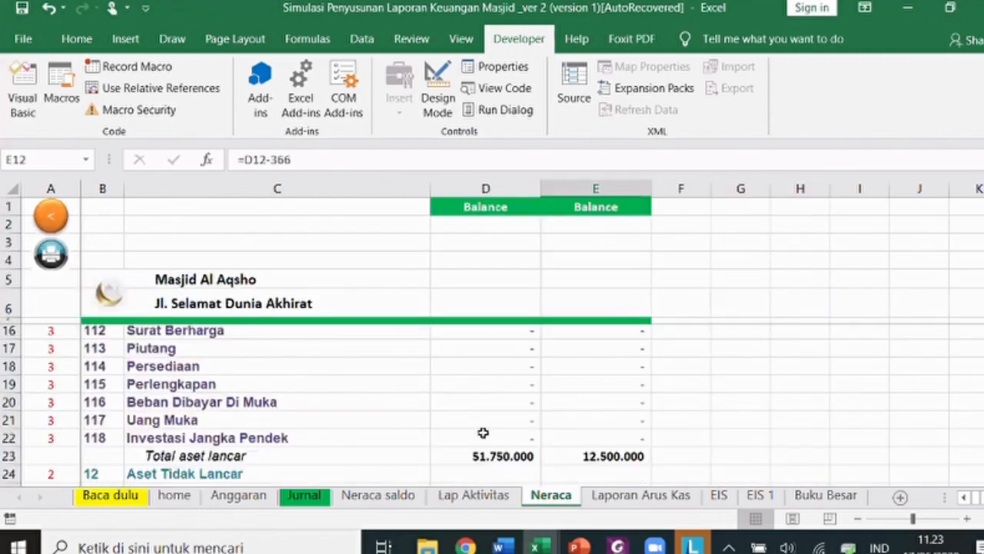
{"action": "scroll", "coordinate": [480, 429], "scroll_direction": "up", "scroll_amount": 1}
{"action": "scroll", "coordinate": [483, 422], "scroll_direction": "down", "scroll_amount": 5}
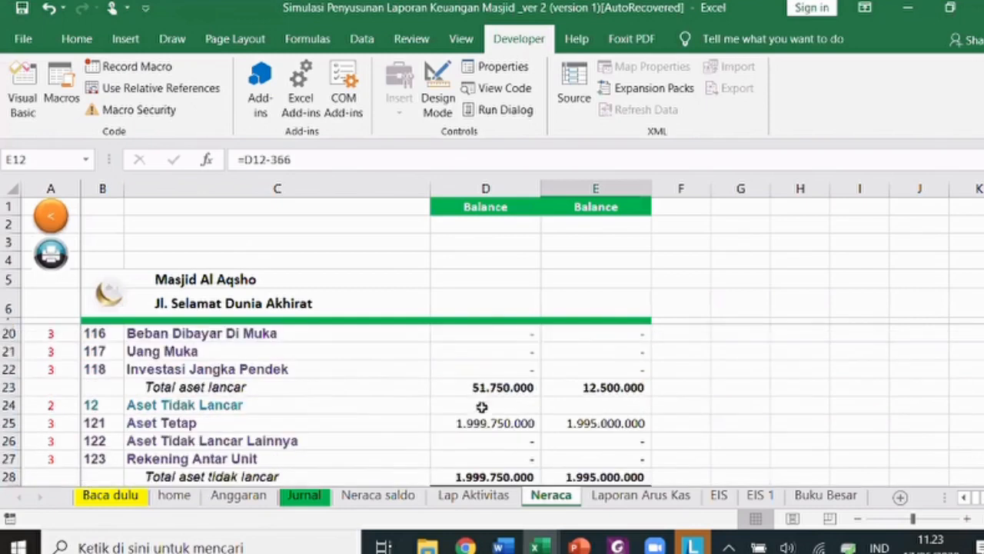
{"action": "scroll", "coordinate": [499, 417], "scroll_direction": "up", "scroll_amount": 3}
{"action": "left_click", "coordinate": [464, 410]}
{"action": "scroll", "coordinate": [466, 461], "scroll_direction": "down", "scroll_amount": 2}
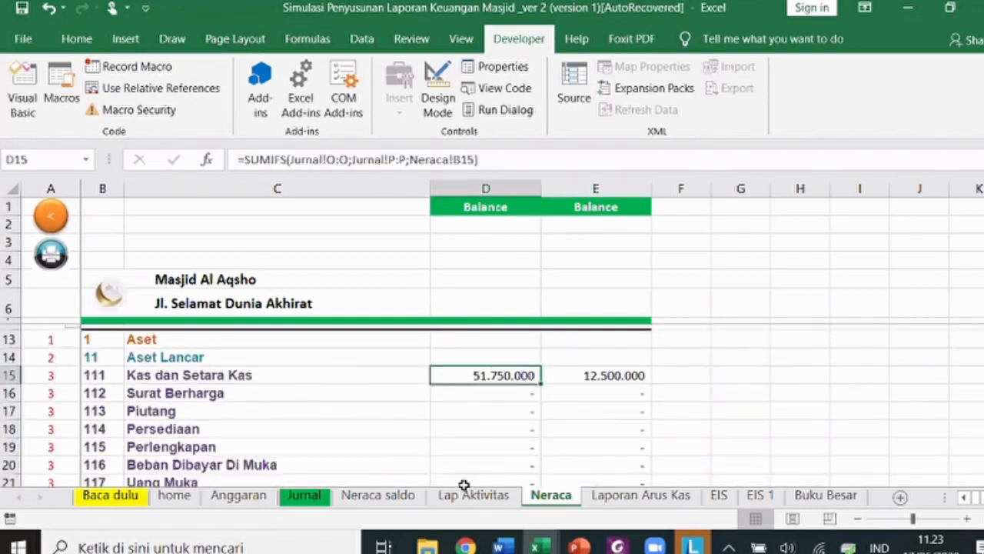
{"action": "scroll", "coordinate": [462, 419], "scroll_direction": "down", "scroll_amount": 4}
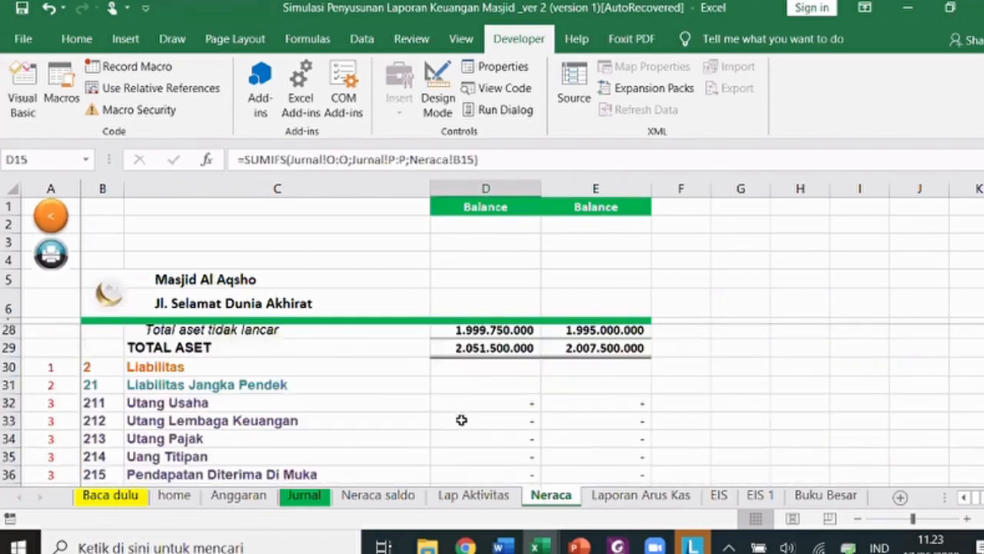
{"action": "scroll", "coordinate": [459, 418], "scroll_direction": "down", "scroll_amount": 6}
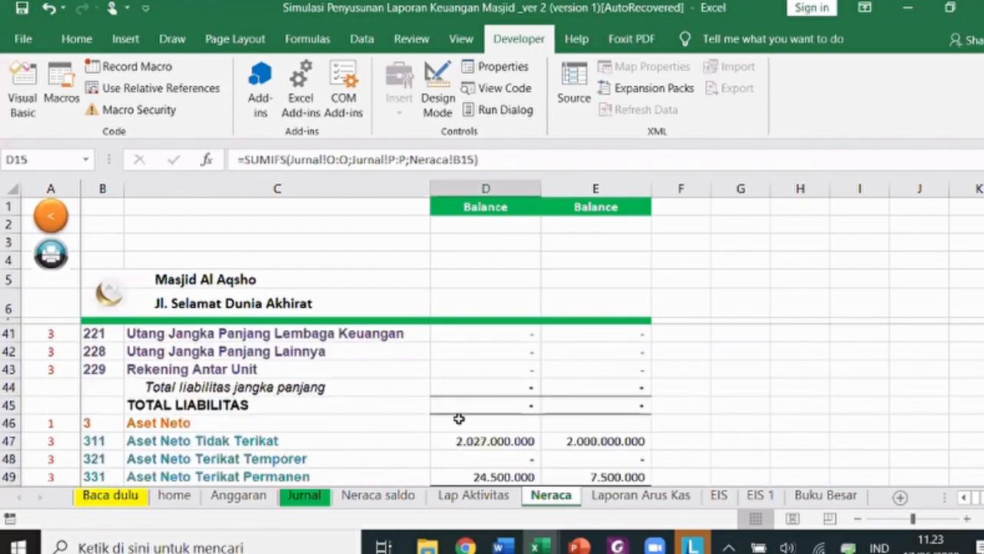
{"action": "scroll", "coordinate": [466, 430], "scroll_direction": "up", "scroll_amount": 1}
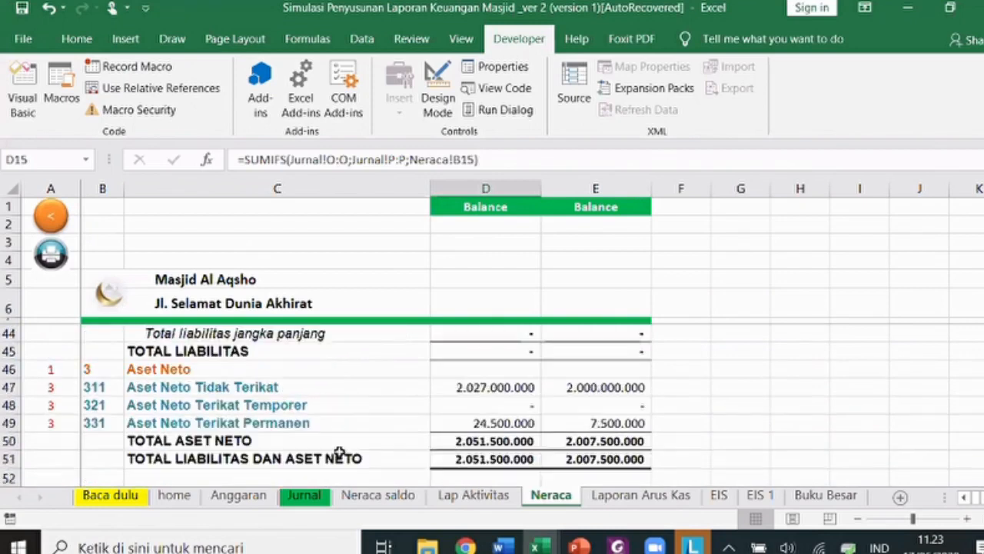
{"action": "left_click", "coordinate": [473, 425]}
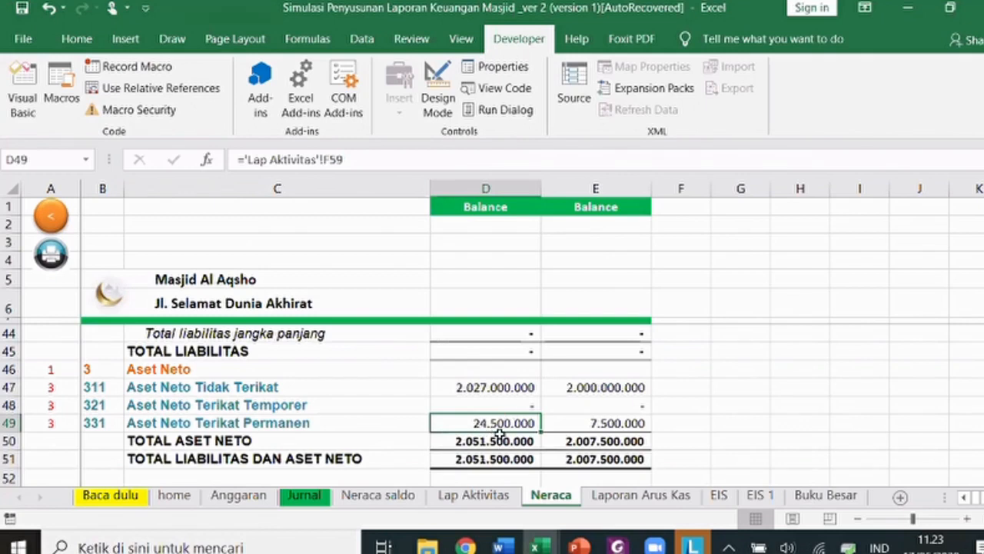
{"action": "left_click", "coordinate": [595, 421]}
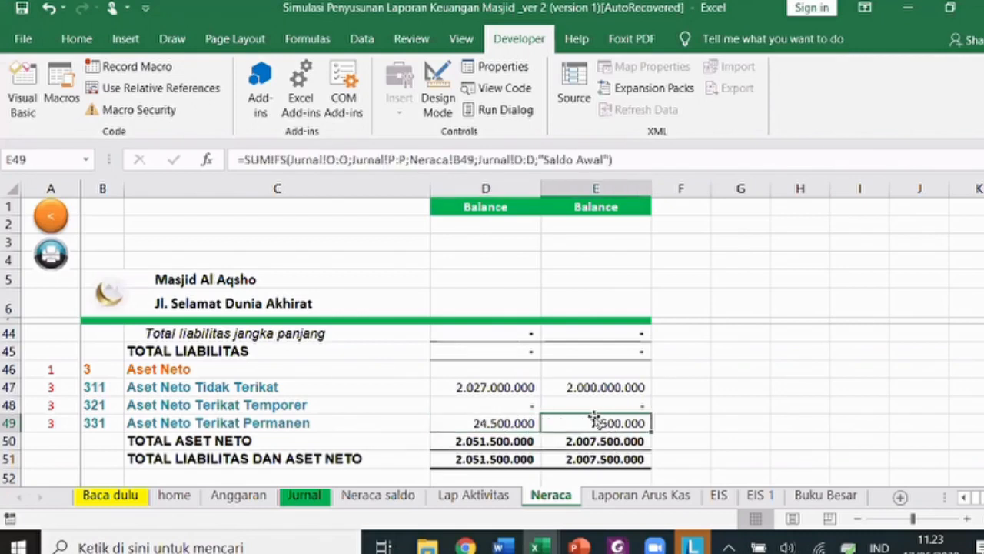
{"action": "scroll", "coordinate": [595, 421], "scroll_direction": "up", "scroll_amount": 12}
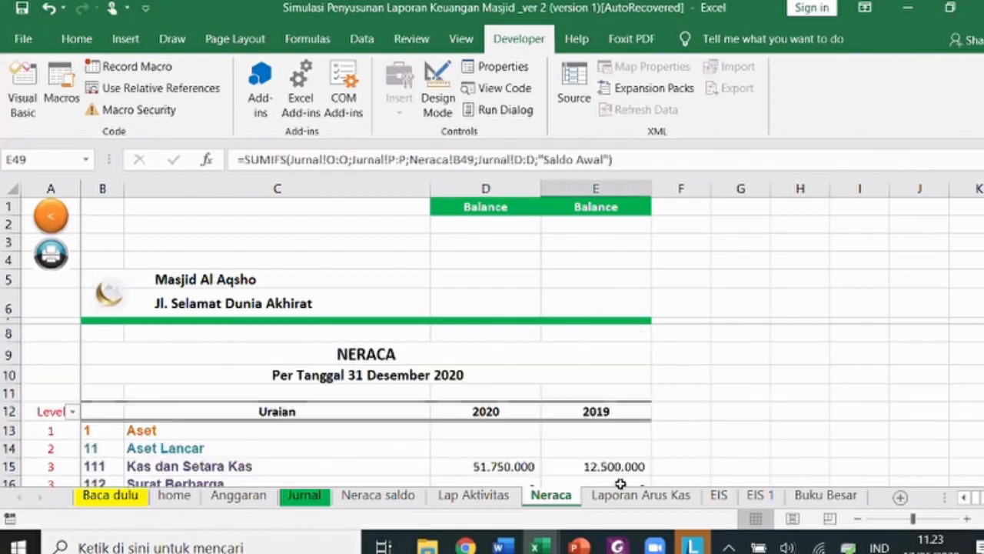
{"action": "scroll", "coordinate": [589, 346], "scroll_direction": "down", "scroll_amount": 3}
{"action": "scroll", "coordinate": [620, 480], "scroll_direction": "down", "scroll_amount": 6}
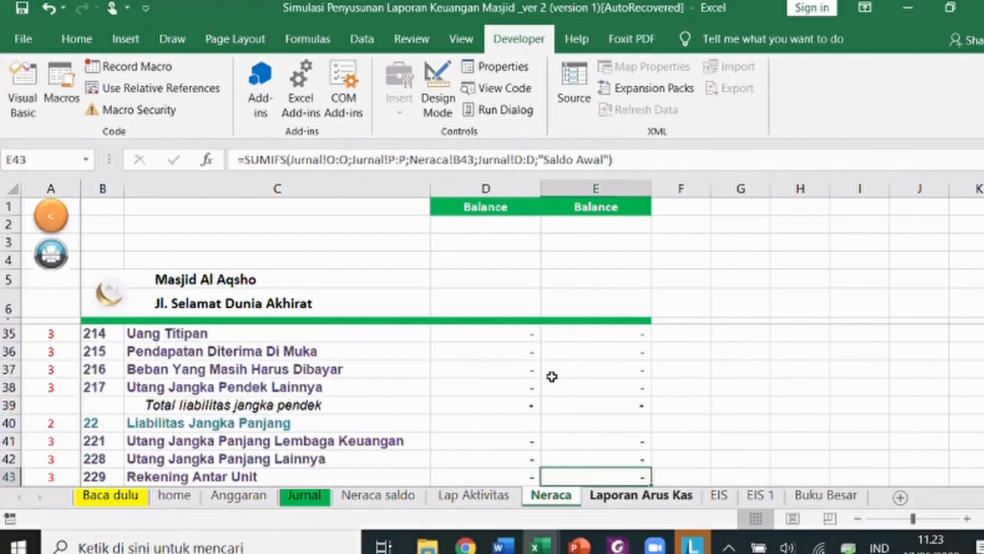
{"action": "key", "text": "ctrl+Page_Down"}
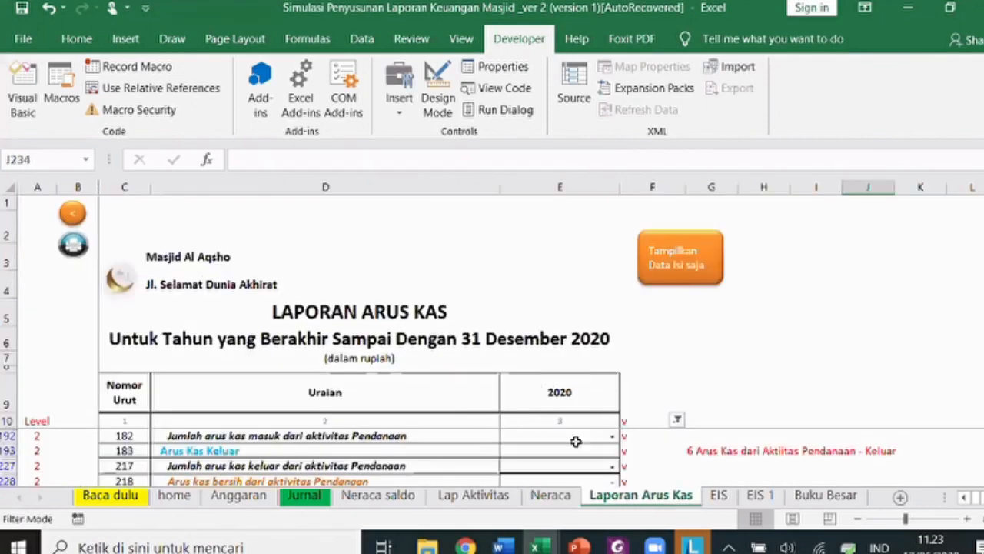
- Run the 'Tampilkan Data Isi saja' macro to hide empty rows in Laporan Arus Kas
{"action": "left_click", "coordinate": [673, 275]}
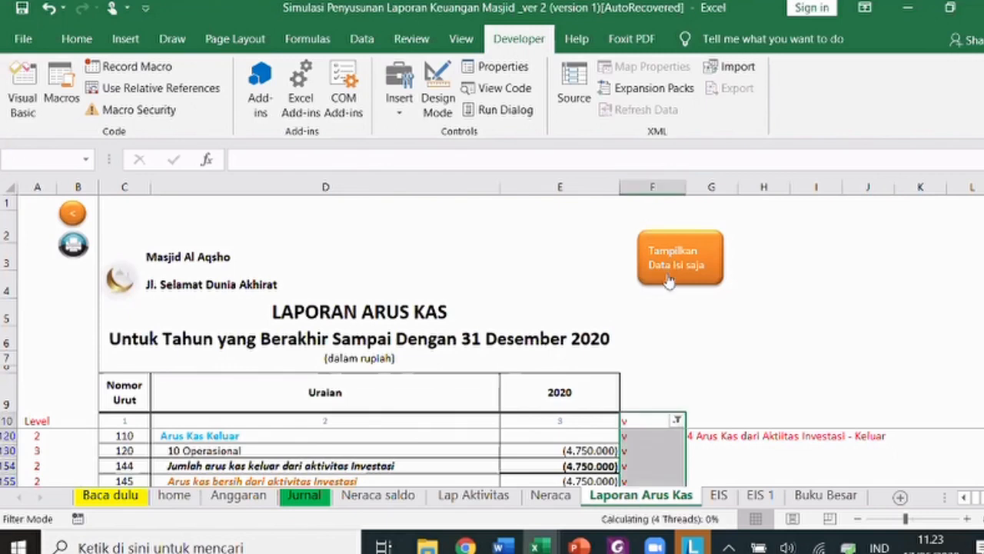
{"action": "scroll", "coordinate": [486, 436], "scroll_direction": "down", "scroll_amount": 1}
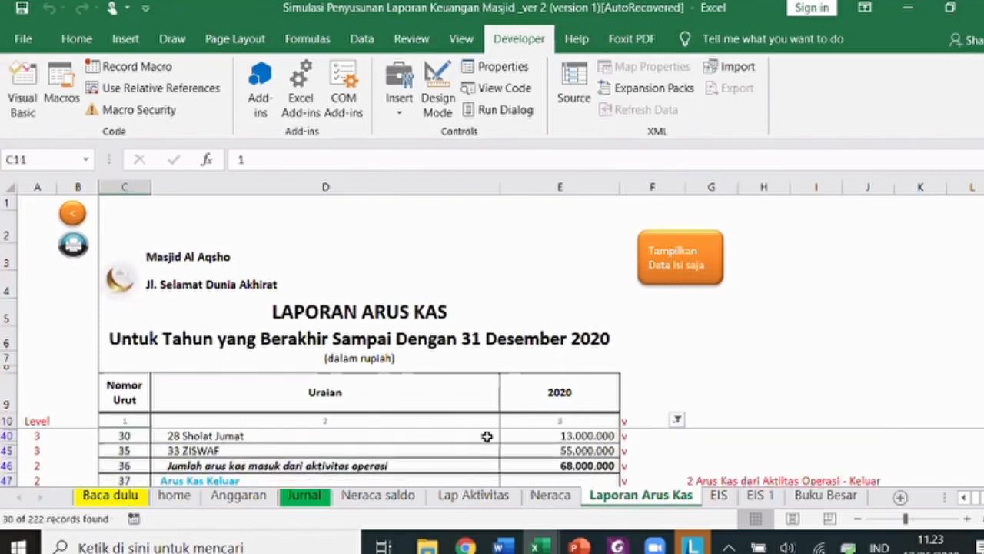
{"action": "scroll", "coordinate": [539, 42], "scroll_direction": "up", "scroll_amount": 1}
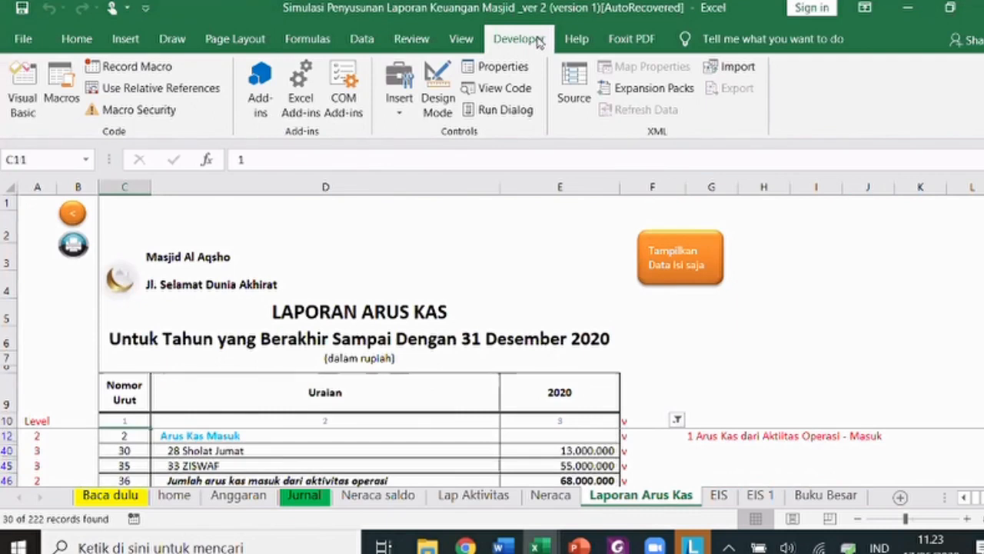
{"action": "scroll", "coordinate": [540, 42], "scroll_direction": "up", "scroll_amount": 1}
{"action": "scroll", "coordinate": [572, 433], "scroll_direction": "up", "scroll_amount": 1}
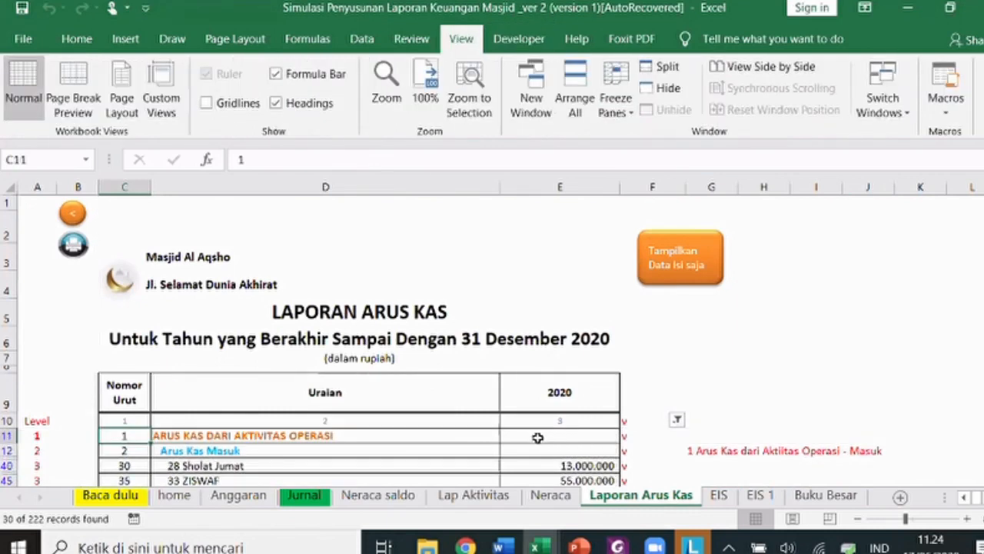
{"action": "scroll", "coordinate": [523, 430], "scroll_direction": "down", "scroll_amount": 4}
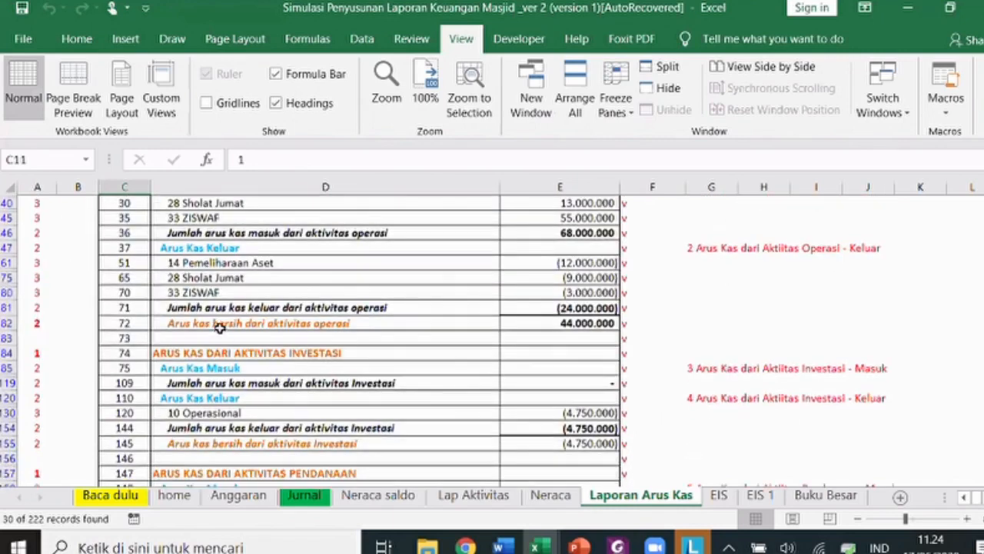
{"action": "scroll", "coordinate": [300, 296], "scroll_direction": "down", "scroll_amount": 2}
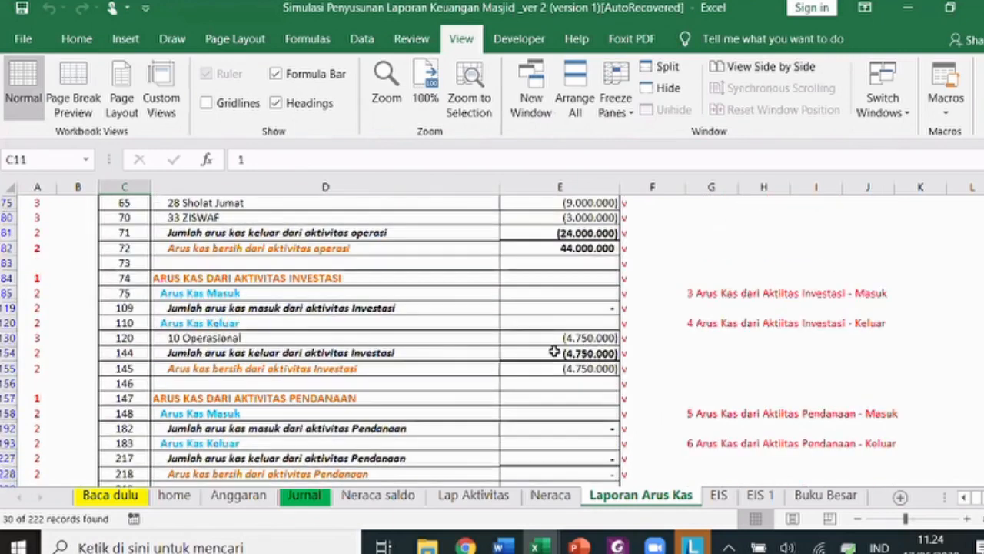
- Check the formulas for the 10 Operasional and 33 ZISWAF outflows and Saldo kas akhir tahun
{"action": "left_click", "coordinate": [501, 340]}
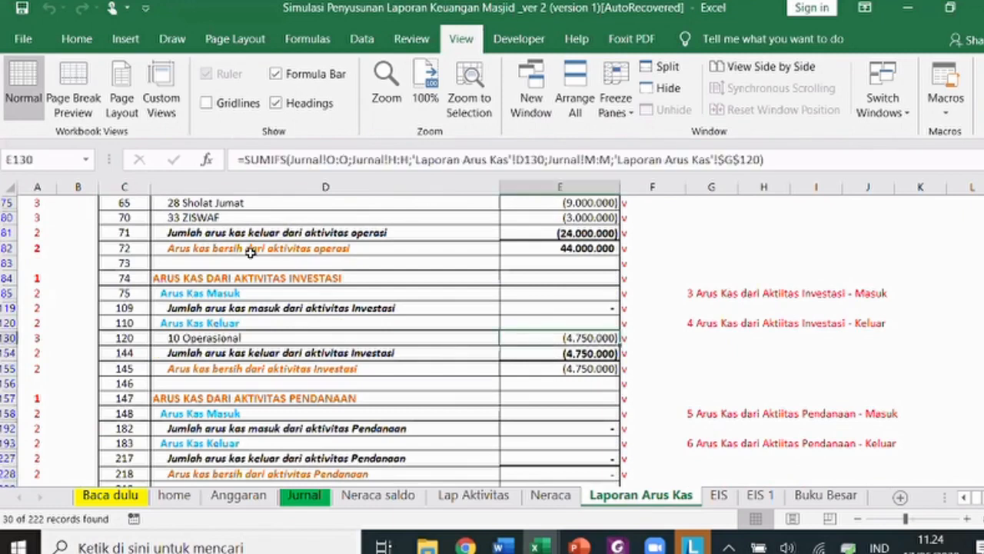
{"action": "scroll", "coordinate": [213, 324], "scroll_direction": "up", "scroll_amount": 2}
{"action": "left_click", "coordinate": [546, 307]}
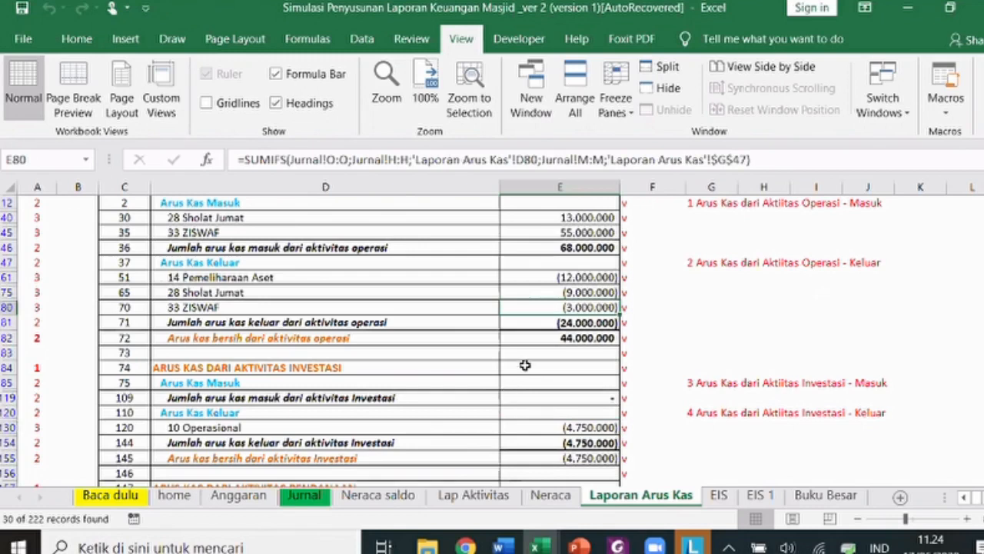
{"action": "scroll", "coordinate": [525, 366], "scroll_direction": "down", "scroll_amount": 2}
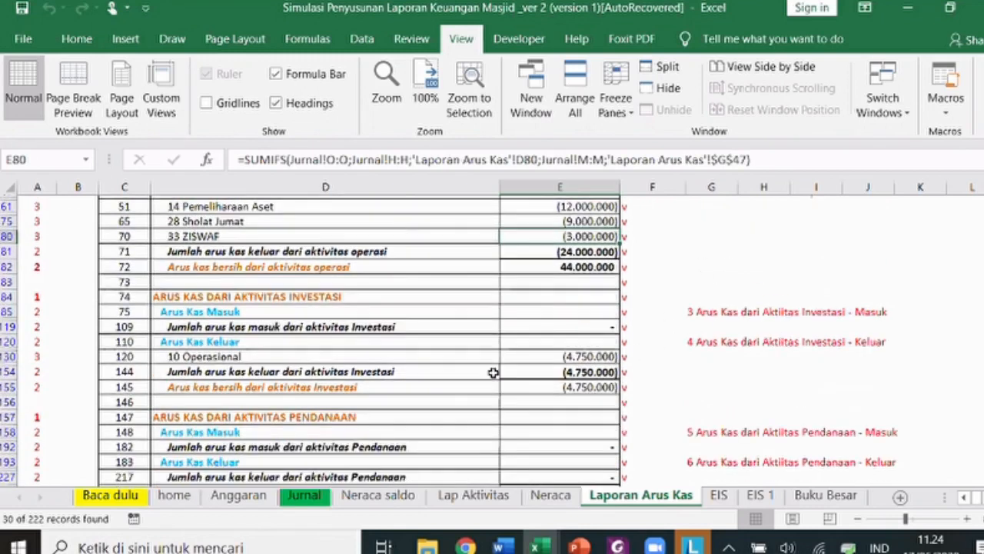
{"action": "scroll", "coordinate": [532, 361], "scroll_direction": "down", "scroll_amount": 4}
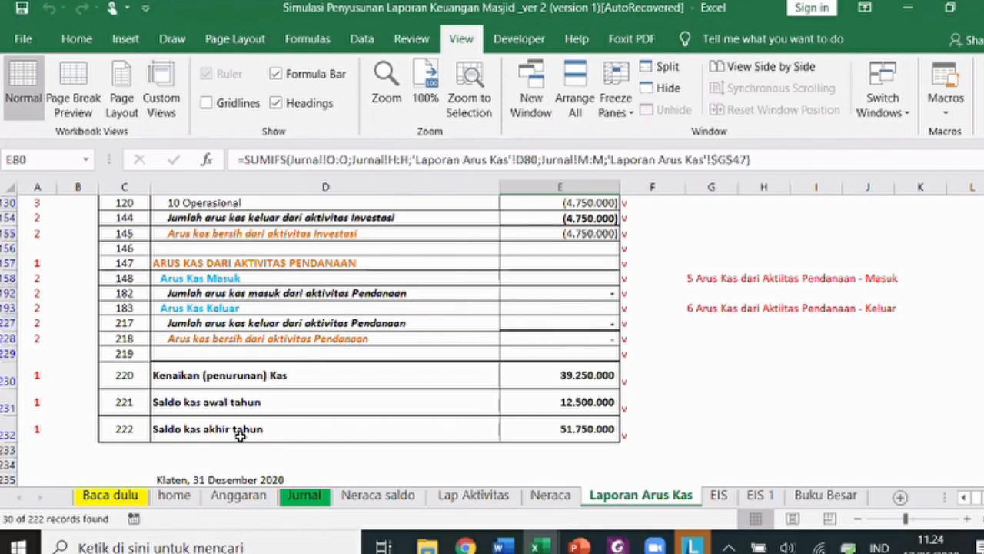
{"action": "left_click", "coordinate": [552, 431]}
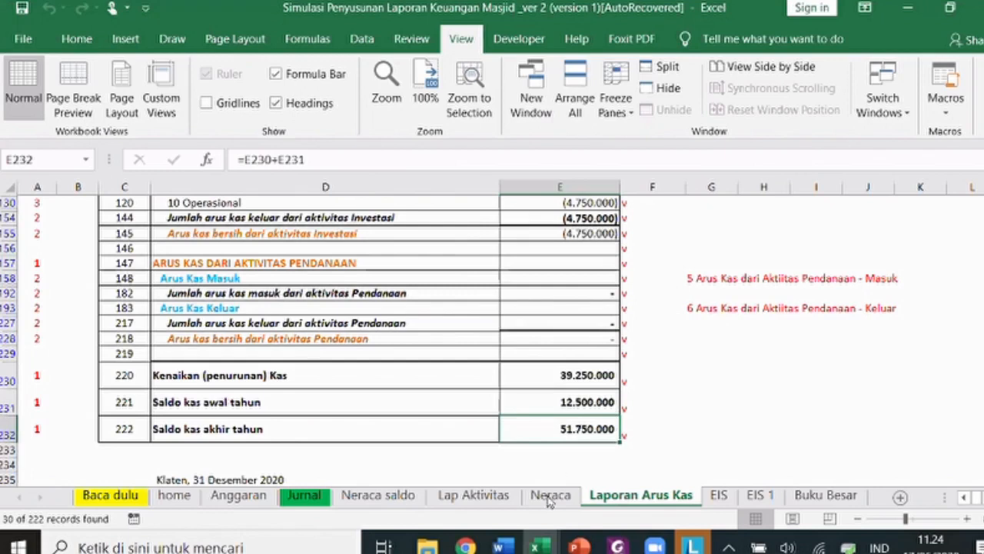
- Confirm the Neraca 2020 Kas dan Setara Kas matches the 51.750.000 year-end cash balance
{"action": "key", "text": "ctrl+Page_Up"}
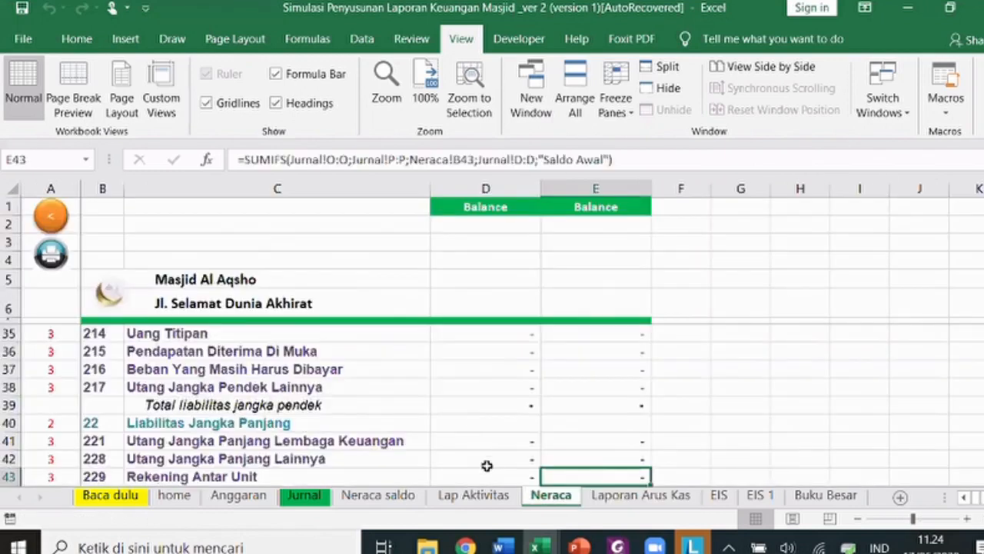
{"action": "scroll", "coordinate": [500, 468], "scroll_direction": "up", "scroll_amount": 9}
{"action": "left_click", "coordinate": [523, 466]}
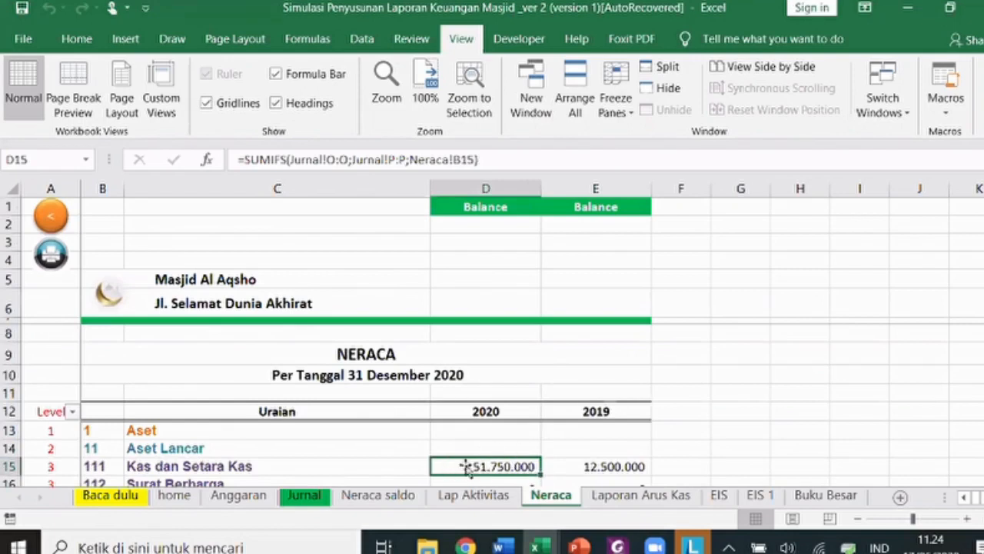
{"action": "left_click", "coordinate": [623, 498]}
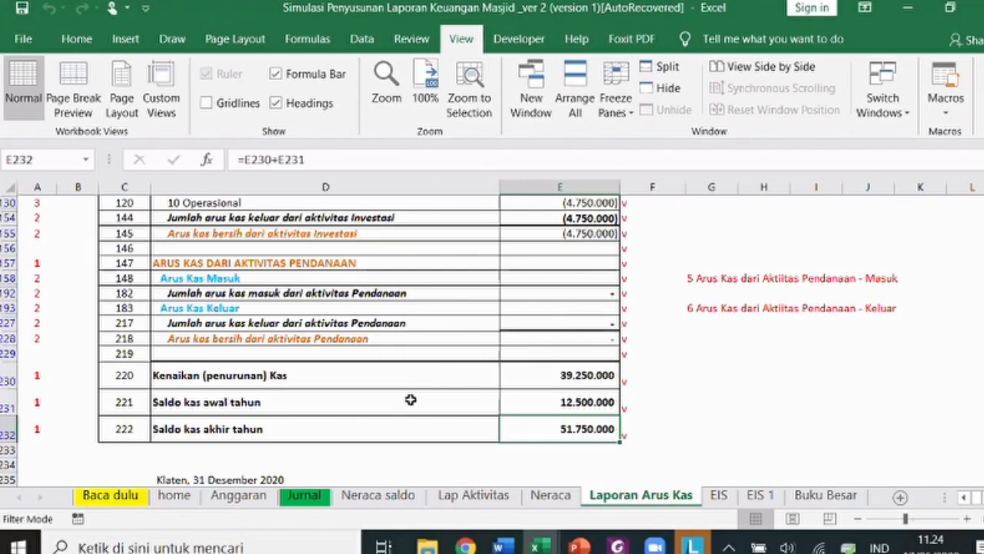
{"action": "scroll", "coordinate": [462, 377], "scroll_direction": "up", "scroll_amount": 7}
{"action": "scroll", "coordinate": [77, 236], "scroll_direction": "up", "scroll_amount": 4}
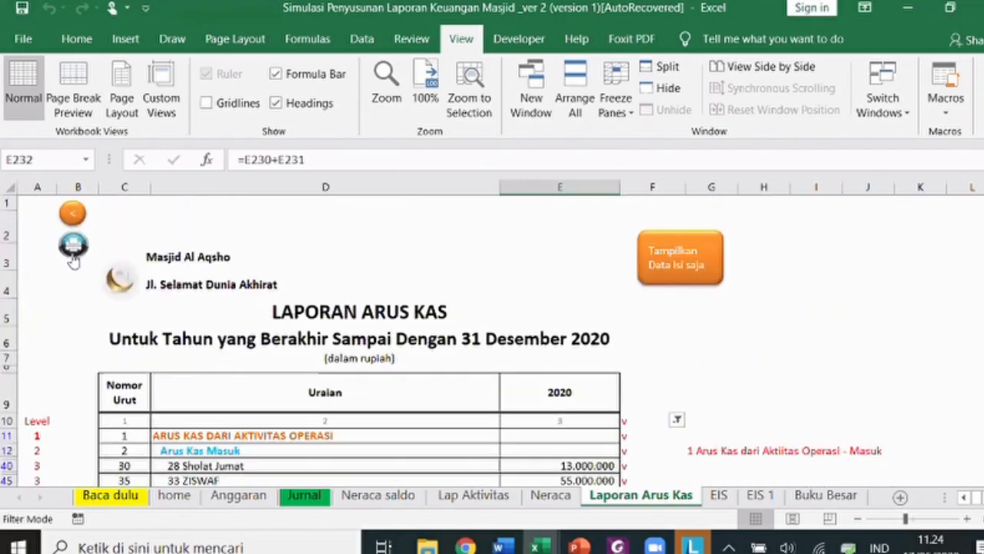
{"action": "left_click", "coordinate": [71, 247]}
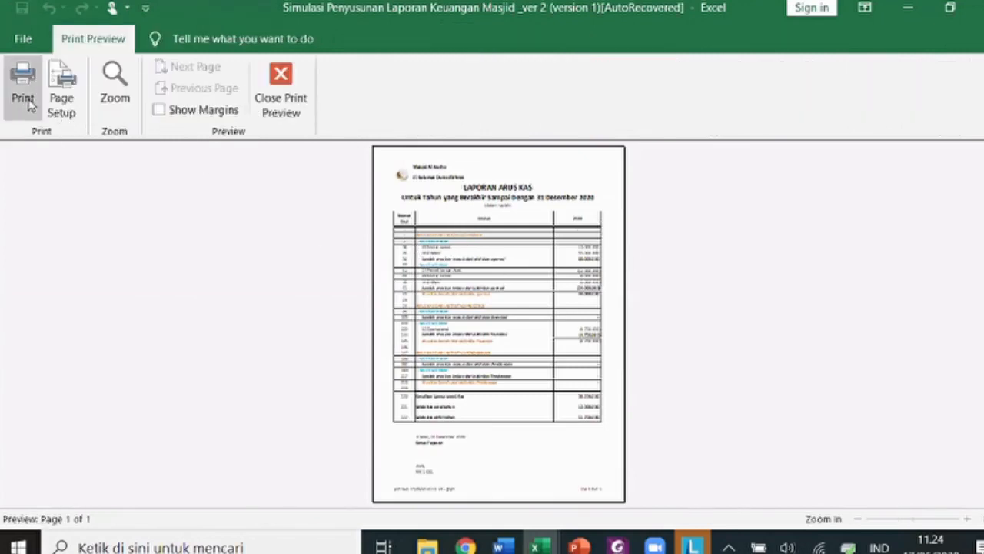
{"action": "left_click", "coordinate": [266, 107]}
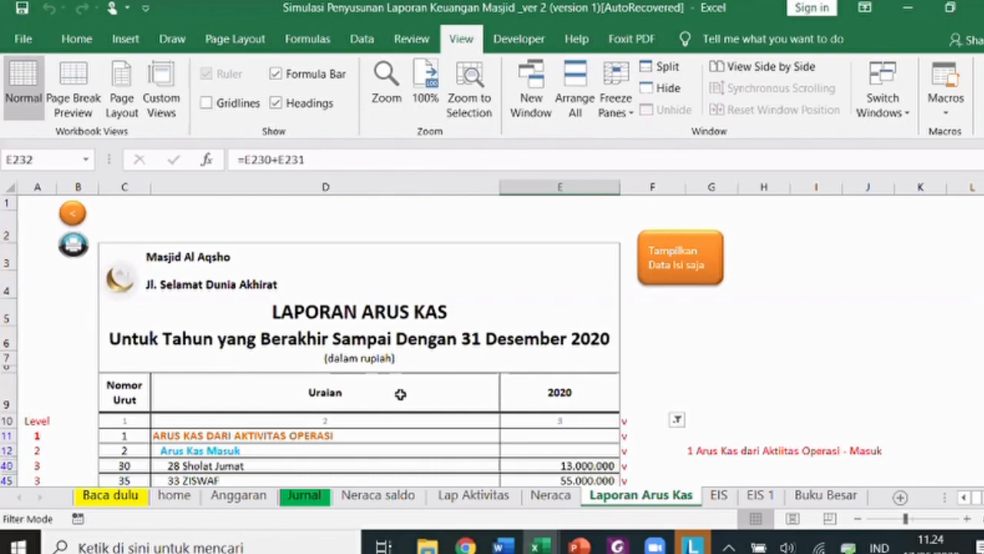
- Refresh the EIS pivot chart so Sum of Realisasi appears beside Sum of Anggaran, then view EIS 1
{"action": "left_click", "coordinate": [718, 496]}
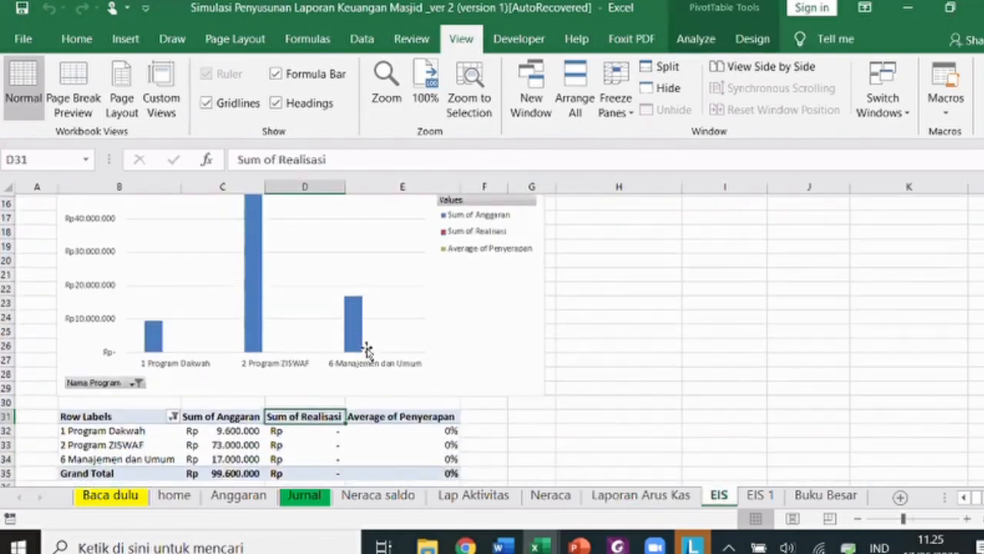
{"action": "scroll", "coordinate": [366, 346], "scroll_direction": "down", "scroll_amount": 1}
{"action": "scroll", "coordinate": [133, 229], "scroll_direction": "up", "scroll_amount": 5}
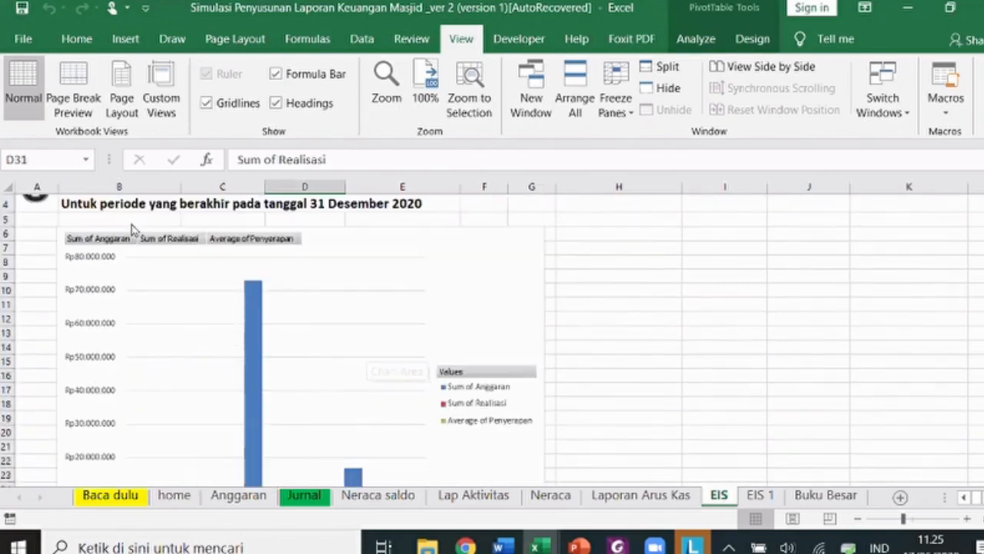
{"action": "scroll", "coordinate": [82, 229], "scroll_direction": "up", "scroll_amount": 2}
{"action": "left_click", "coordinate": [37, 207]}
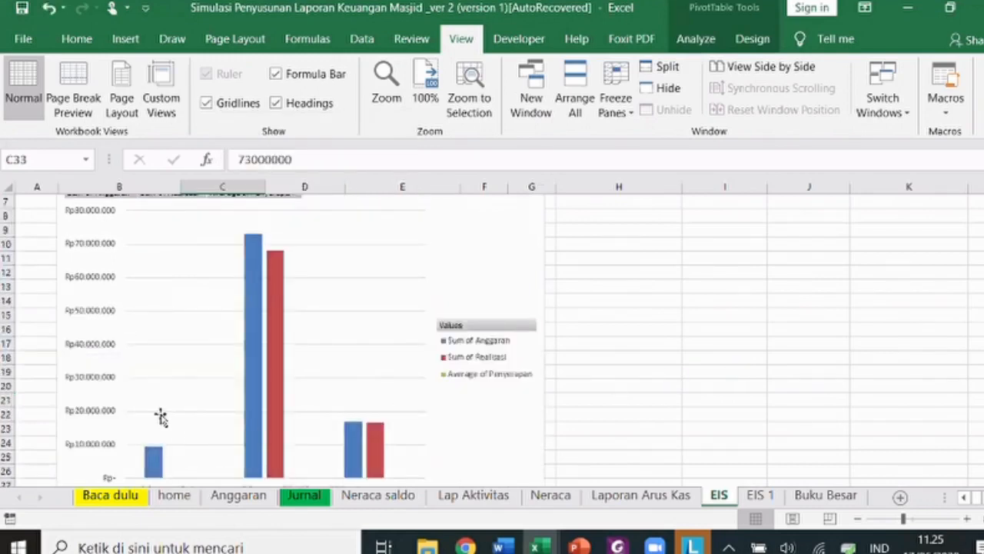
{"action": "scroll", "coordinate": [169, 417], "scroll_direction": "down", "scroll_amount": 2}
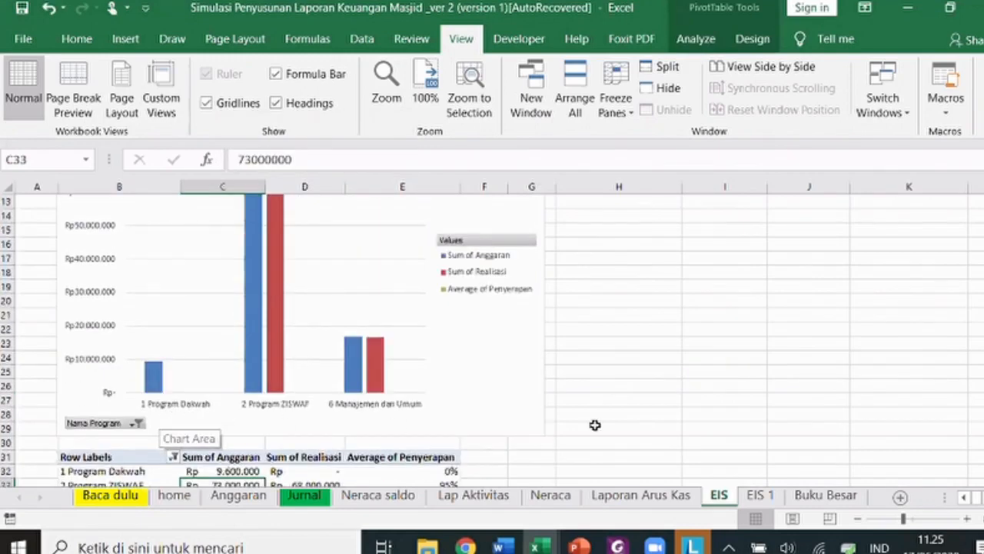
{"action": "scroll", "coordinate": [594, 422], "scroll_direction": "up", "scroll_amount": 2}
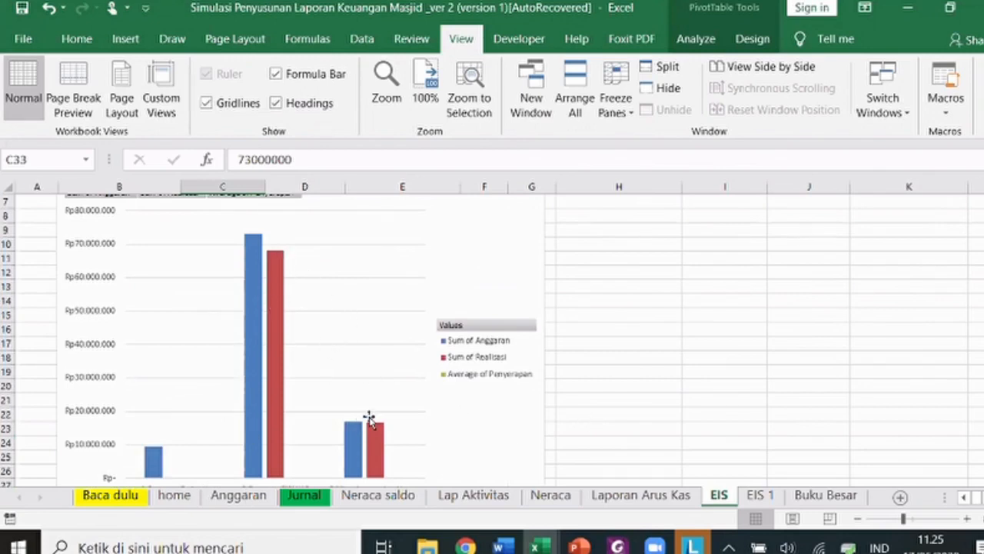
{"action": "left_click", "coordinate": [760, 495]}
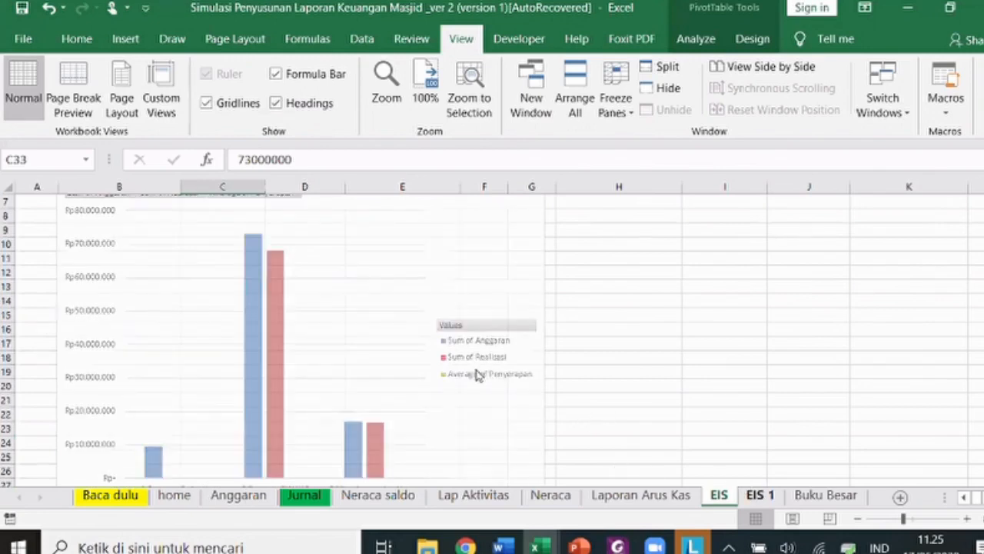
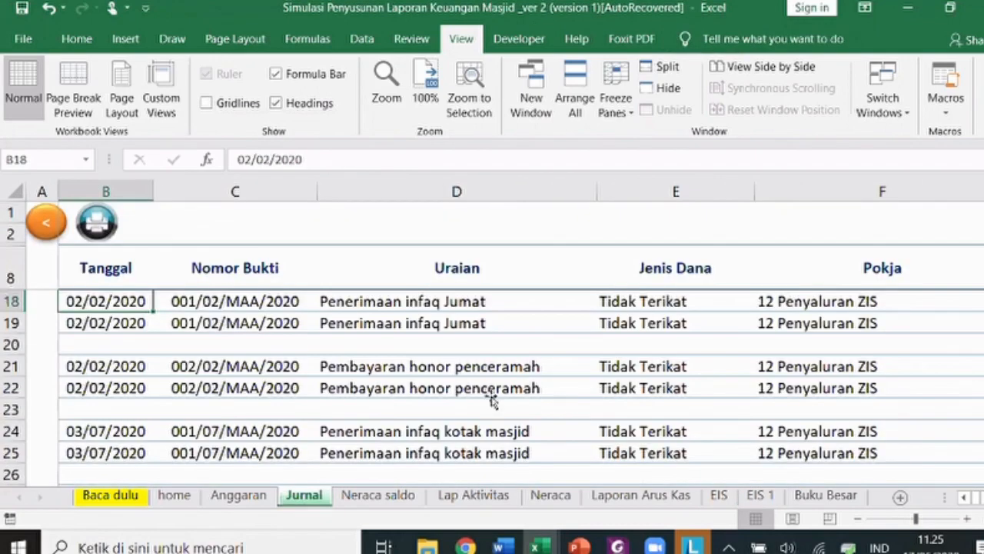
- Review the Jurnal entries from row 21 to row 36, including Pokja, Jenis Dana, Program, Kegiatan and Ref
{"action": "scroll", "coordinate": [491, 396], "scroll_direction": "up", "scroll_amount": 1}
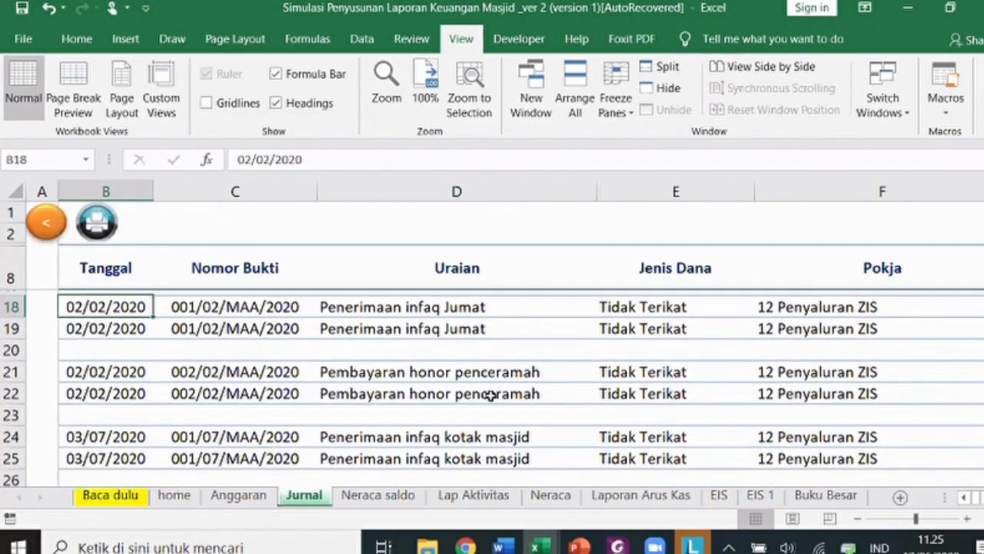
{"action": "scroll", "coordinate": [492, 396], "scroll_direction": "down", "scroll_amount": 1}
{"action": "scroll", "coordinate": [491, 397], "scroll_direction": "right", "scroll_amount": 3}
{"action": "left_click", "coordinate": [491, 397]}
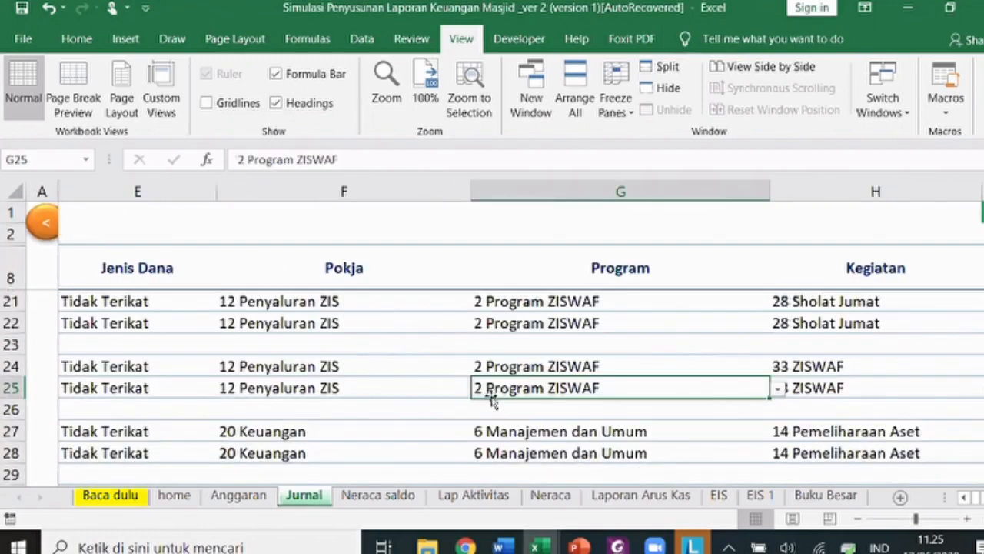
{"action": "key", "text": "Down"}
{"action": "key", "text": "Down"}
{"action": "key", "text": "Down"}
{"action": "key", "text": "Down"}
{"action": "key", "text": "Down"}
{"action": "key", "text": "Down"}
{"action": "key", "text": "Down"}
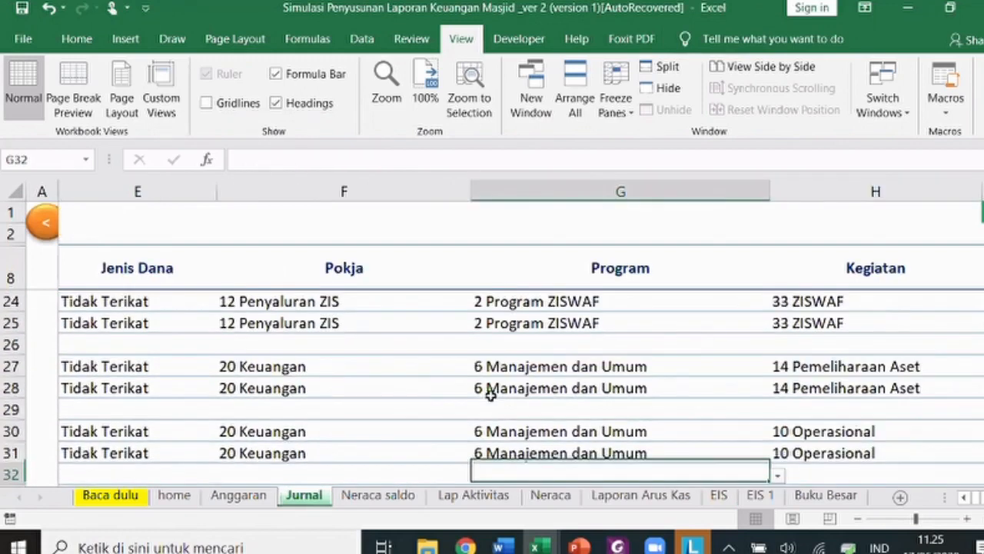
{"action": "key", "text": "Down"}
{"action": "key", "text": "Down"}
{"action": "key", "text": "Down"}
{"action": "key", "text": "Down"}
{"action": "key", "text": "Right"}
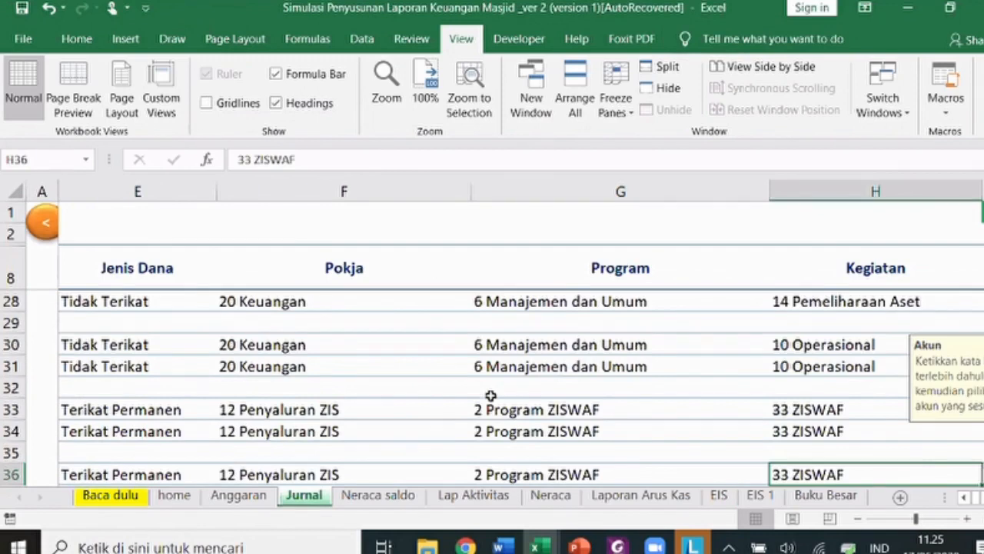
{"action": "key", "text": "Right"}
{"action": "key", "text": "Right"}
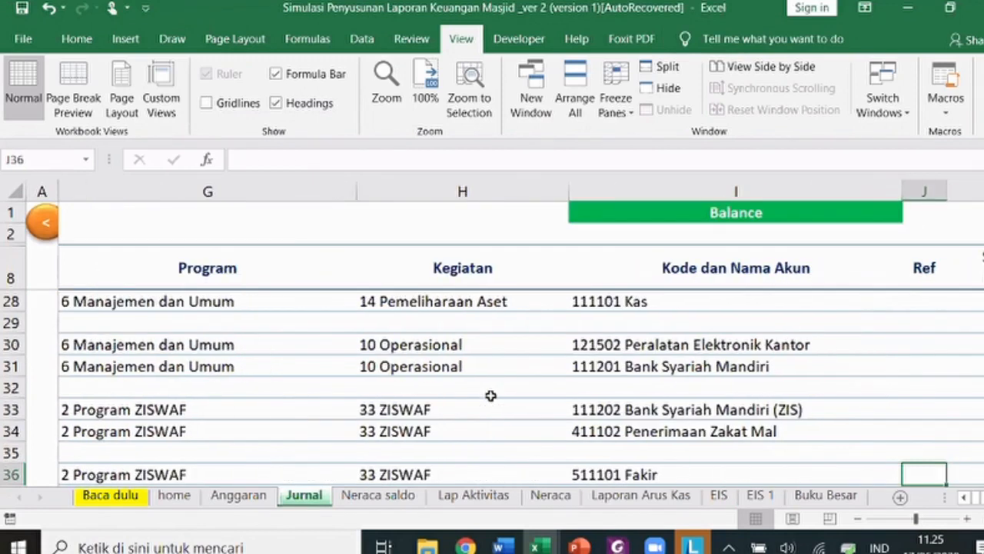
{"action": "key", "text": "Up"}
{"action": "key", "text": "Up"}
{"action": "key", "text": "Up"}
{"action": "key", "text": "Up"}
{"action": "key", "text": "Up"}
{"action": "key", "text": "Up"}
{"action": "key", "text": "Up"}
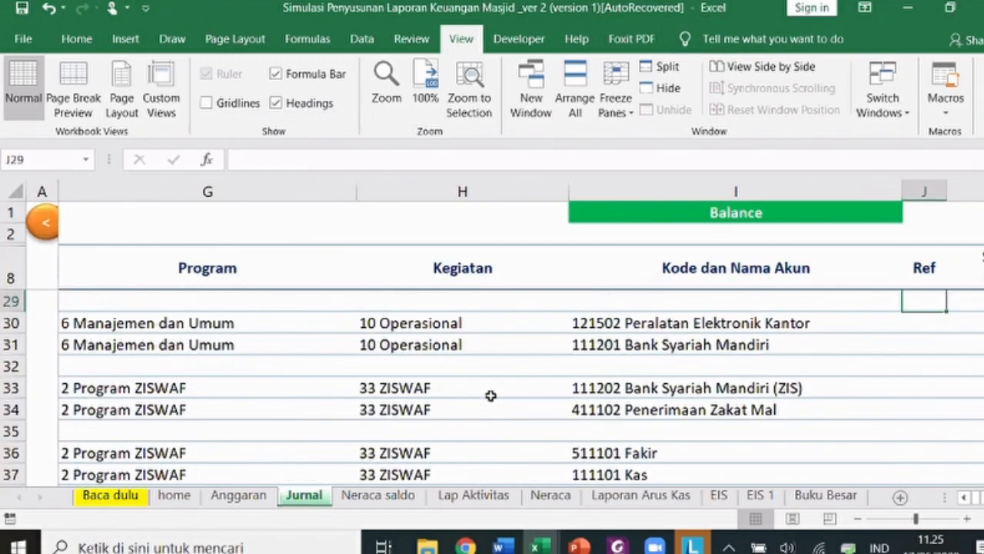
{"action": "key", "text": "Up"}
{"action": "key", "text": "Up"}
{"action": "key", "text": "Up"}
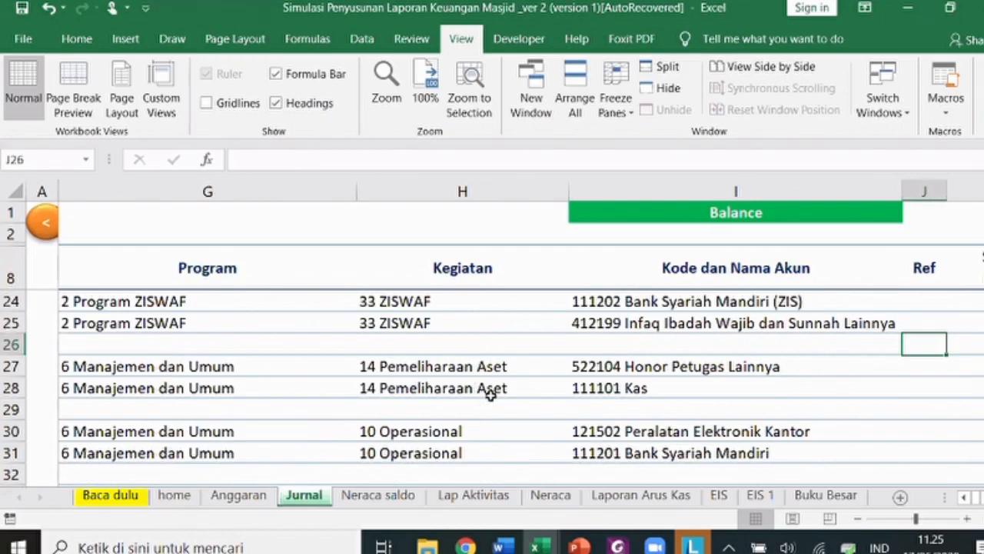
{"action": "key", "text": "Left"}
{"action": "key", "text": "Left"}
{"action": "key", "text": "Left"}
{"action": "key", "text": "Left"}
{"action": "key", "text": "Up"}
{"action": "key", "text": "Up"}
{"action": "key", "text": "Up"}
{"action": "key", "text": "Up"}
{"action": "key", "text": "Up"}
{"action": "key", "text": "Left"}
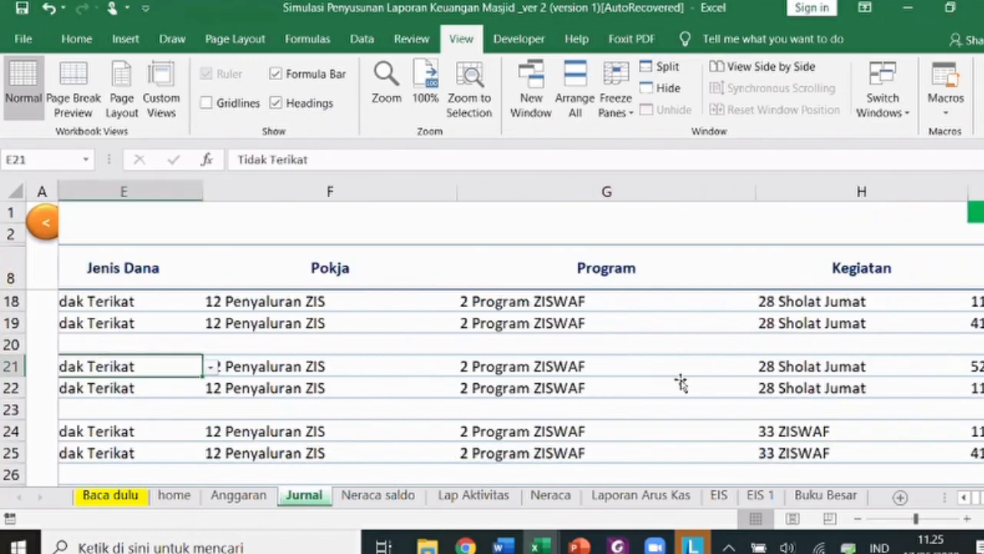
{"action": "key", "text": "Right"}
{"action": "key", "text": "Right"}
- Set the Program for journal rows 21 and 22 to 1 Program Dakwah
{"action": "left_click", "coordinate": [777, 367]}
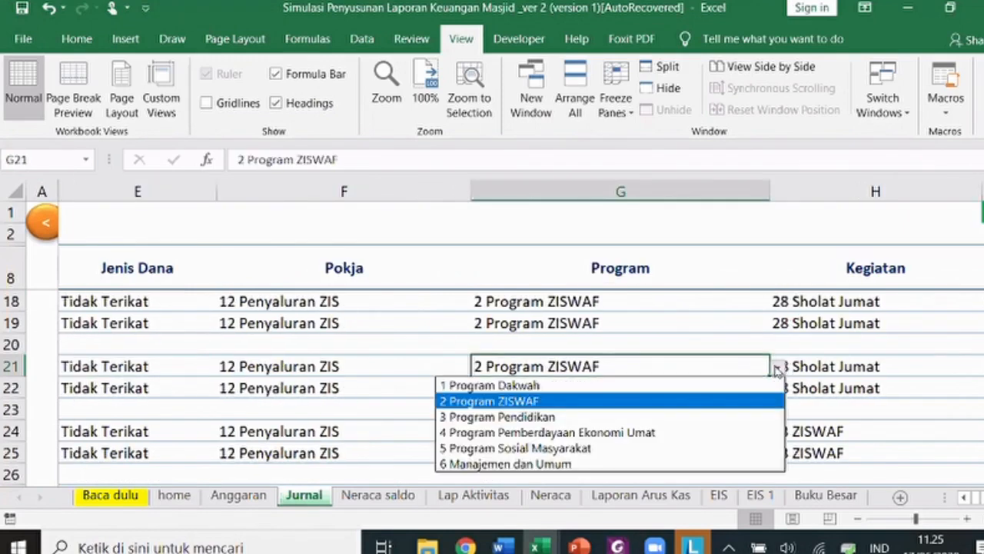
{"action": "left_click", "coordinate": [721, 385]}
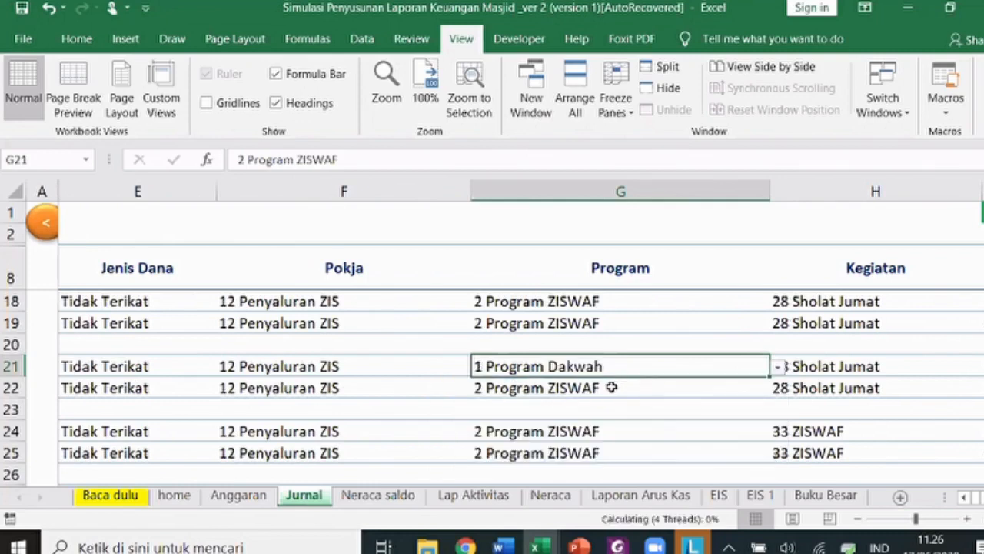
{"action": "left_click", "coordinate": [606, 388]}
{"action": "key", "text": "ctrl+d"}
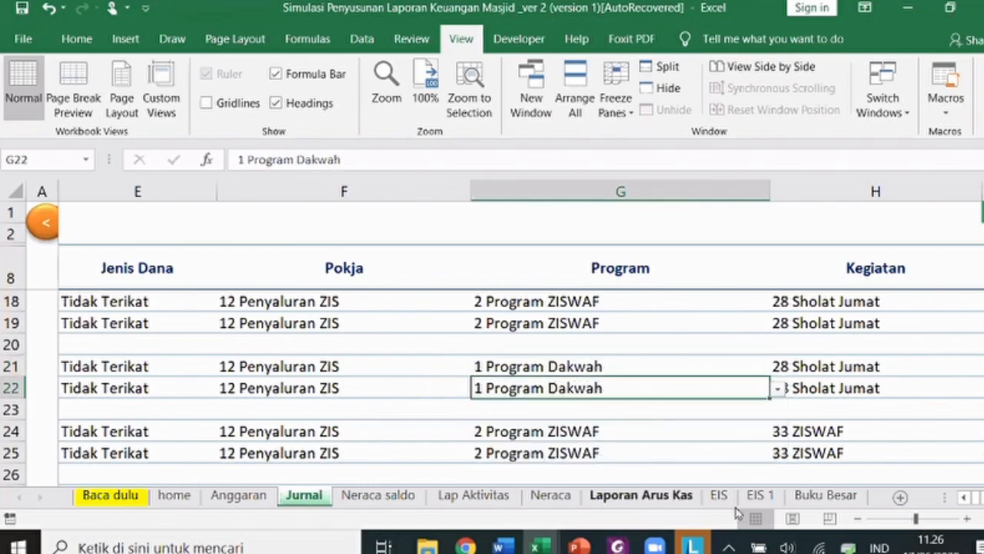
- Refresh the EIS 1 pivot table to pick up the journal edits
{"action": "left_click", "coordinate": [759, 496]}
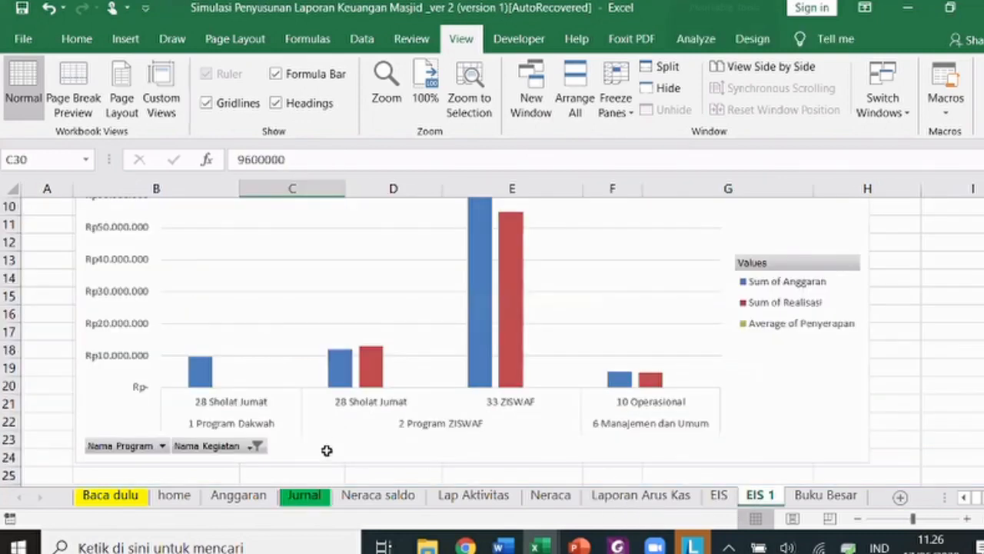
{"action": "scroll", "coordinate": [347, 400], "scroll_direction": "down", "scroll_amount": 2}
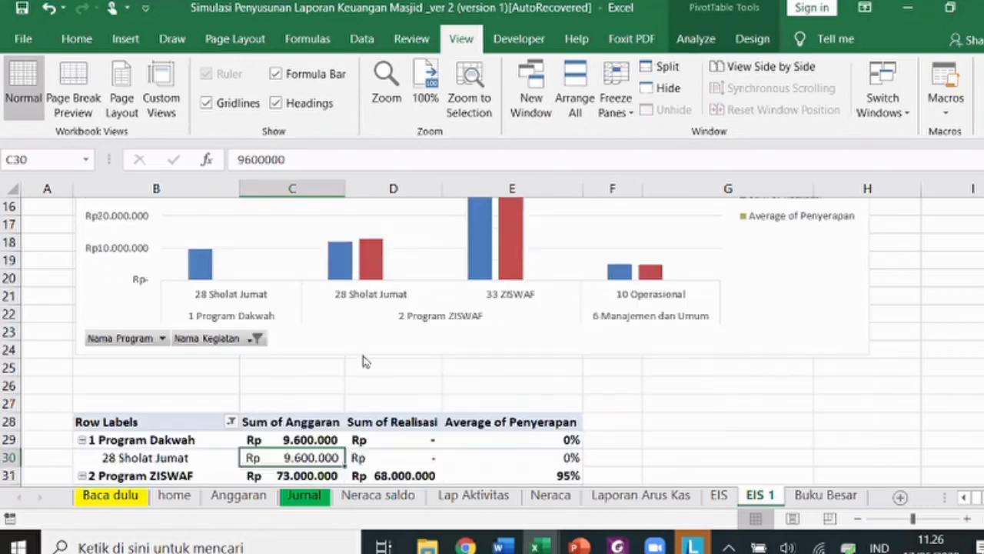
{"action": "right_click", "coordinate": [317, 460]}
{"action": "left_click", "coordinate": [347, 256]}
- Recheck the Jenis Dana, Program and Kegiatan entries for Jurnal rows 21 and 22
{"action": "left_click", "coordinate": [304, 494]}
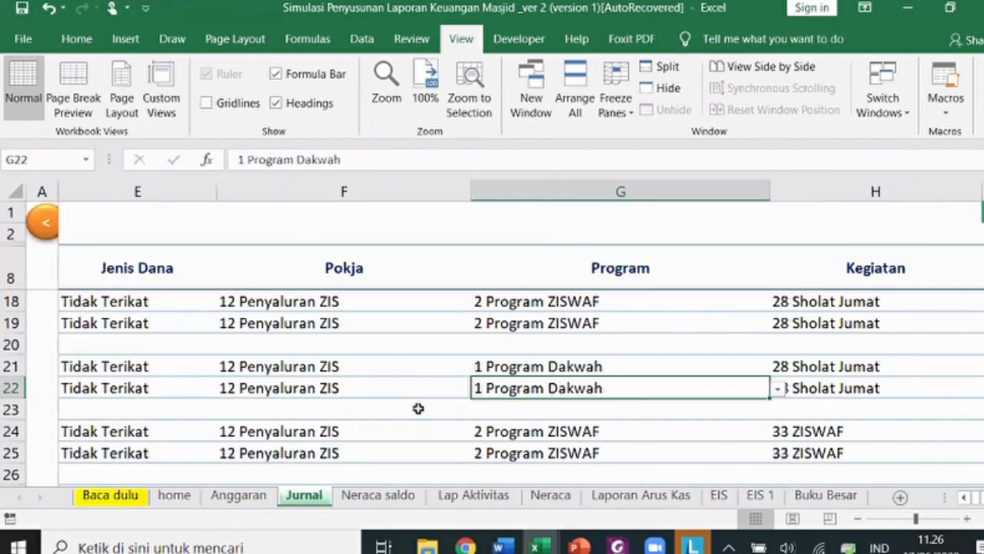
{"action": "key", "text": "Right"}
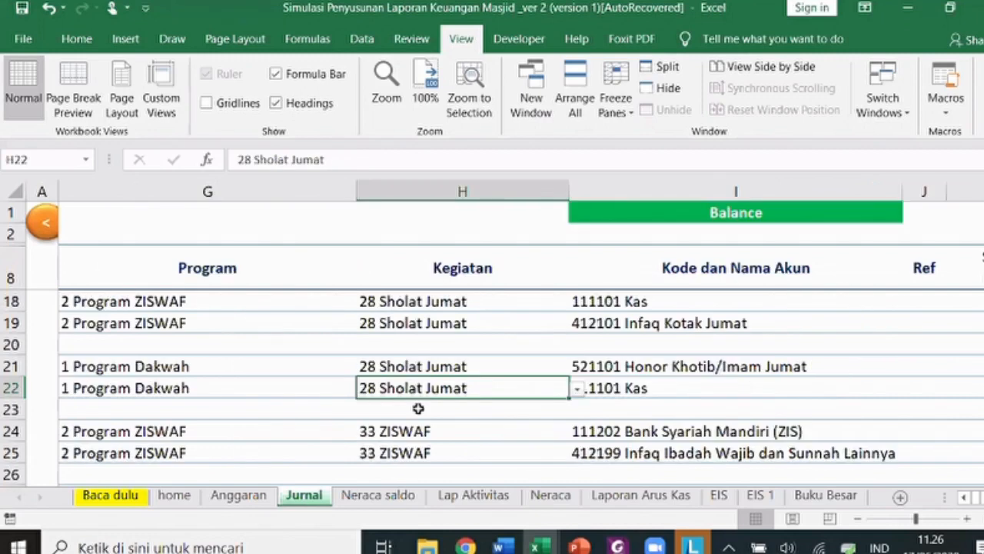
{"action": "key", "text": "Up"}
{"action": "key", "text": "Left"}
{"action": "key", "text": "Left"}
{"action": "key", "text": "Left"}
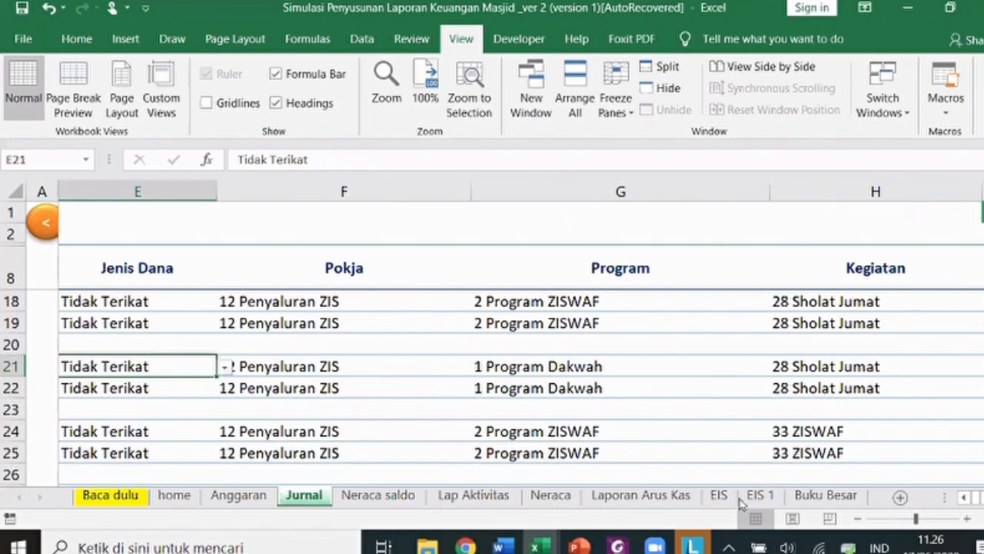
{"action": "key", "text": "Right"}
{"action": "key", "text": "Right"}
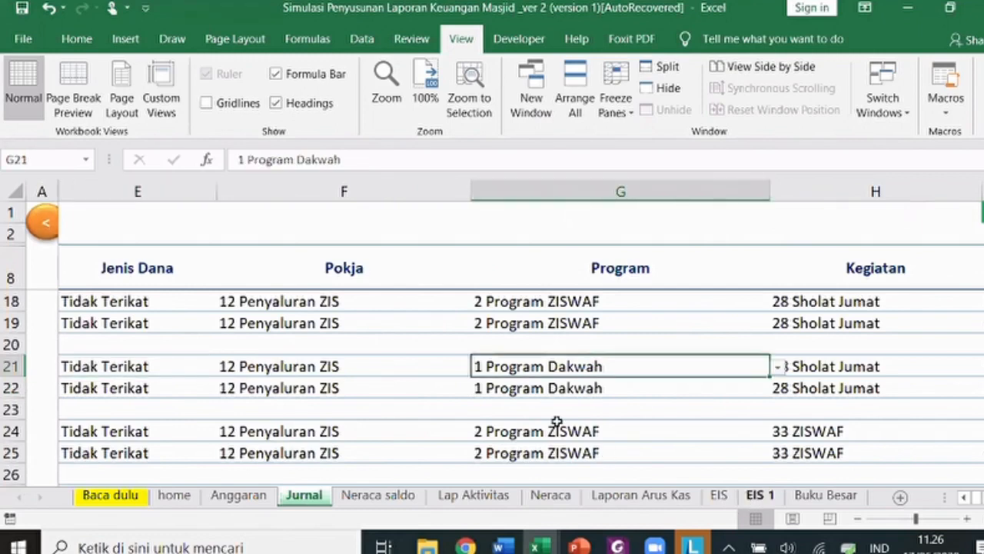
- On EIS 1, inspect the pivot options for the C30 value, then return to the Executive Summary chart
{"action": "left_click", "coordinate": [759, 495]}
{"action": "scroll", "coordinate": [323, 387], "scroll_direction": "down", "scroll_amount": 2}
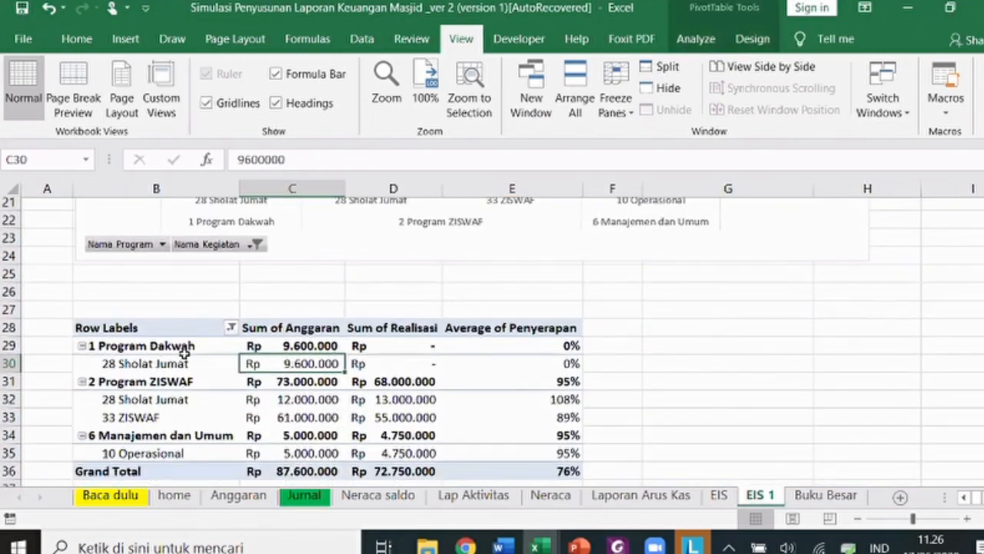
{"action": "scroll", "coordinate": [230, 350], "scroll_direction": "down", "scroll_amount": 1}
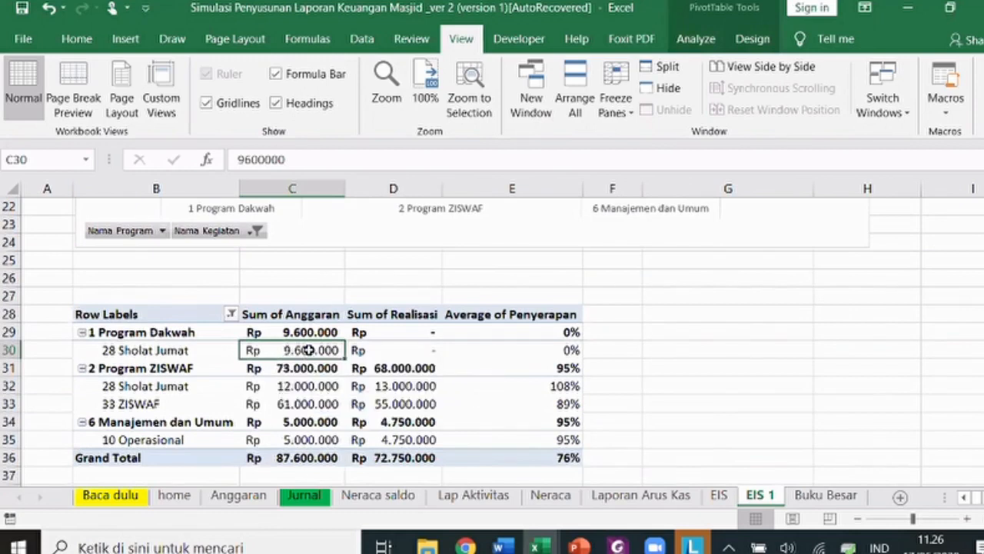
{"action": "right_click", "coordinate": [308, 350]}
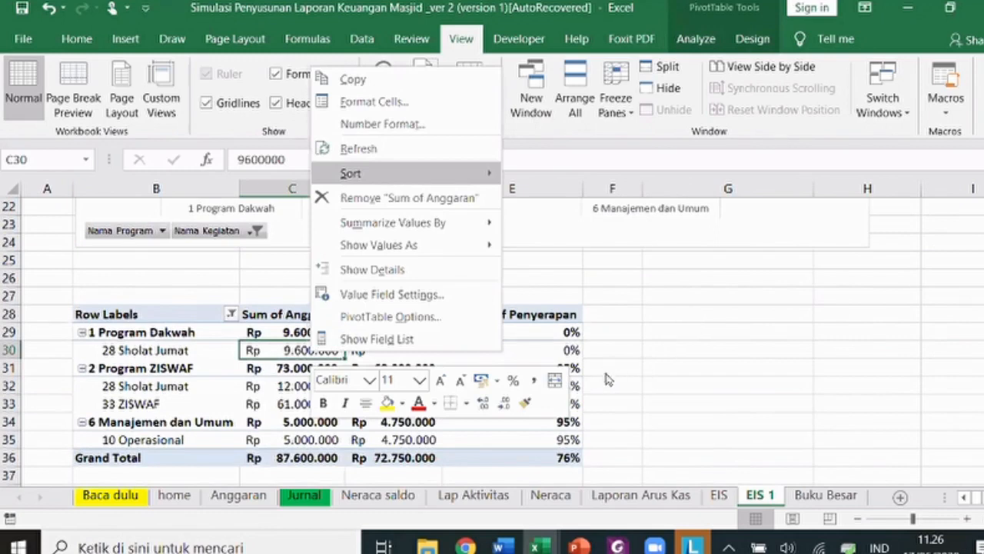
{"action": "scroll", "coordinate": [606, 380], "scroll_direction": "up", "scroll_amount": 4}
{"action": "scroll", "coordinate": [511, 378], "scroll_direction": "up", "scroll_amount": 3}
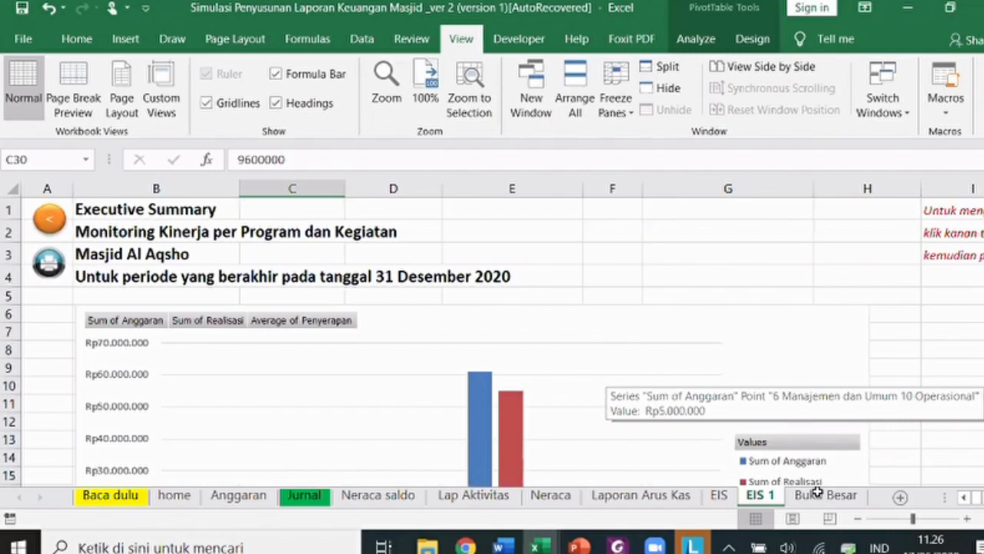
- View the Buku Besar for 111202 Bank Syariah Mandiri (ZIS), checking H38, then 111101 Kas, and return home
{"action": "left_click", "coordinate": [739, 223]}
{"action": "left_click", "coordinate": [733, 209]}
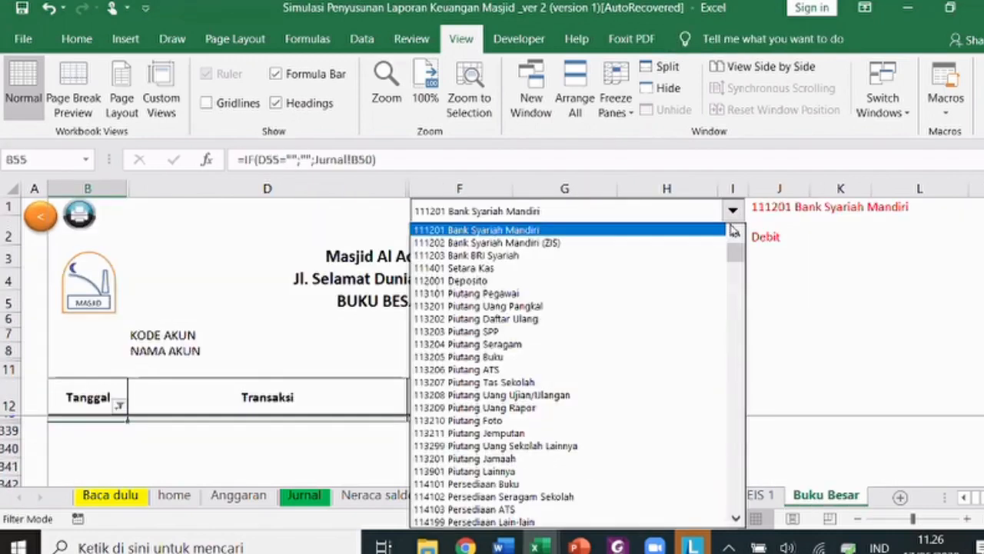
{"action": "left_click", "coordinate": [502, 230]}
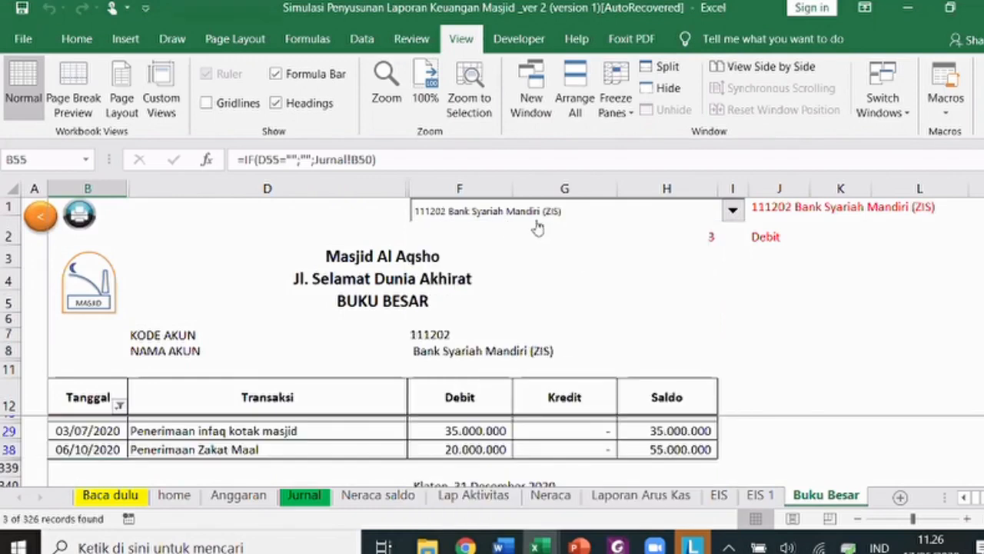
{"action": "left_click", "coordinate": [702, 229]}
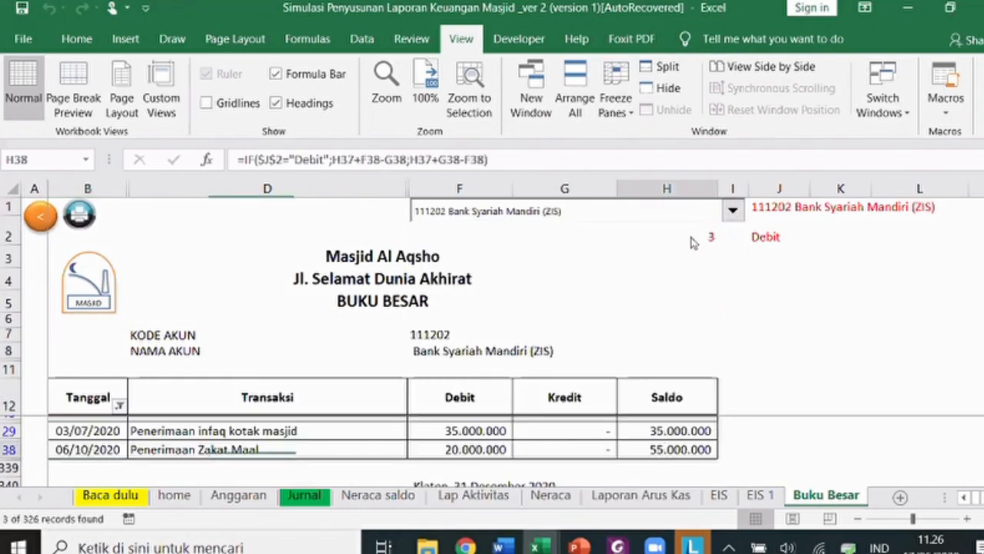
{"action": "left_click", "coordinate": [733, 209]}
{"action": "left_click", "coordinate": [492, 226]}
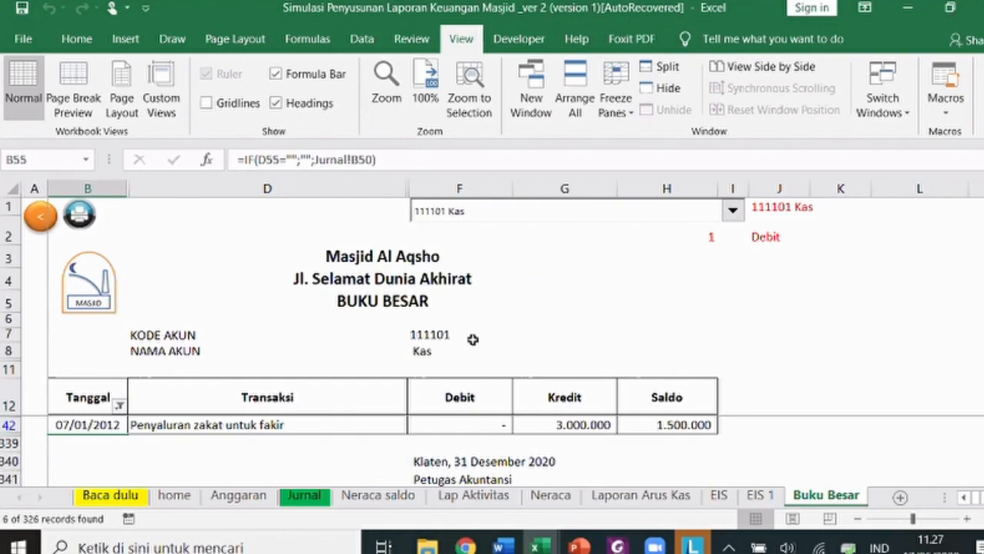
{"action": "left_click", "coordinate": [34, 219]}
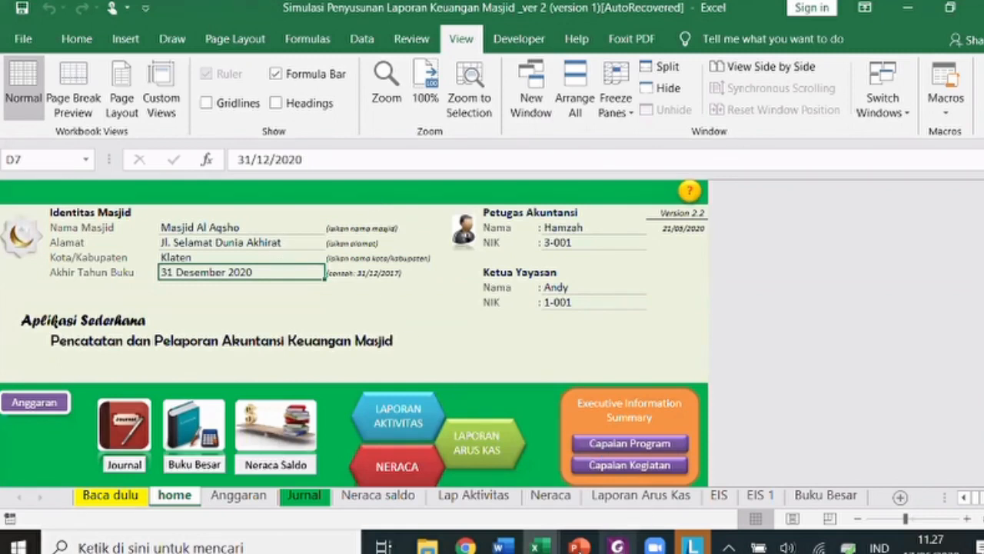
- Show the closing Terima Kasih slide 30 with the ribbon collapsed, then switch to Chrome
{"action": "key", "text": "alt+Tab"}
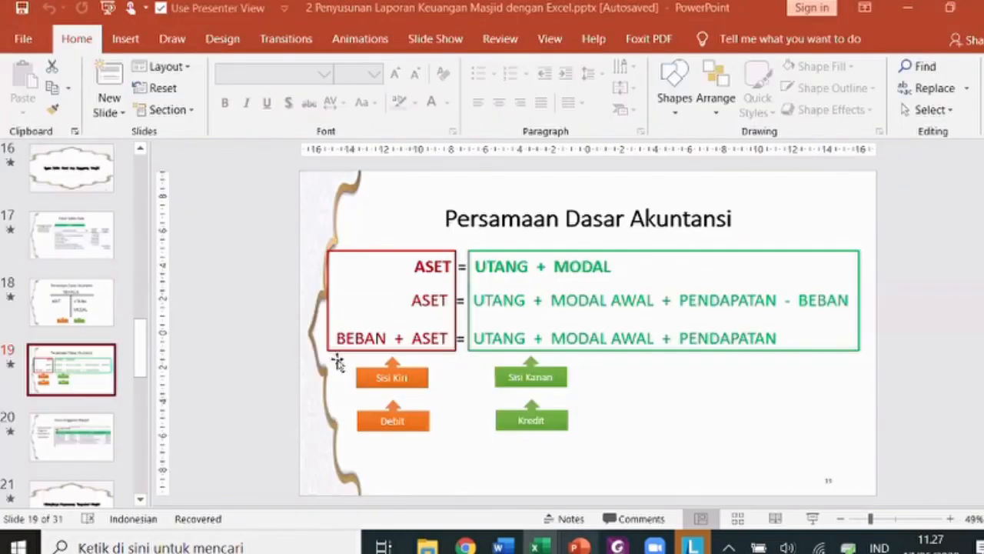
{"action": "scroll", "coordinate": [485, 369], "scroll_direction": "down", "scroll_amount": 11}
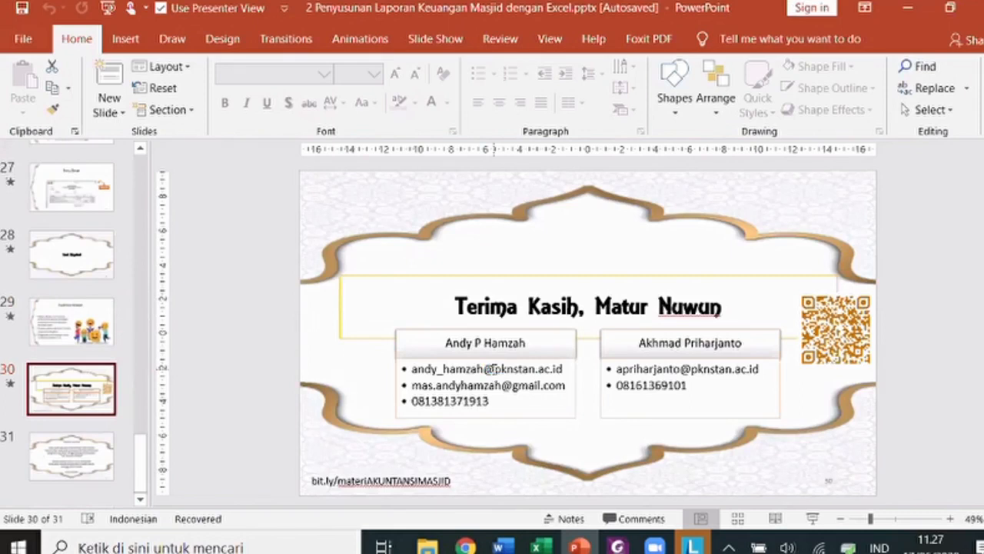
{"action": "key", "text": "ctrl+F1"}
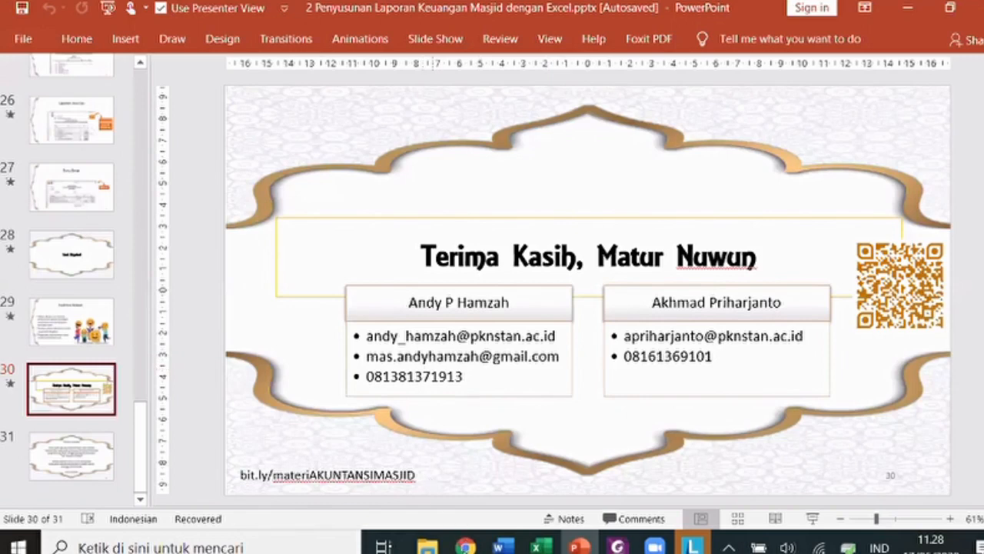
{"action": "left_click", "coordinate": [419, 478]}
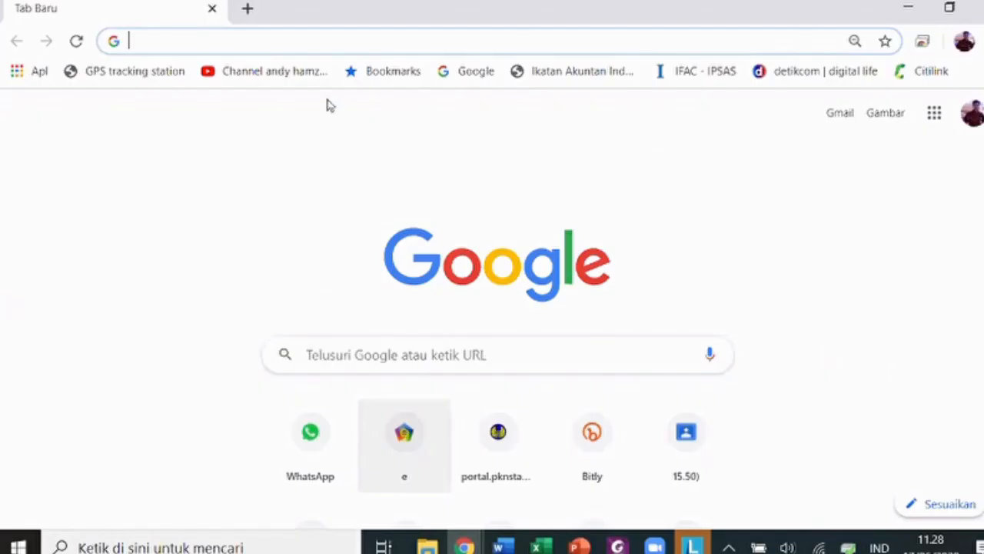
{"action": "left_click", "coordinate": [271, 40]}
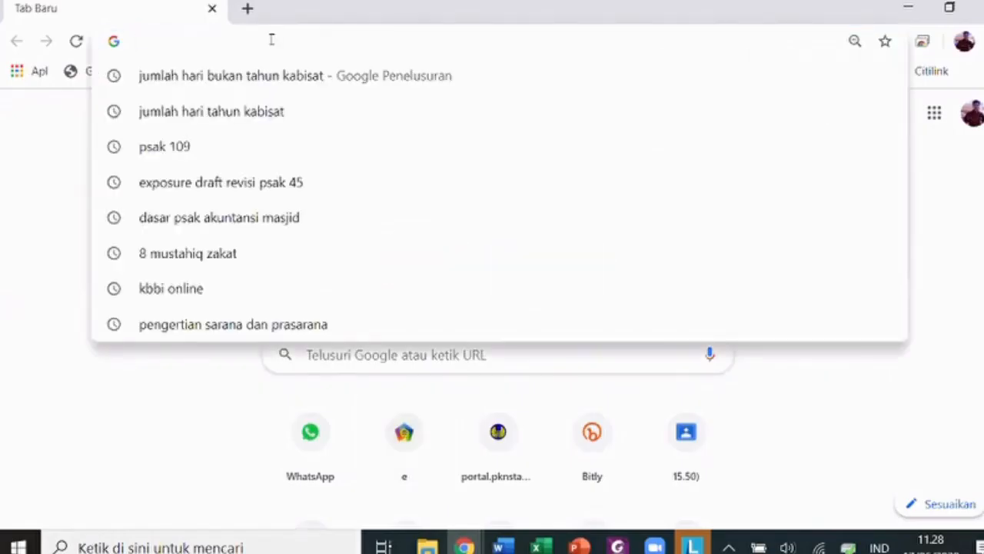
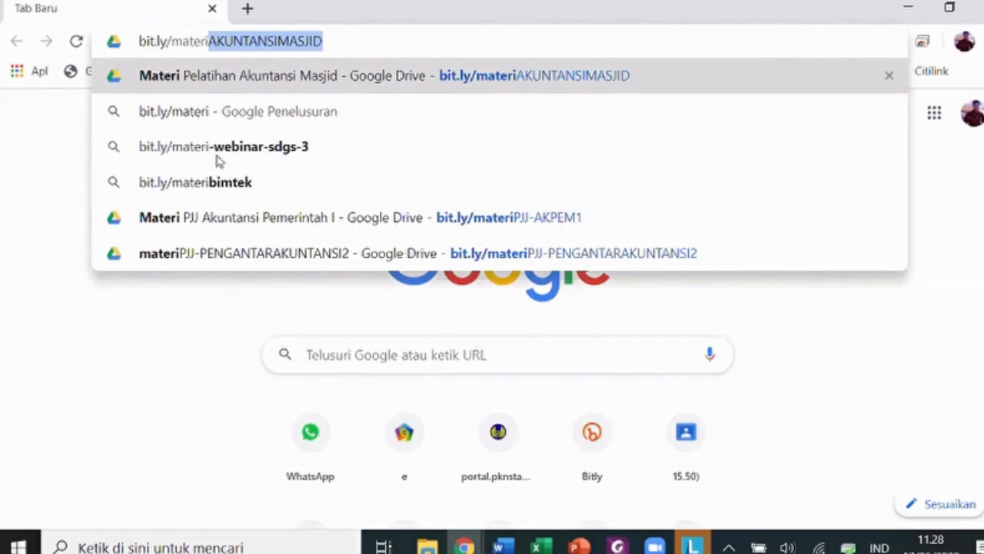
{"action": "key", "text": "Return"}
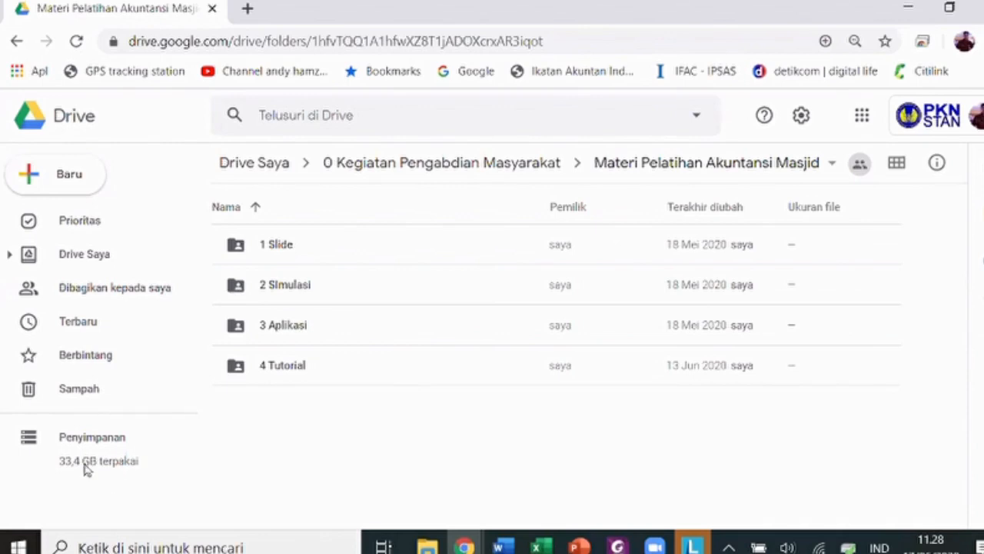
- Switch back to PowerPoint to show the final Channel Youtube slide 31
{"action": "key", "text": "alt+Tab"}
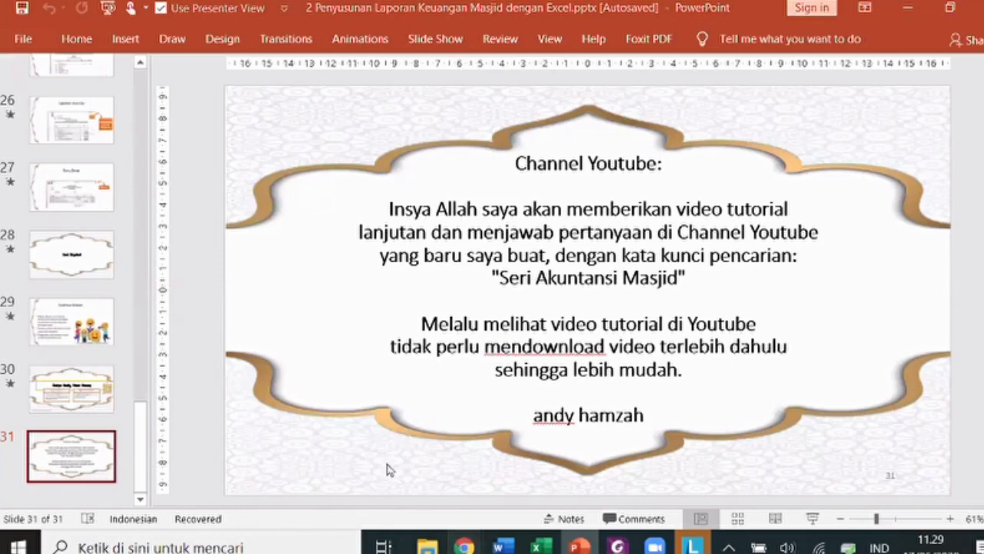
- Bring back the Drive window and open the 4 Tutorial folder with its videos and Channel Youtube note
{"action": "left_click", "coordinate": [420, 444]}
{"action": "double_click", "coordinate": [287, 365]}
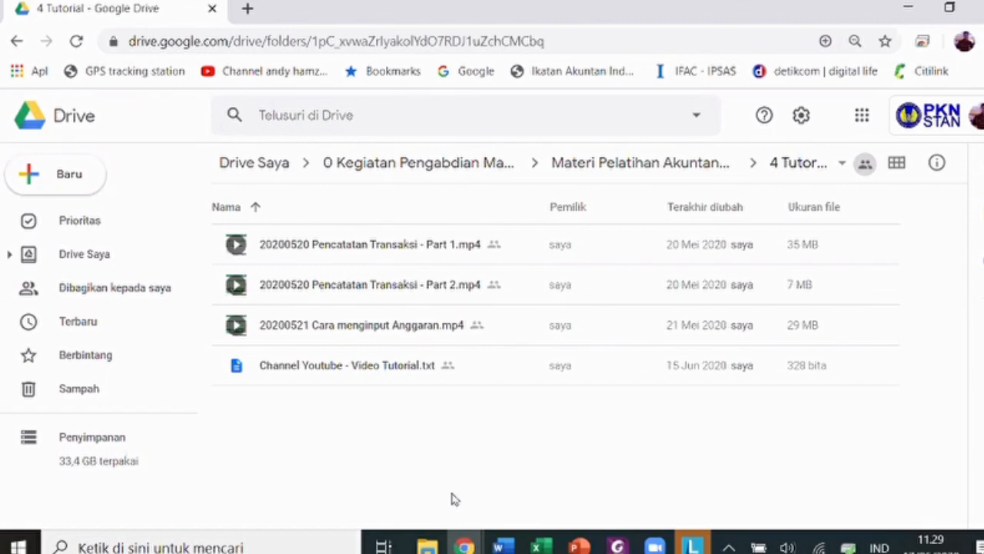
{"action": "mouse_move", "coordinate": [465, 546]}
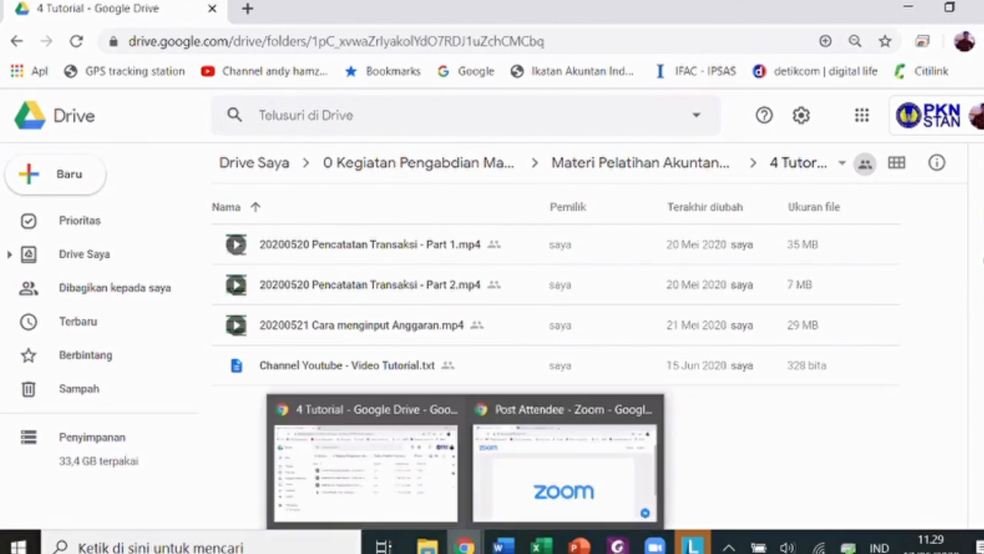